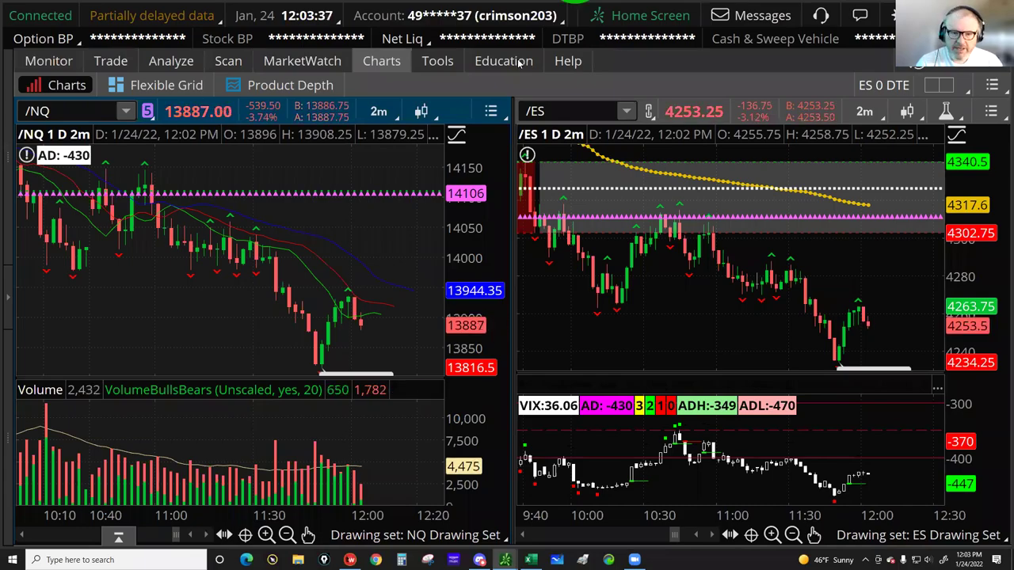
# - Pan and rescale the /ES and /NQ charts to inspect recent price levels
pyautogui.click(361, 174)
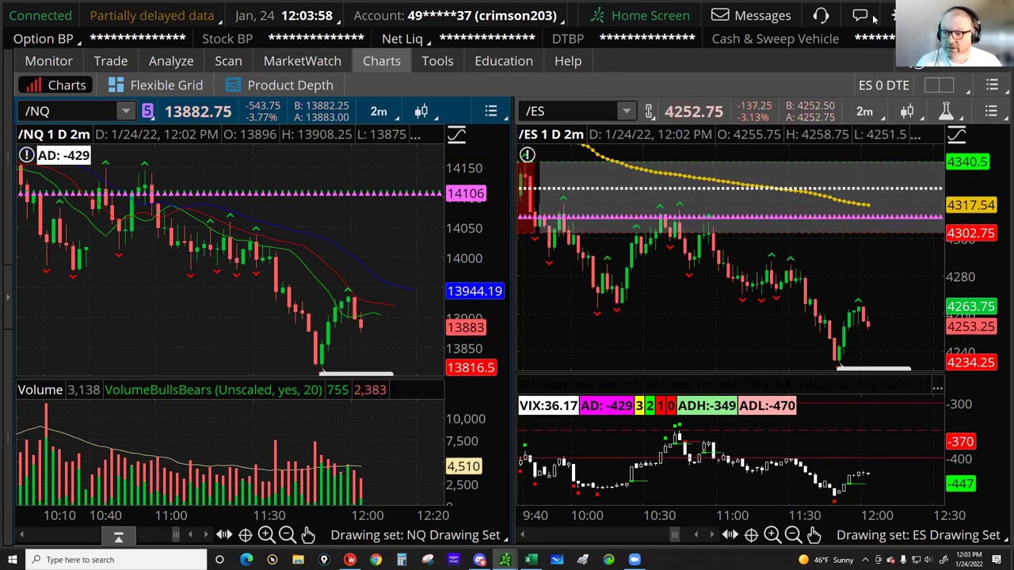
pyautogui.click(850, 250)
pyautogui.moveTo(787, 360); pyautogui.dragTo(648, 248)
pyautogui.moveTo(800, 229); pyautogui.dragTo(867, 233)
pyautogui.click(958, 161)
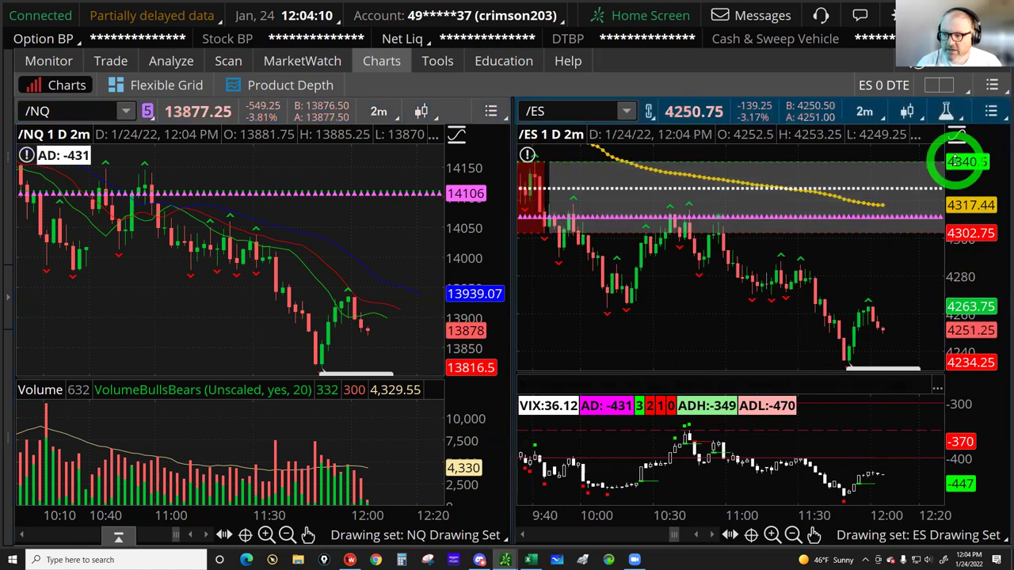
pyautogui.moveTo(901, 159); pyautogui.dragTo(899, 320)
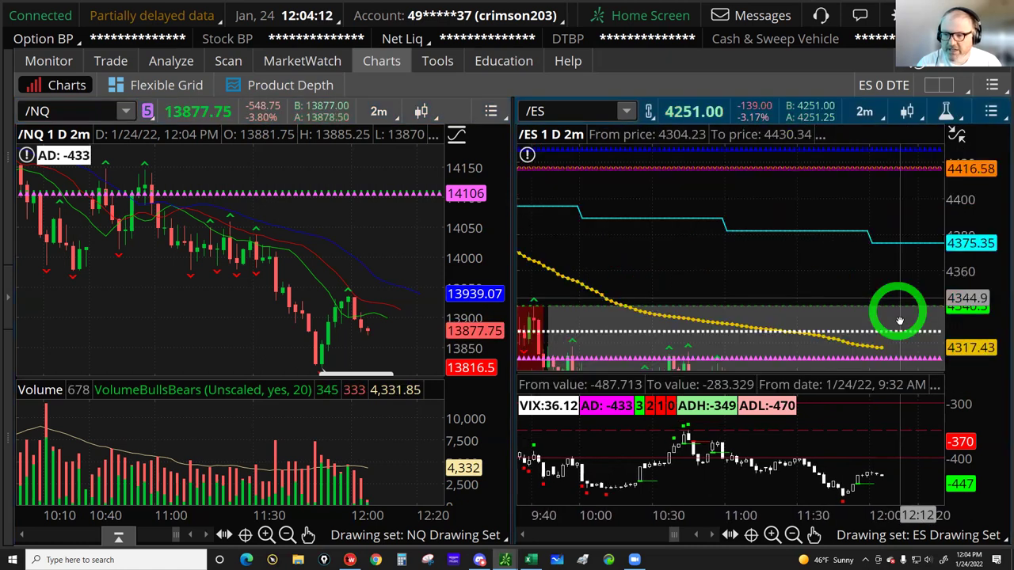
pyautogui.moveTo(855, 252); pyautogui.dragTo(772, 163)
pyautogui.moveTo(736, 319); pyautogui.dragTo(686, 269)
pyautogui.moveTo(247, 324)
pyautogui.mouseDown()
pyautogui.moveTo(227, 328)
pyautogui.moveTo(211, 290)
pyautogui.moveTo(243, 326)
pyautogui.mouseUp()
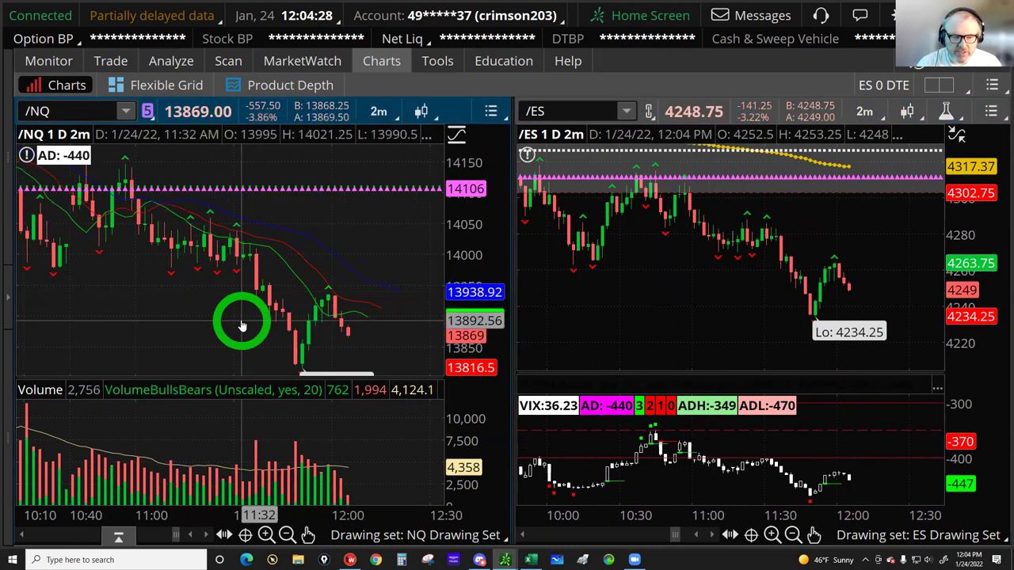
pyautogui.click(489, 123)
# - Bring the separate TQQQ chart window to the front
pyautogui.click(438, 62)
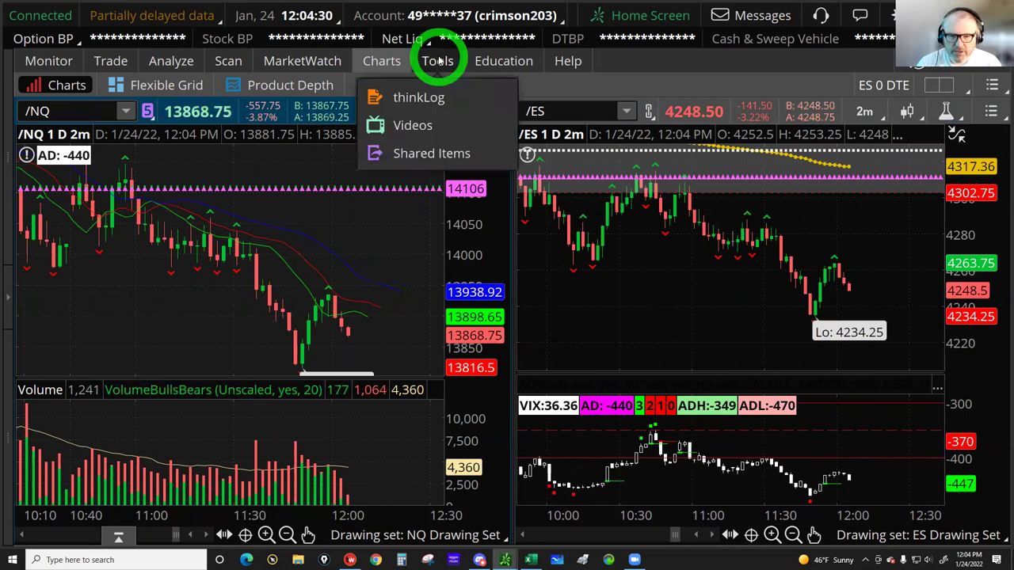
pyautogui.click(497, 559)
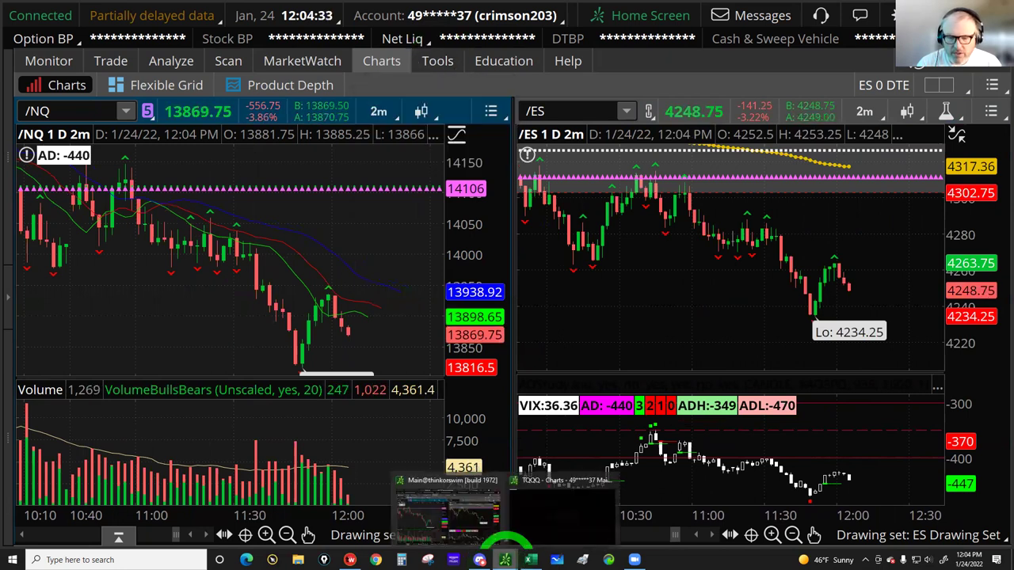
pyautogui.click(572, 511)
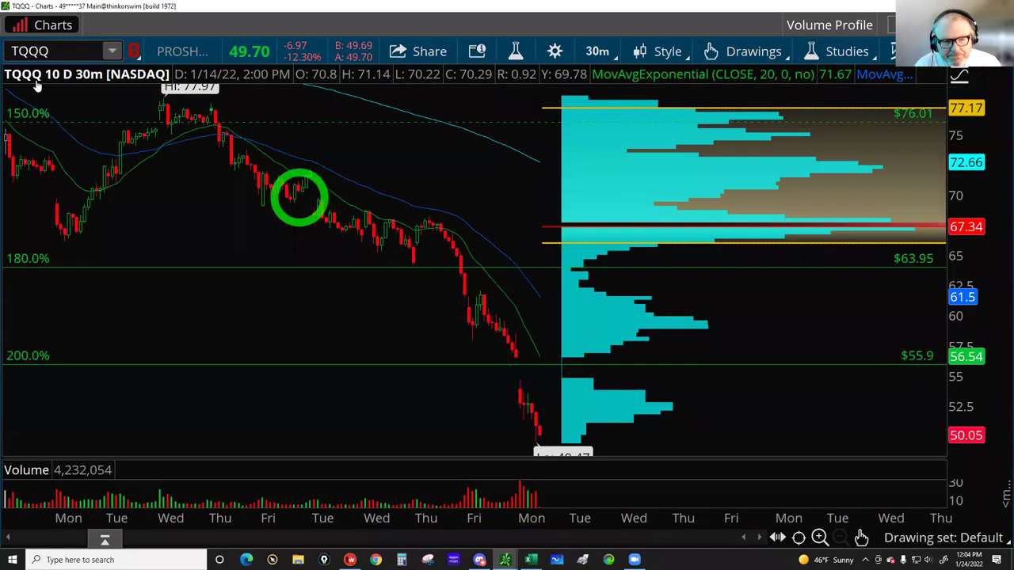
# - Load /ES into that chart from the Recent symbols list
pyautogui.click(113, 52)
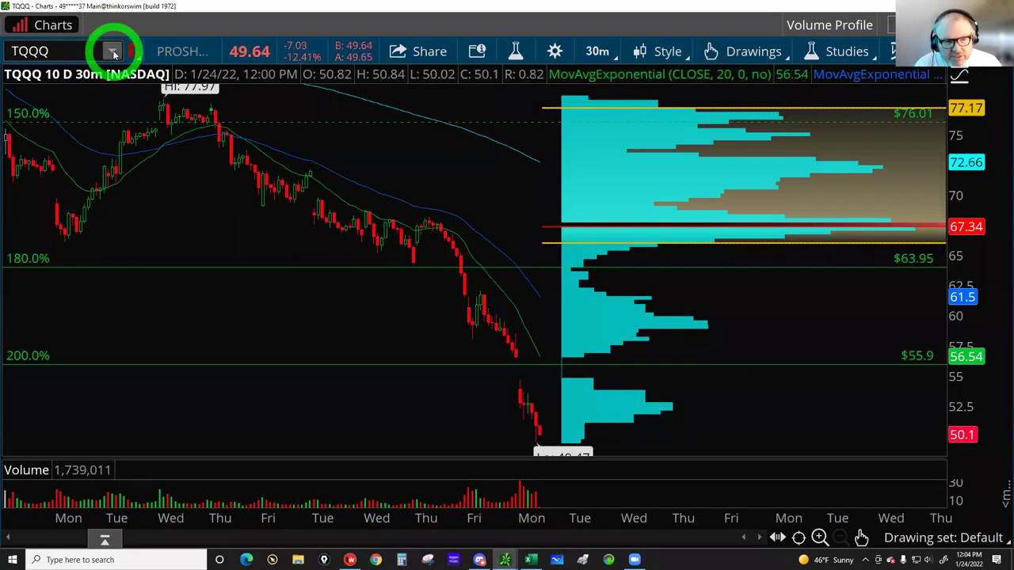
pyautogui.click(63, 89)
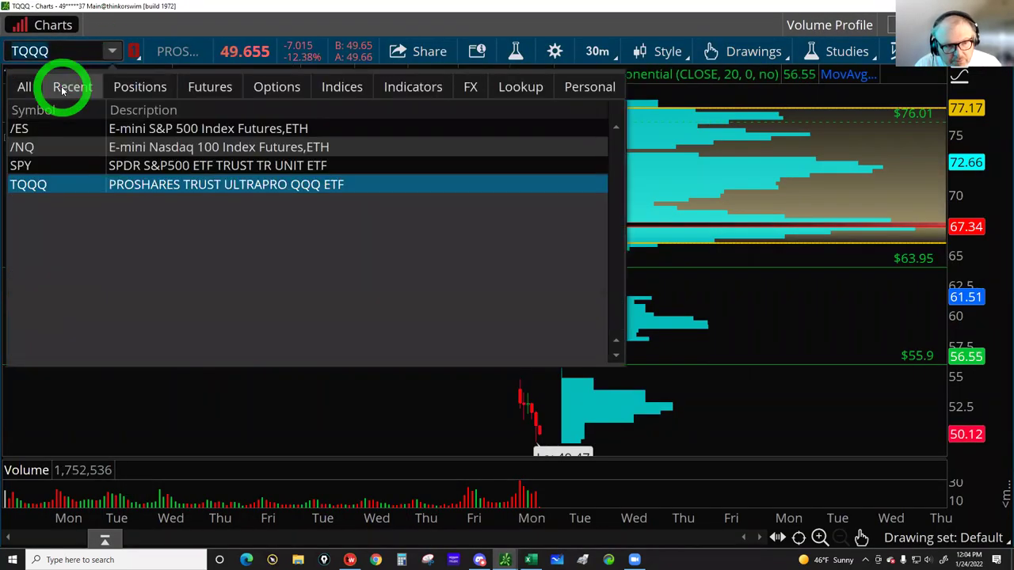
pyautogui.click(38, 148)
pyautogui.click(32, 129)
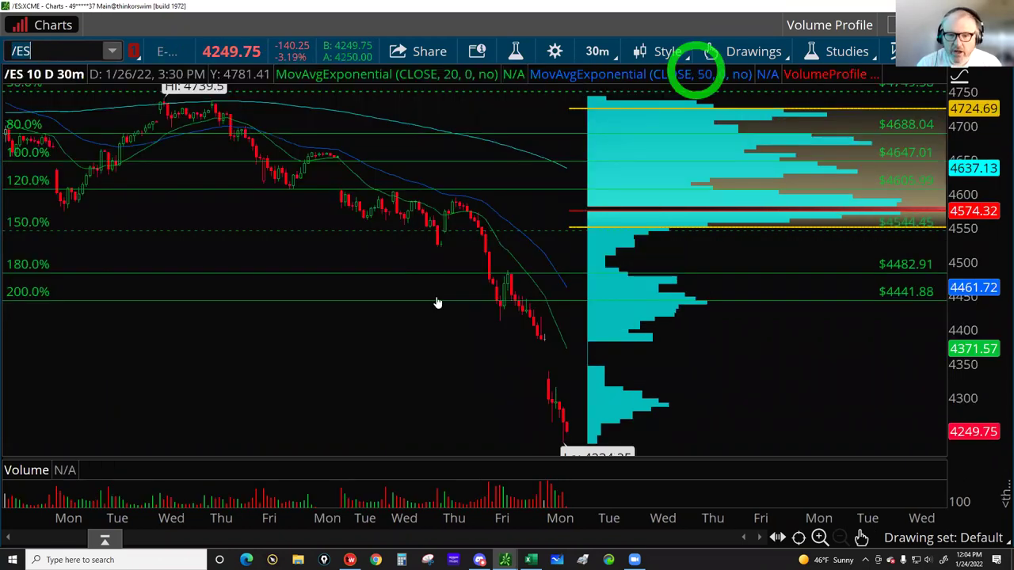
pyautogui.click(436, 300)
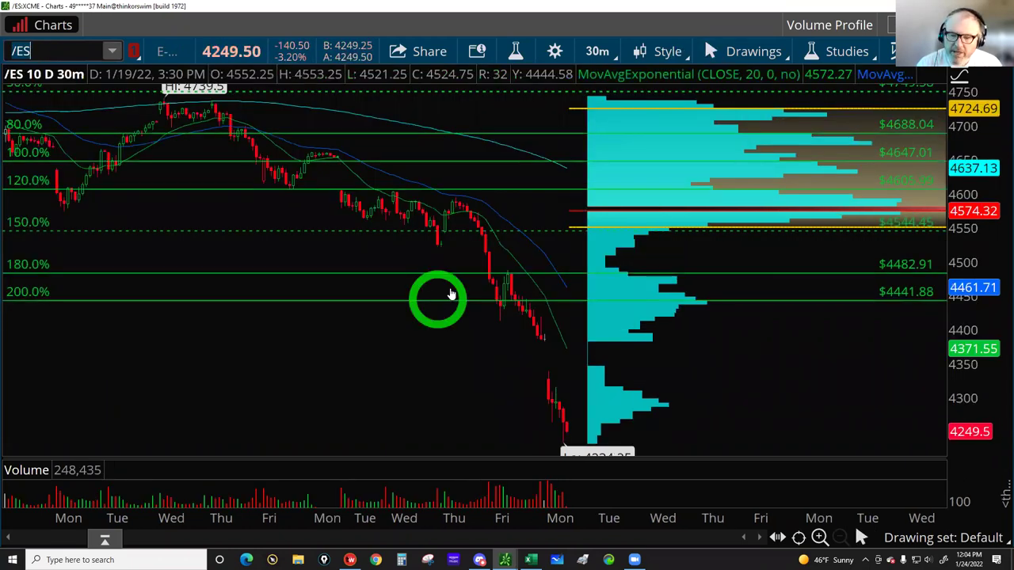
# - Duplicate the Fibonacci retracement drawing on the /ES chart
pyautogui.click(254, 325)
pyautogui.click(401, 307)
pyautogui.click(395, 276)
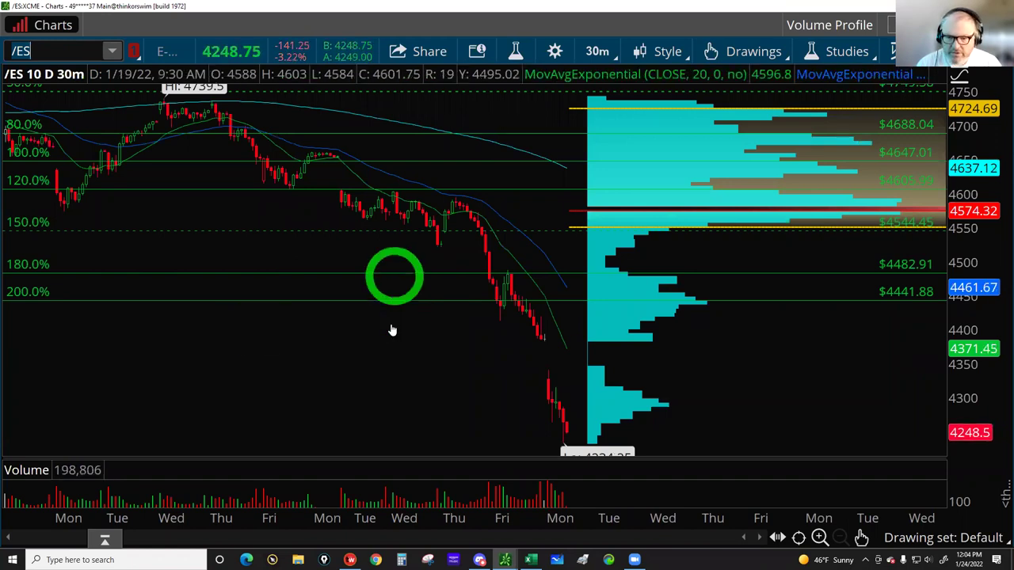
pyautogui.click(412, 250)
pyautogui.click(219, 197)
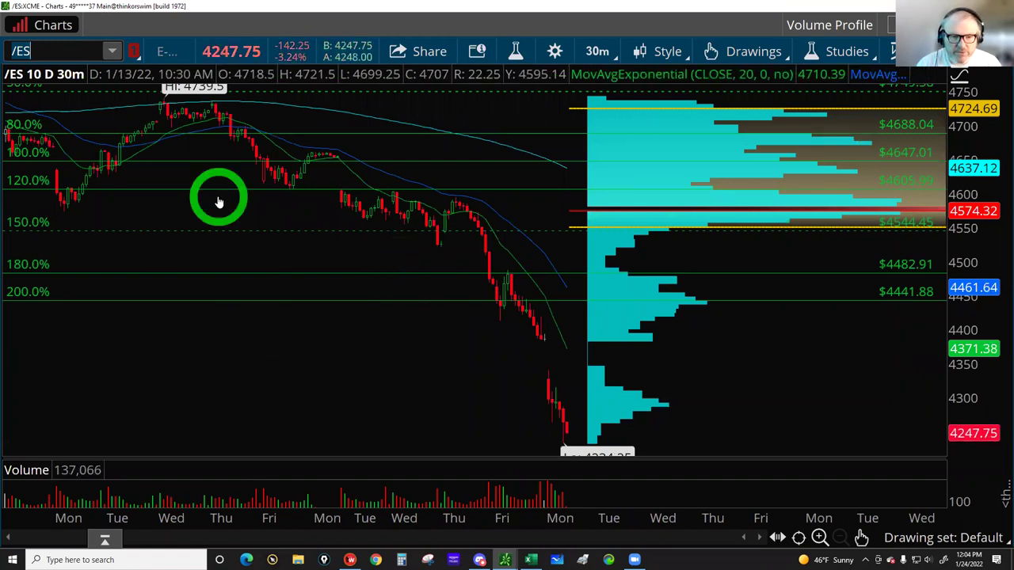
pyautogui.click(222, 191)
pyautogui.rightClick(222, 192)
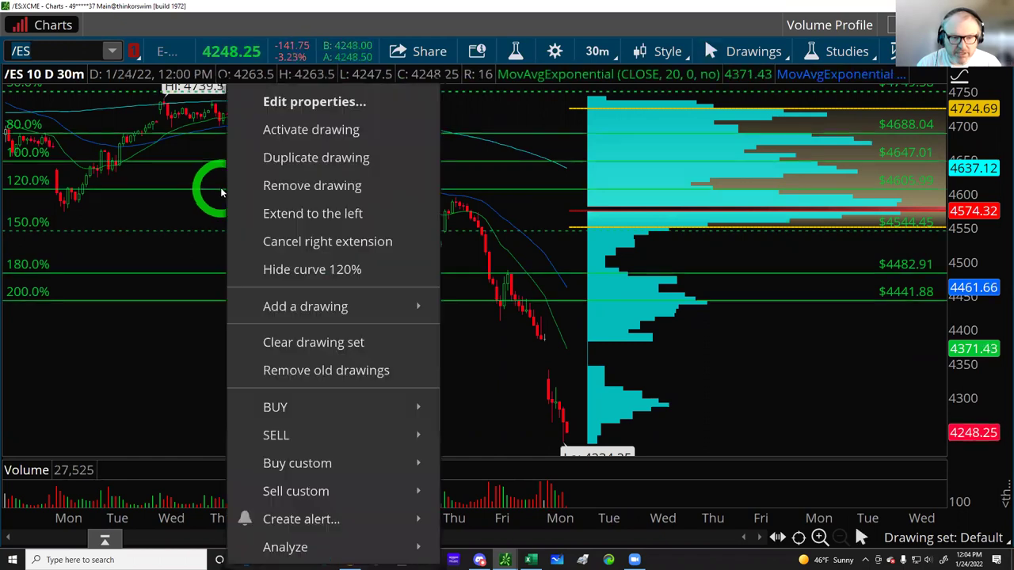
pyautogui.click(296, 150)
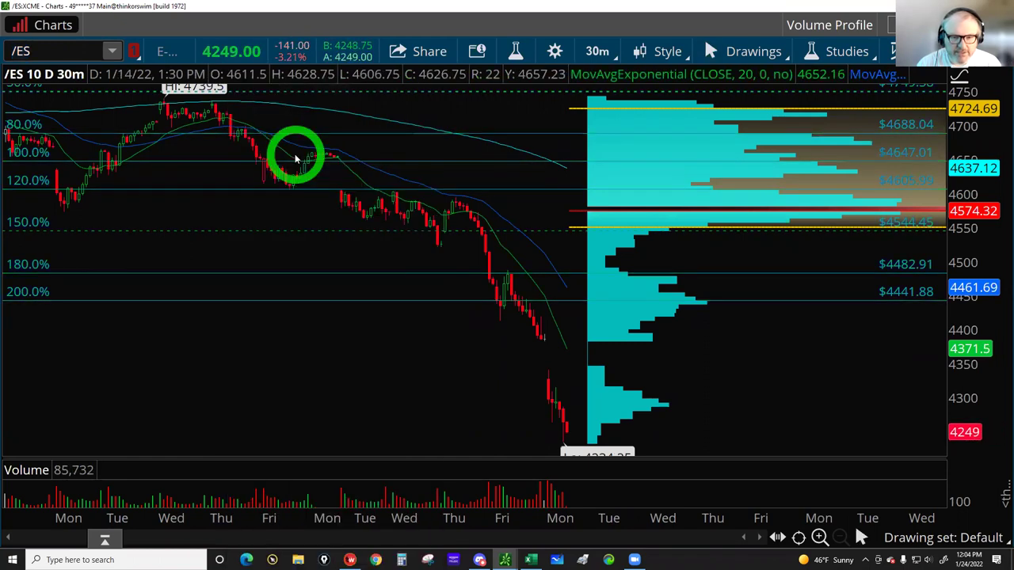
# - Drag the copy down so its 100% level meets the recent low at 4238.78
pyautogui.click(400, 137)
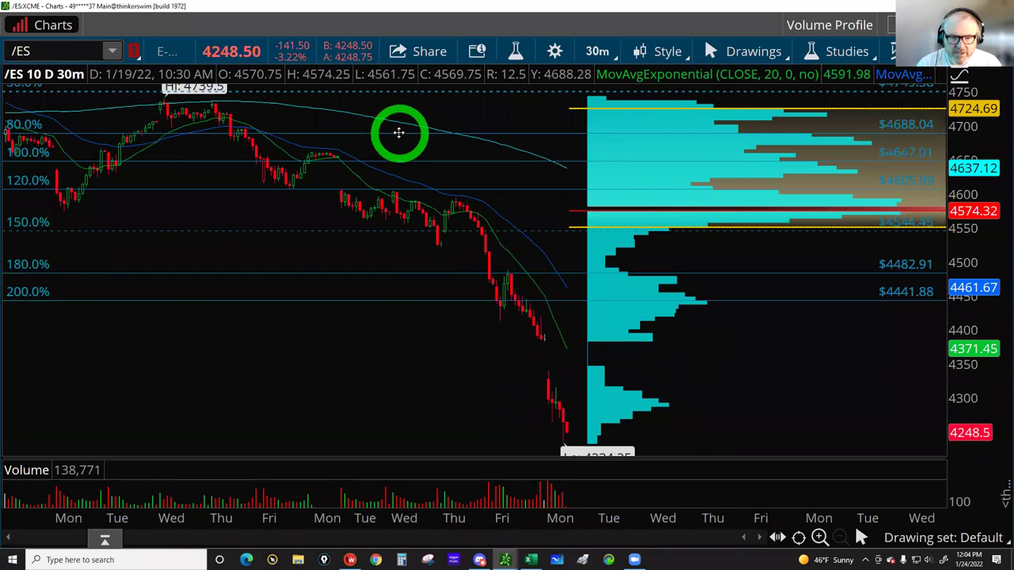
pyautogui.moveTo(399, 133); pyautogui.dragTo(389, 322)
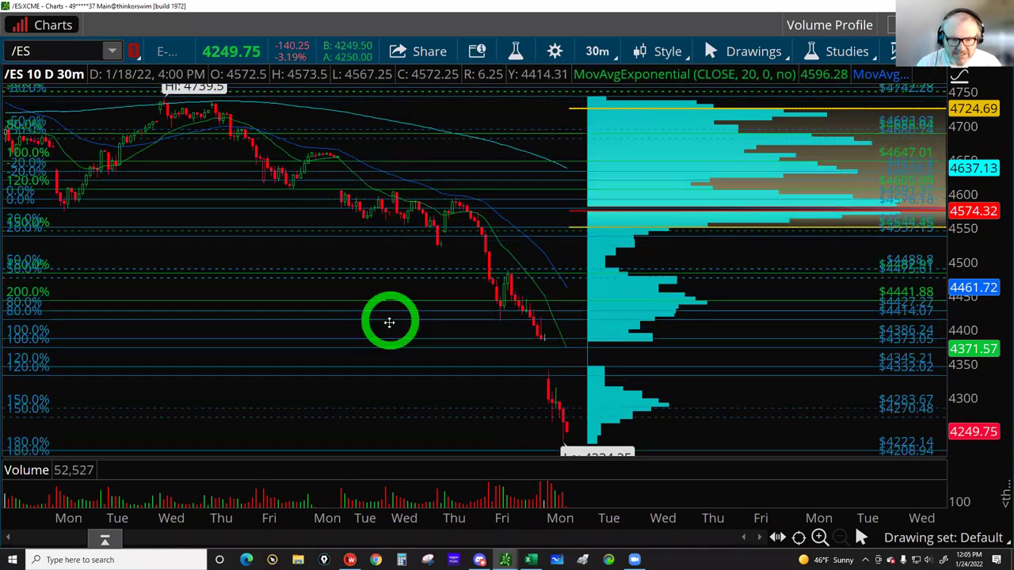
pyautogui.moveTo(391, 362); pyautogui.dragTo(391, 410)
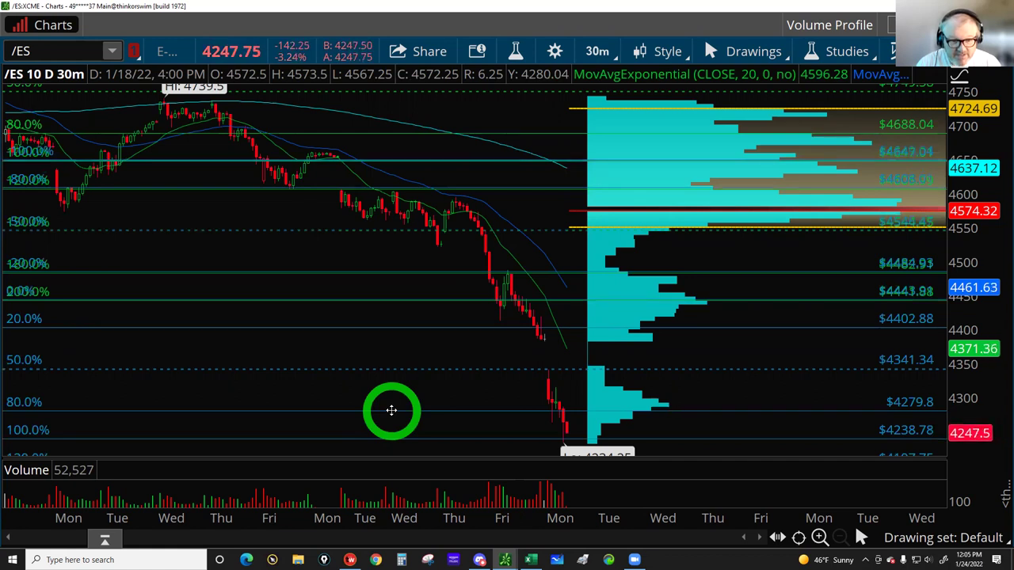
# - Inspect the copied Fibonacci levels spanning 4443.91 to 4238.78 on the /ES chart
pyautogui.click(423, 202)
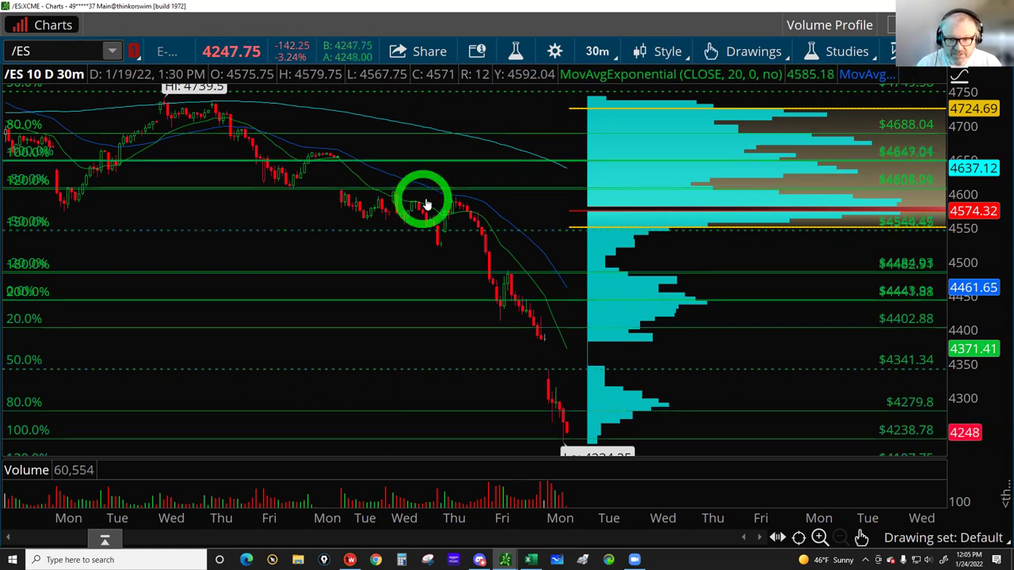
pyautogui.click(520, 291)
pyautogui.click(522, 295)
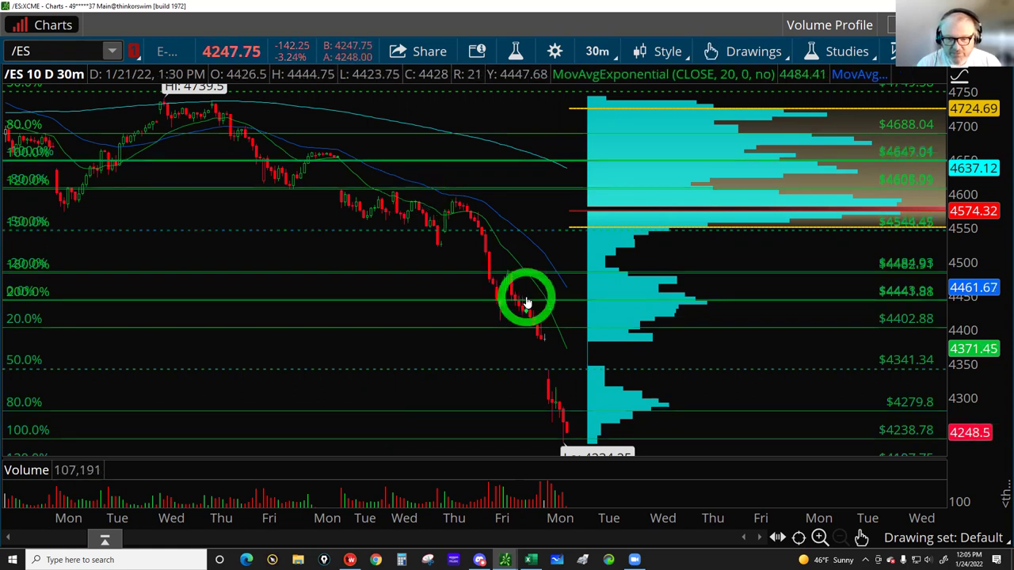
pyautogui.click(519, 285)
pyautogui.click(550, 317)
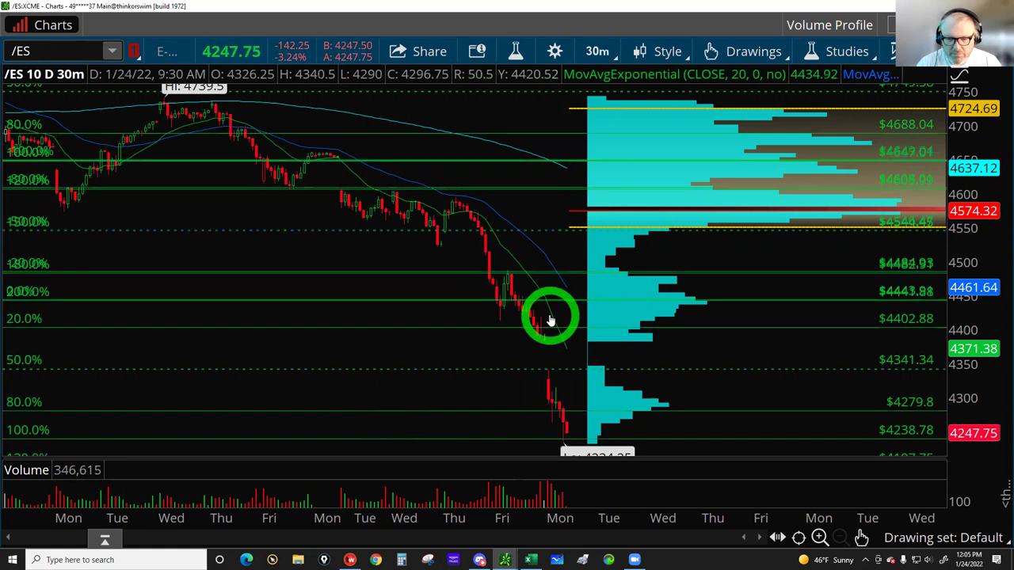
pyautogui.click(553, 386)
pyautogui.click(560, 424)
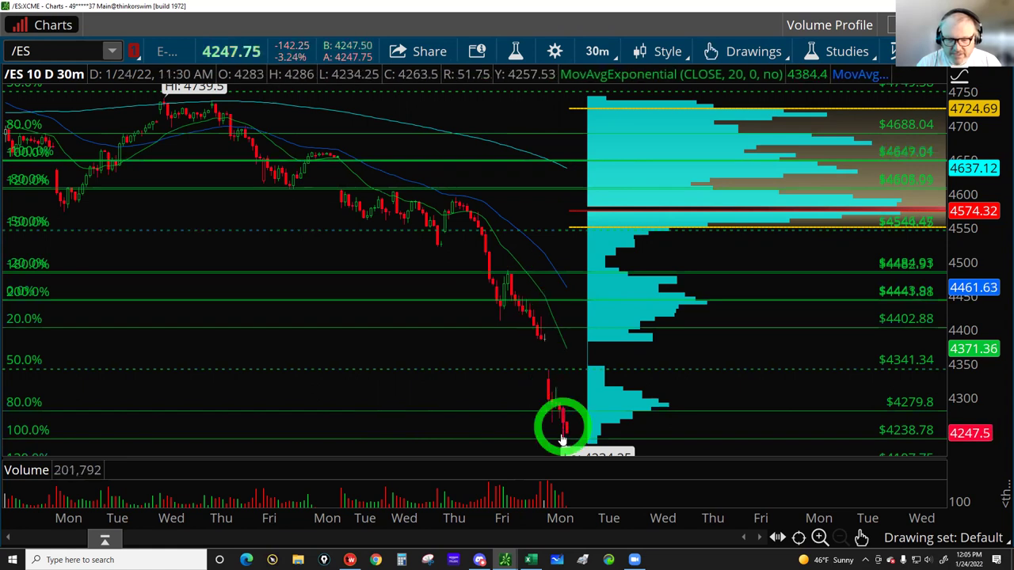
pyautogui.click(565, 440)
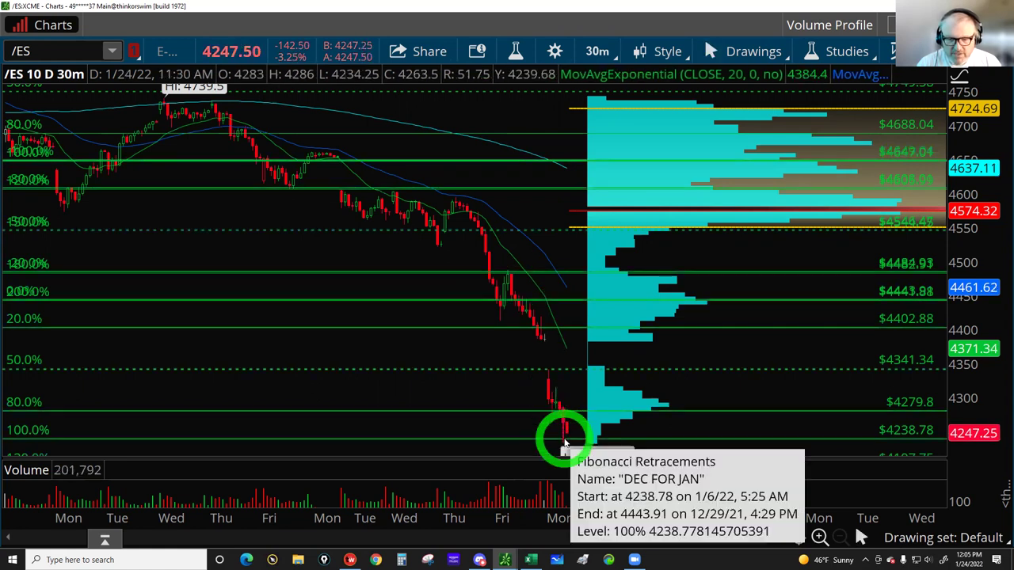
pyautogui.click(570, 435)
pyautogui.click(618, 360)
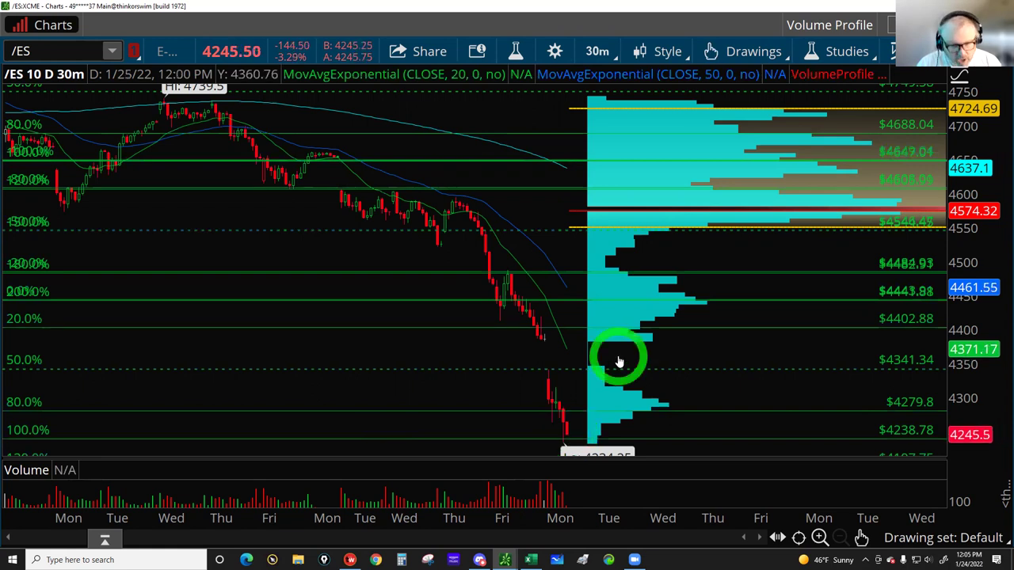
pyautogui.click(621, 362)
pyautogui.click(610, 317)
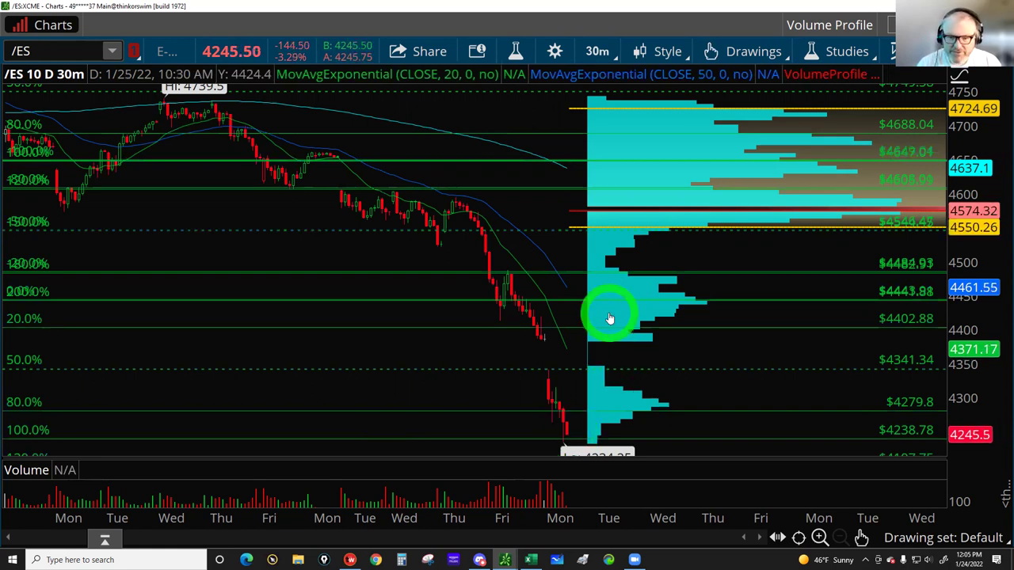
pyautogui.click(566, 442)
pyautogui.click(570, 446)
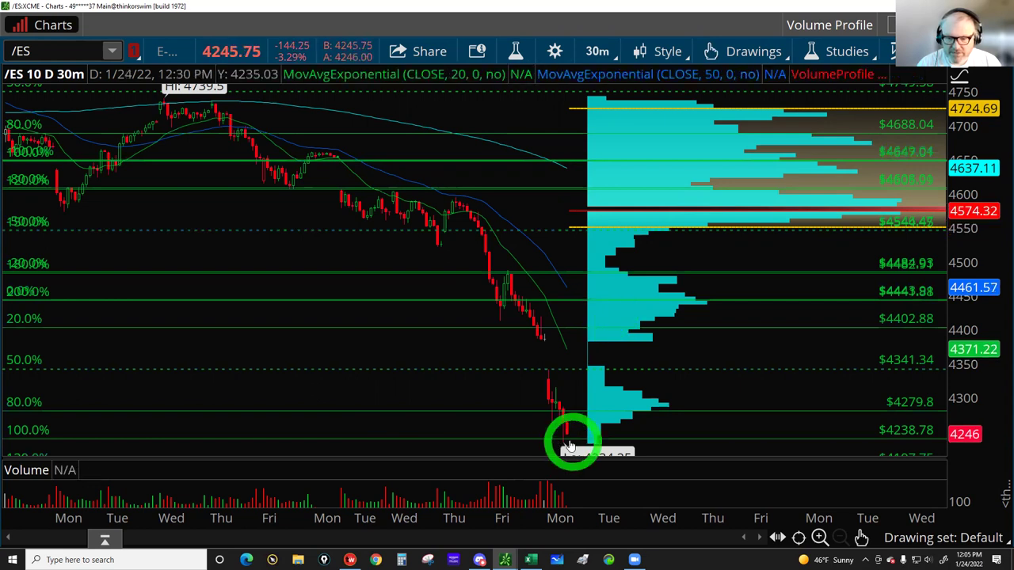
pyautogui.click(562, 447)
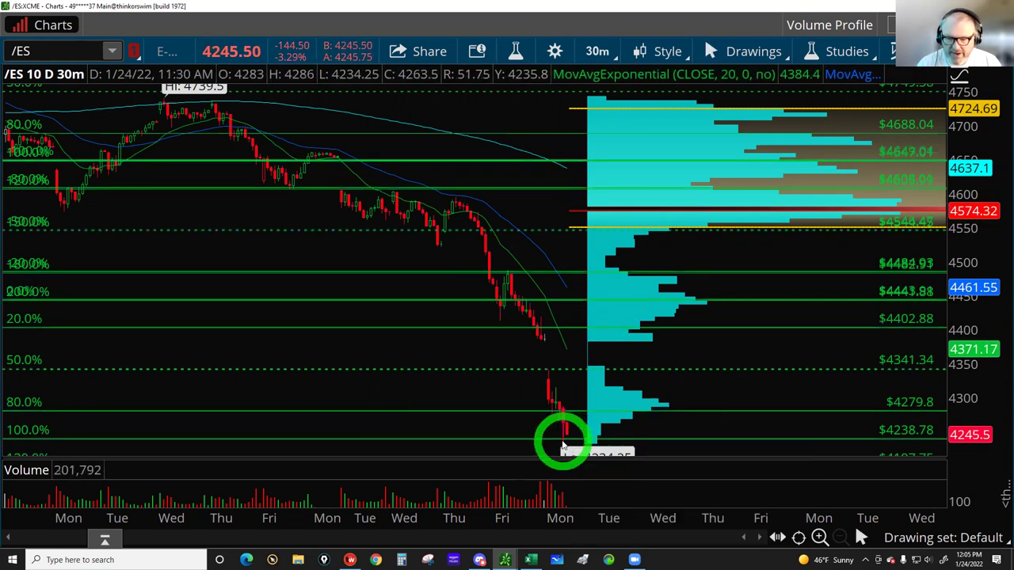
pyautogui.click(562, 432)
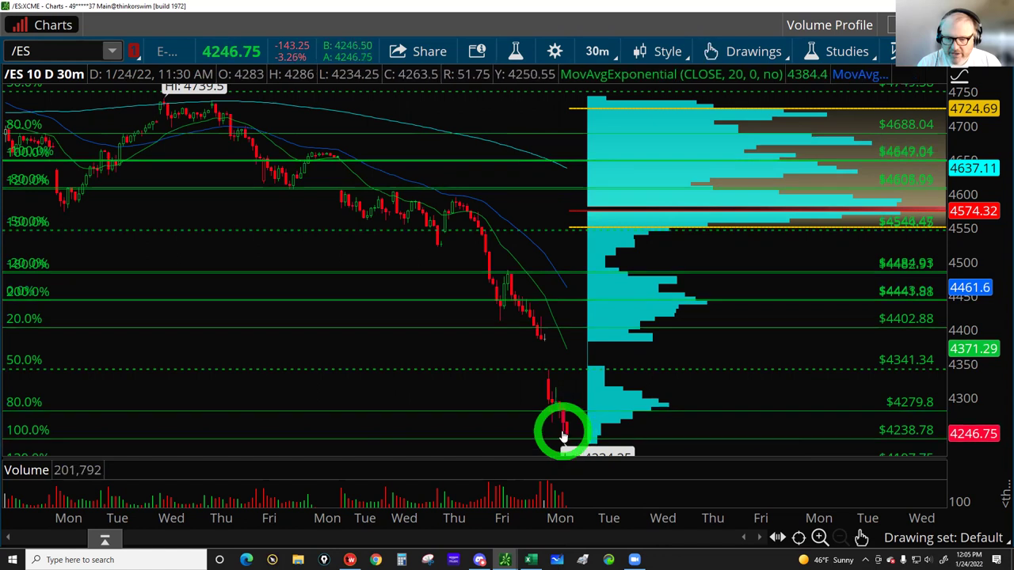
pyautogui.click(627, 380)
pyautogui.click(635, 375)
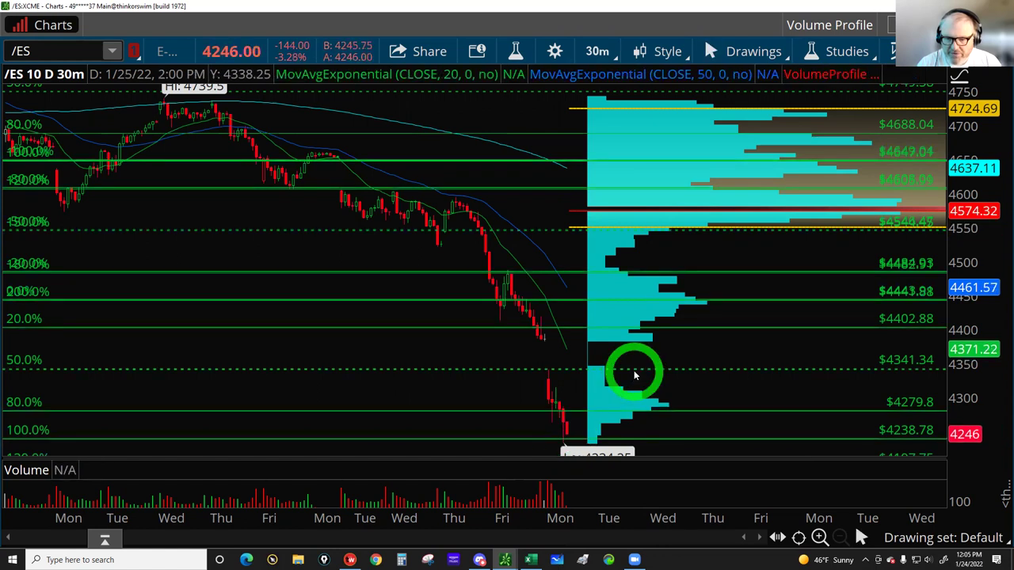
pyautogui.moveTo(634, 375)
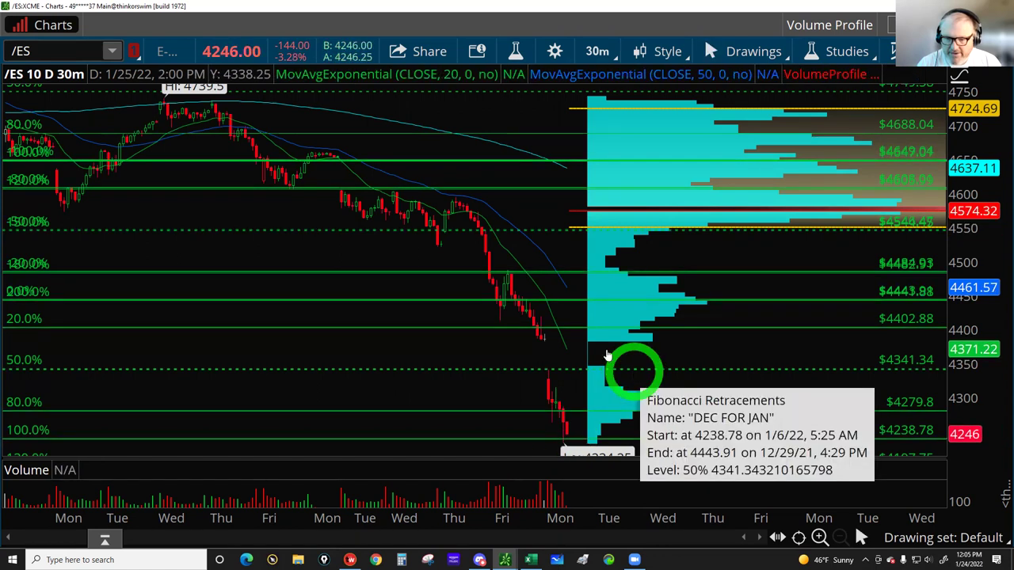
pyautogui.click(607, 362)
pyautogui.click(608, 349)
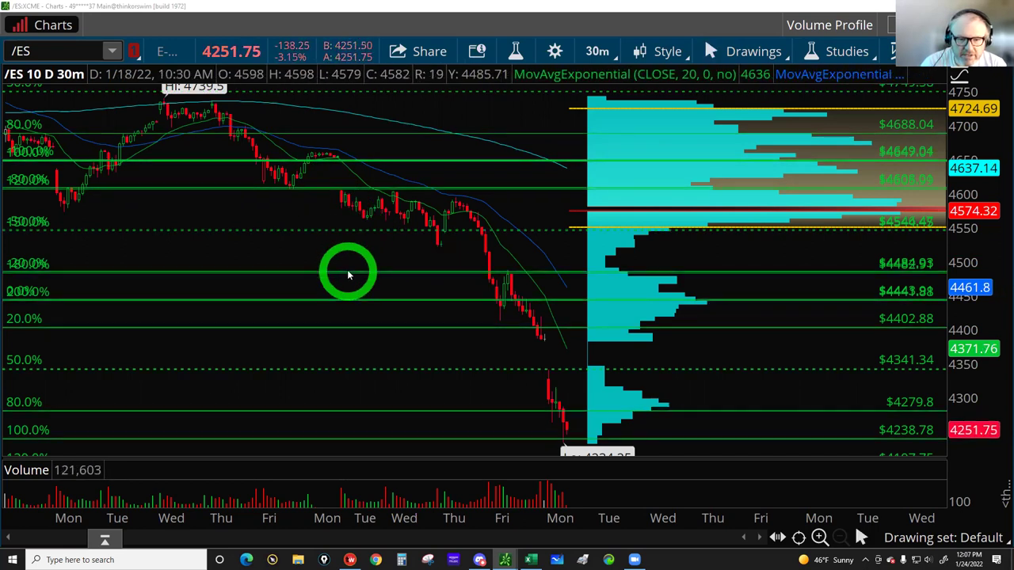
pyautogui.rightClick(332, 191)
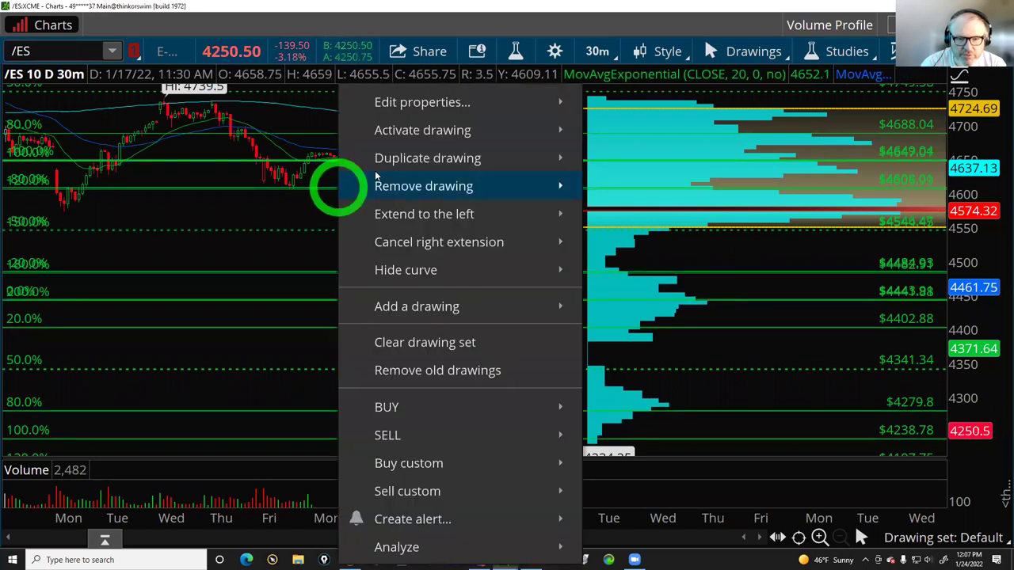
pyautogui.moveTo(377, 169)
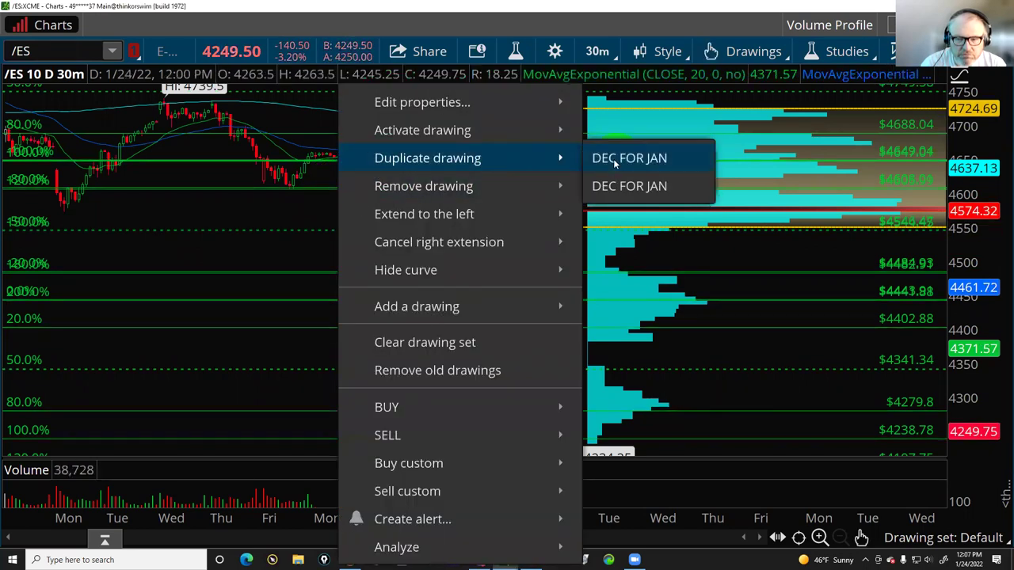
pyautogui.moveTo(351, 195)
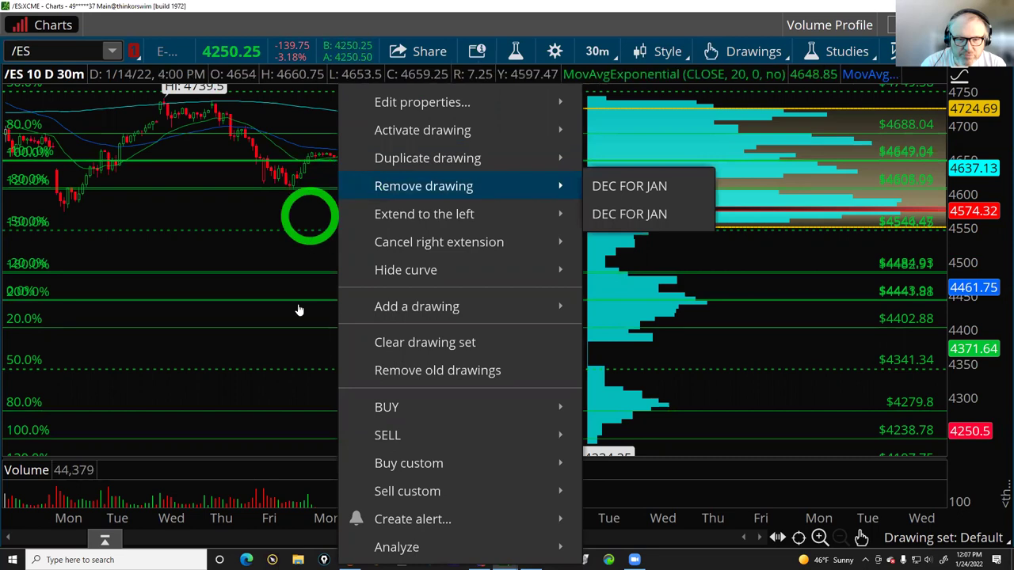
pyautogui.moveTo(281, 235)
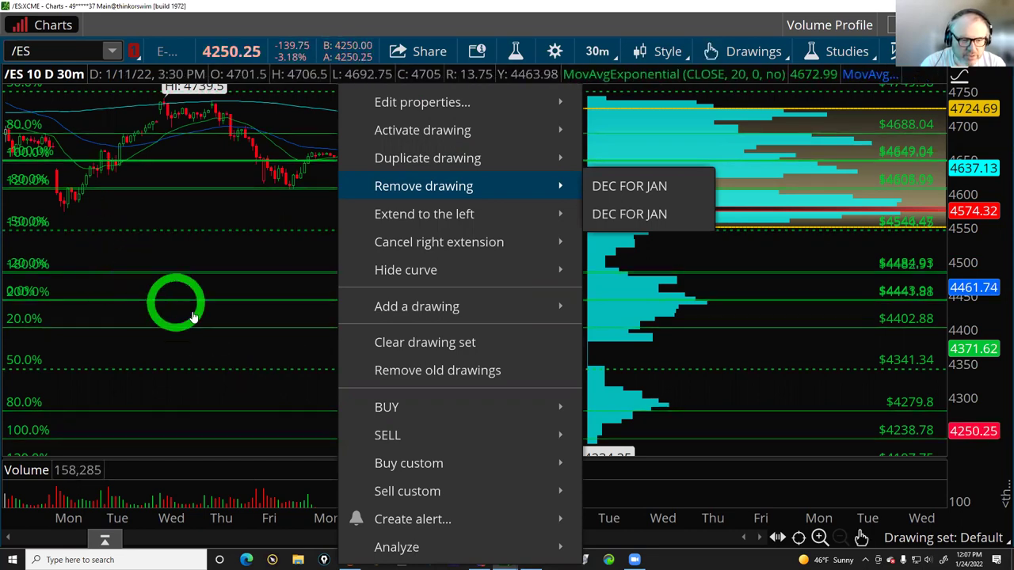
pyautogui.click(360, 70)
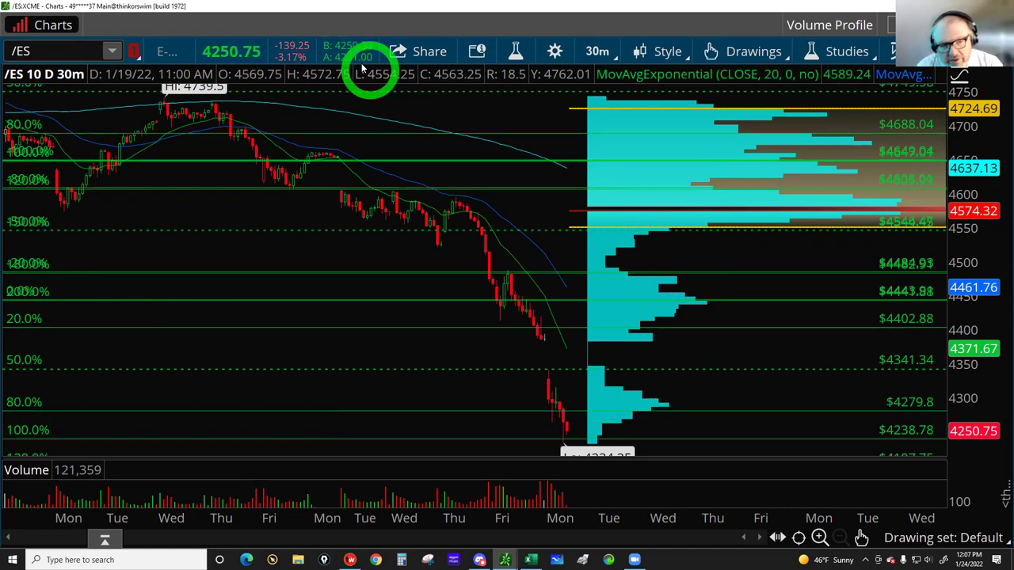
pyautogui.click(622, 301)
# - Switch the chart to /NQ from Recent symbols and check the latest bars' prices
pyautogui.click(79, 59)
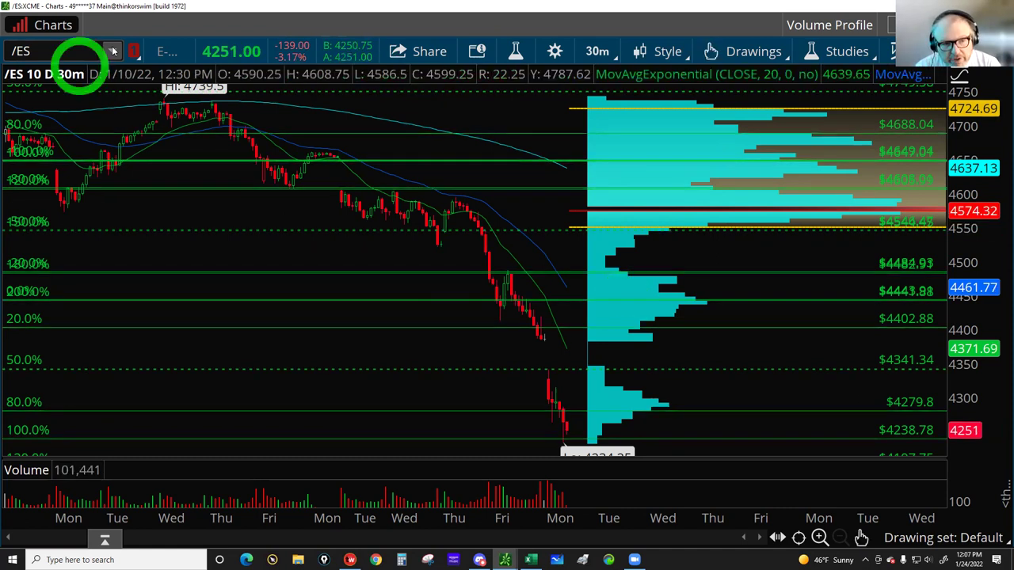
pyautogui.click(112, 52)
pyautogui.click(44, 147)
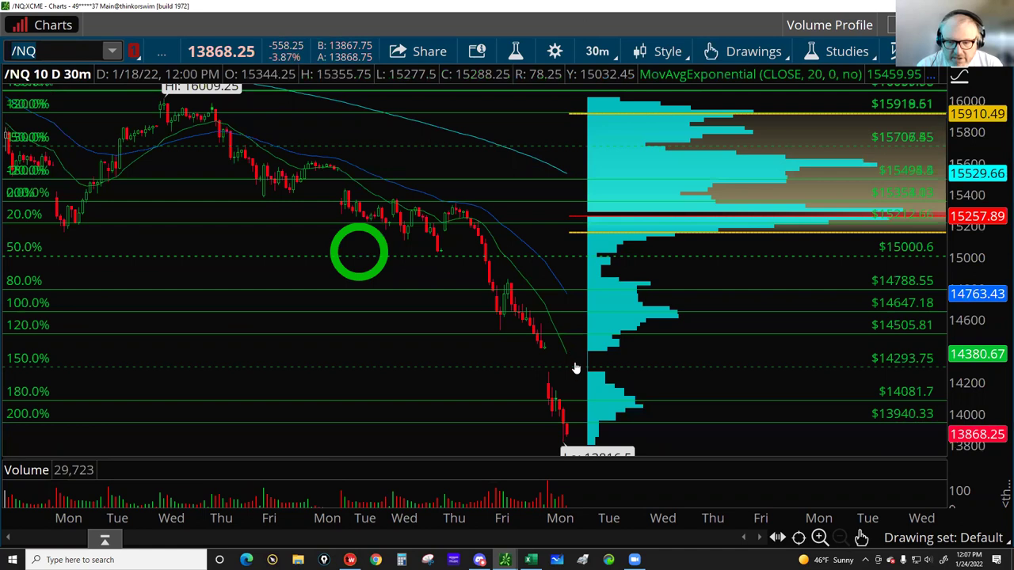
pyautogui.click(584, 398)
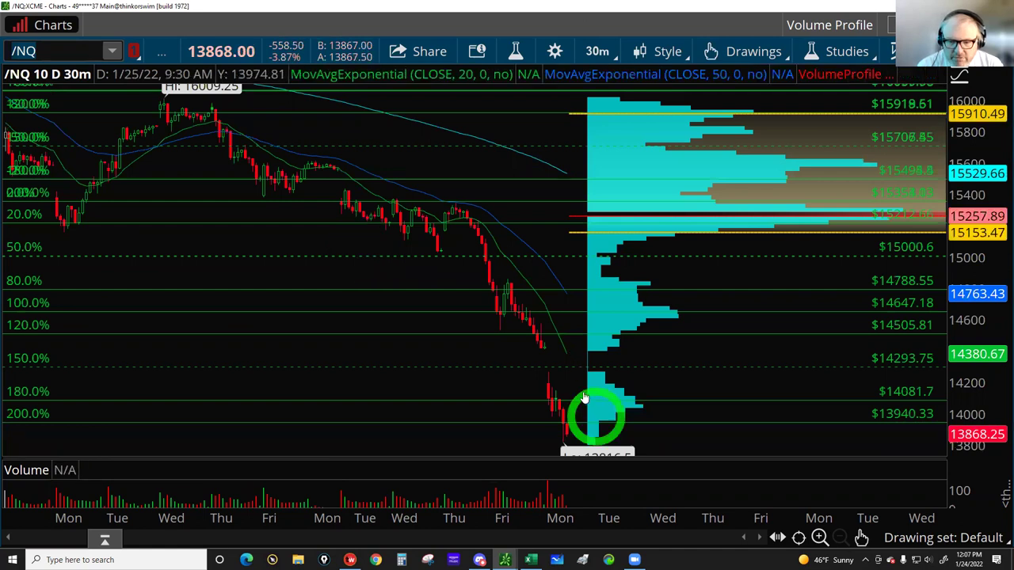
pyautogui.click(542, 365)
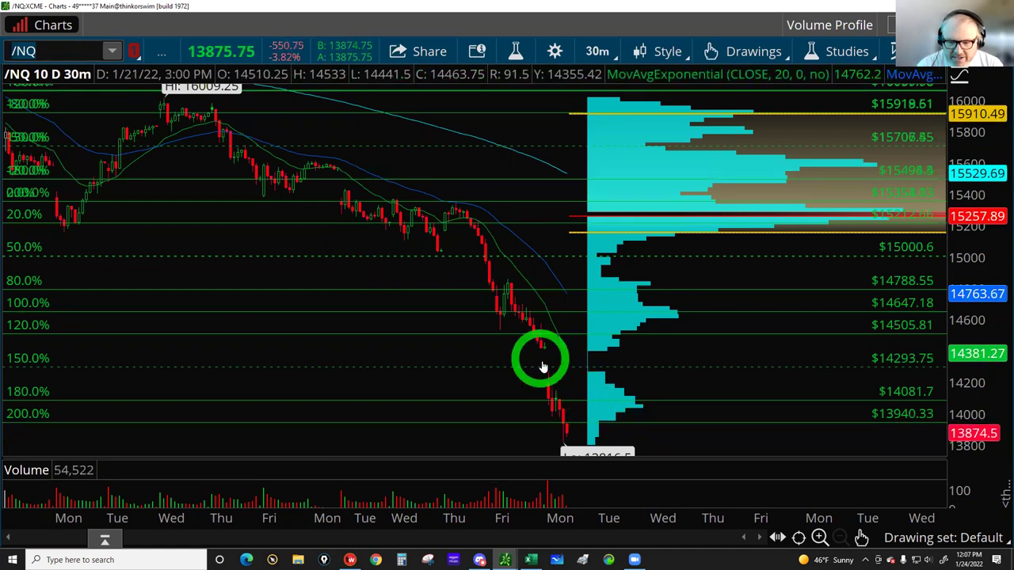
pyautogui.click(559, 412)
pyautogui.click(567, 437)
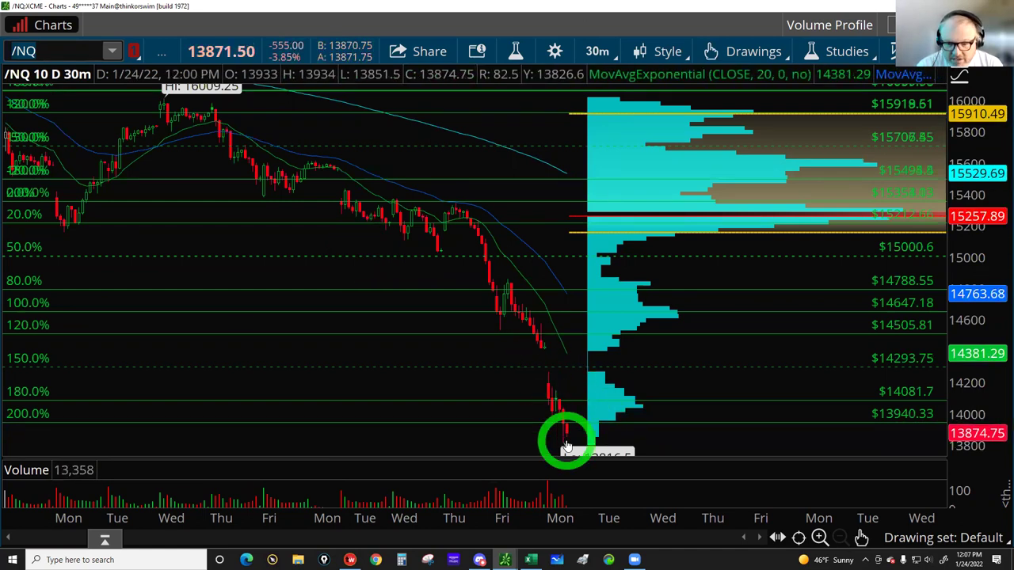
# - Compress the /NQ price scale to show a wider range
pyautogui.click(988, 224)
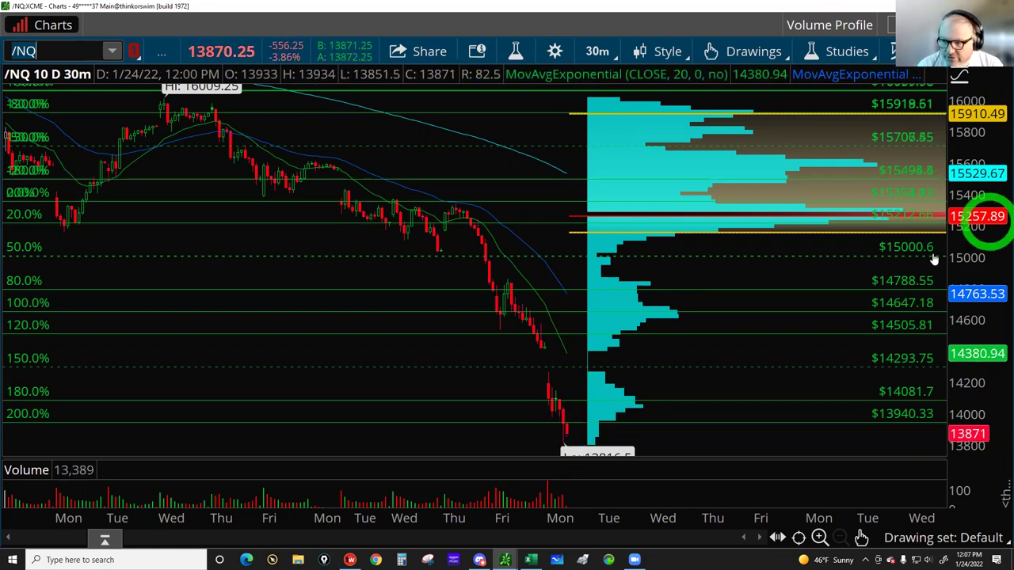
pyautogui.click(966, 197)
pyautogui.moveTo(968, 197); pyautogui.dragTo(973, 237)
pyautogui.click(616, 267)
pyautogui.click(545, 223)
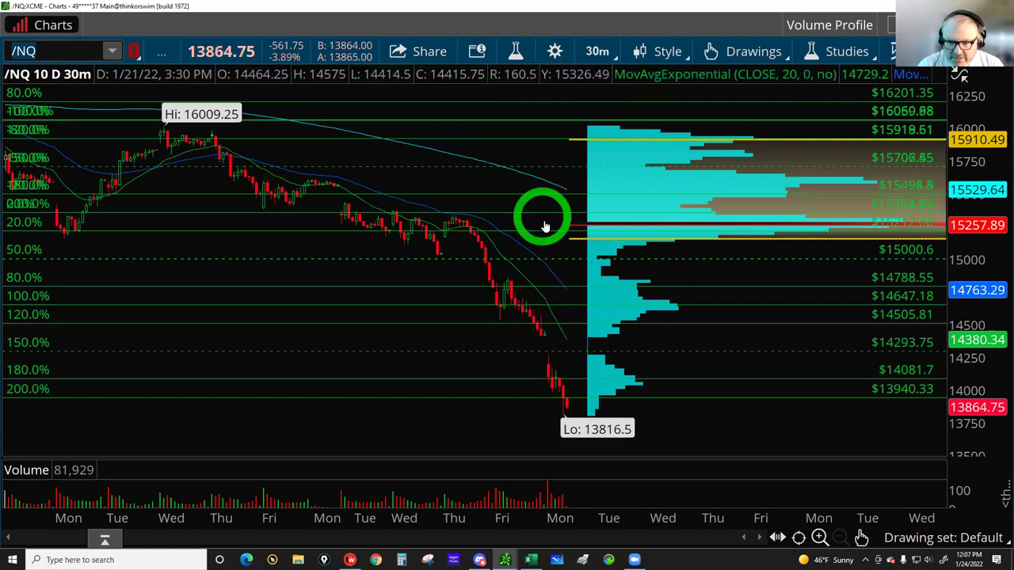
# - Shift the chart up to leave empty room below the 13816.5 low
pyautogui.moveTo(546, 195); pyautogui.dragTo(539, 165)
pyautogui.moveTo(530, 107); pyautogui.dragTo(535, 96)
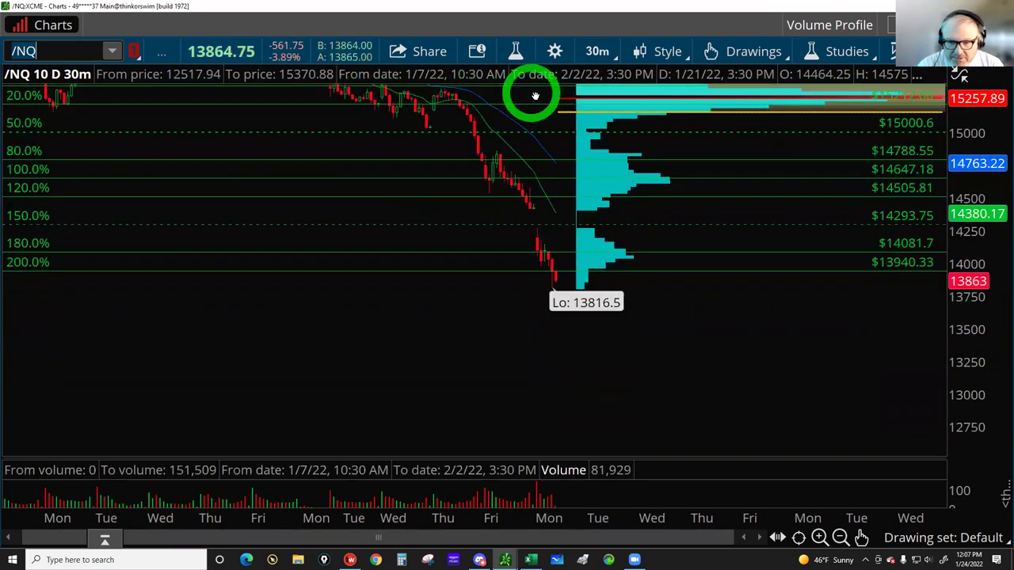
pyautogui.click(402, 125)
pyautogui.click(373, 129)
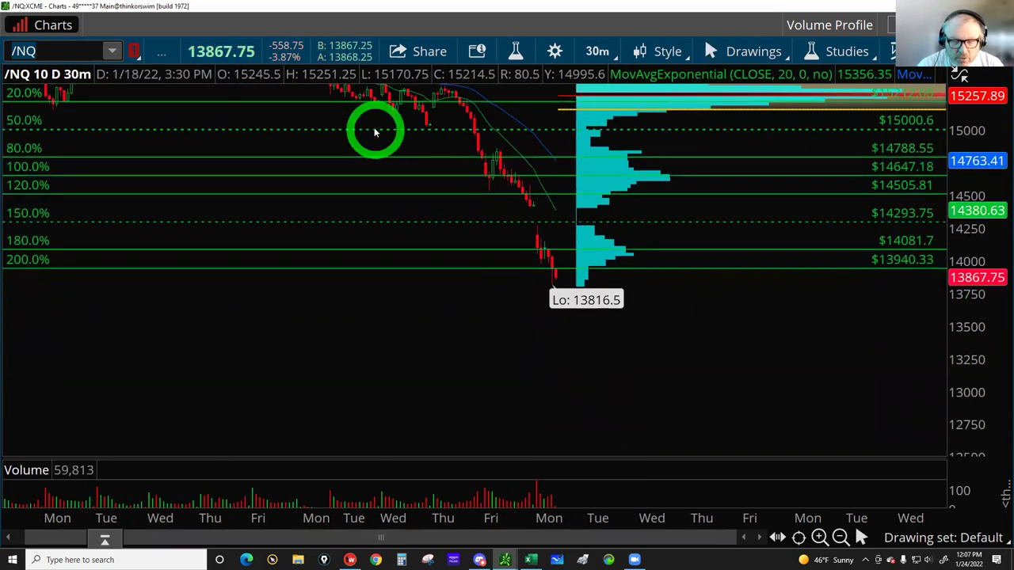
pyautogui.click(360, 154)
pyautogui.click(354, 162)
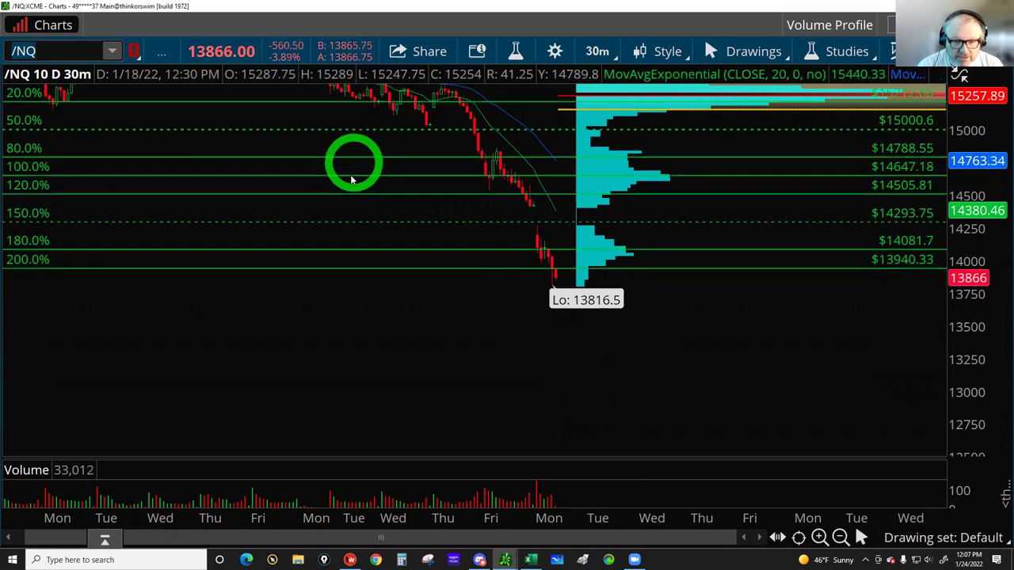
pyautogui.click(346, 145)
# - Duplicate the DEC FOR JAN Fibonacci and drop the copy below price, 13800.31 to 12527.98
pyautogui.click(342, 132)
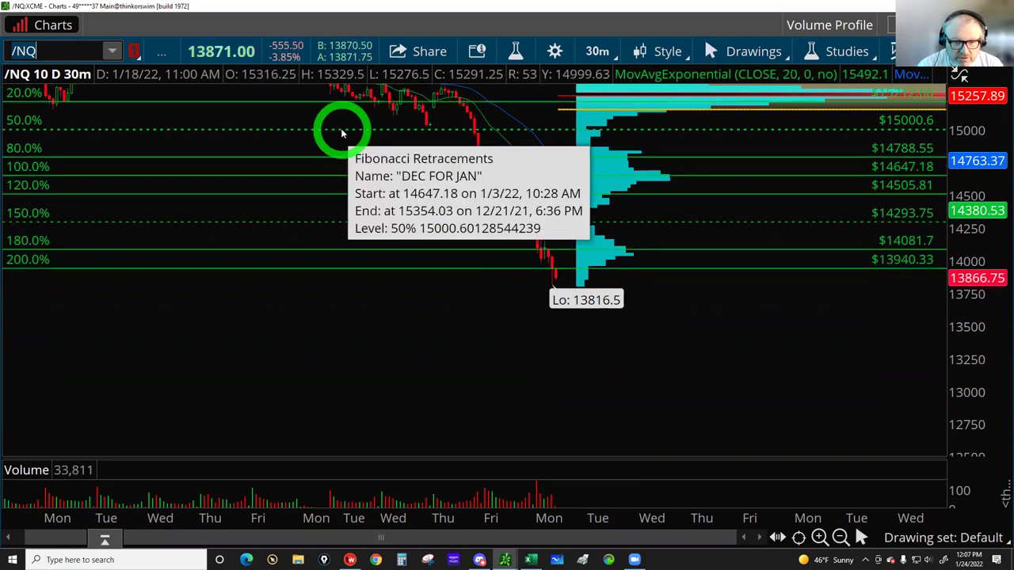
pyautogui.rightClick(344, 135)
pyautogui.click(384, 158)
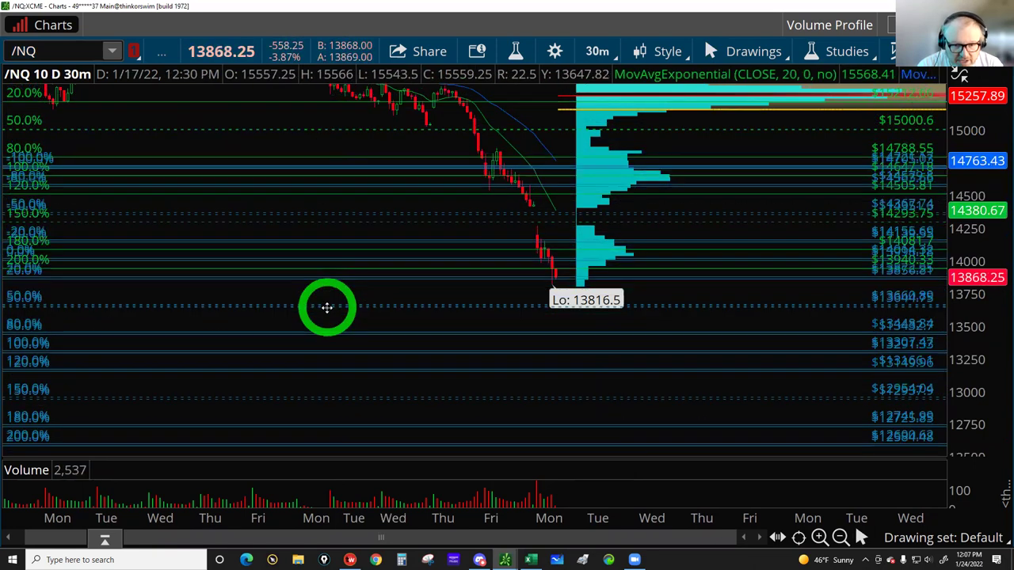
pyautogui.click(327, 313)
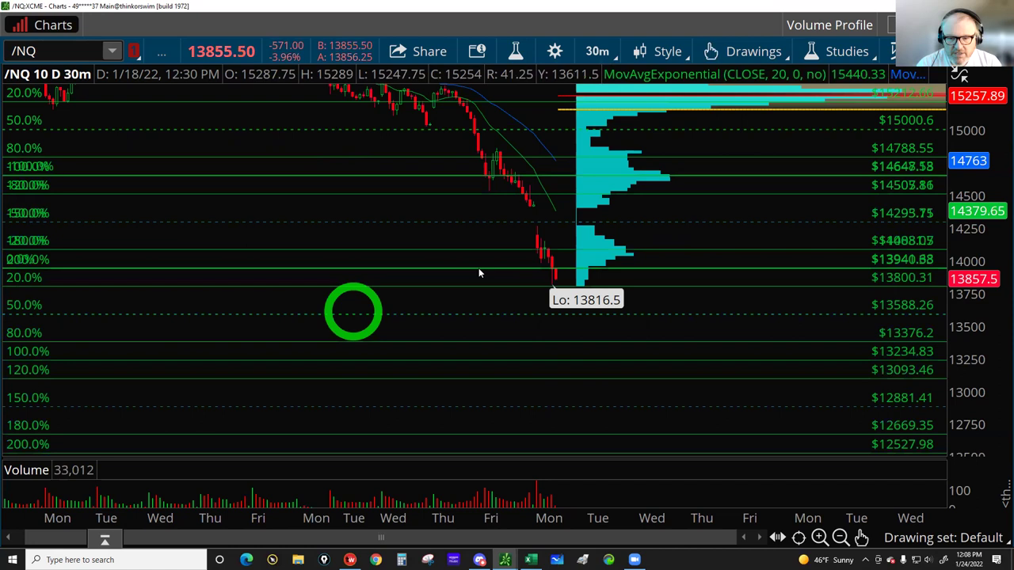
pyautogui.click(560, 269)
pyautogui.click(560, 277)
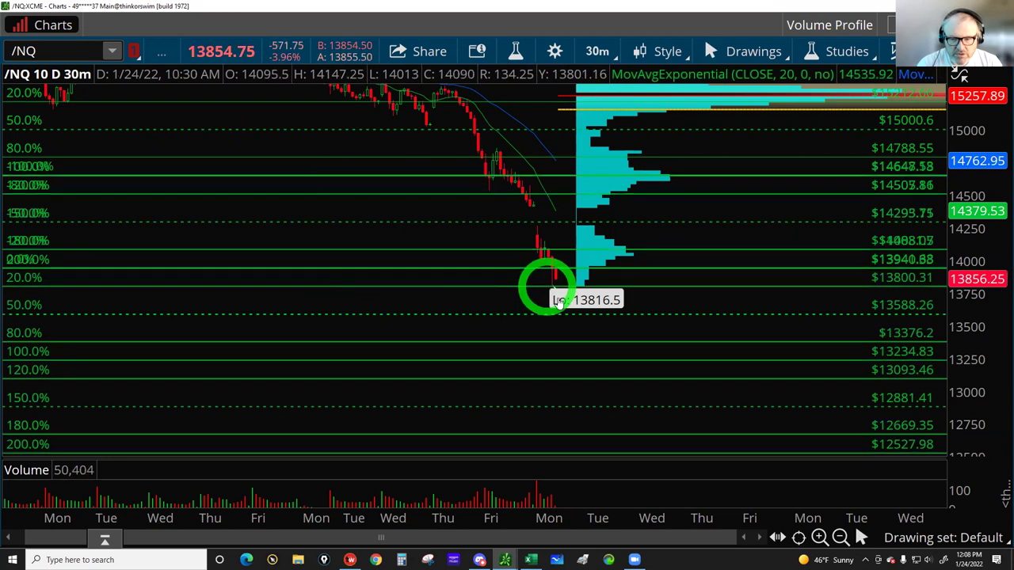
pyautogui.moveTo(596, 317)
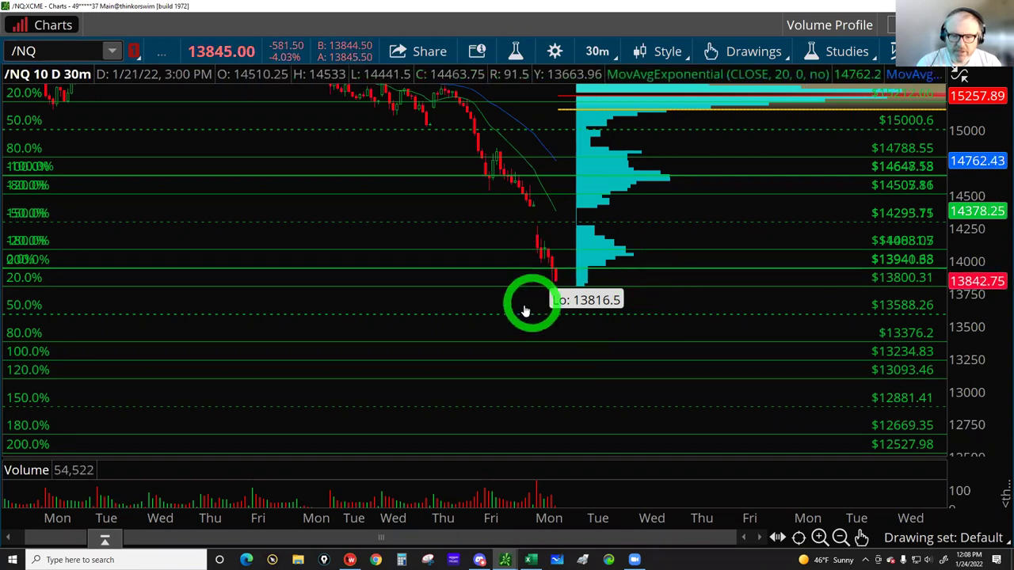
pyautogui.click(367, 328)
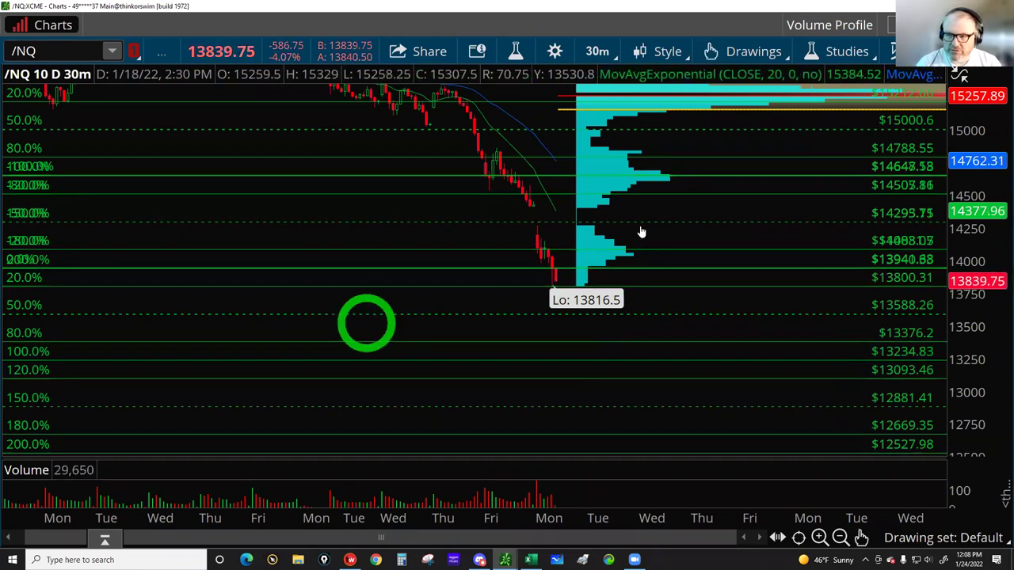
pyautogui.click(890, 80)
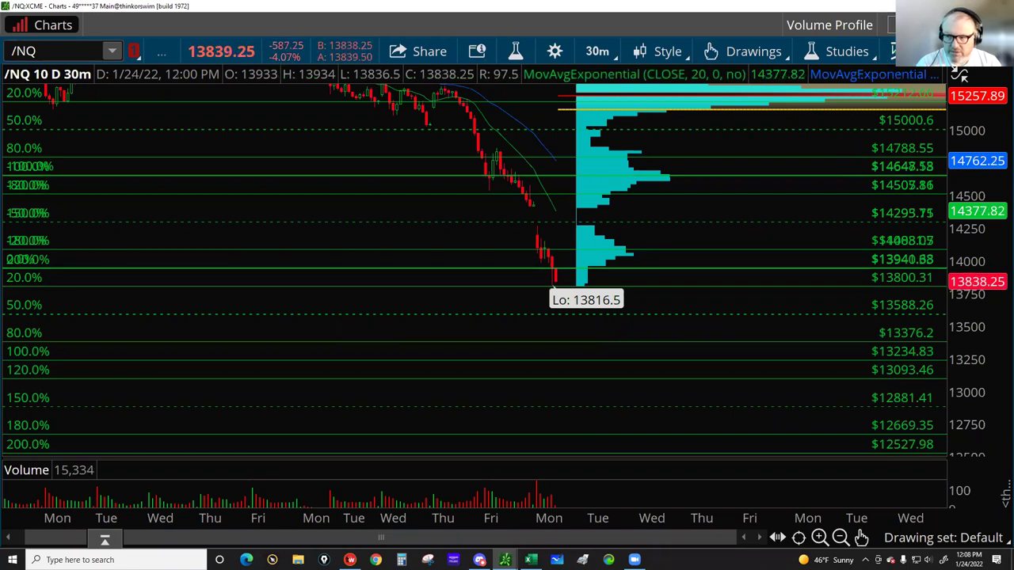
pyautogui.click(513, 163)
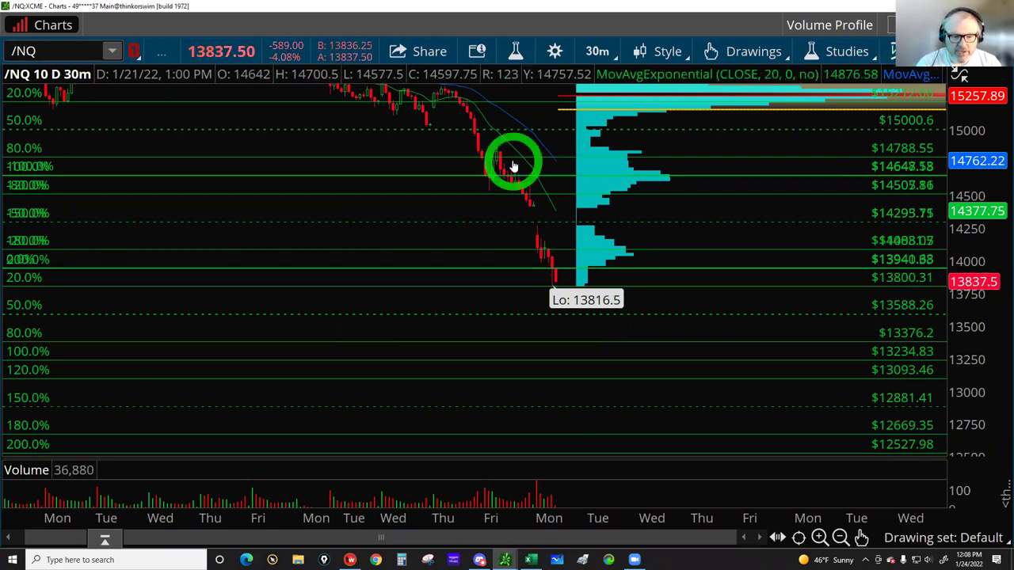
pyautogui.click(943, 50)
pyautogui.click(538, 500)
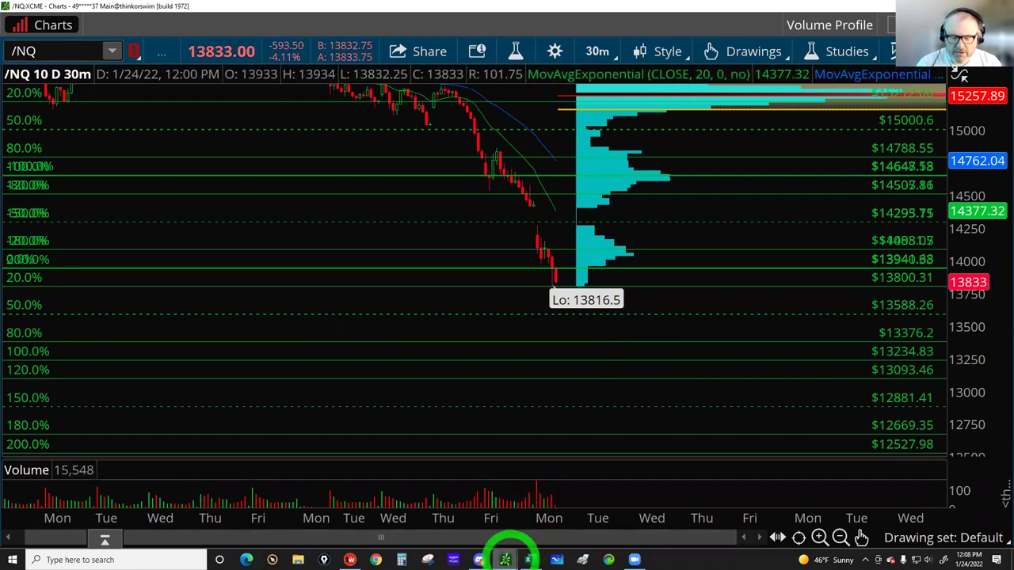
# - Review today's filled /ESM22 put order in Monitor, then return to the /NQ and /ES charts
pyautogui.moveTo(505, 561)
pyautogui.click(437, 527)
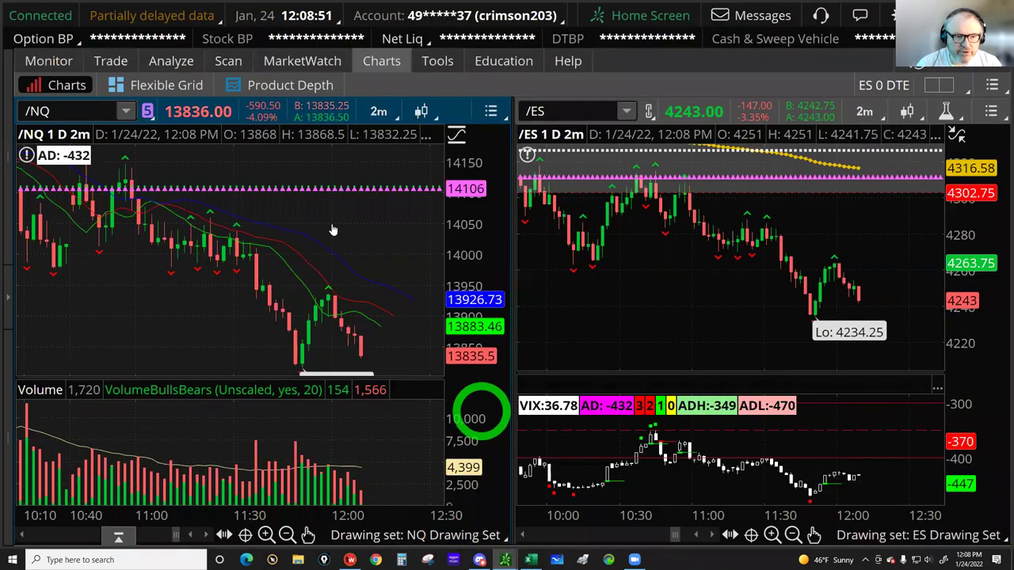
pyautogui.click(48, 67)
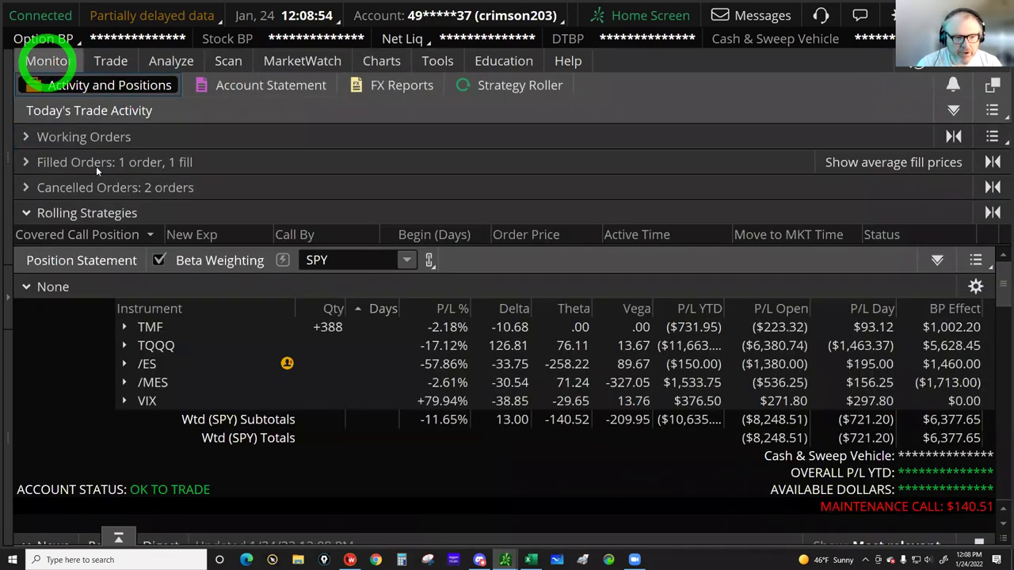
pyautogui.click(93, 163)
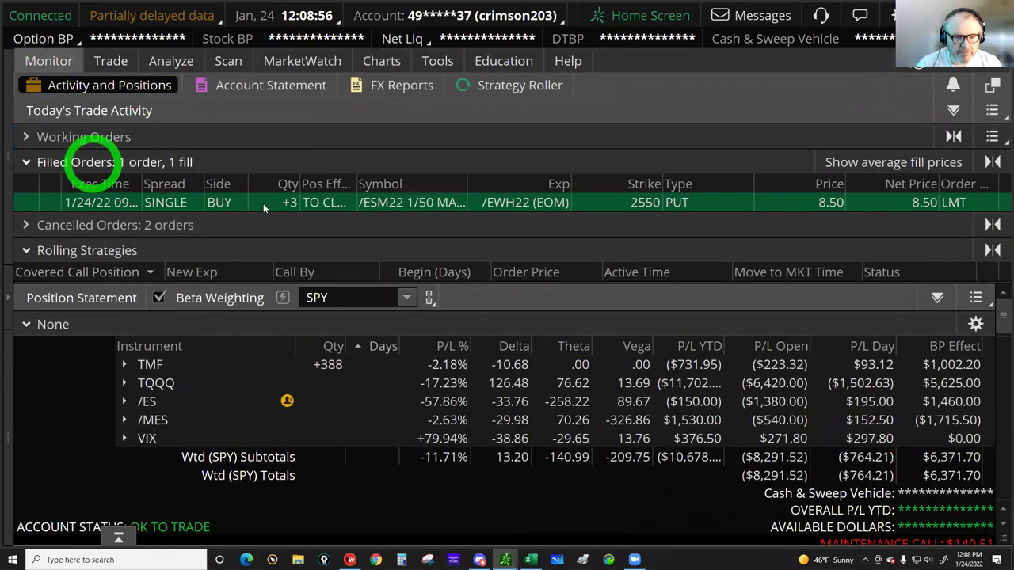
pyautogui.click(264, 205)
pyautogui.click(287, 204)
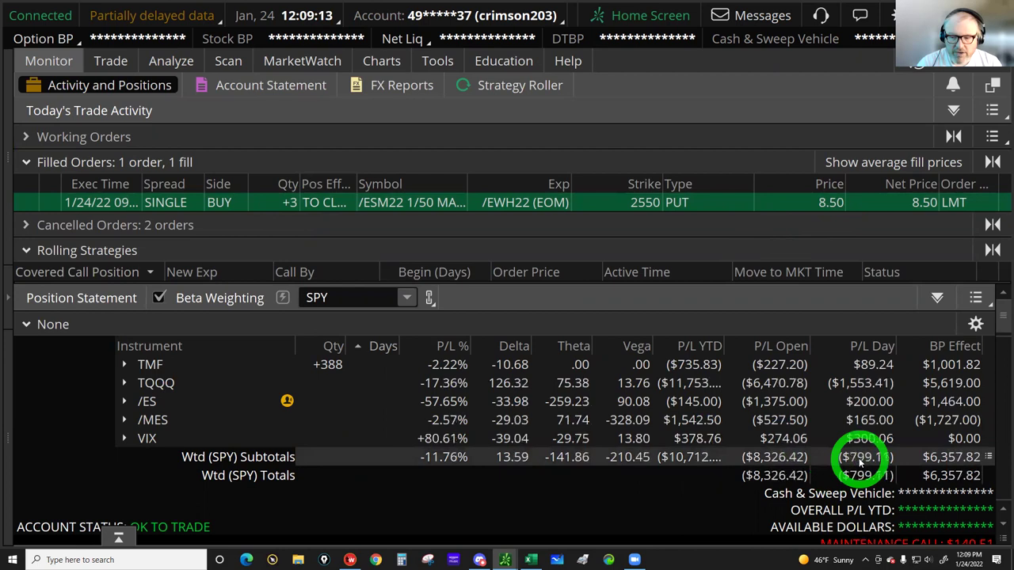
pyautogui.click(383, 63)
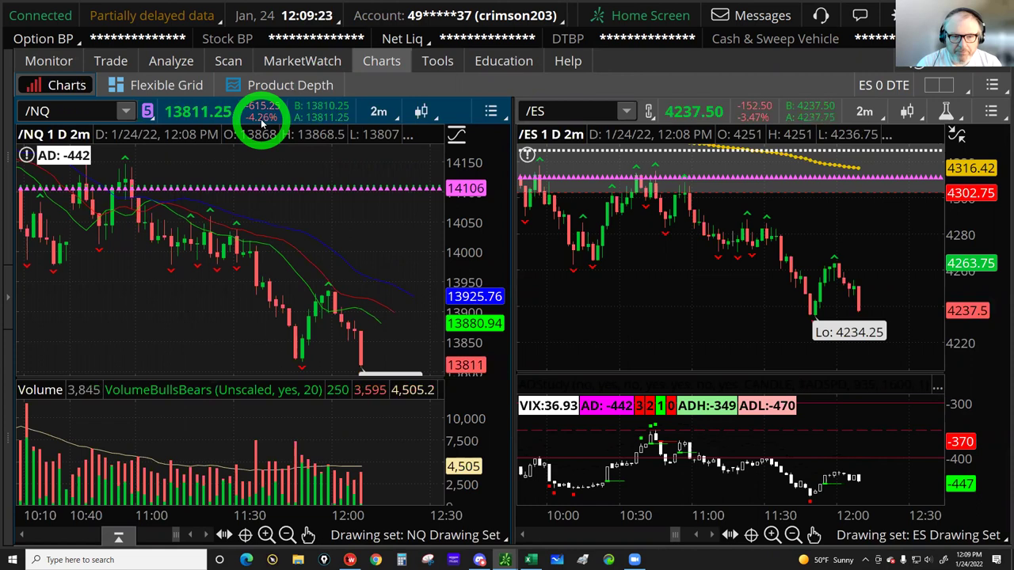
# - Switch the left chart to TQQQ, then show Activity and Positions with the Position Statement
pyautogui.click(125, 112)
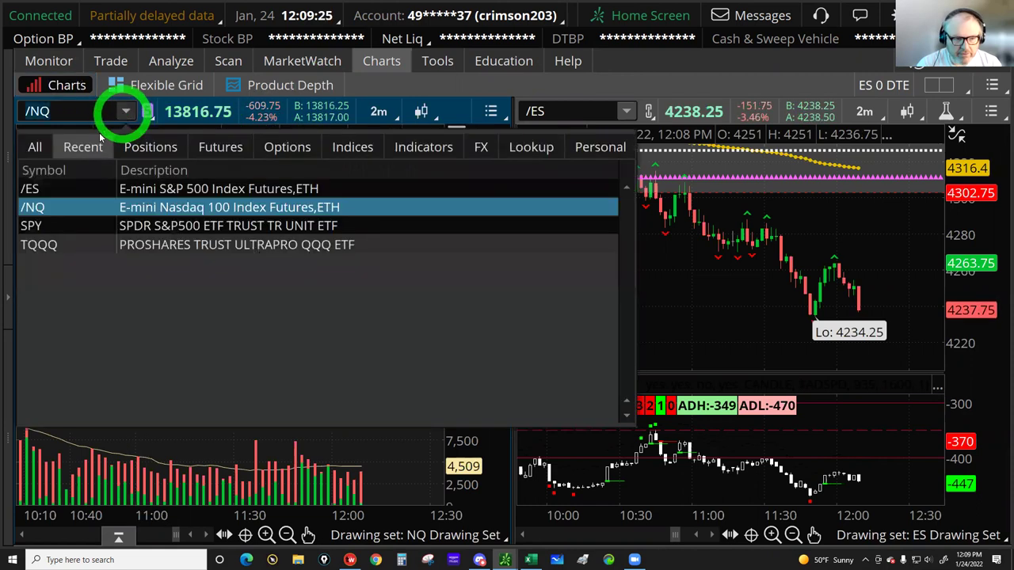
pyautogui.click(32, 219)
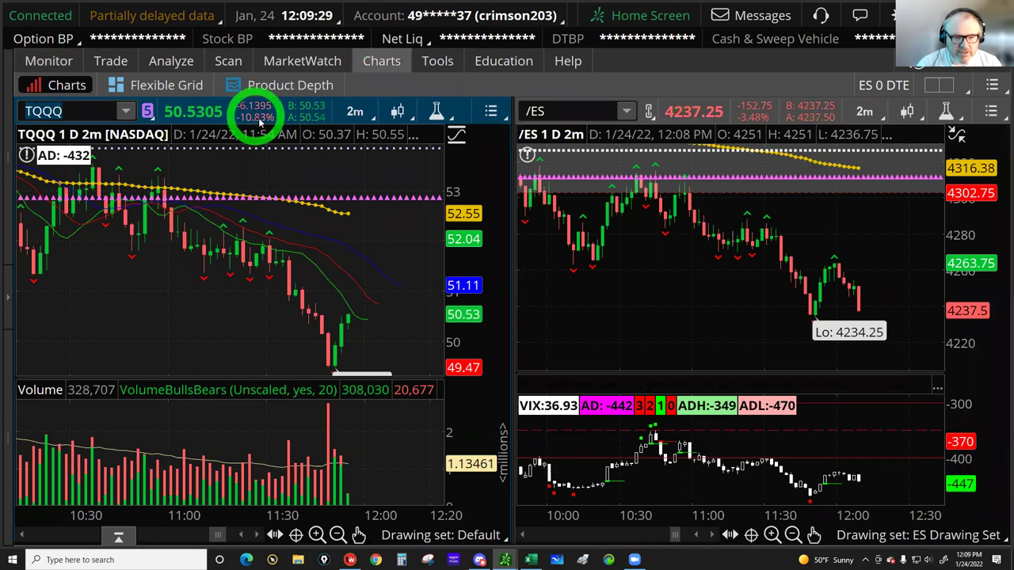
pyautogui.click(110, 61)
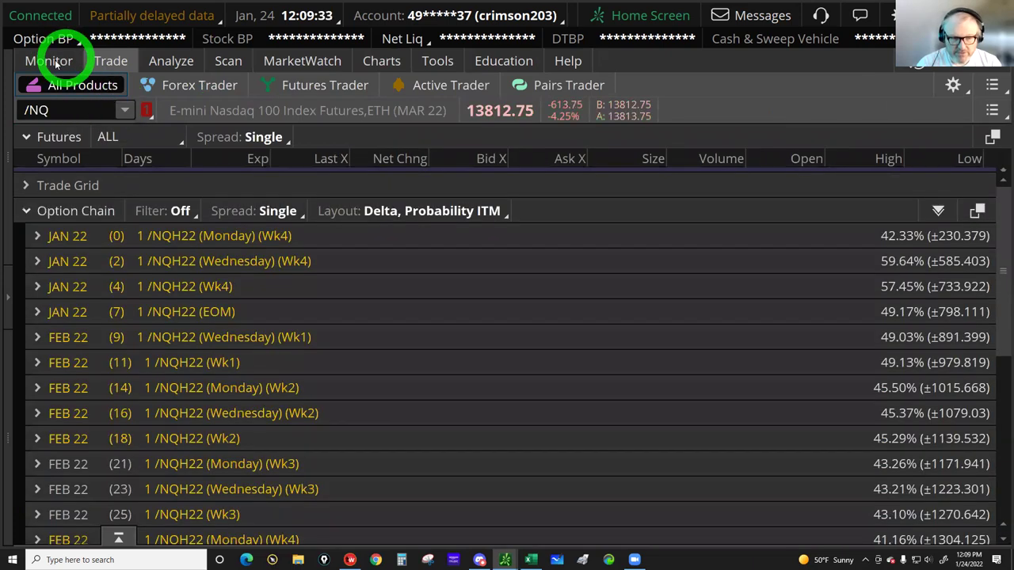
pyautogui.click(50, 61)
pyautogui.click(153, 349)
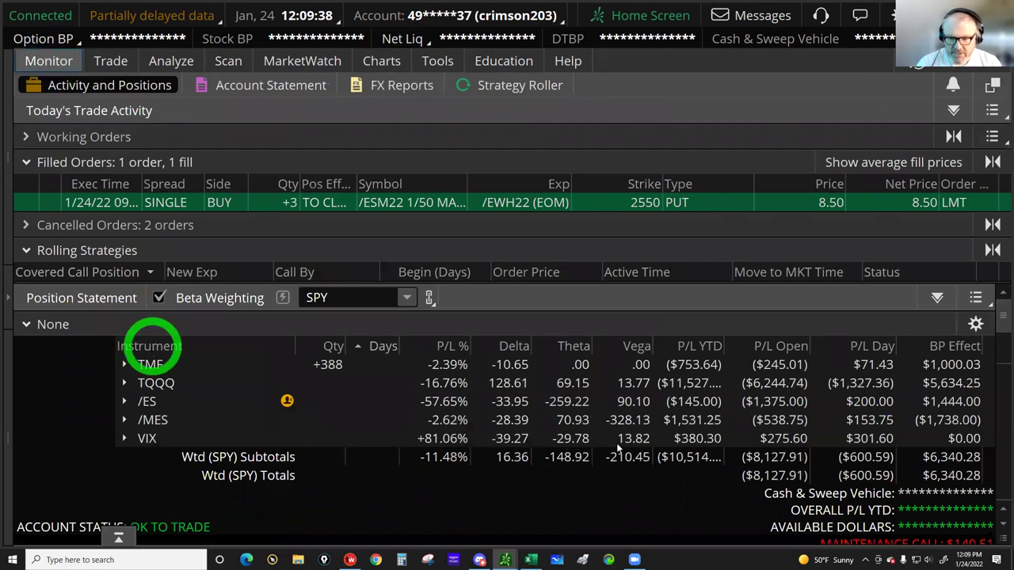
# - Review today's P/L for TMF, TQQQ and /ES, then expand TQQQ into its option and share legs
pyautogui.click(690, 420)
pyautogui.click(869, 366)
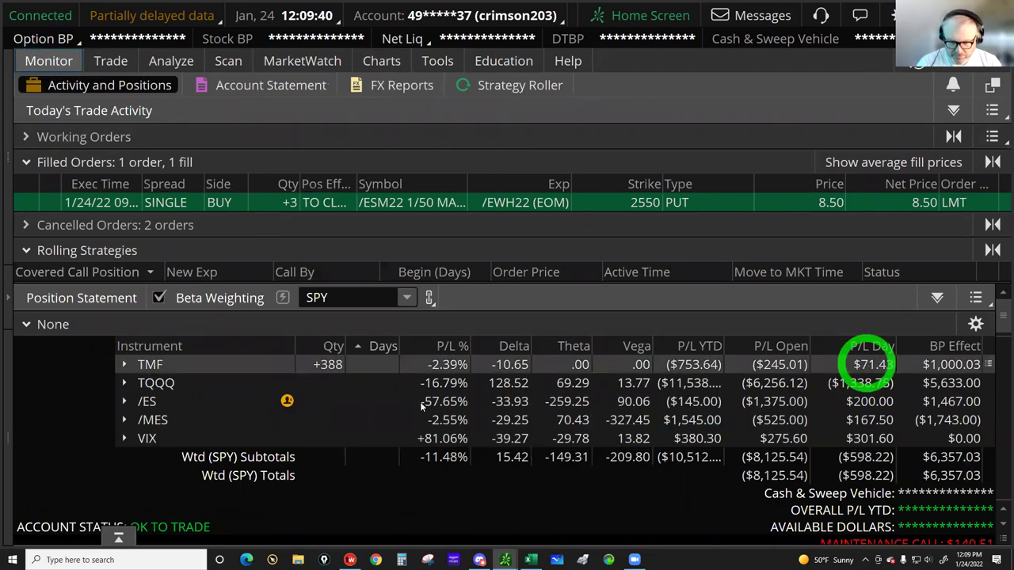
pyautogui.click(389, 395)
pyautogui.click(164, 365)
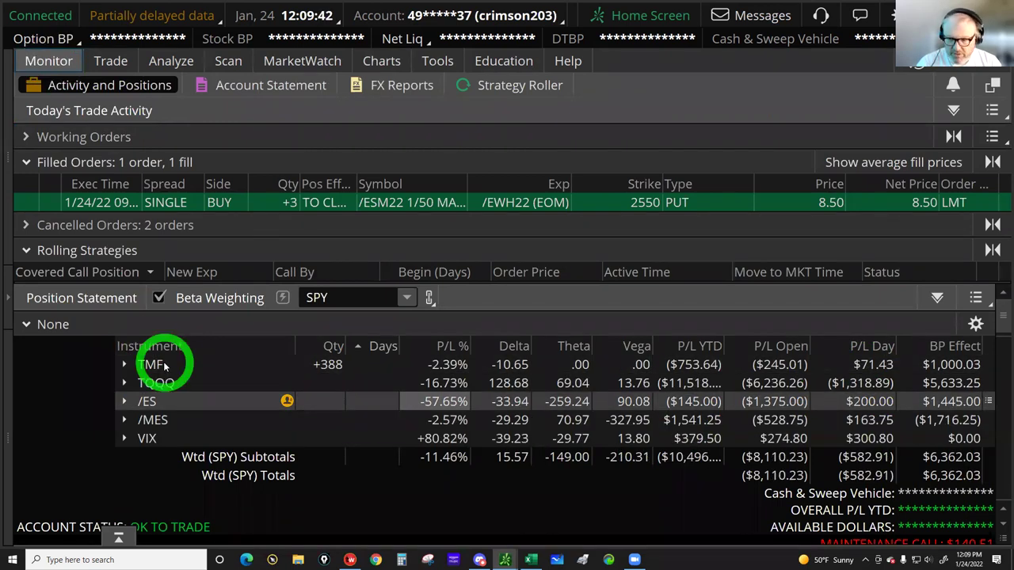
pyautogui.click(215, 365)
pyautogui.click(860, 385)
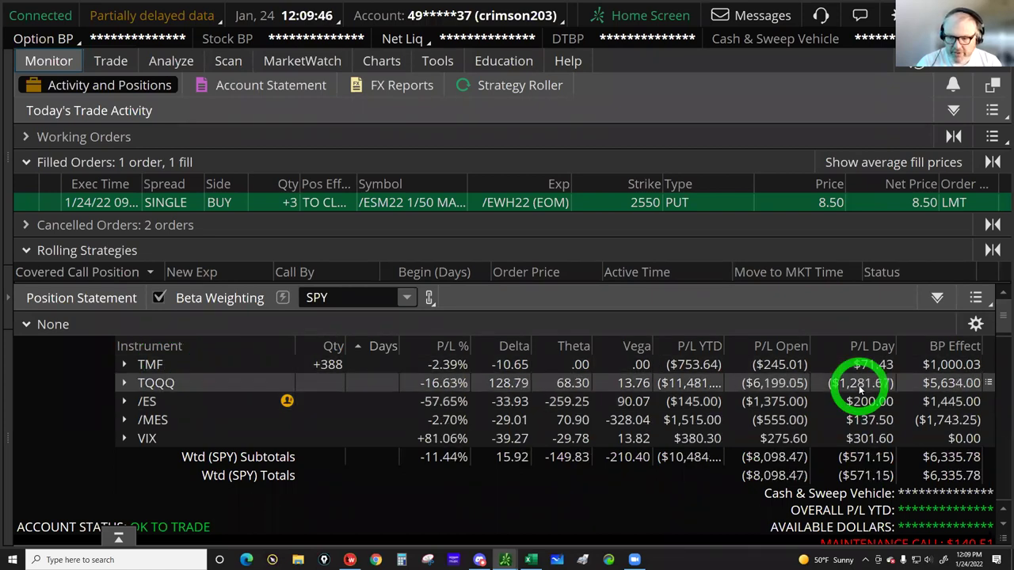
pyautogui.click(870, 402)
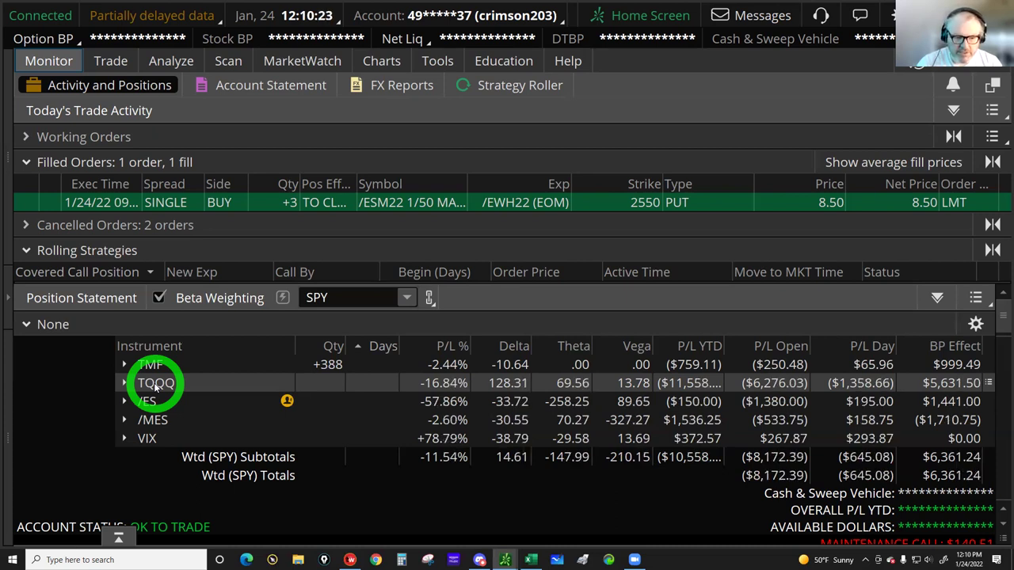
pyautogui.click(156, 385)
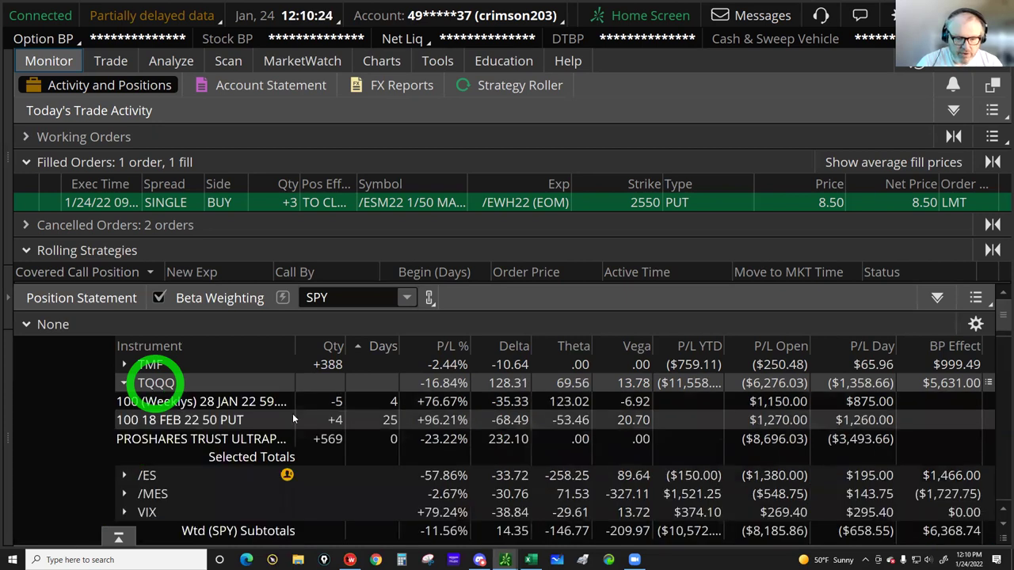
pyautogui.click(289, 416)
pyautogui.click(326, 433)
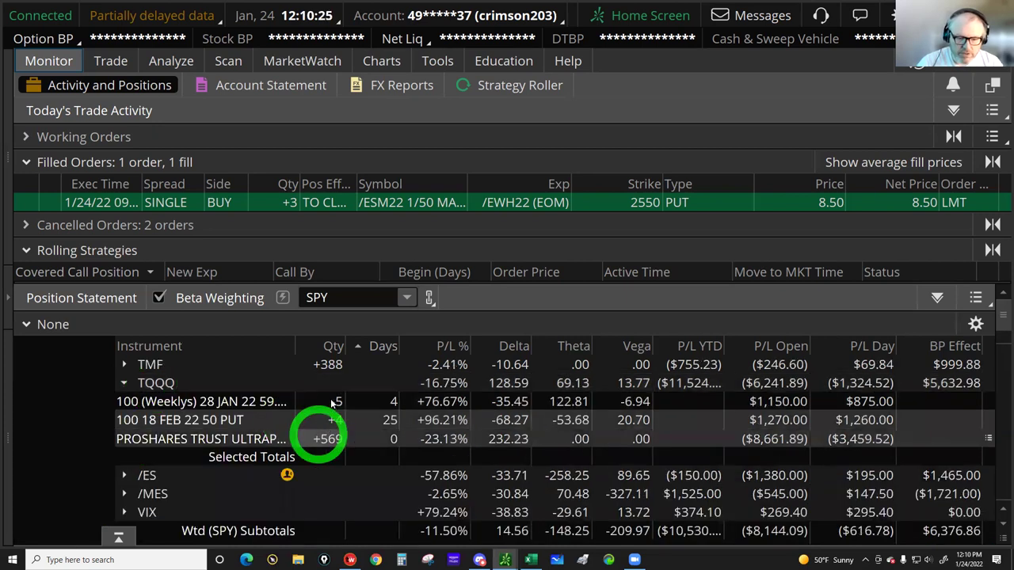
pyautogui.click(333, 403)
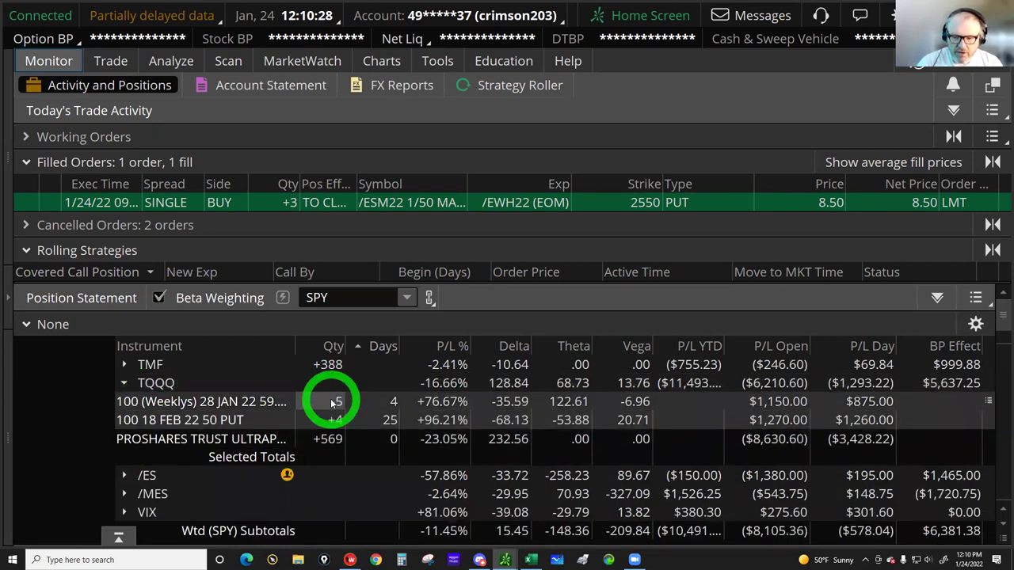
pyautogui.click(882, 402)
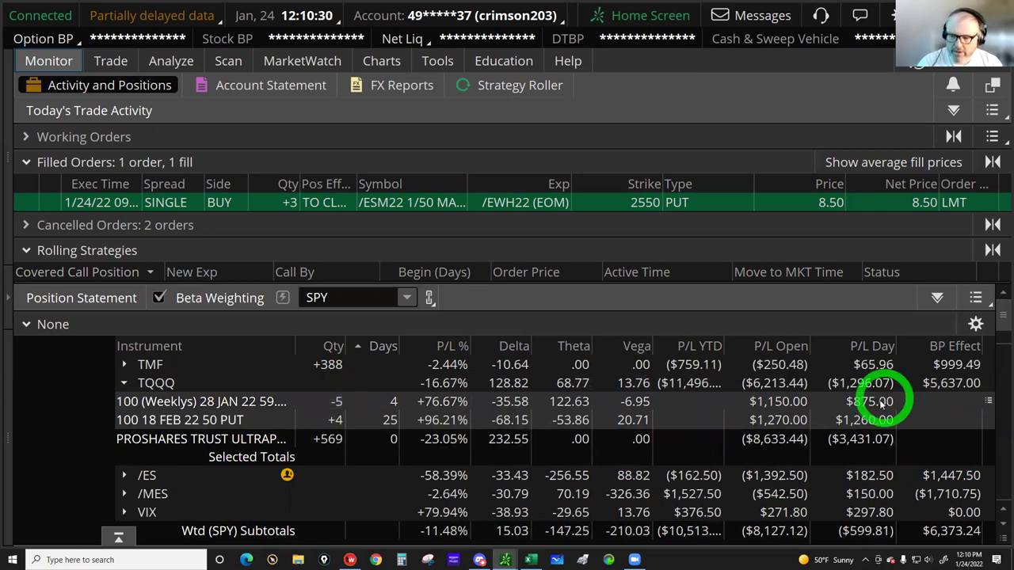
pyautogui.click(867, 408)
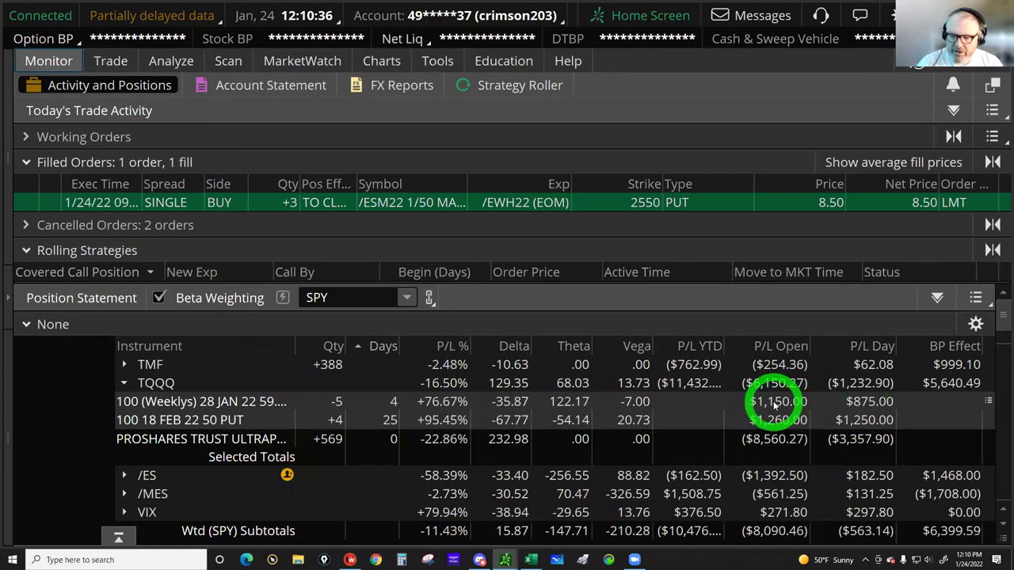
pyautogui.click(337, 418)
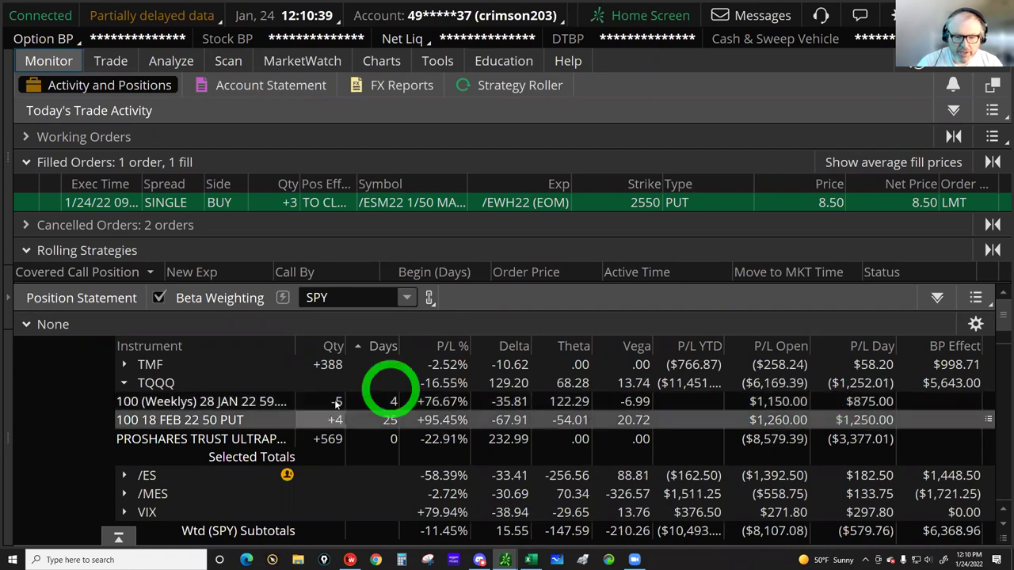
pyautogui.click(336, 402)
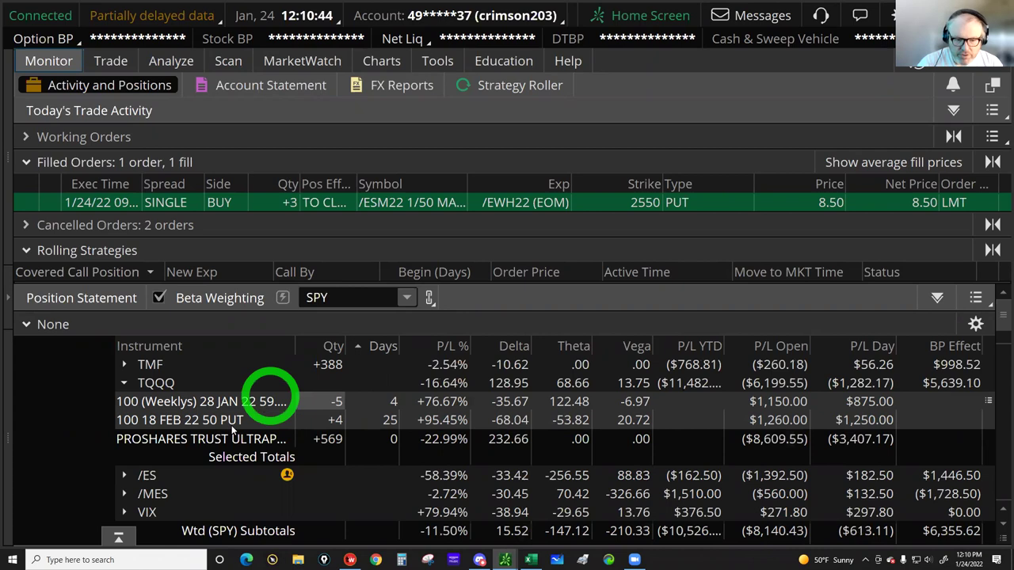
pyautogui.click(231, 420)
pyautogui.click(340, 420)
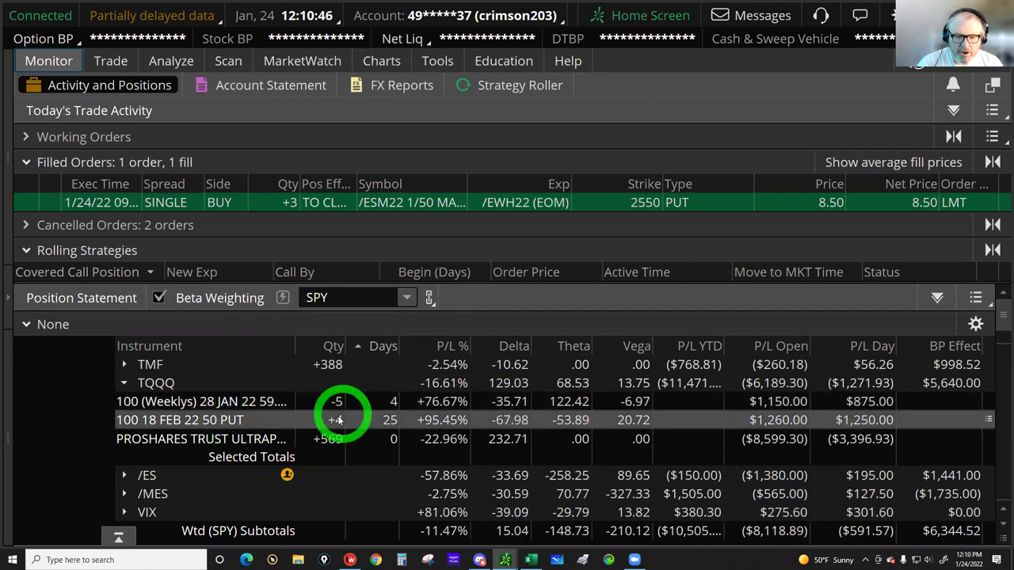
pyautogui.click(388, 420)
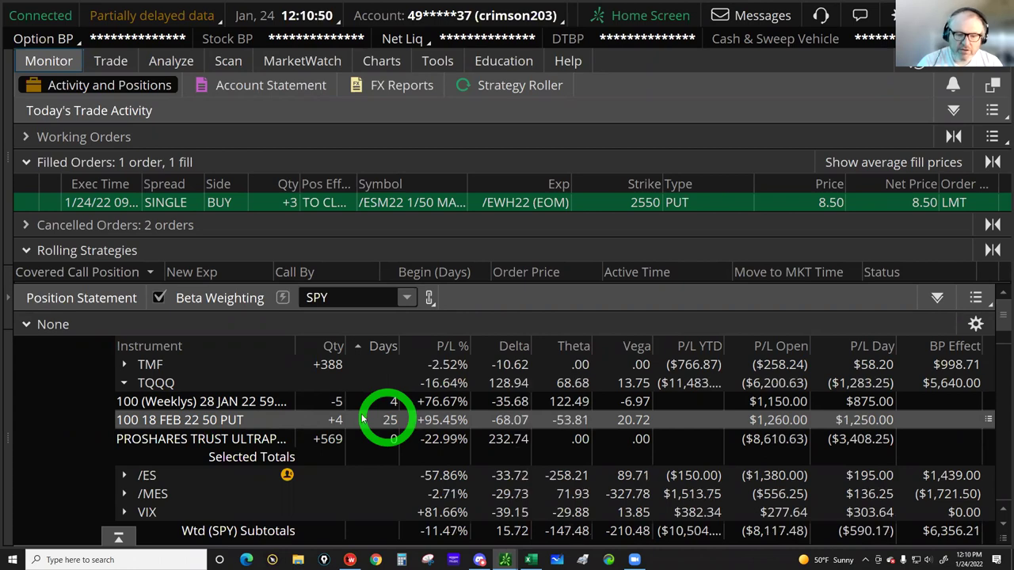
pyautogui.click(341, 420)
pyautogui.click(388, 422)
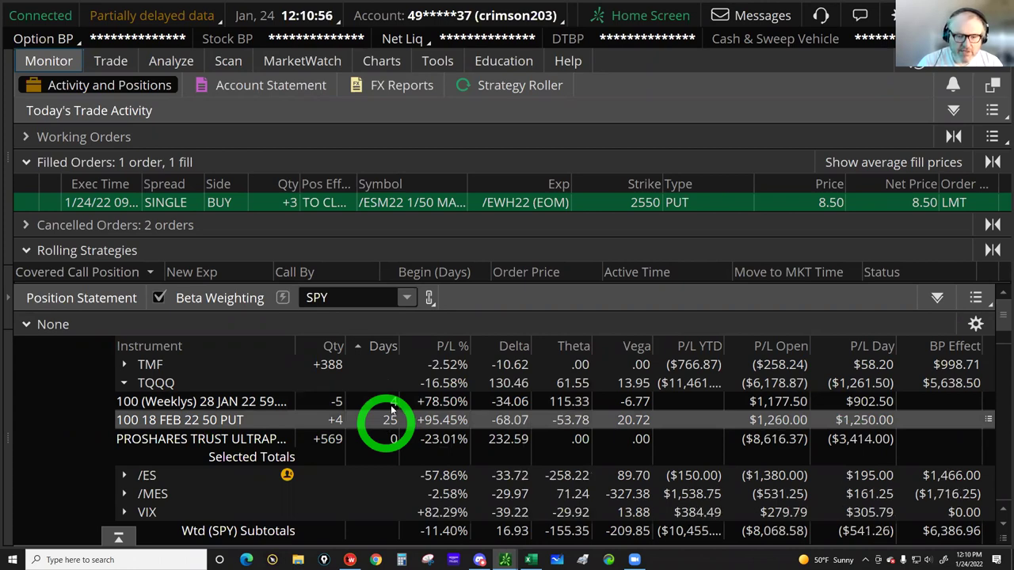
pyautogui.click(393, 401)
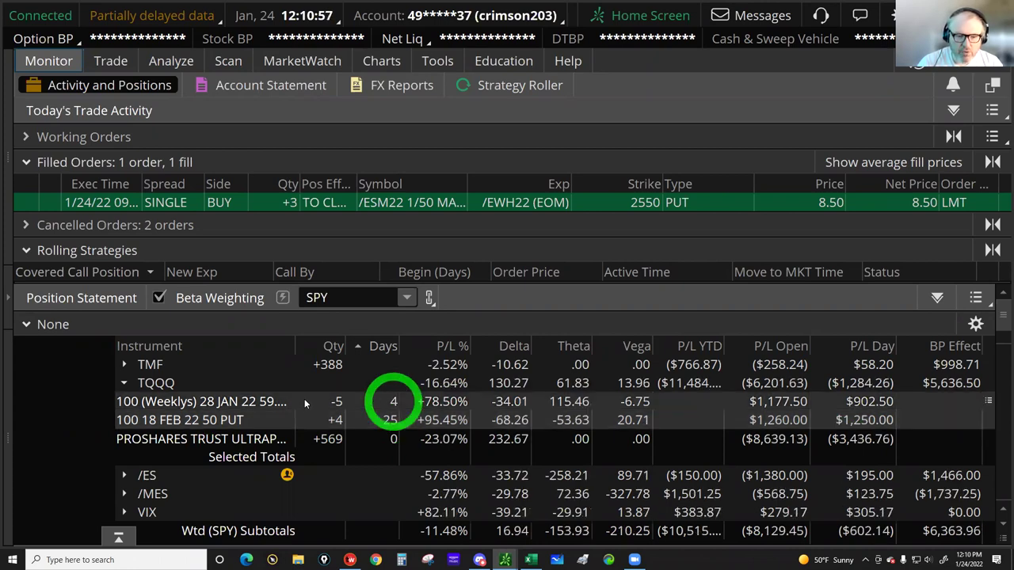
pyautogui.click(353, 402)
pyautogui.click(394, 401)
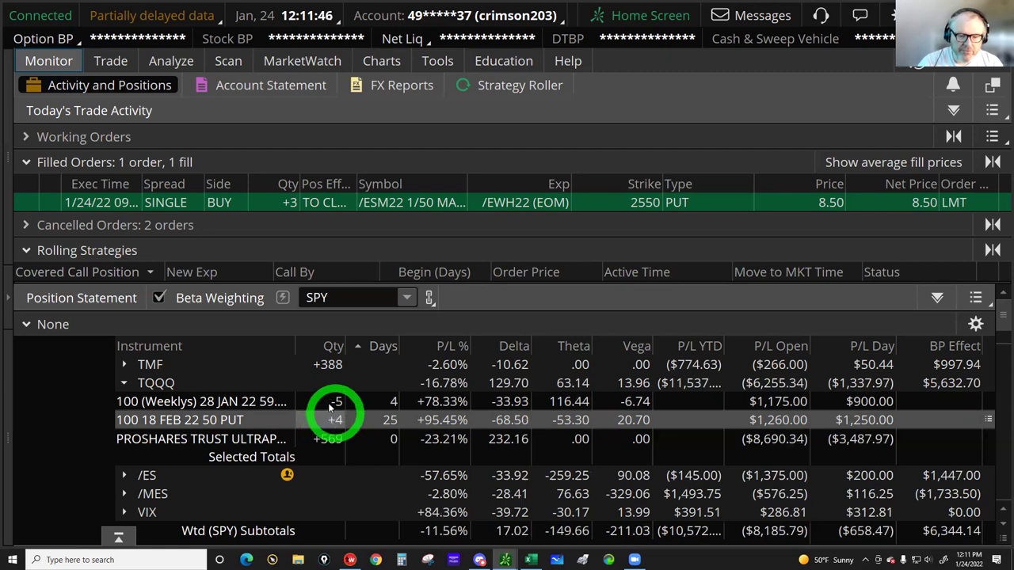
pyautogui.click(328, 403)
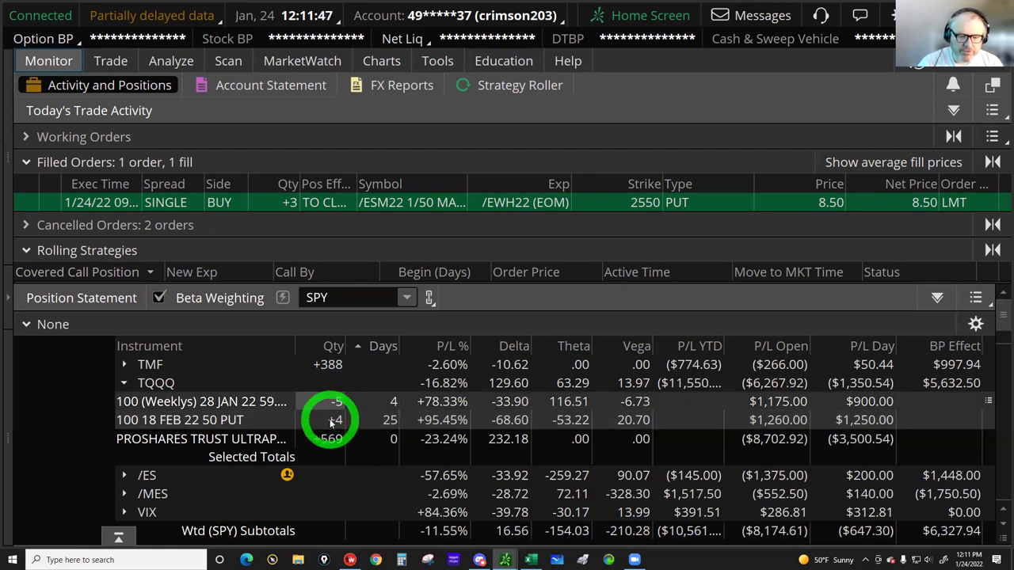
pyautogui.click(331, 422)
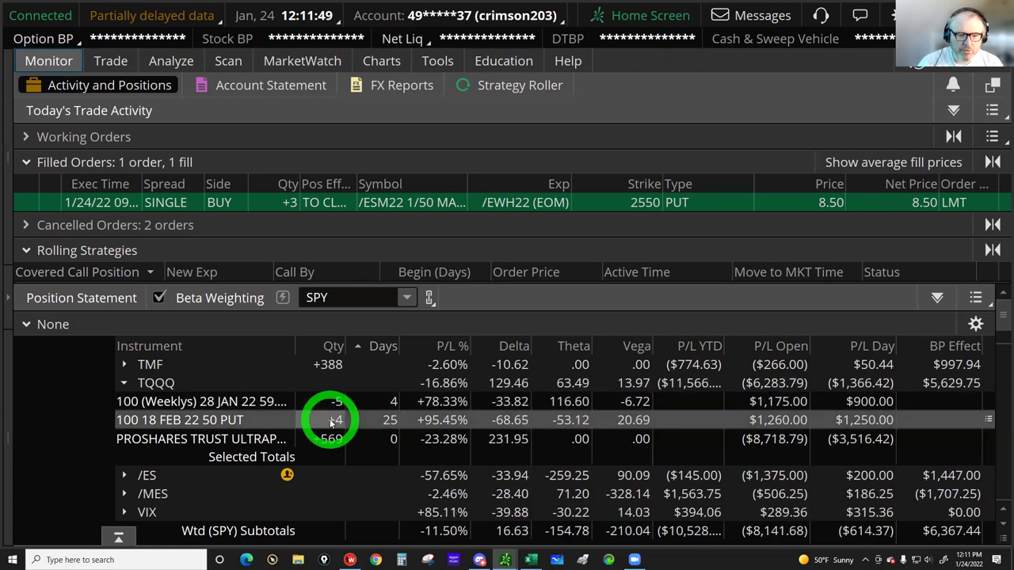
pyautogui.click(336, 401)
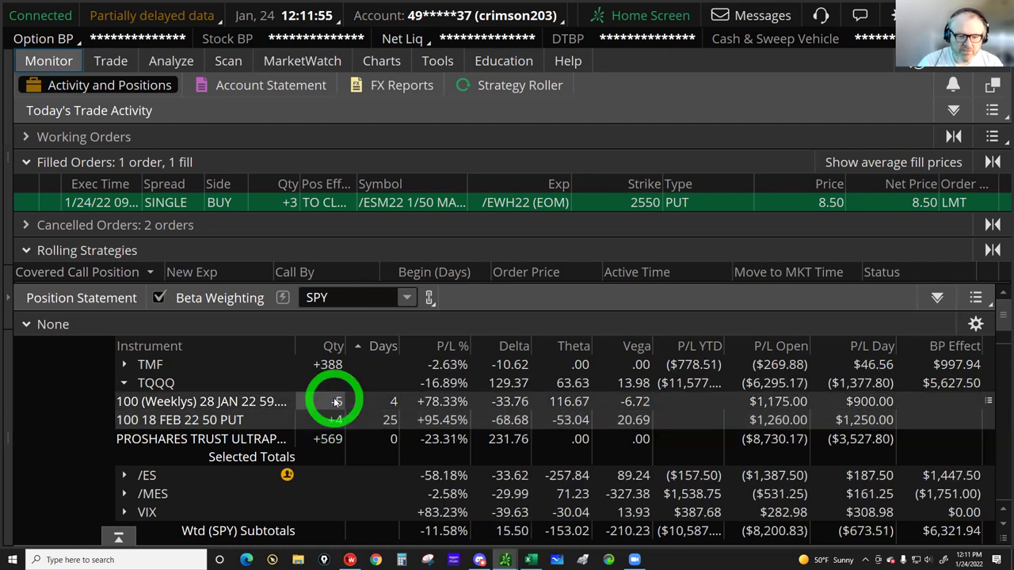
pyautogui.click(334, 443)
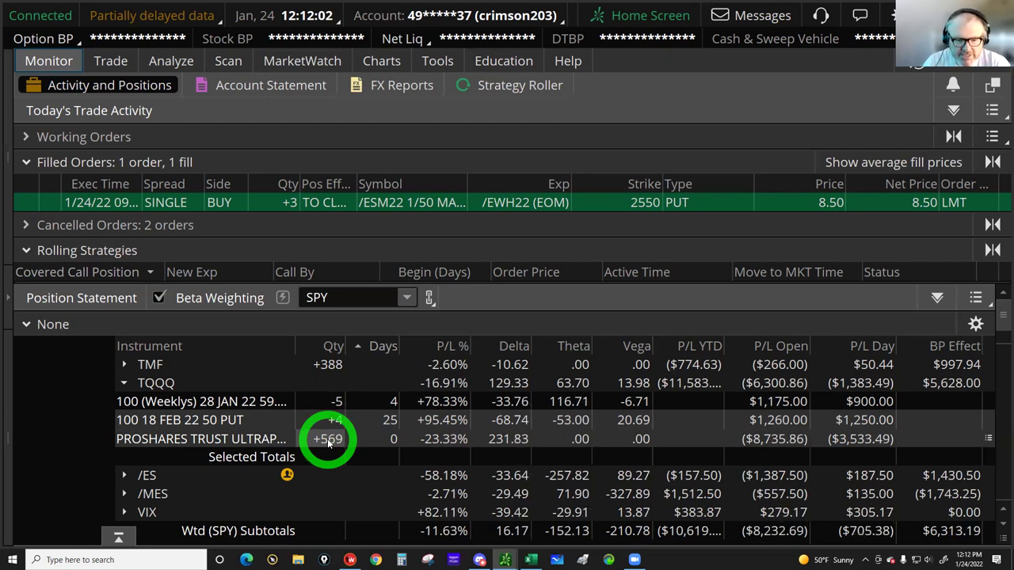
pyautogui.click(330, 404)
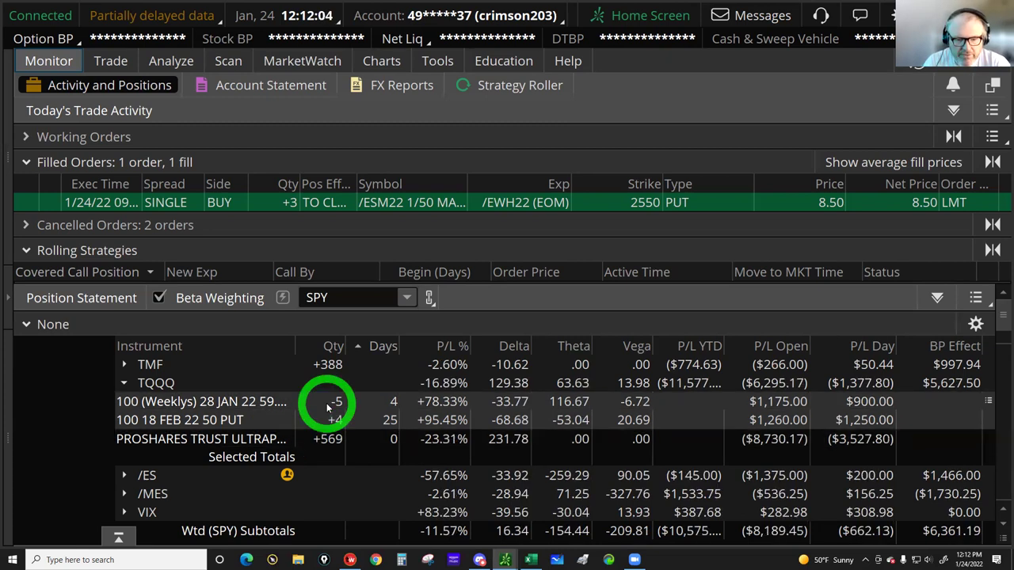
pyautogui.click(326, 420)
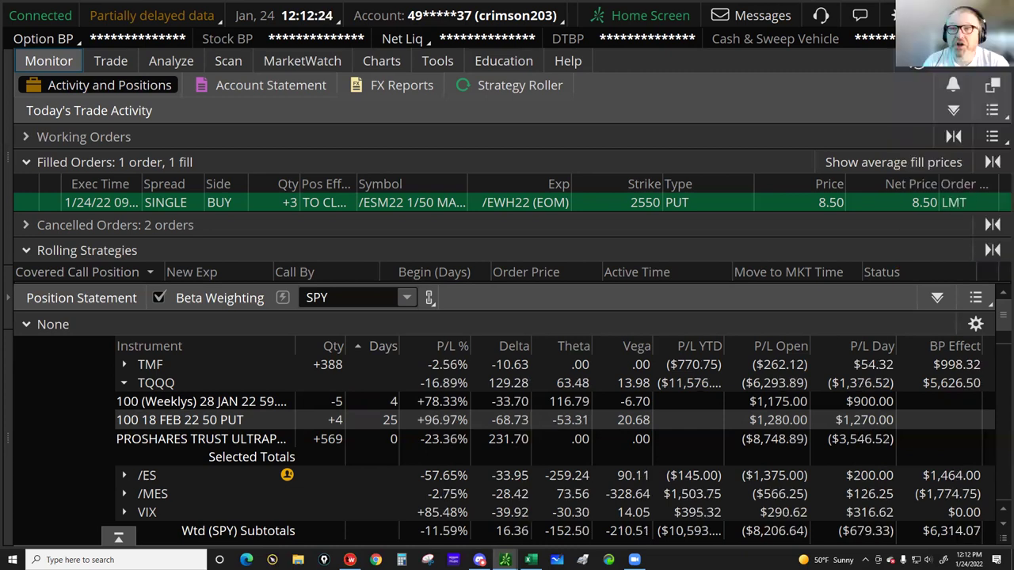
# - Note /MES year-to-date profit, collapse TQQQ to one row, and reveal the news panel
pyautogui.click(429, 298)
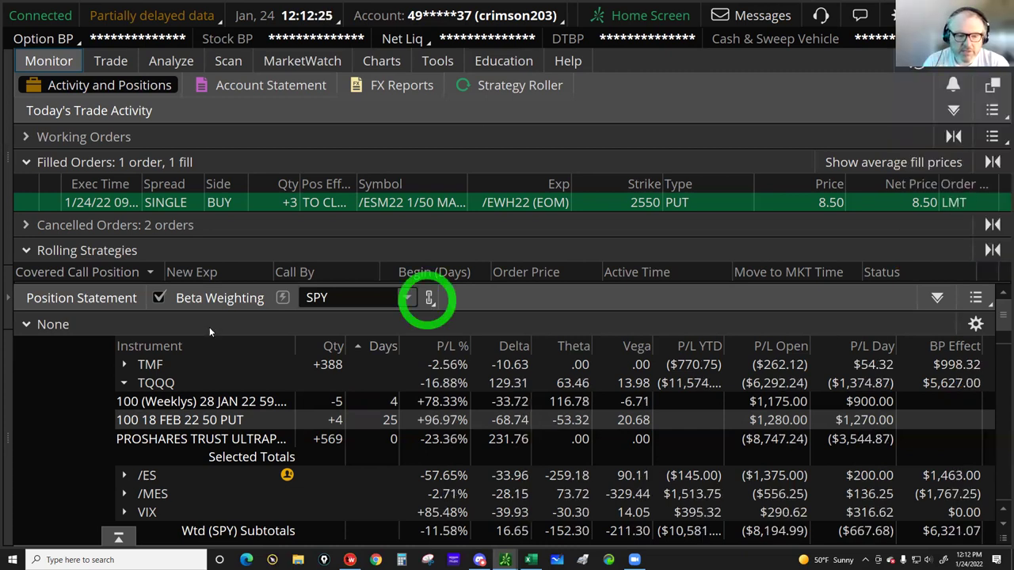
pyautogui.click(123, 385)
pyautogui.click(701, 488)
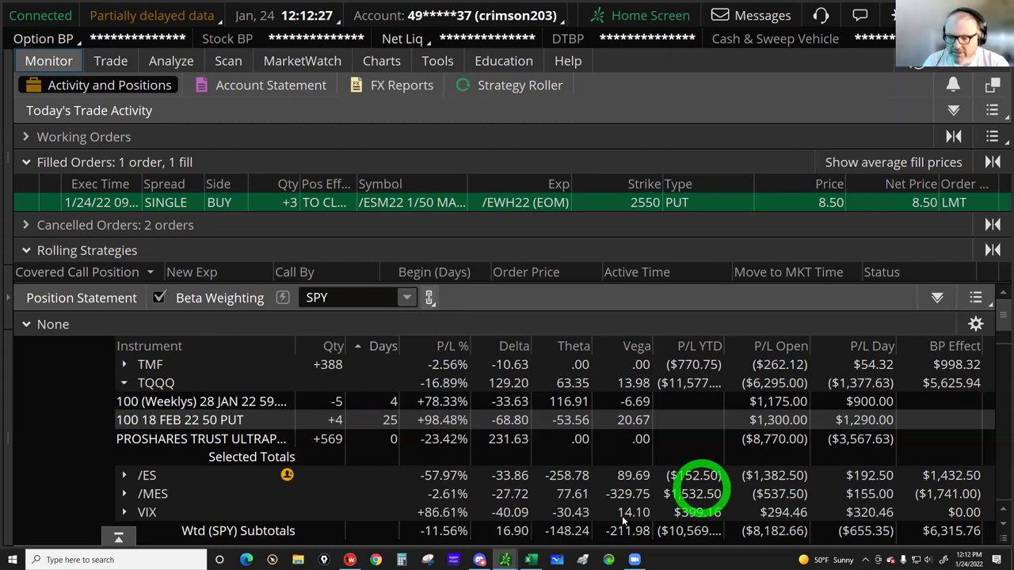
pyautogui.click(428, 425)
pyautogui.click(493, 425)
pyautogui.moveTo(814, 543); pyautogui.dragTo(841, 366)
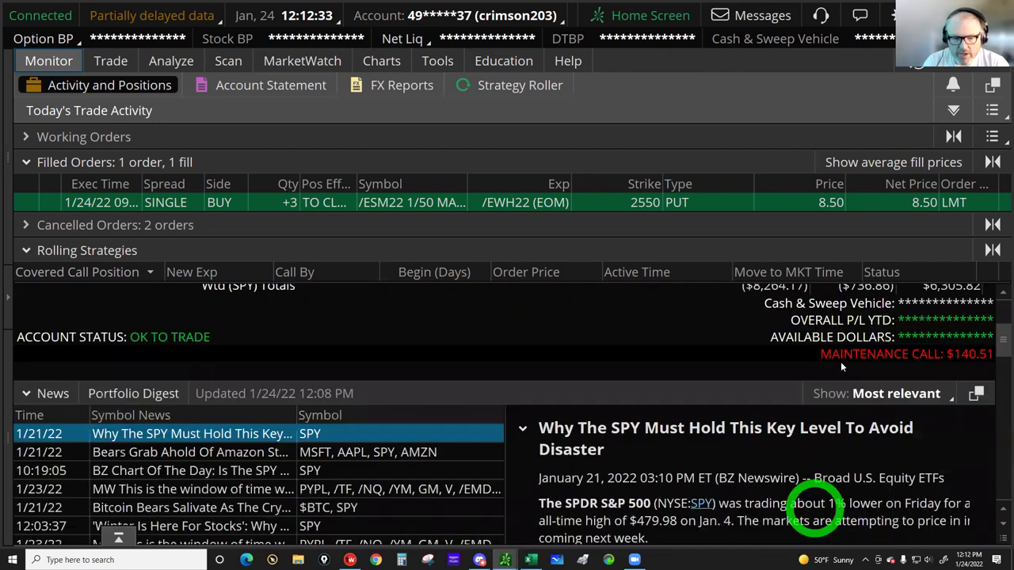
pyautogui.click(840, 364)
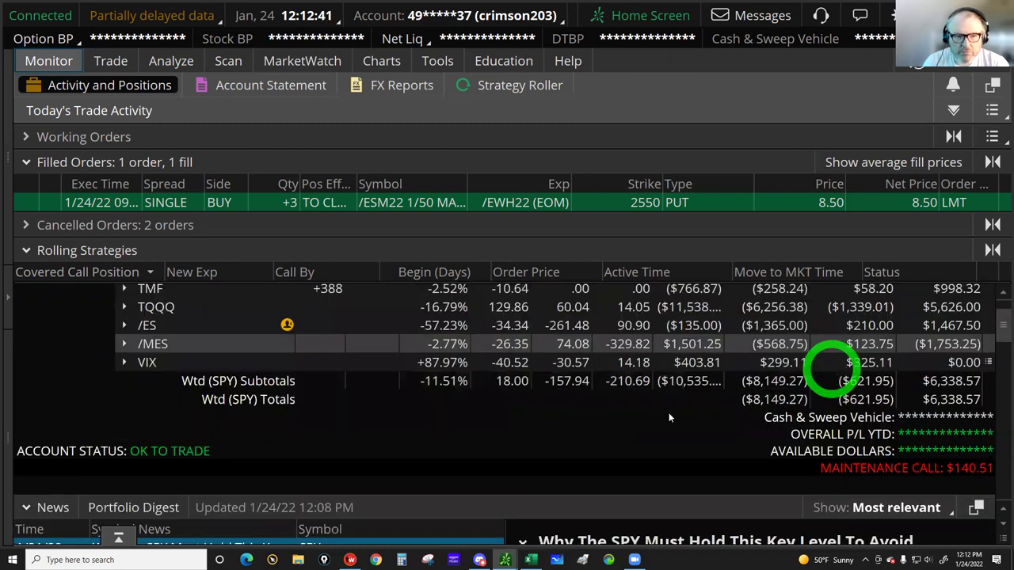
pyautogui.click(187, 281)
# - Check the filled /ESM22 put's strike and fill price, then open the TQQQ risk profile
pyautogui.click(26, 162)
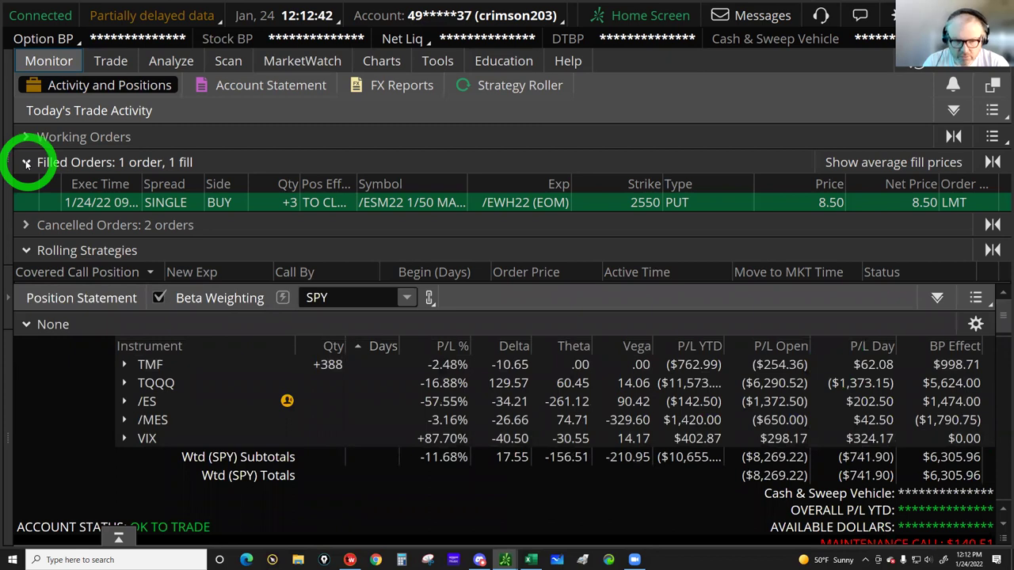
pyautogui.click(26, 162)
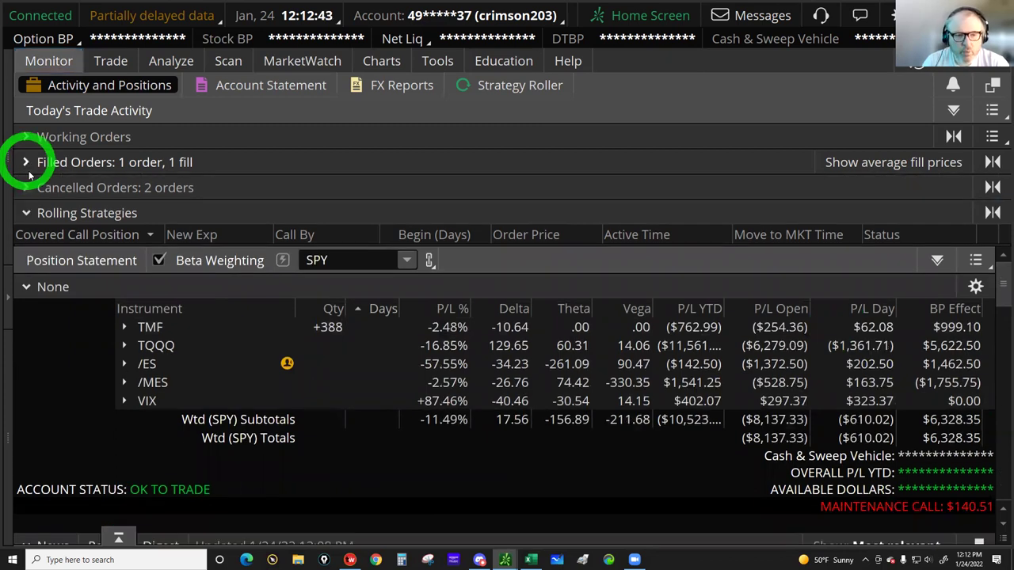
pyautogui.click(26, 187)
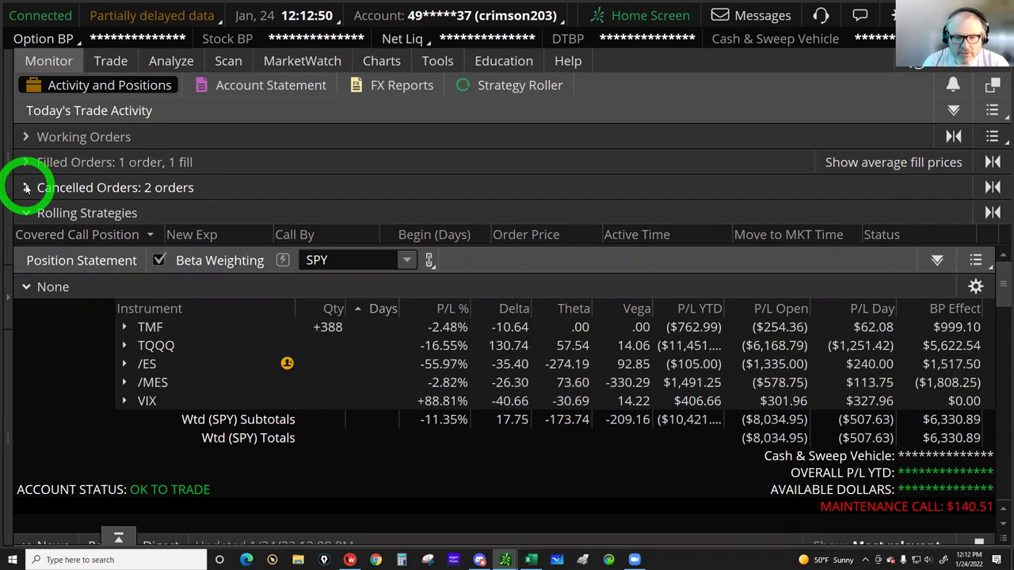
pyautogui.click(62, 164)
pyautogui.click(626, 202)
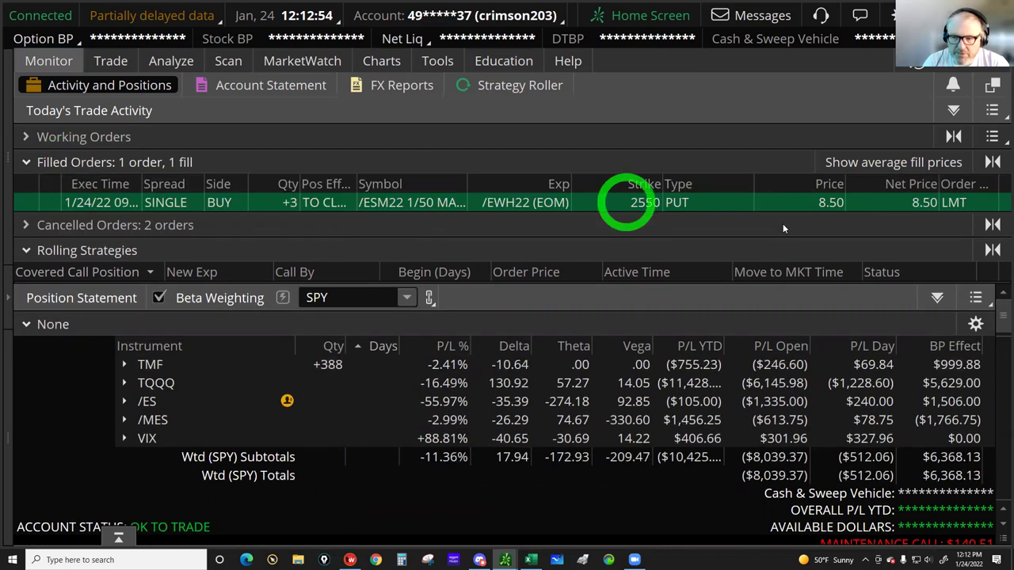
pyautogui.click(828, 202)
pyautogui.click(824, 205)
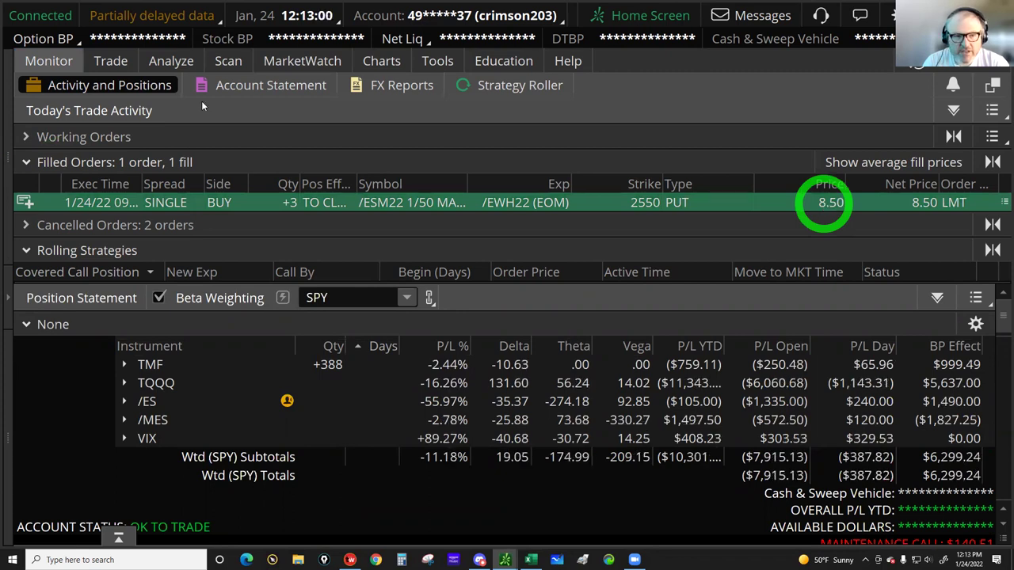
pyautogui.click(176, 69)
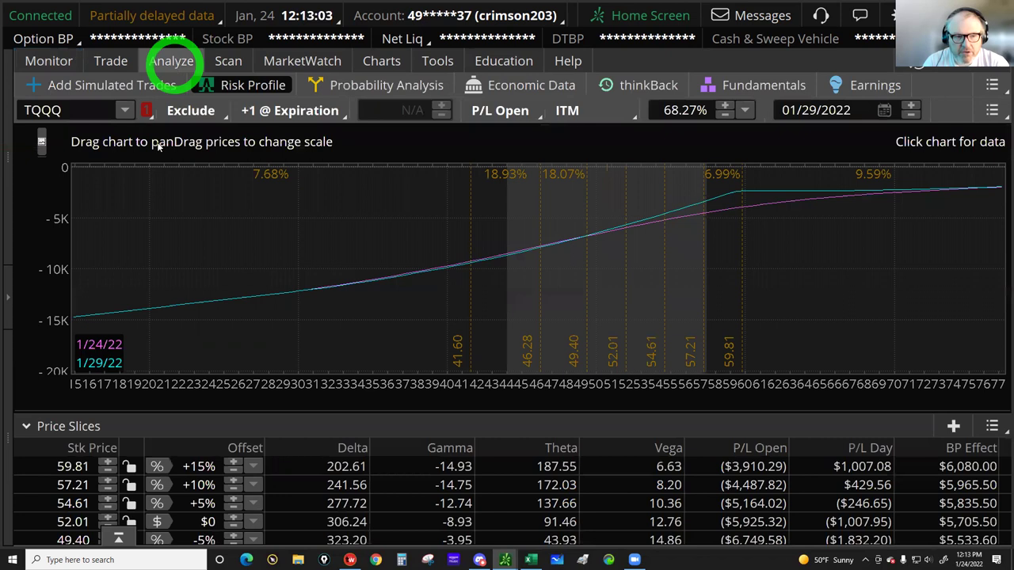
# - Change the analyzed symbol to /NQ, then /ES, and pick volatility stepping for extra curves
pyautogui.click(103, 125)
pyautogui.click(123, 113)
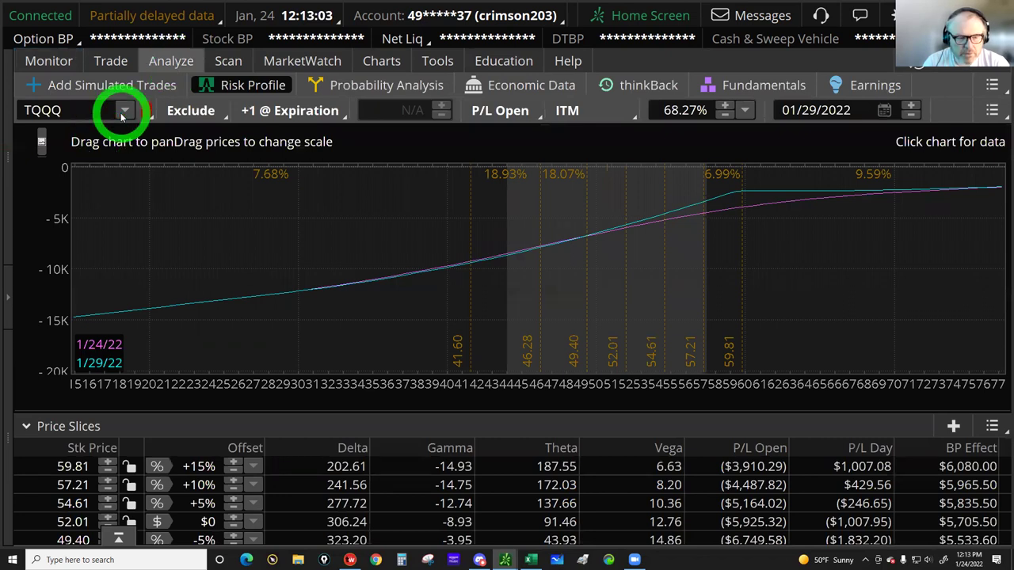
pyautogui.click(123, 115)
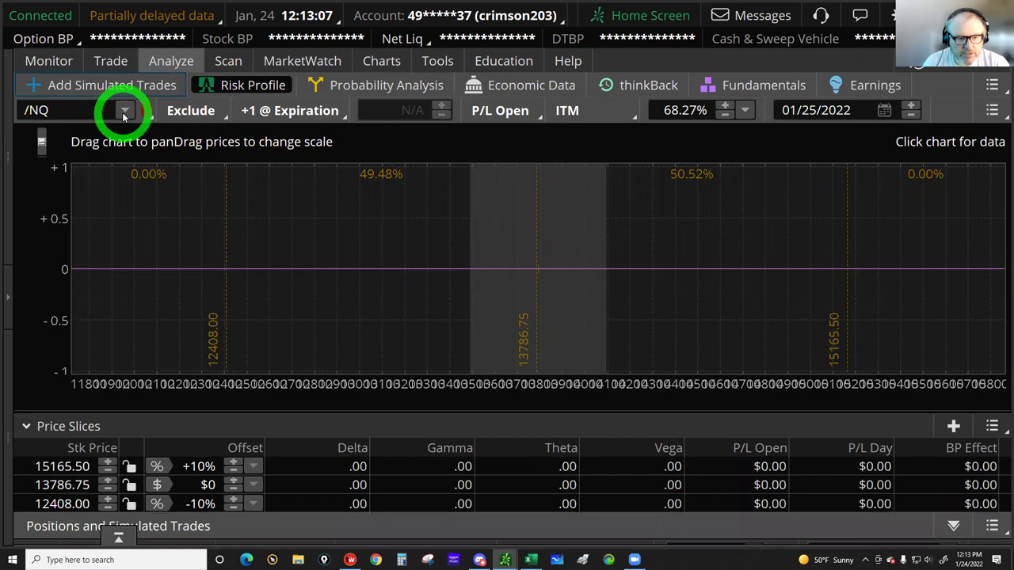
pyautogui.click(122, 113)
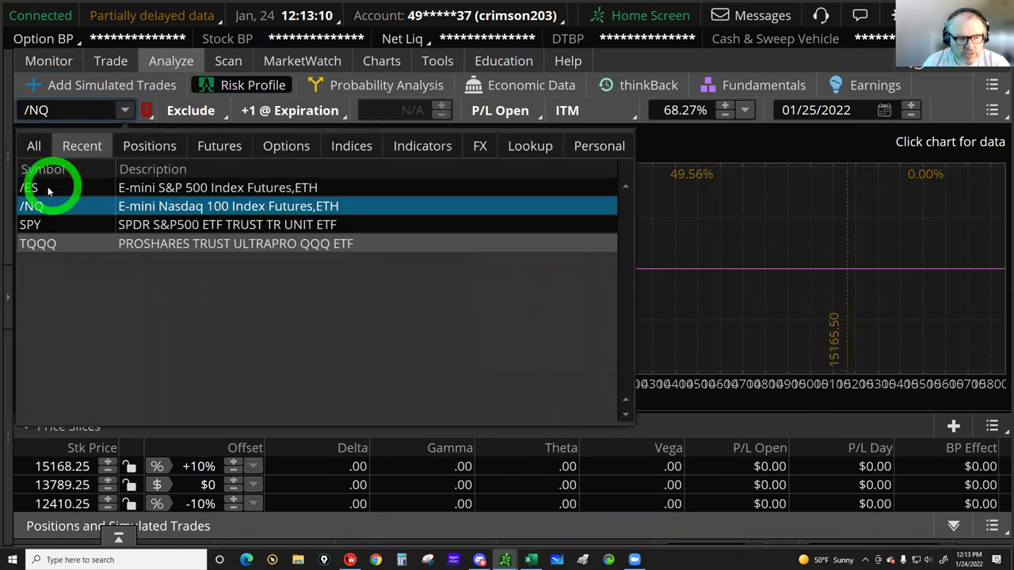
pyautogui.click(49, 188)
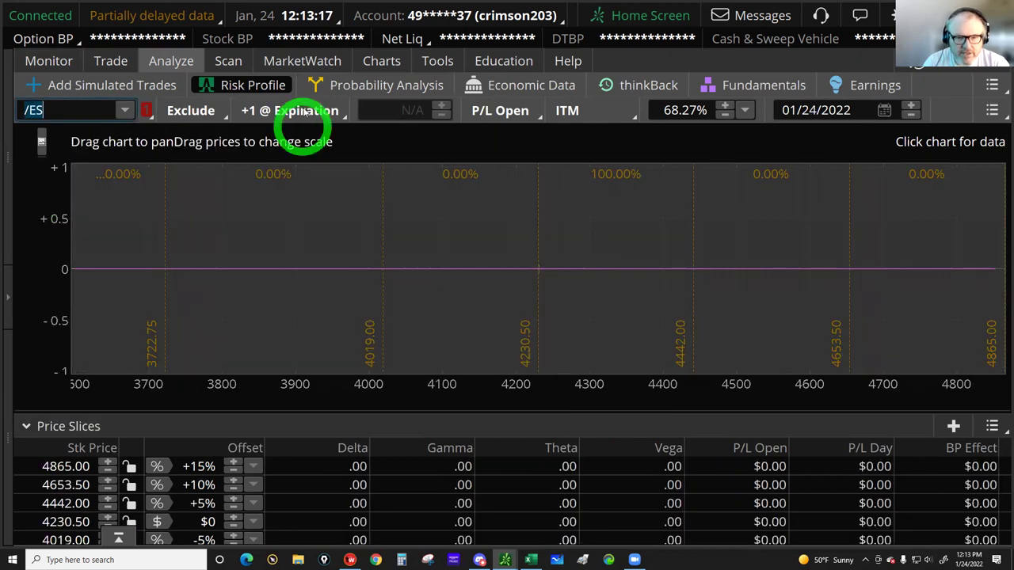
pyautogui.click(305, 112)
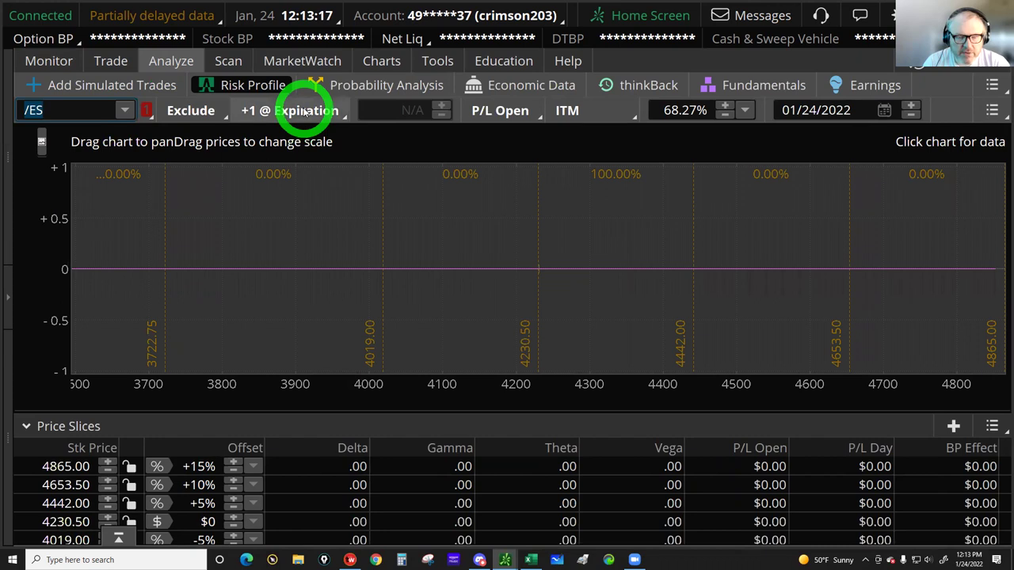
pyautogui.moveTo(305, 112); pyautogui.dragTo(270, 231)
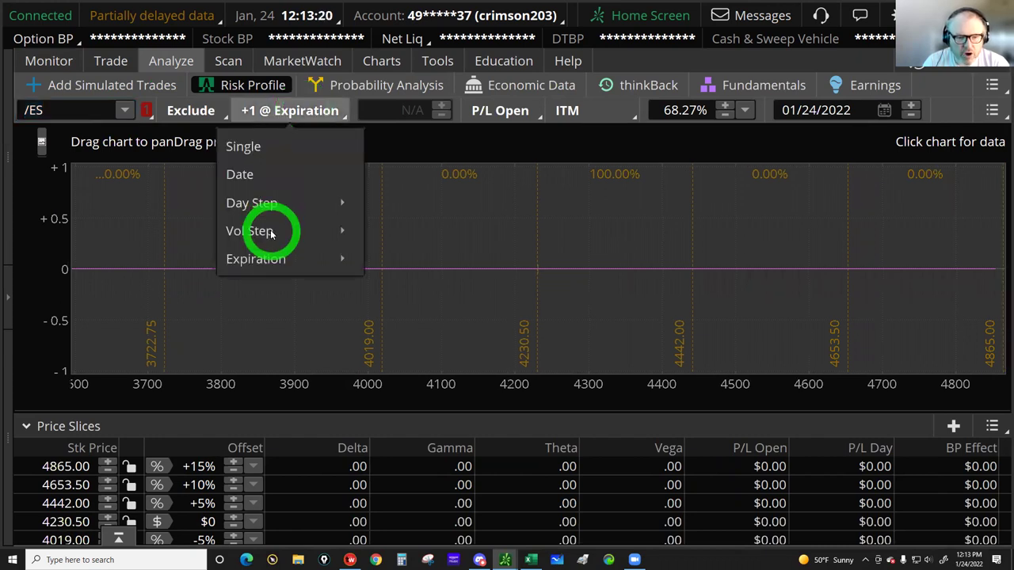
# - Plot +4 curves at a 10% volatility step and read P/L values at several prices
pyautogui.moveTo(270, 231)
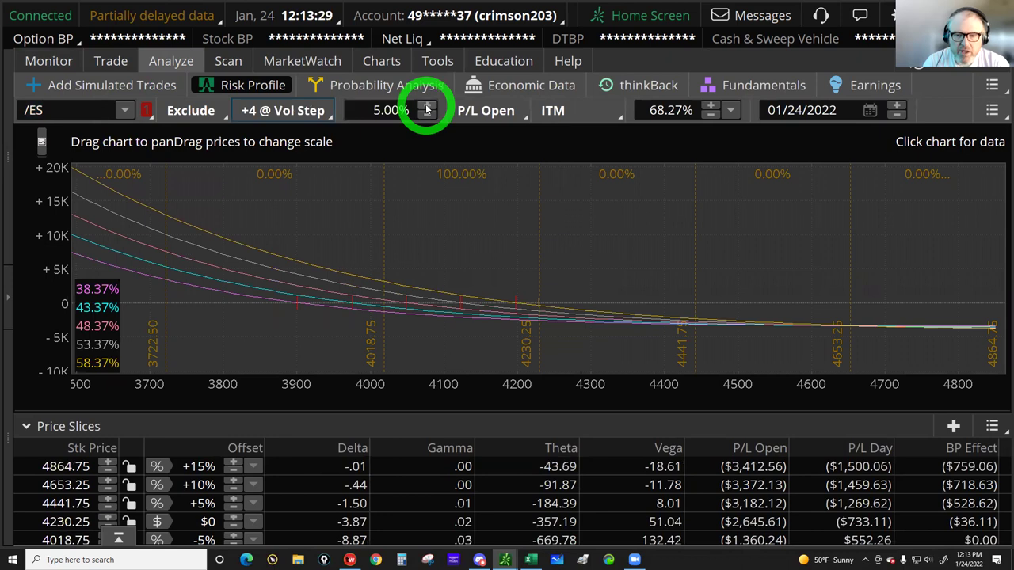
pyautogui.click(427, 107)
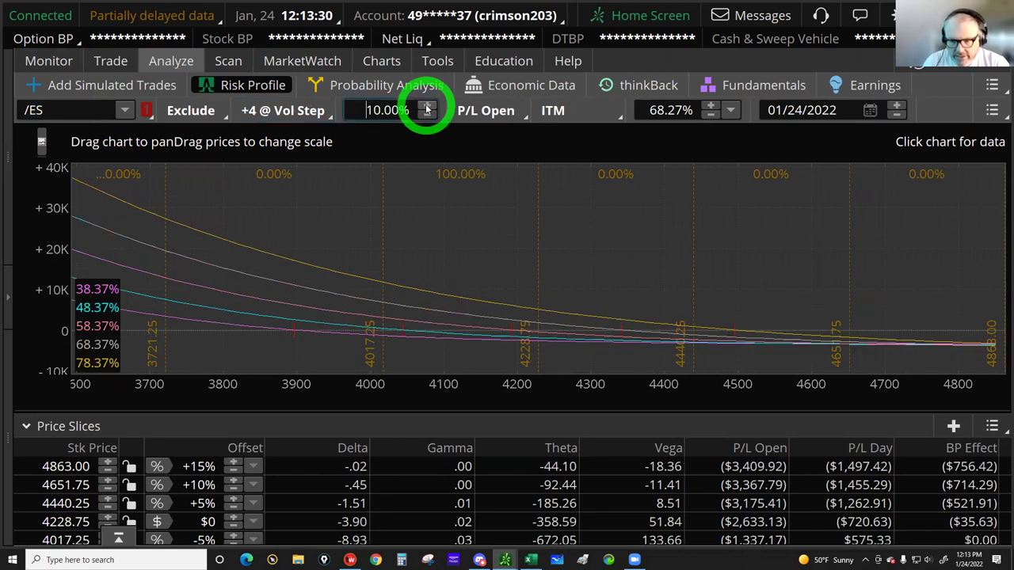
pyautogui.click(275, 174)
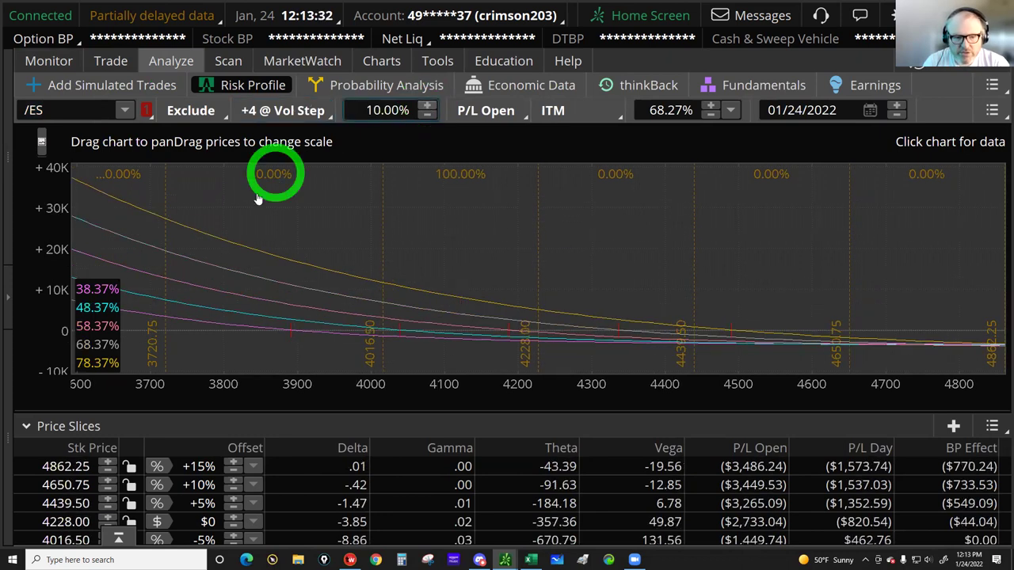
pyautogui.click(149, 315)
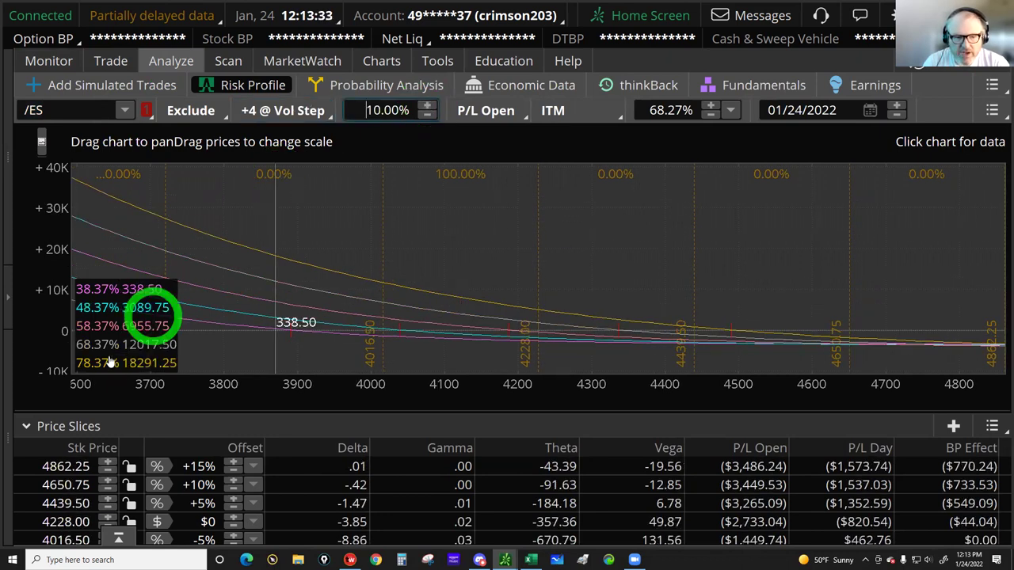
pyautogui.click(431, 105)
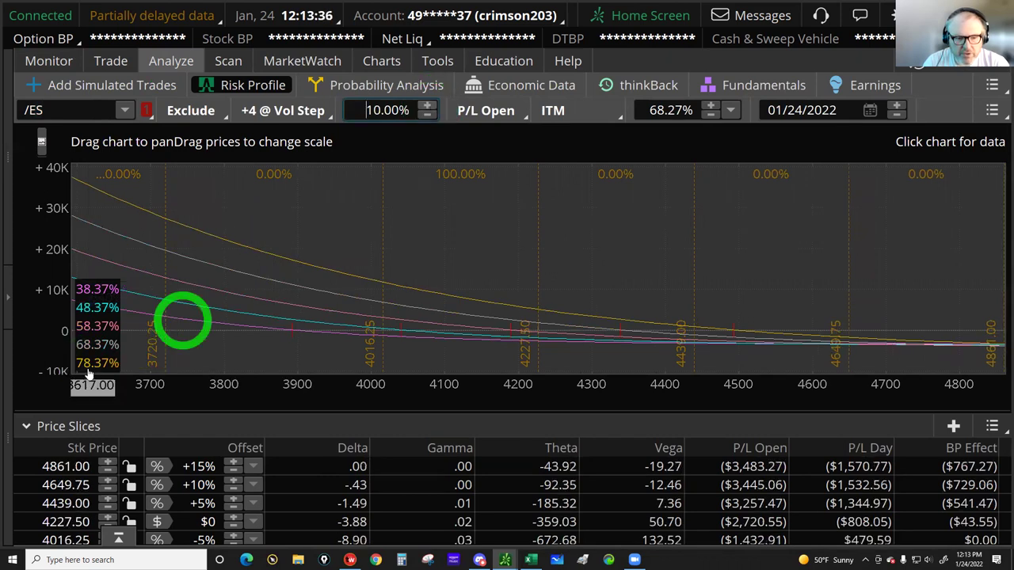
pyautogui.click(364, 151)
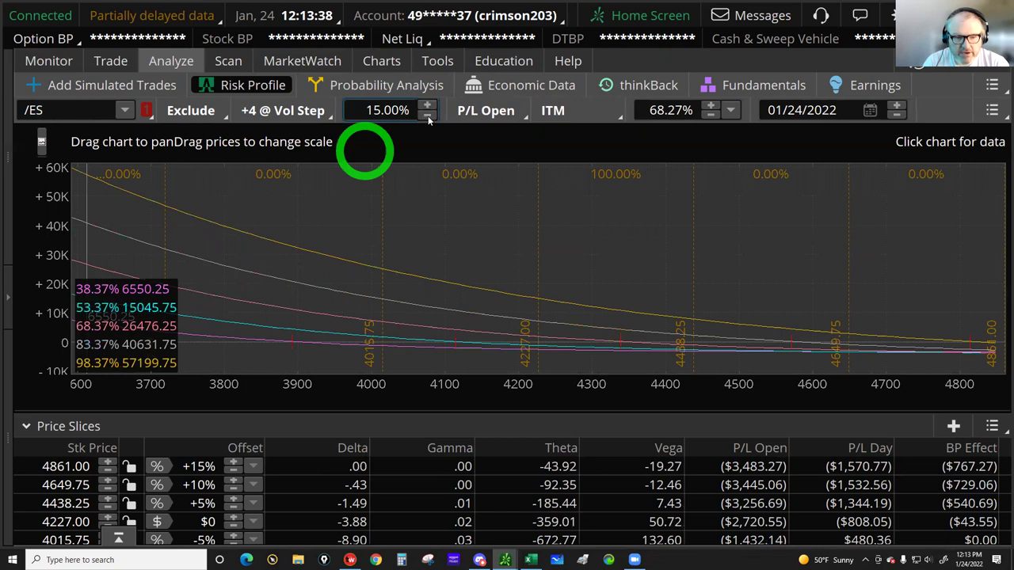
pyautogui.click(429, 117)
pyautogui.click(101, 294)
pyautogui.click(92, 349)
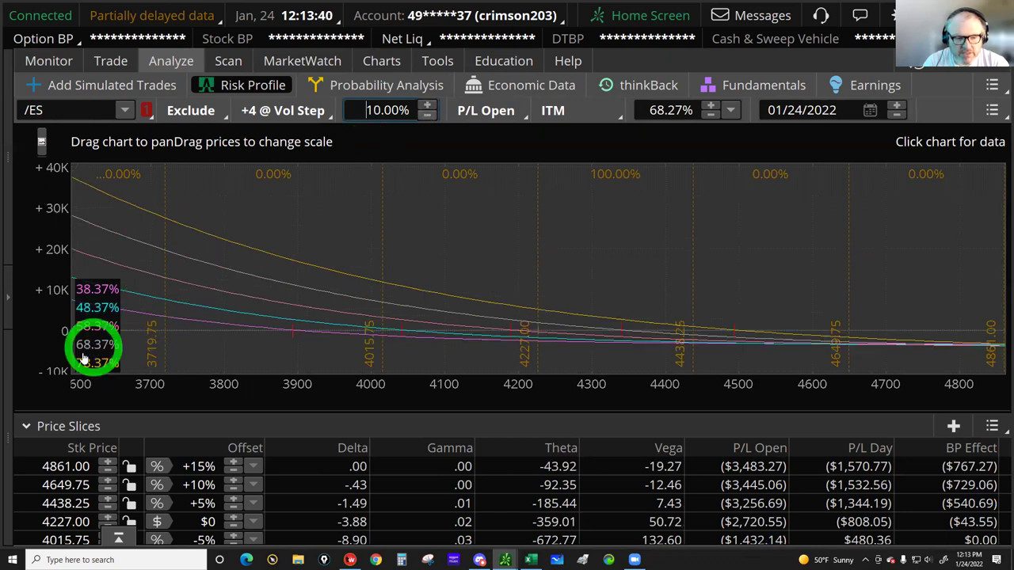
pyautogui.click(636, 353)
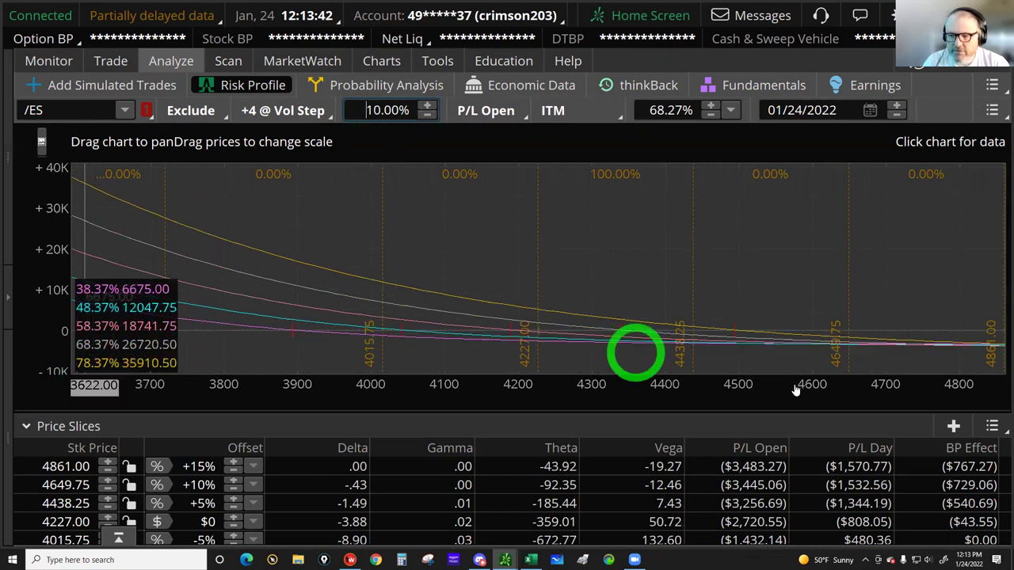
pyautogui.click(707, 389)
# - Widen and pan the profile's price range, reading P/L out to around 3384
pyautogui.click(511, 386)
pyautogui.moveTo(419, 392); pyautogui.dragTo(296, 267)
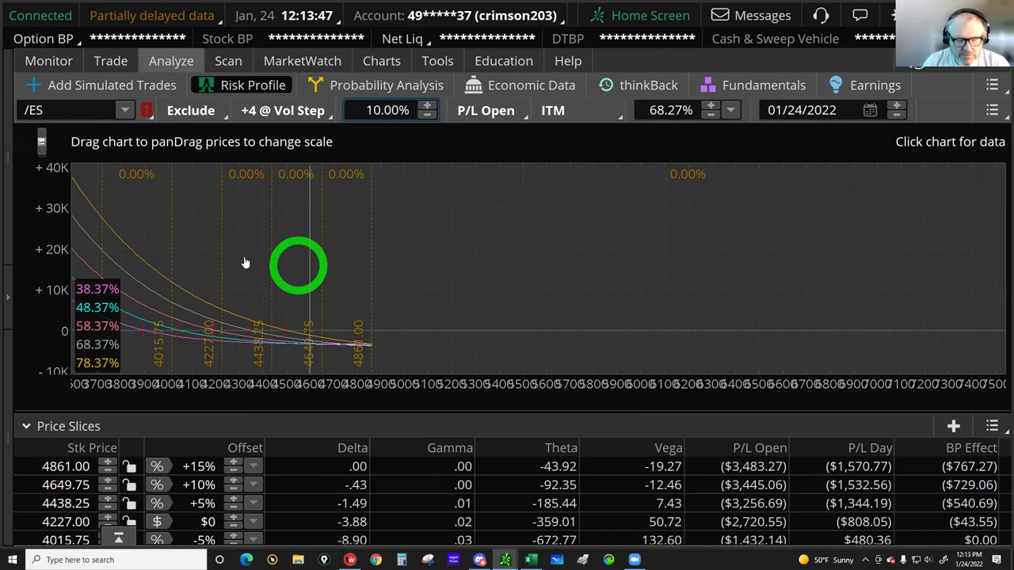
pyautogui.click(246, 263)
pyautogui.click(654, 236)
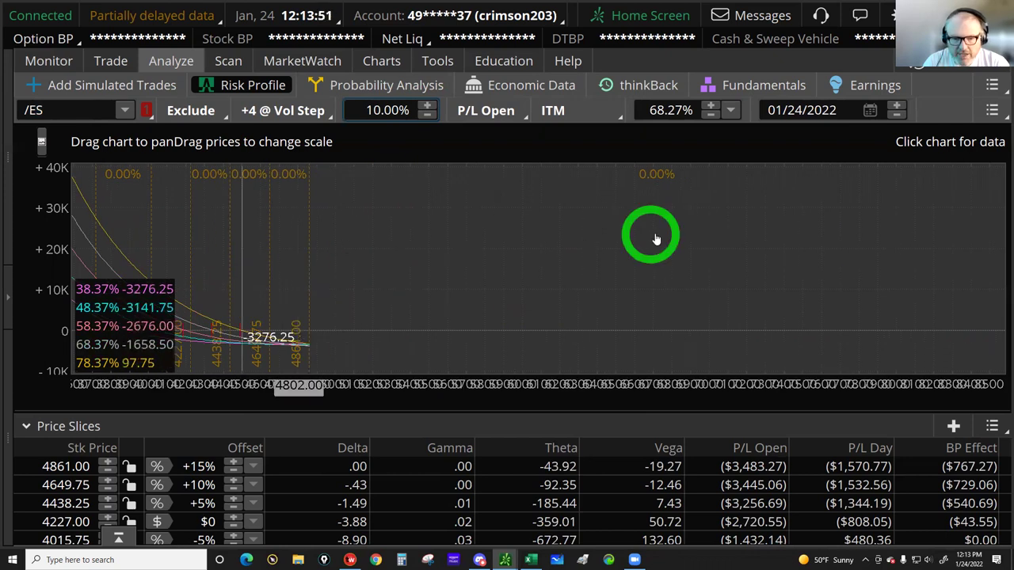
pyautogui.moveTo(656, 239); pyautogui.dragTo(718, 244)
pyautogui.click(478, 145)
pyautogui.click(392, 111)
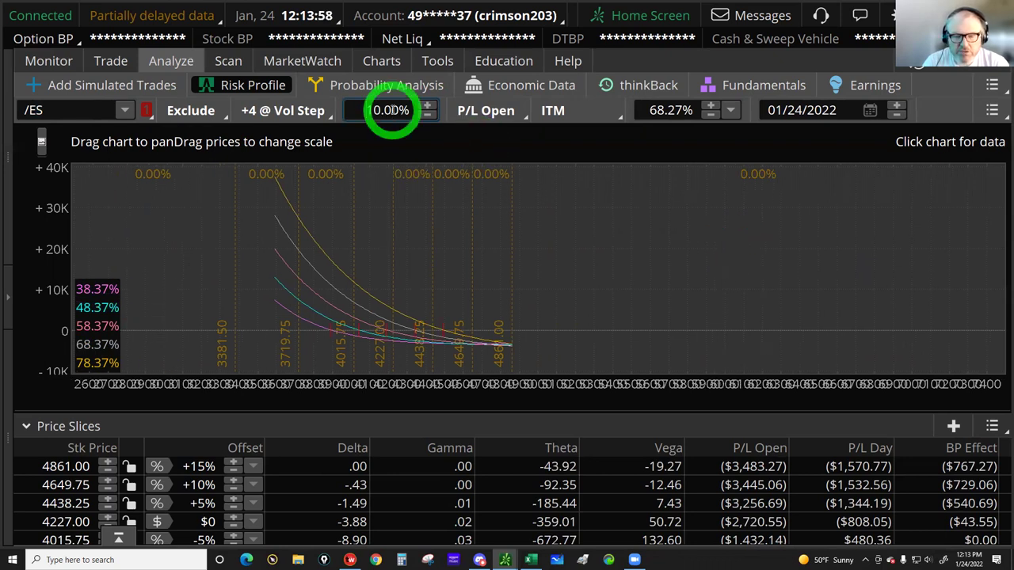
pyautogui.click(572, 254)
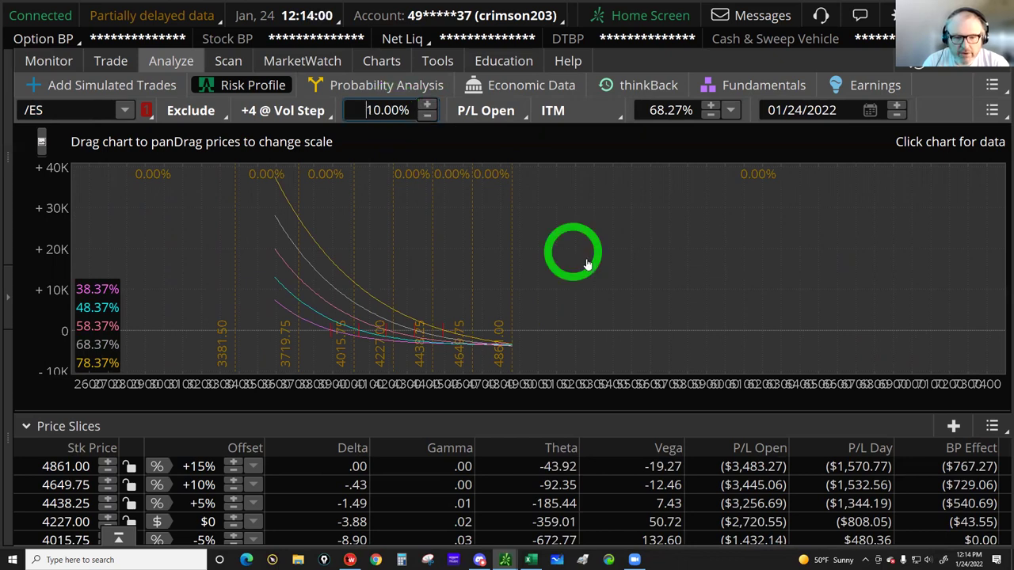
pyautogui.click(333, 339)
pyautogui.click(235, 311)
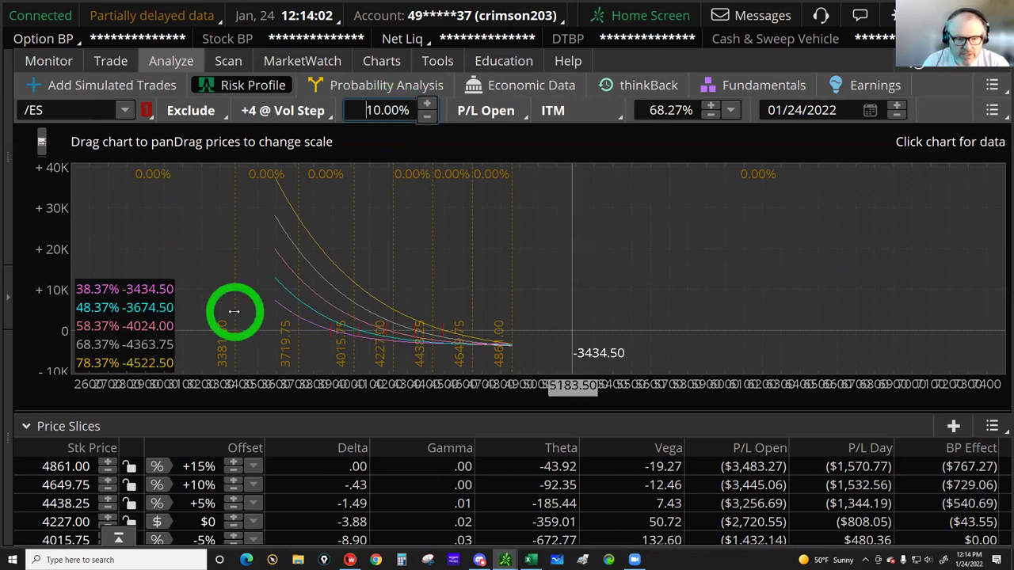
# - Collapse the Price Slices panel and reveal the Positions and Simulated Trades panel
pyautogui.click(12, 486)
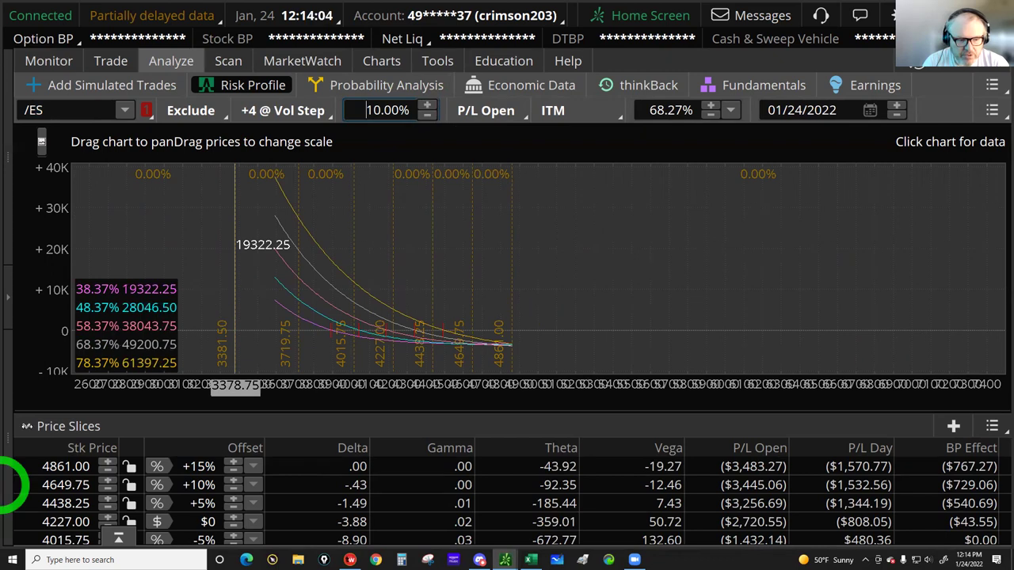
pyautogui.click(28, 428)
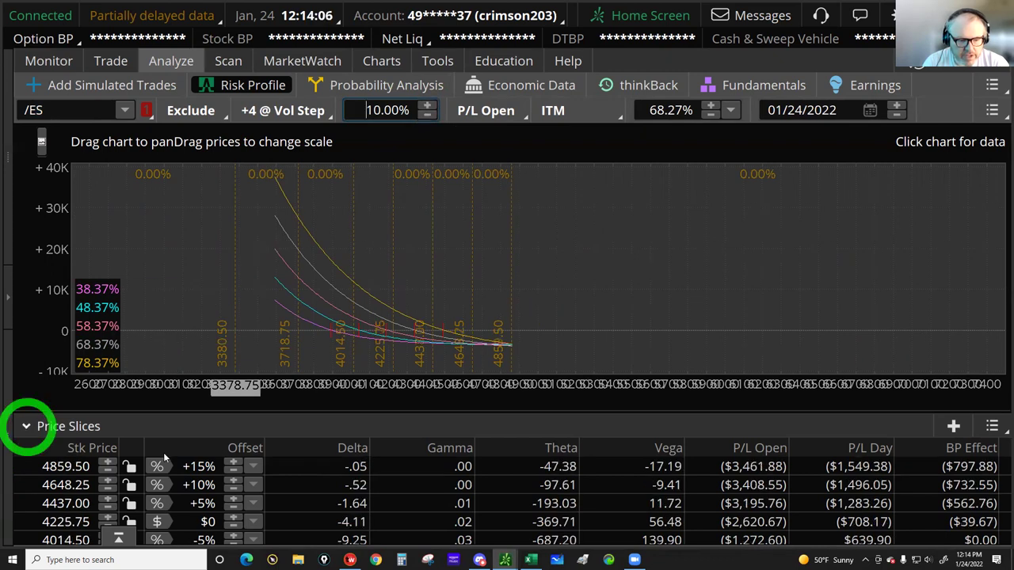
pyautogui.click(196, 493)
# - Hide simulated trades from the risk profile and read P/L on the rescaled chart
pyautogui.click(139, 492)
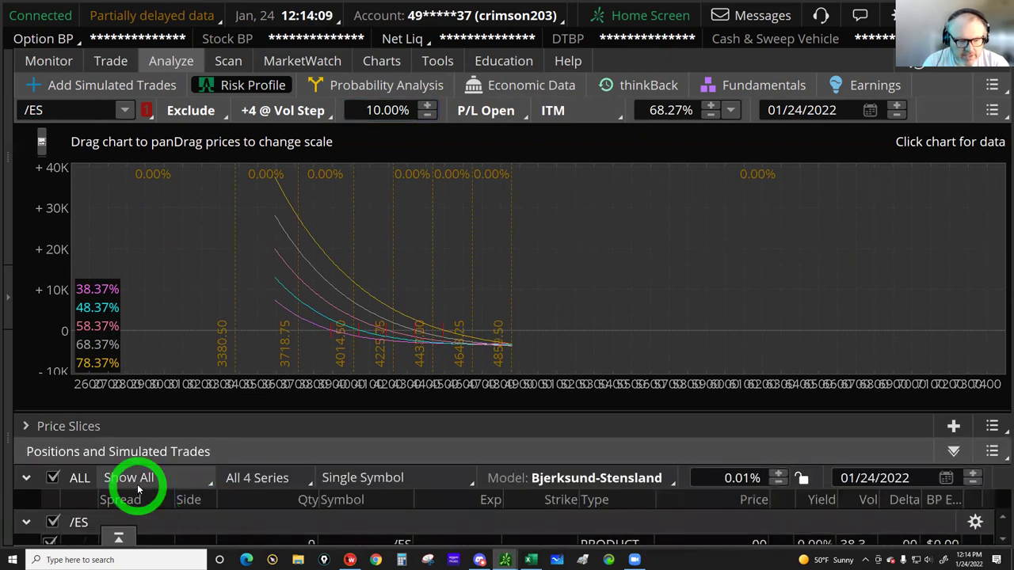
pyautogui.click(128, 441)
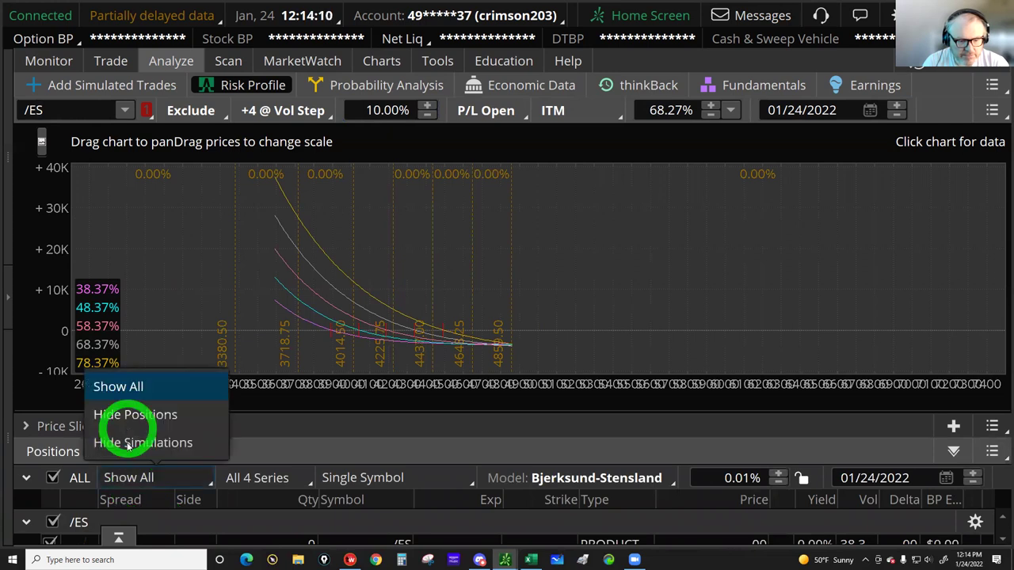
pyautogui.click(234, 304)
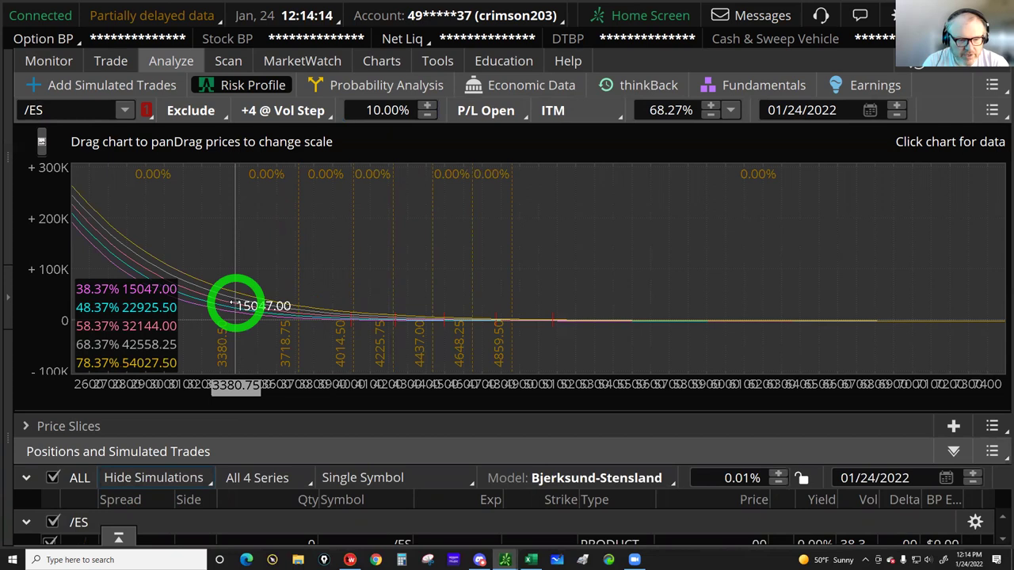
# - View the whole portfolio beta-weighted to /ES, read P/L near 3783.75, then return to the /ES chart
pyautogui.click(376, 478)
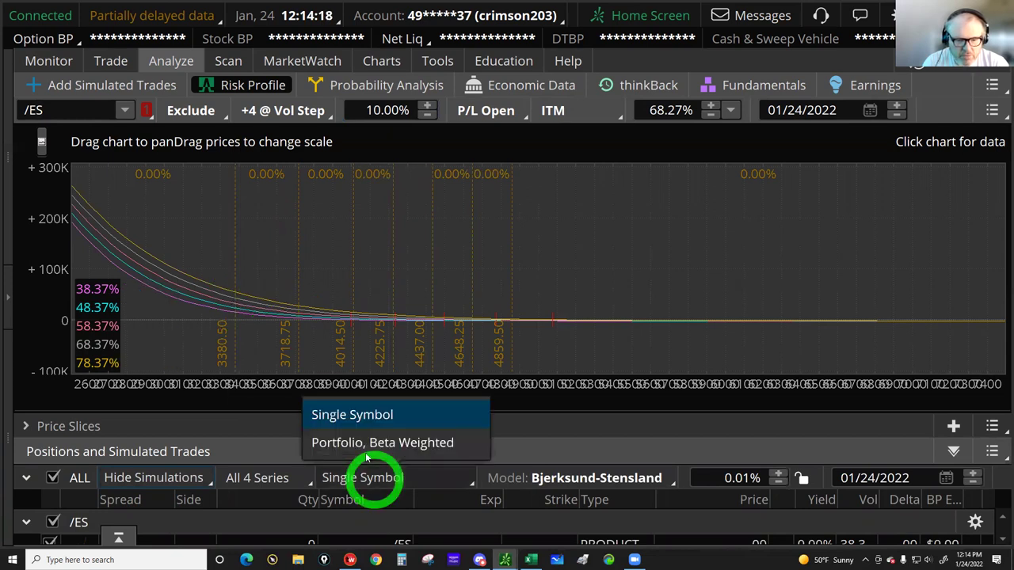
pyautogui.click(236, 339)
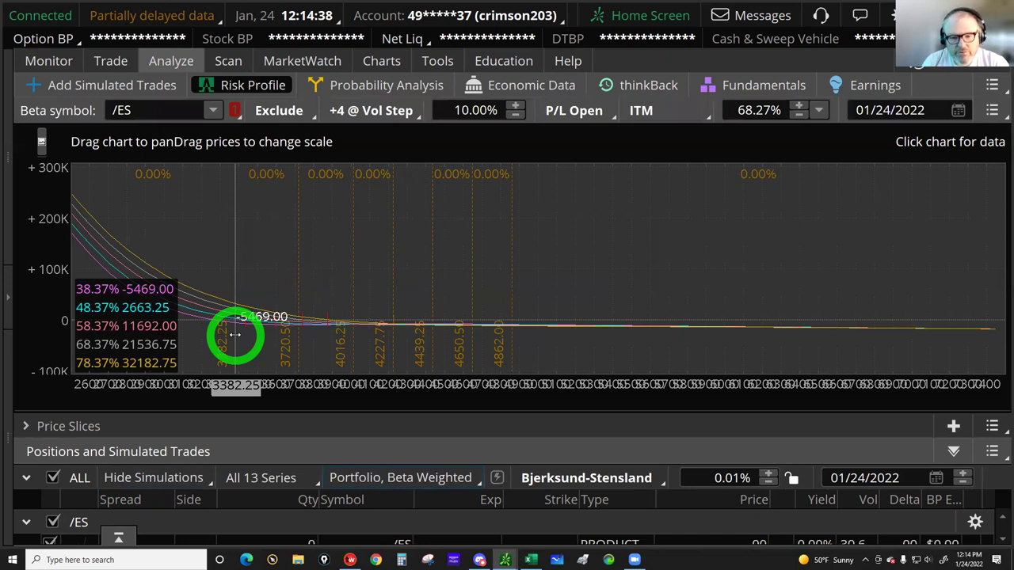
pyautogui.click(310, 294)
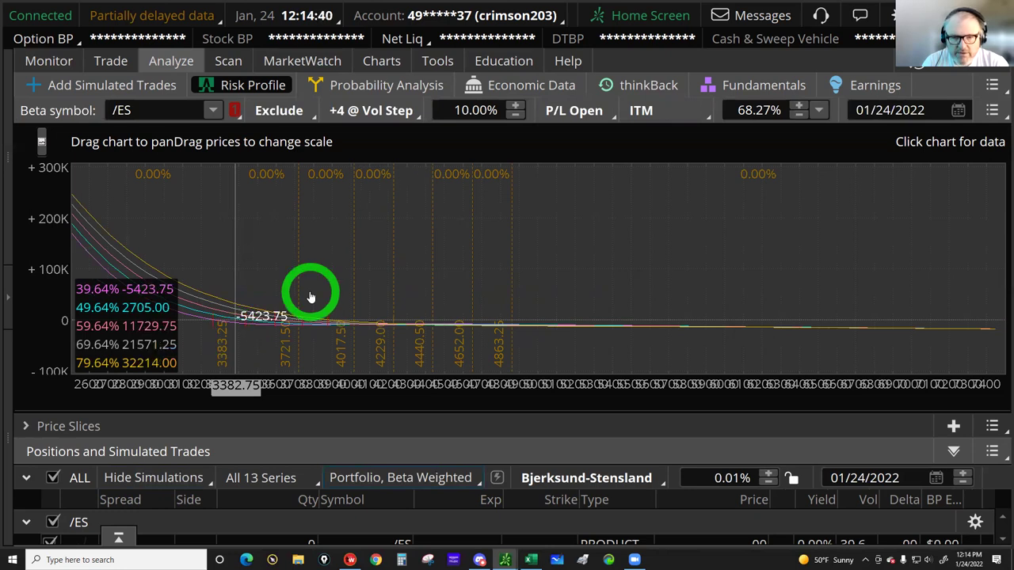
pyautogui.click(336, 278)
pyautogui.click(142, 171)
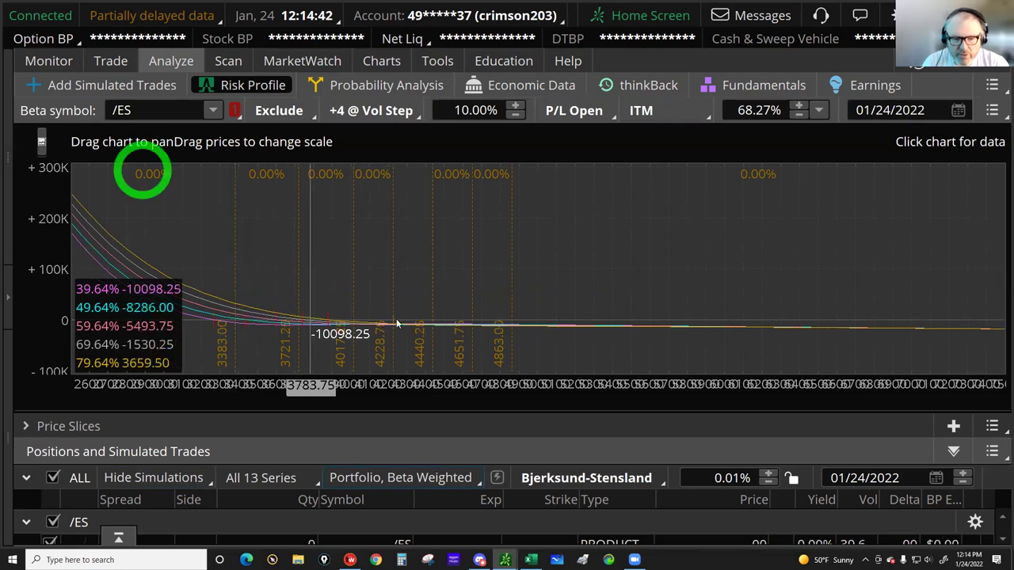
pyautogui.click(398, 325)
pyautogui.click(881, 33)
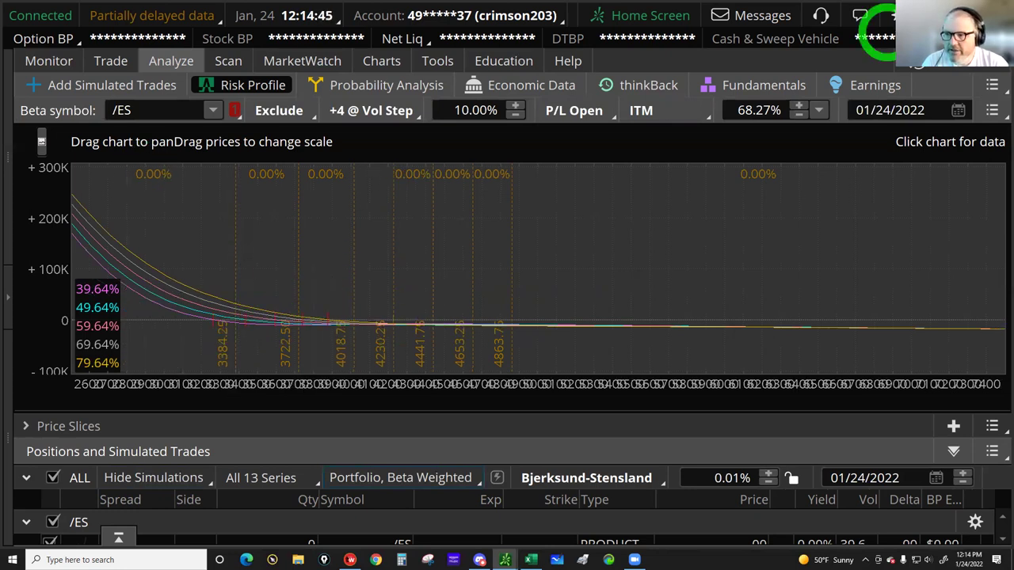
pyautogui.hotkey('alt', 'Tab')
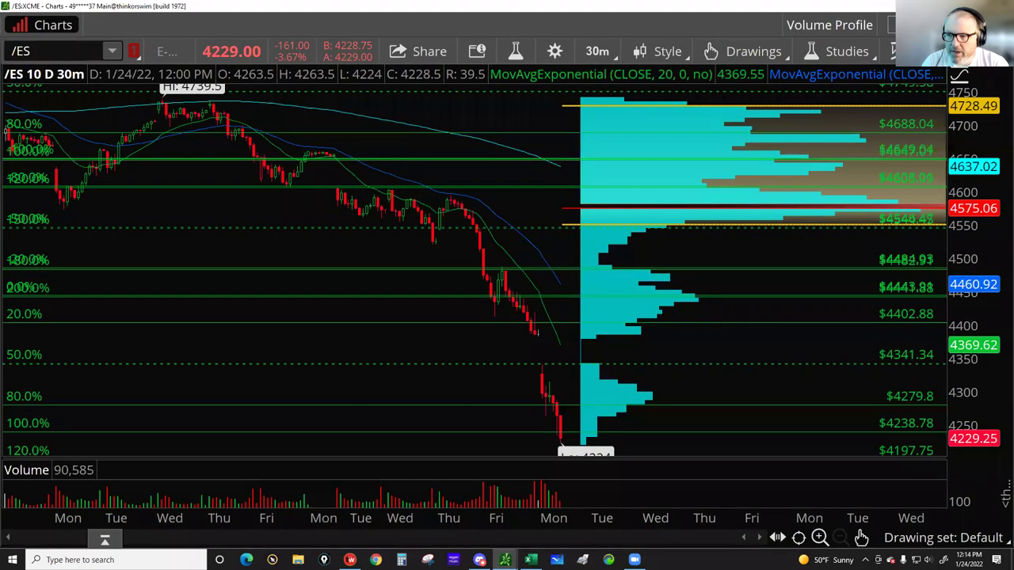
# - In the TEST.v01242022 workbook, open AIM NET LIQ, close the financial data disclaimer, and select A2
pyautogui.hotkey('alt', 'Tab')
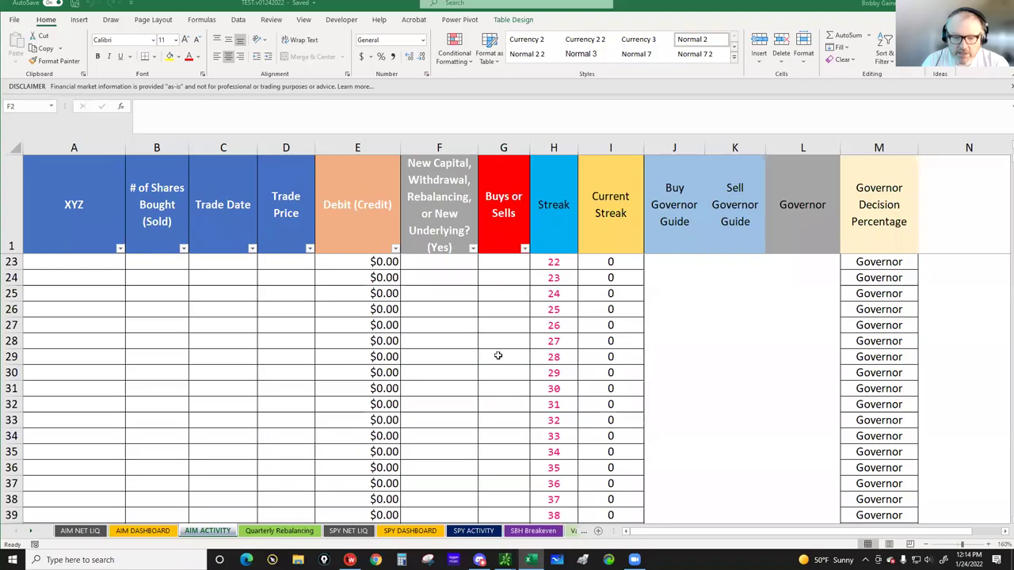
pyautogui.click(337, 470)
pyautogui.click(80, 532)
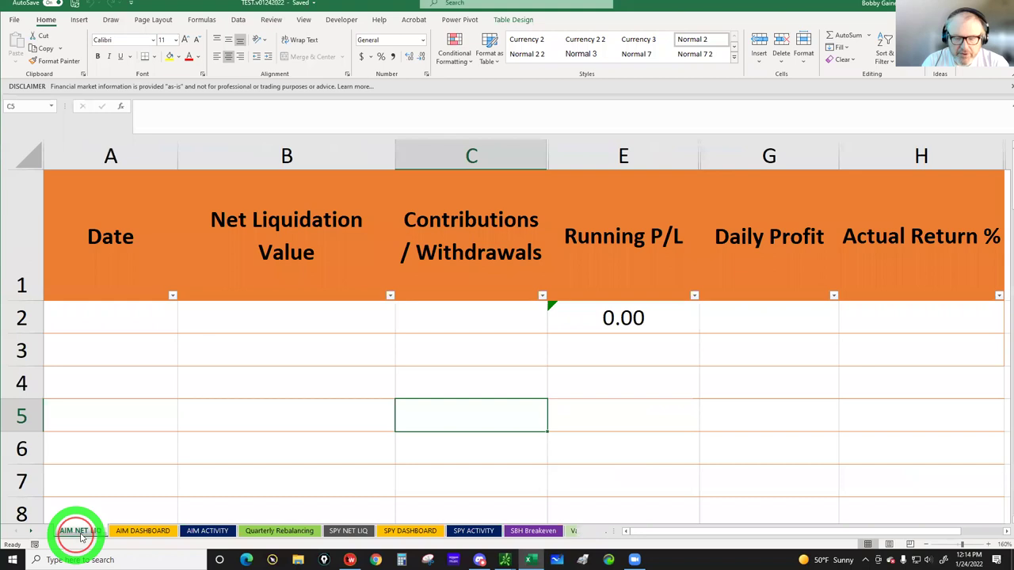
pyautogui.click(576, 365)
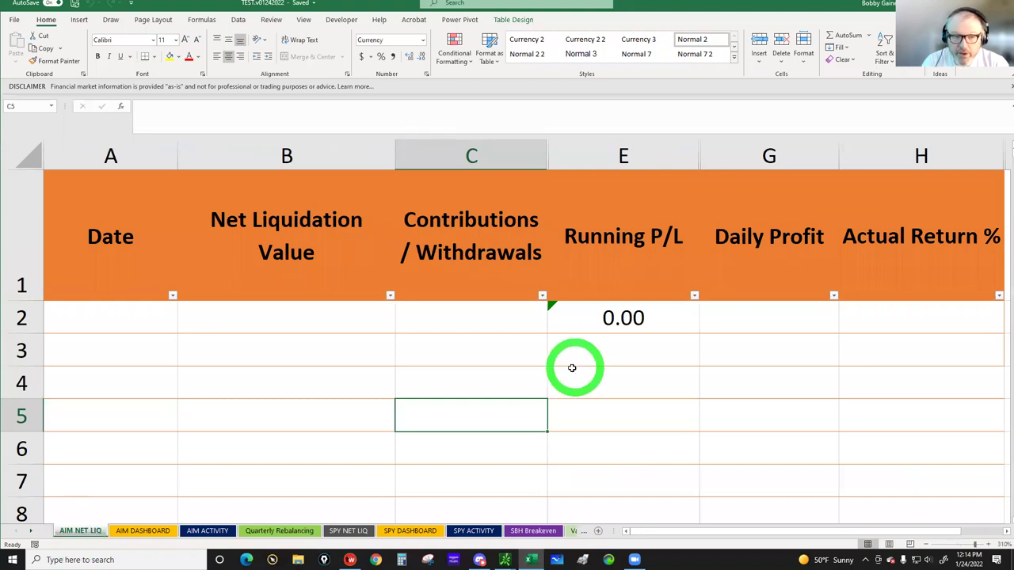
pyautogui.click(973, 89)
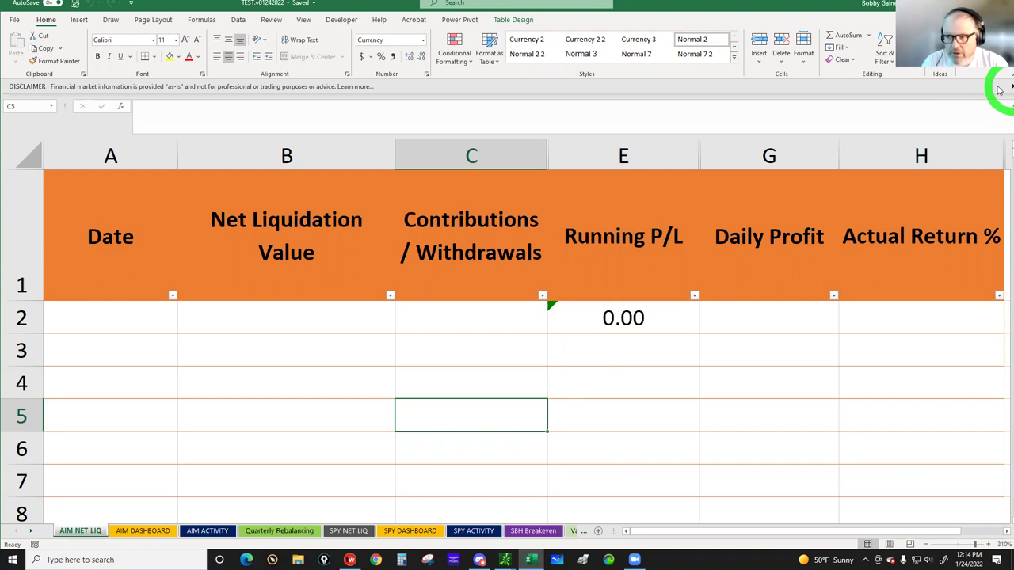
pyautogui.click(1011, 87)
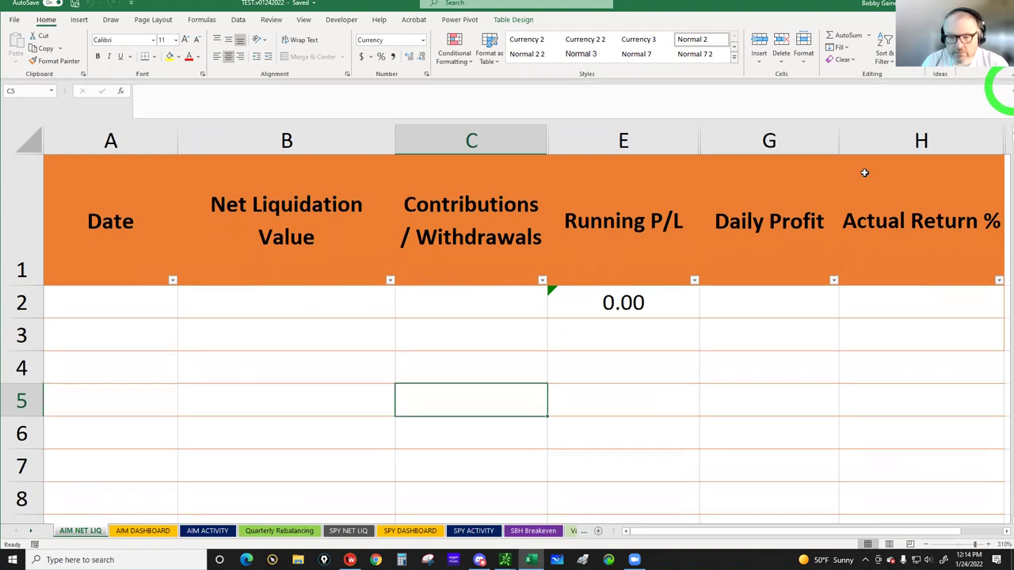
pyautogui.click(77, 301)
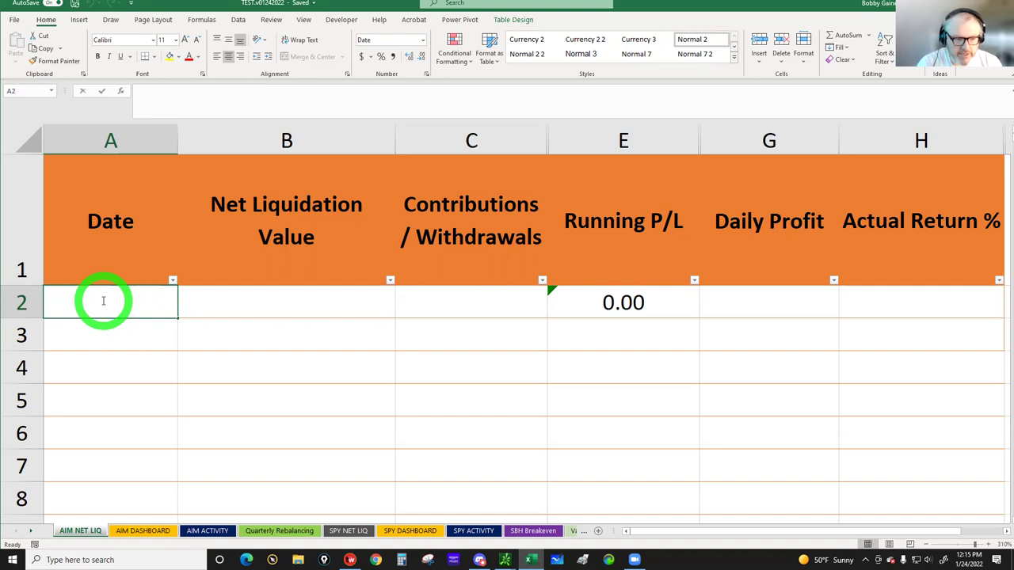
# - Enter 1/24/2022, 10,000 net liquidation and 10,000 contribution in row 2 of AIM NET LIQ
pyautogui.write('1/24/')
pyautogui.write('202')
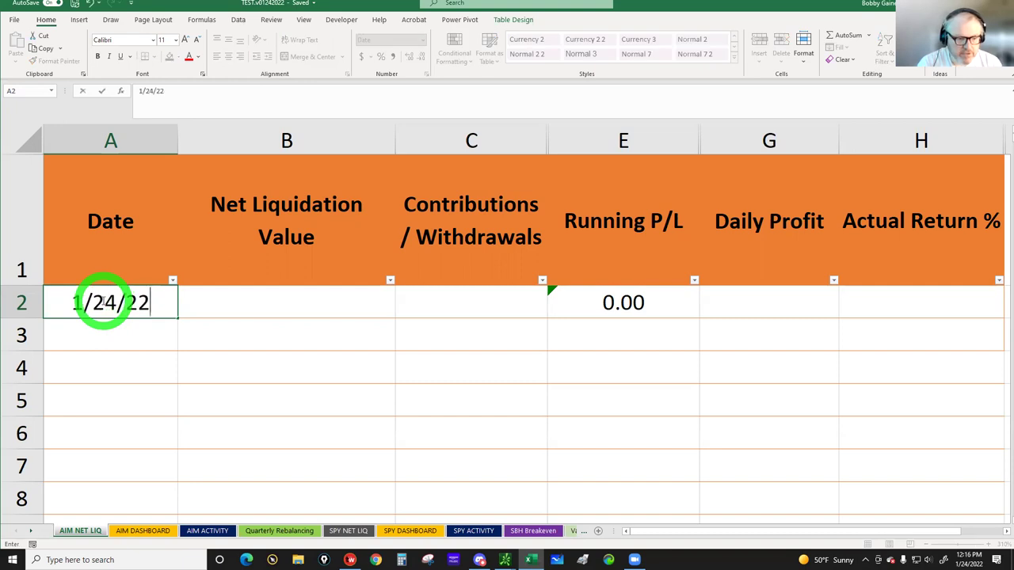
pyautogui.press('Tab')
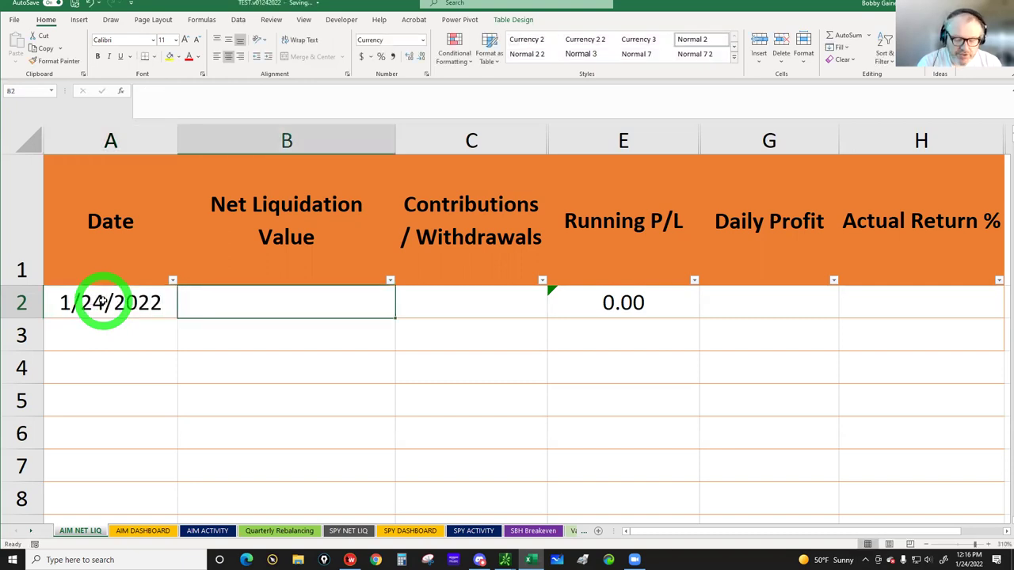
pyautogui.write('10')
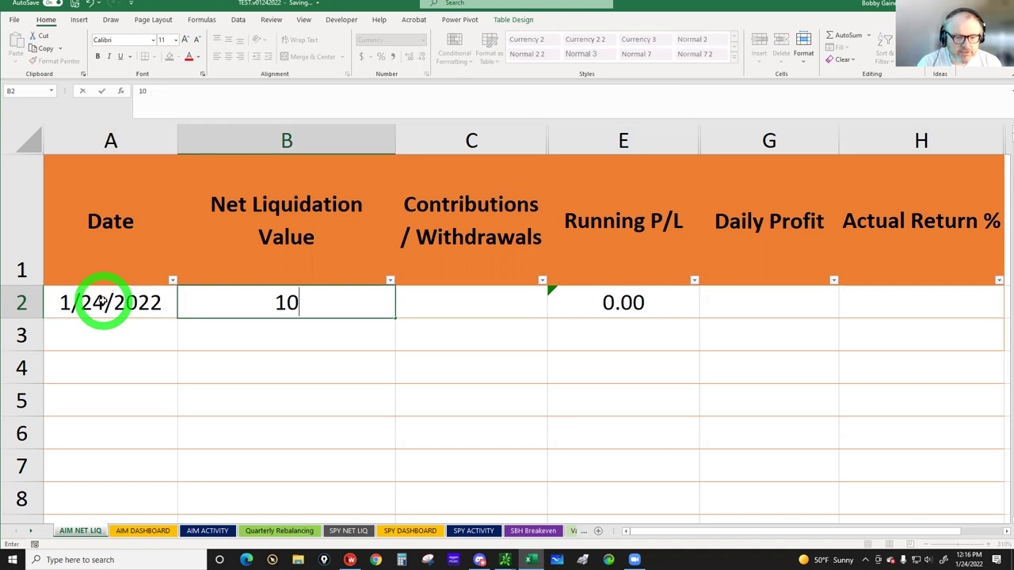
pyautogui.write(',00000')
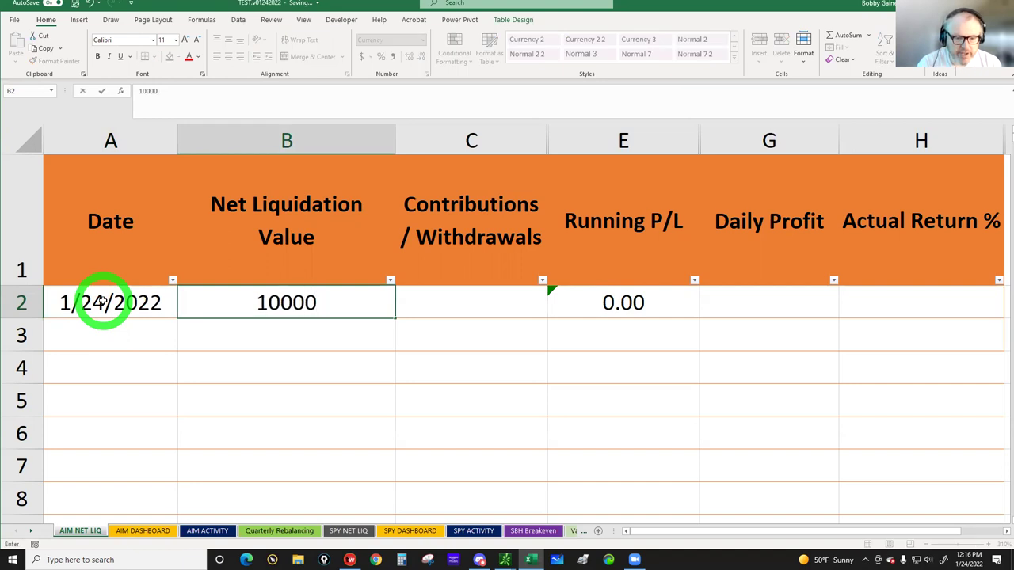
pyautogui.press('Tab')
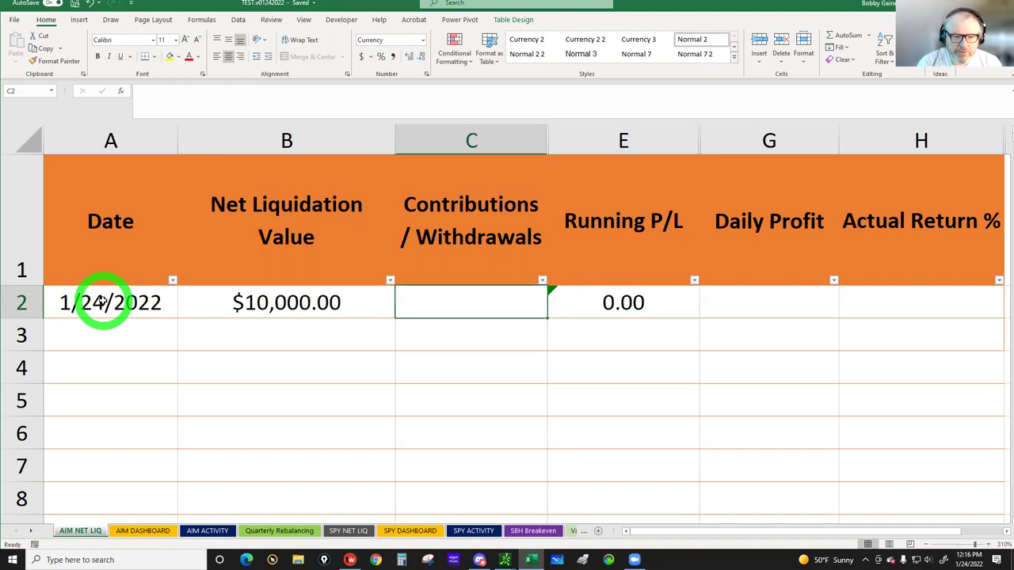
pyautogui.write('10,')
pyautogui.write('00')
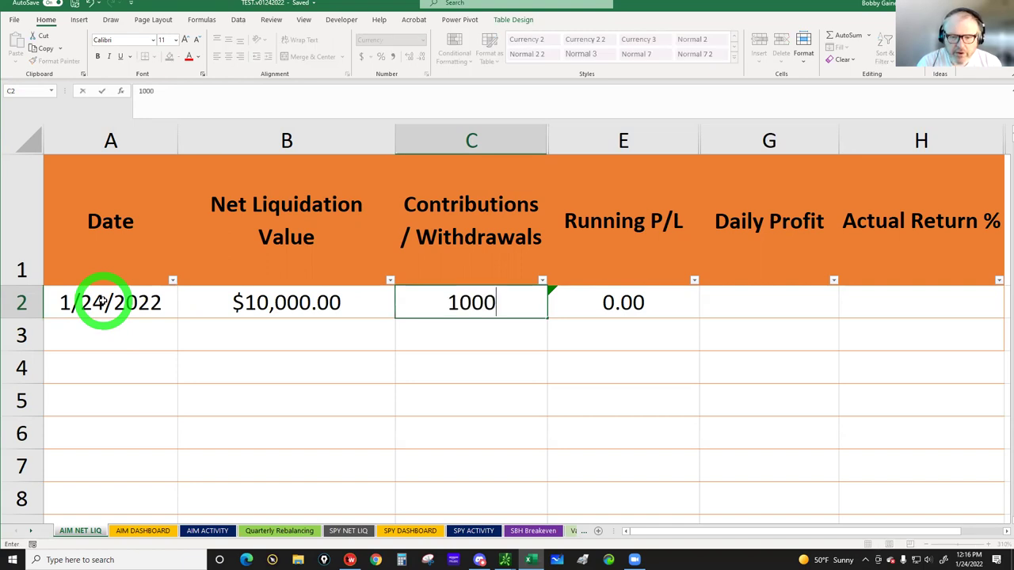
pyautogui.write('0')
pyautogui.press('Return')
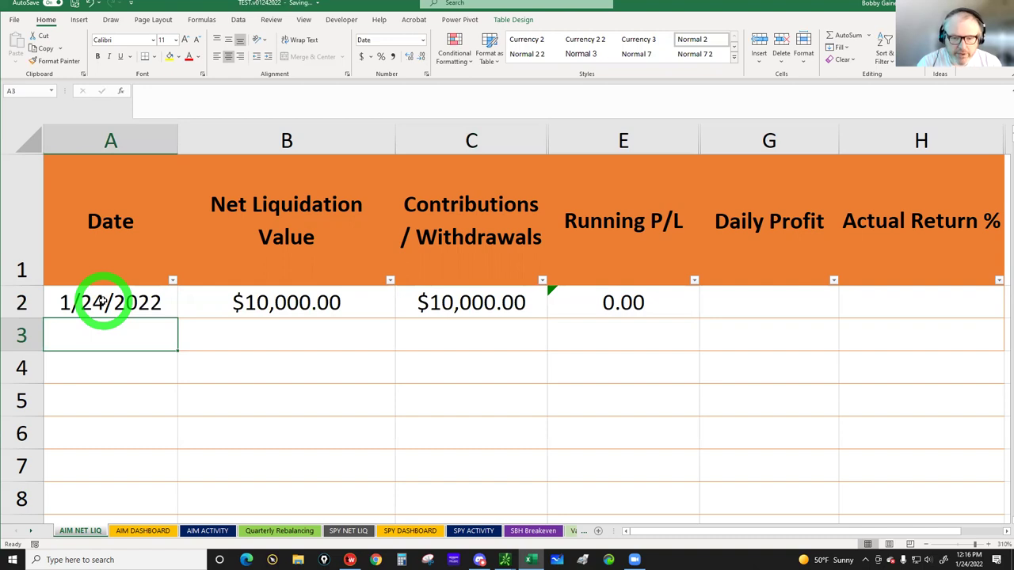
# - Check the stored B2 and C2 values, then go to the SPY NET LIQ sheet
pyautogui.click(296, 303)
pyautogui.click(476, 299)
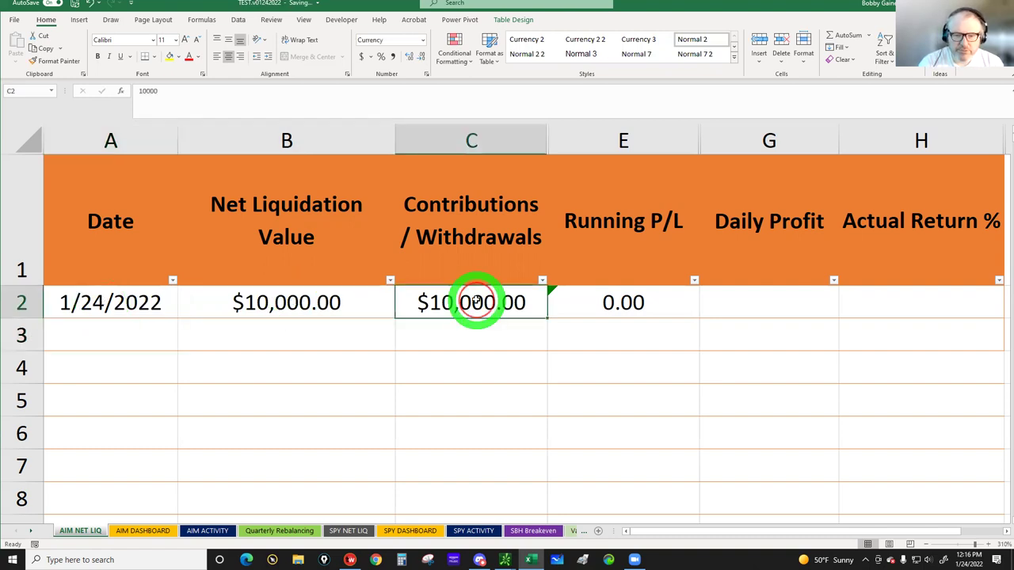
pyautogui.click(437, 300)
pyautogui.click(314, 291)
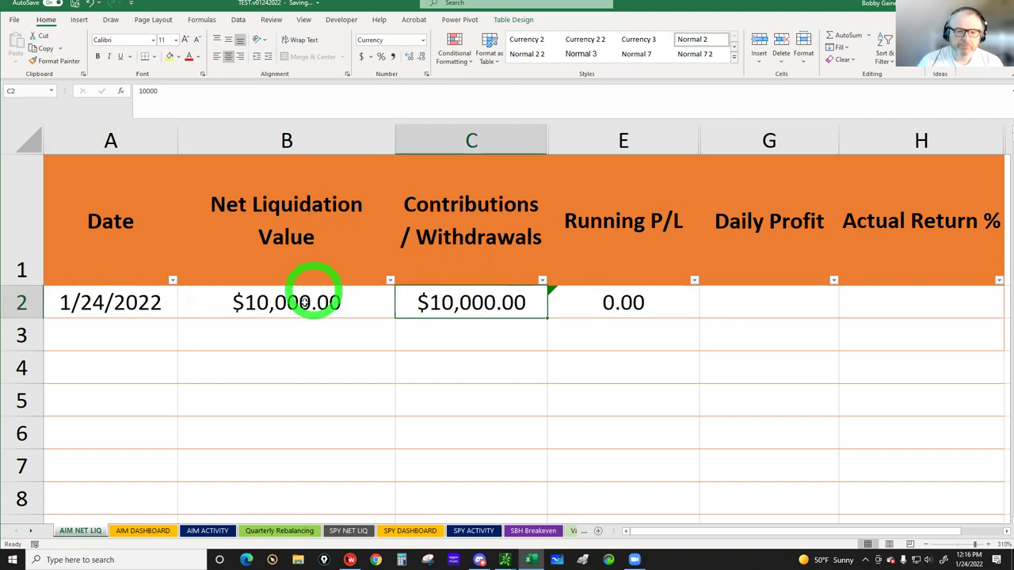
pyautogui.click(304, 304)
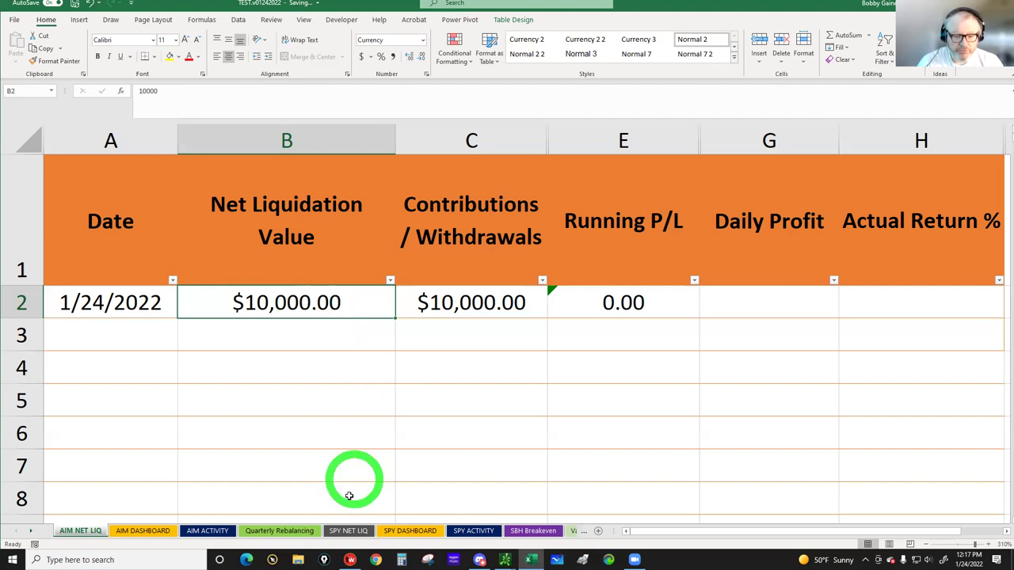
pyautogui.click(347, 532)
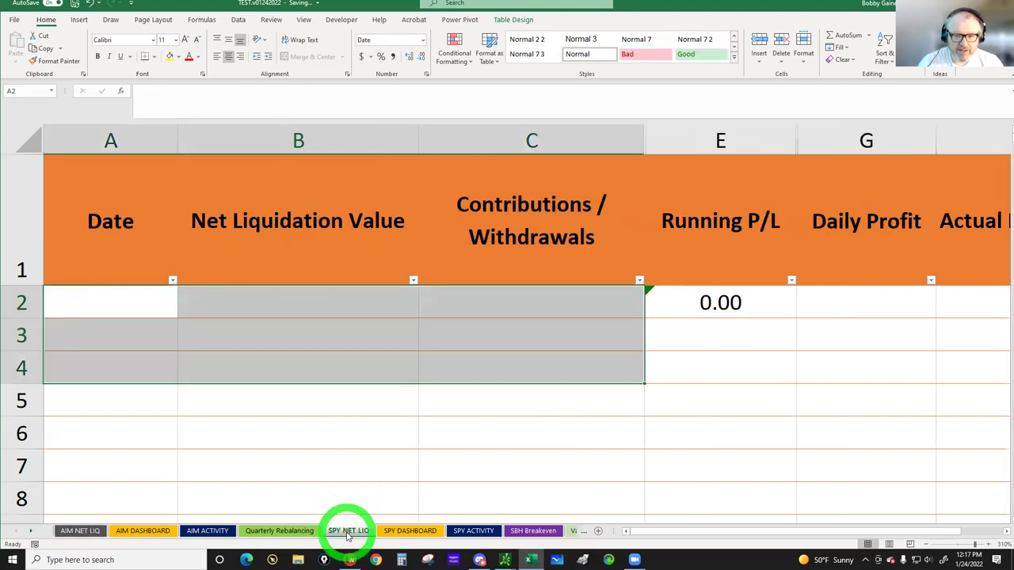
# - Fill SPY NET LIQ row 2 with 1/24/2022, 10000 net liquidation and 10000 contribution
pyautogui.click(117, 305)
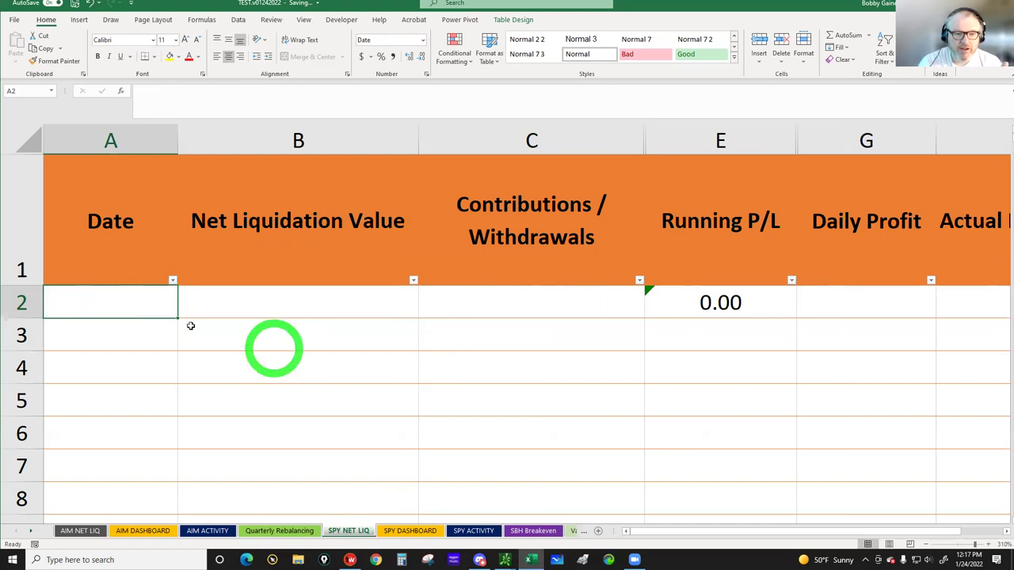
pyautogui.write('1')
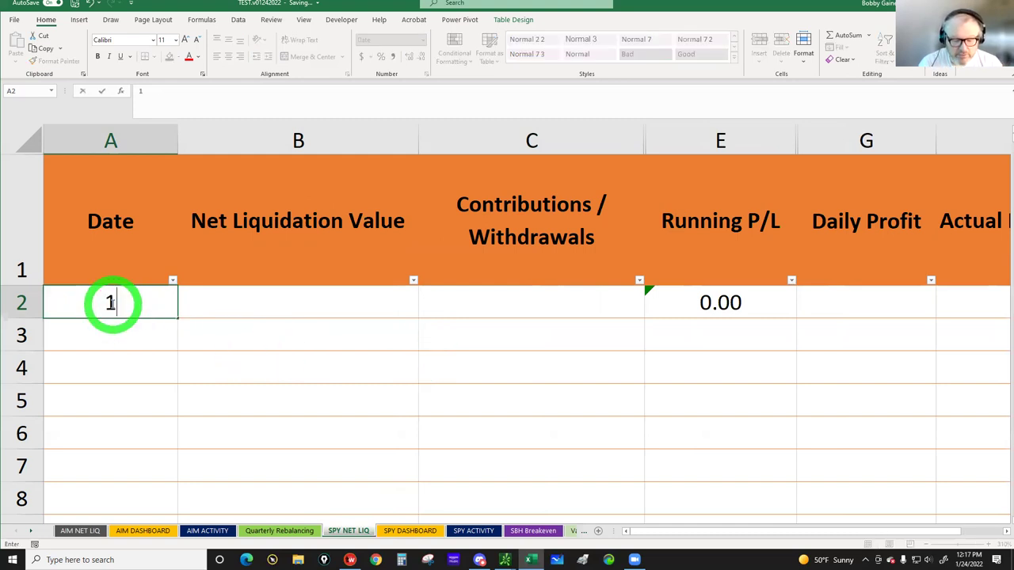
pyautogui.write('/24/202')
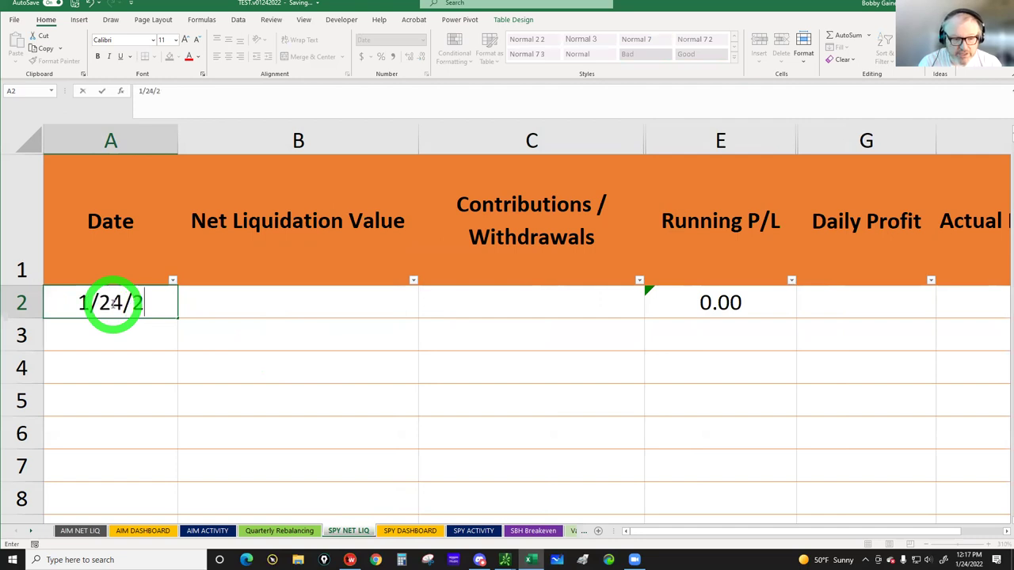
pyautogui.press('Tab')
pyautogui.write('10000')
pyautogui.press('Tab')
pyautogui.write('10000')
pyautogui.press('Return')
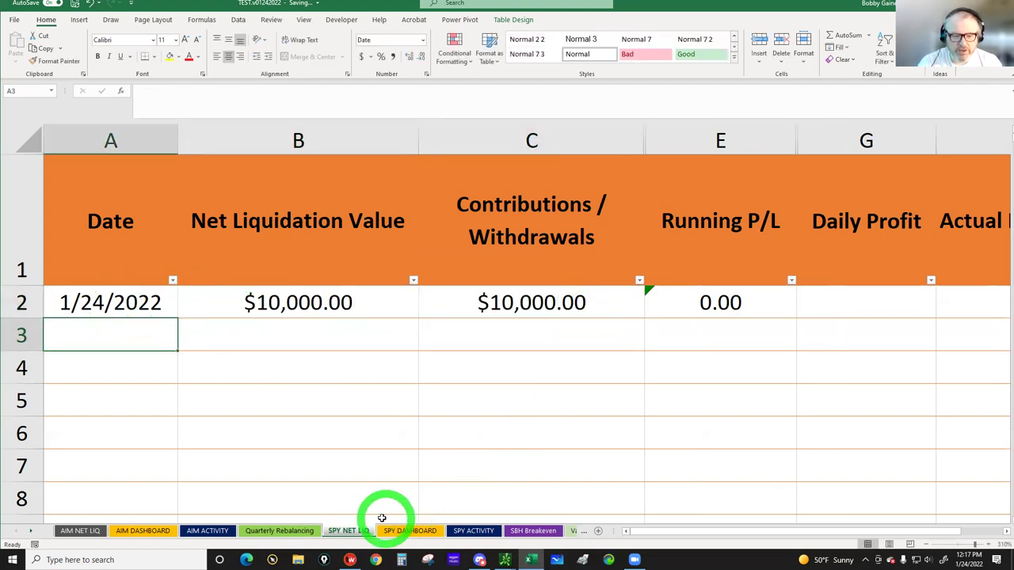
pyautogui.click(408, 529)
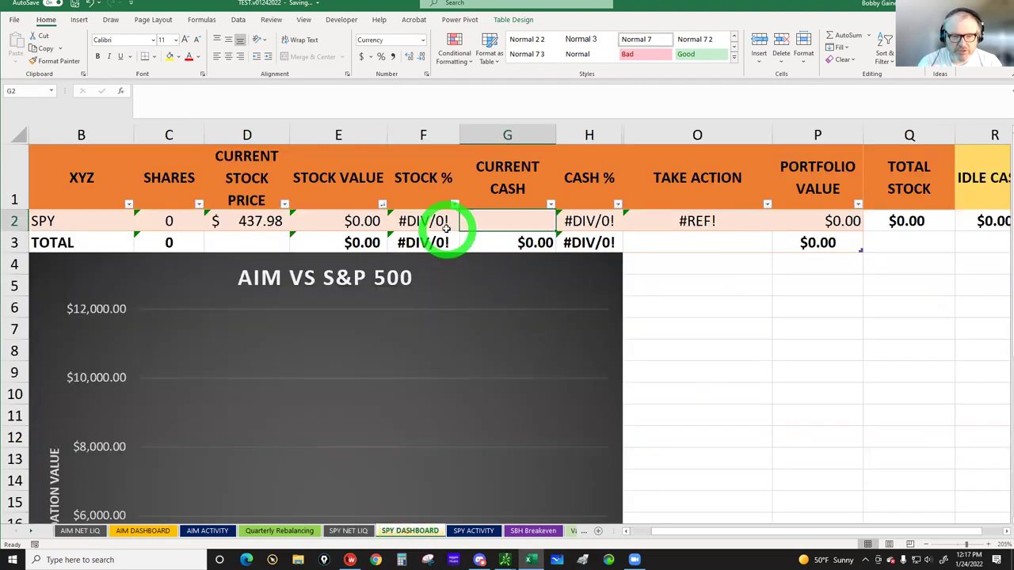
# - Revisit SPY NET LIQ and AIM NET LIQ, verify the C2 contribution, then open AIM DASHBOARD
pyautogui.click(349, 531)
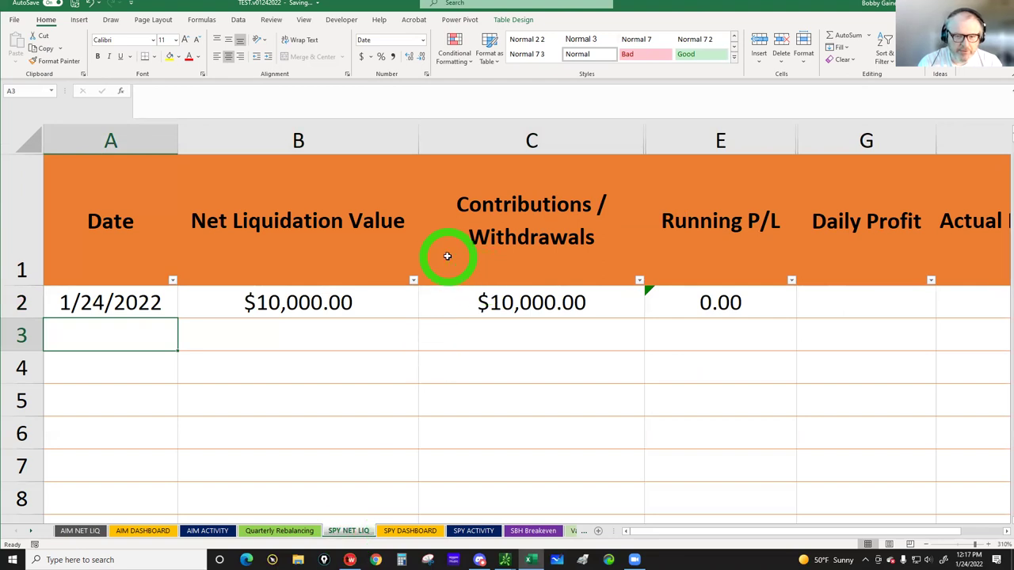
pyautogui.click(82, 533)
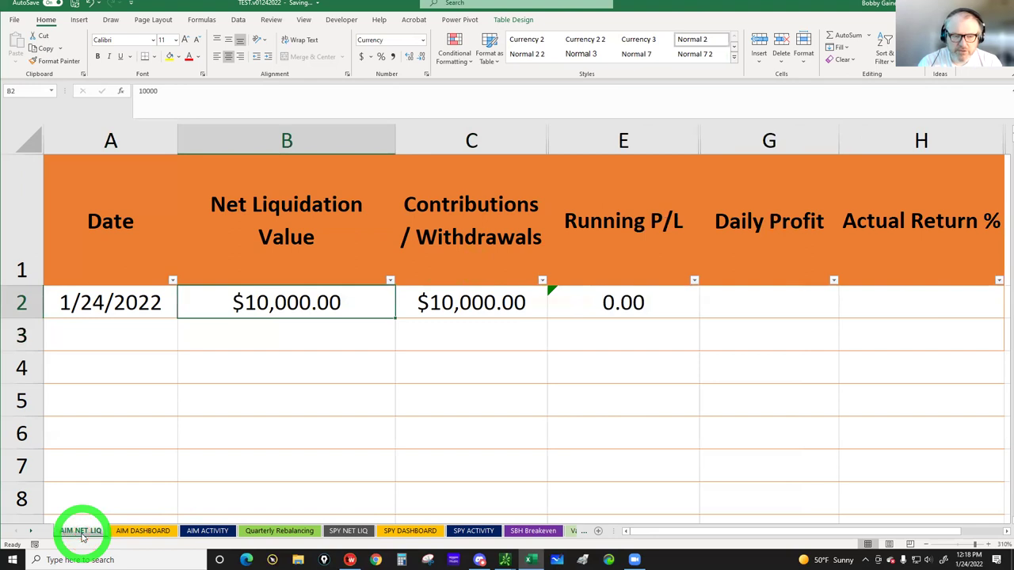
pyautogui.click(465, 305)
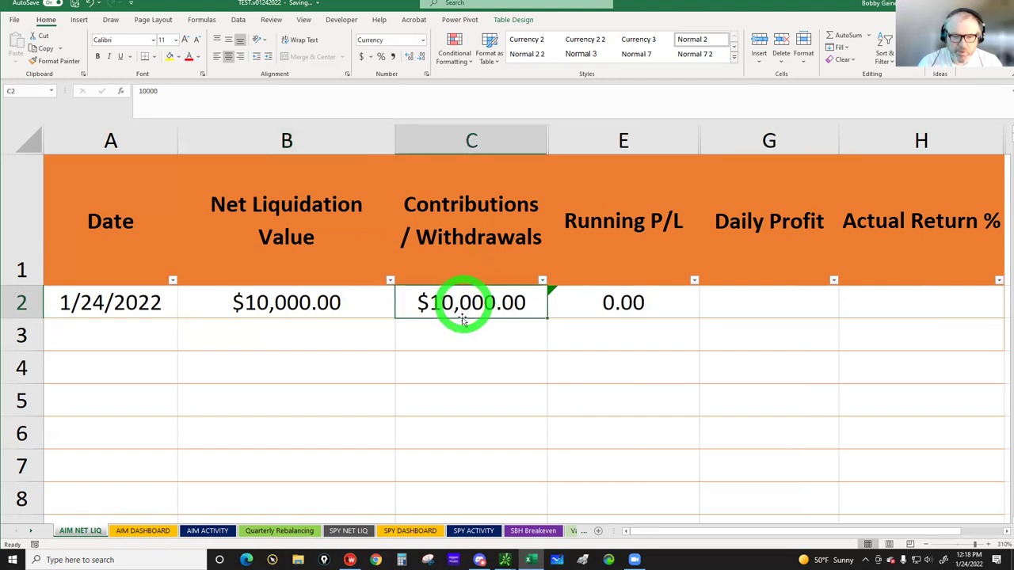
pyautogui.click(143, 531)
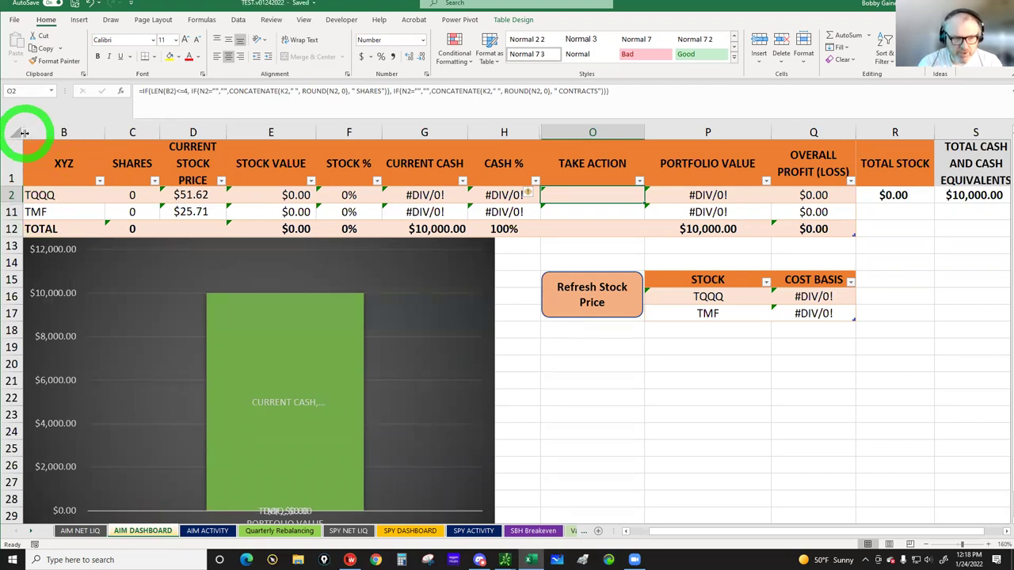
# - Select the dashboard table B1:Q12 and unhide any rows hidden above it
pyautogui.click(25, 132)
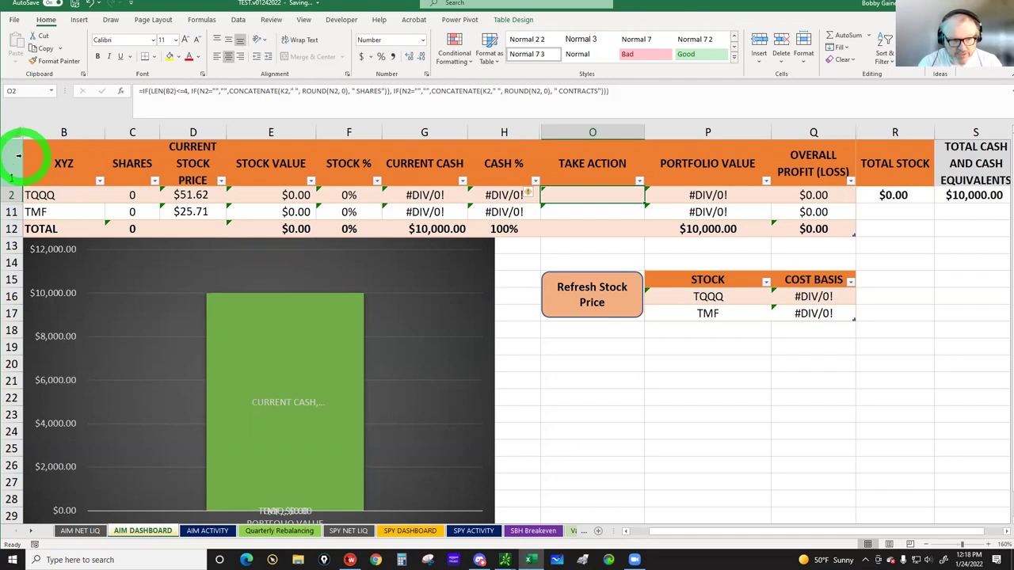
pyautogui.click(23, 158)
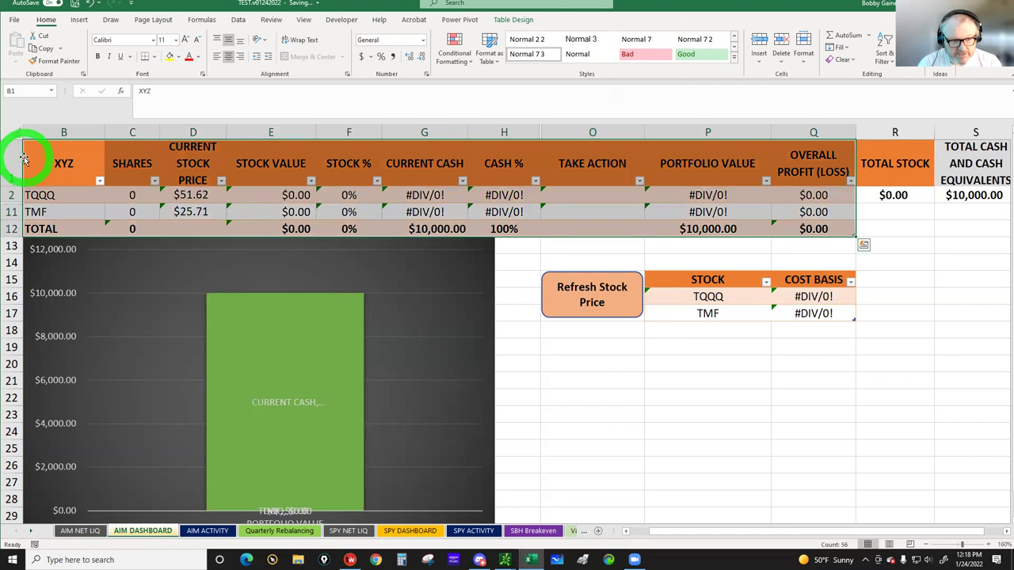
pyautogui.click(20, 156)
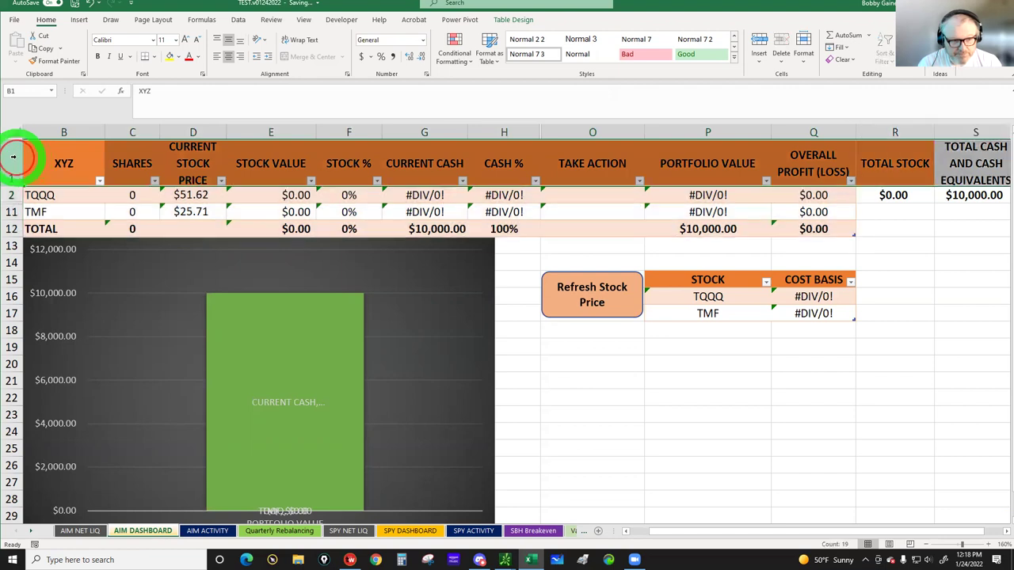
pyautogui.rightClick(13, 157)
pyautogui.click(44, 341)
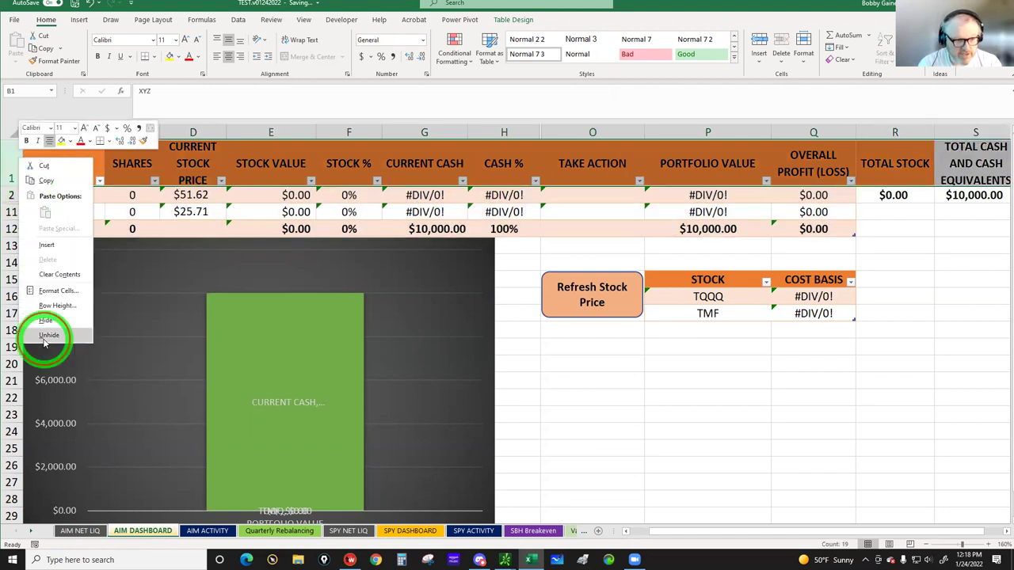
# - Try unhiding the column left of column B, then reselect the header row and column B
pyautogui.rightClick(34, 136)
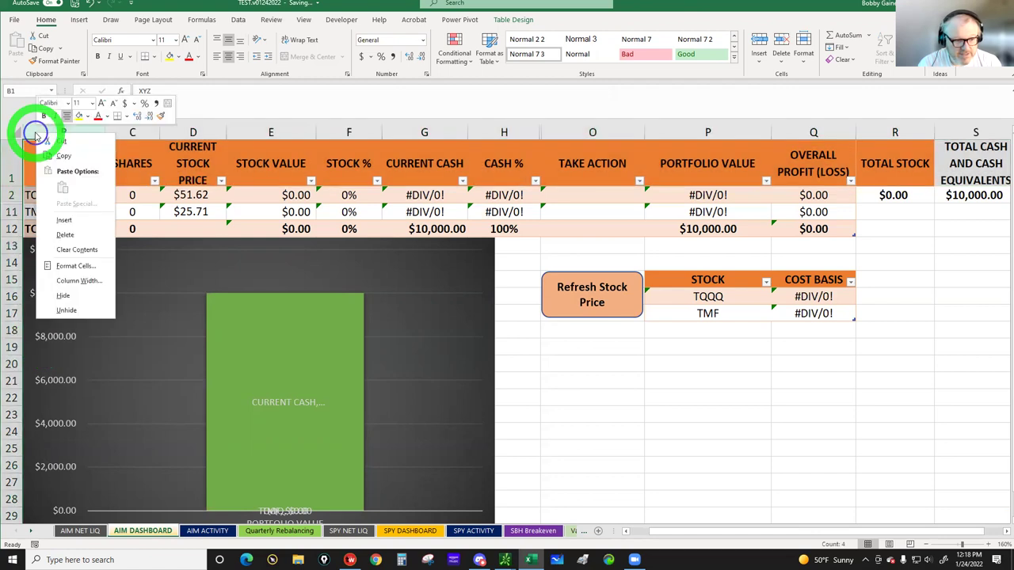
pyautogui.click(63, 309)
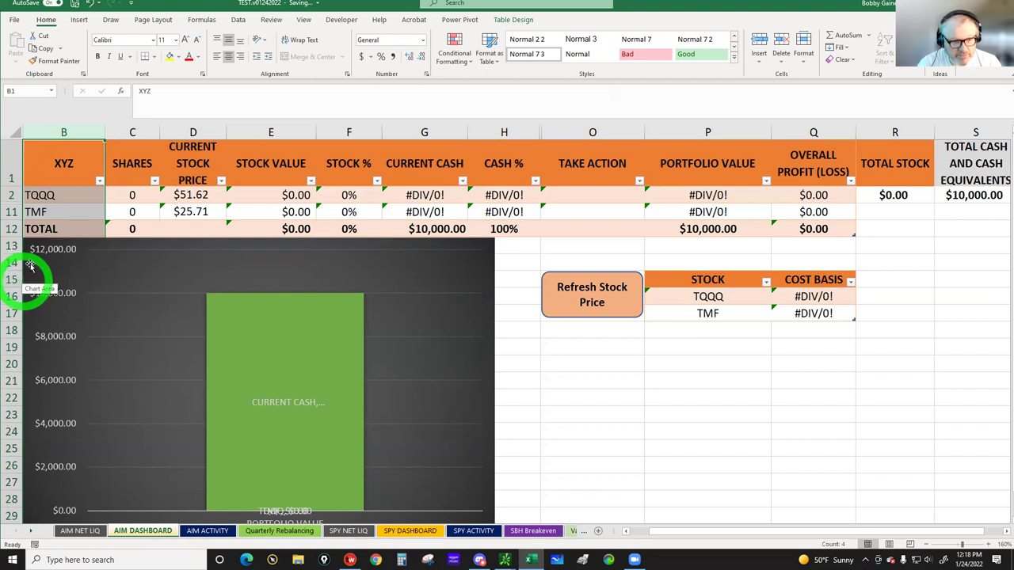
pyautogui.click(24, 163)
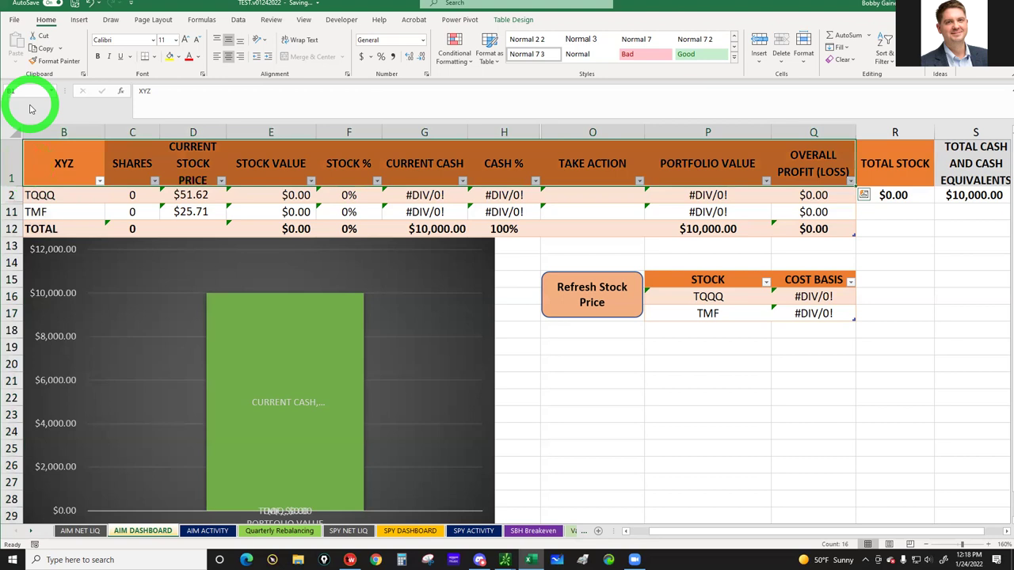
pyautogui.click(30, 133)
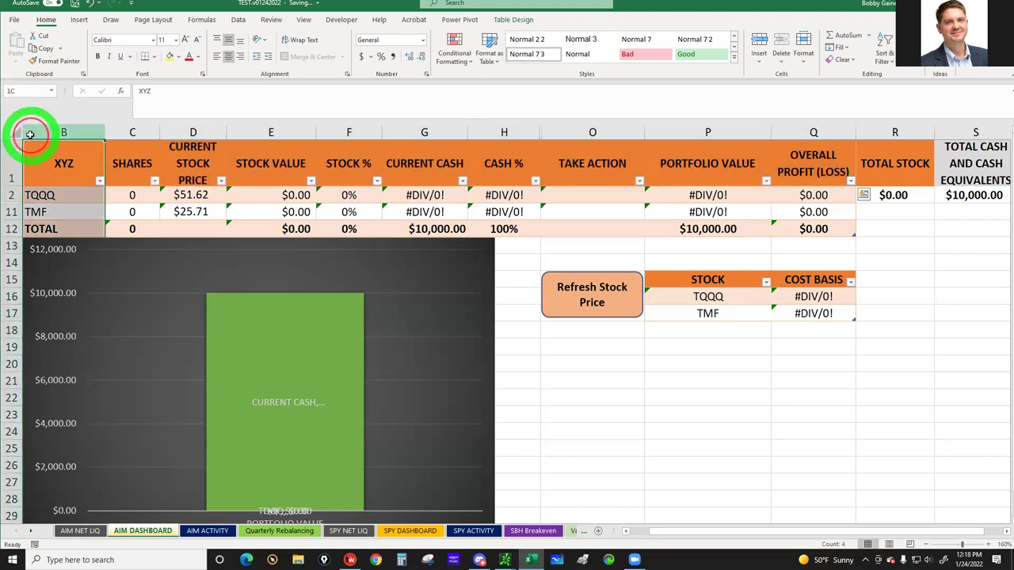
# - Drag hidden column A back into view and check the TQQQ and TMF names in A2 and A11
pyautogui.moveTo(30, 133); pyautogui.dragTo(12, 131)
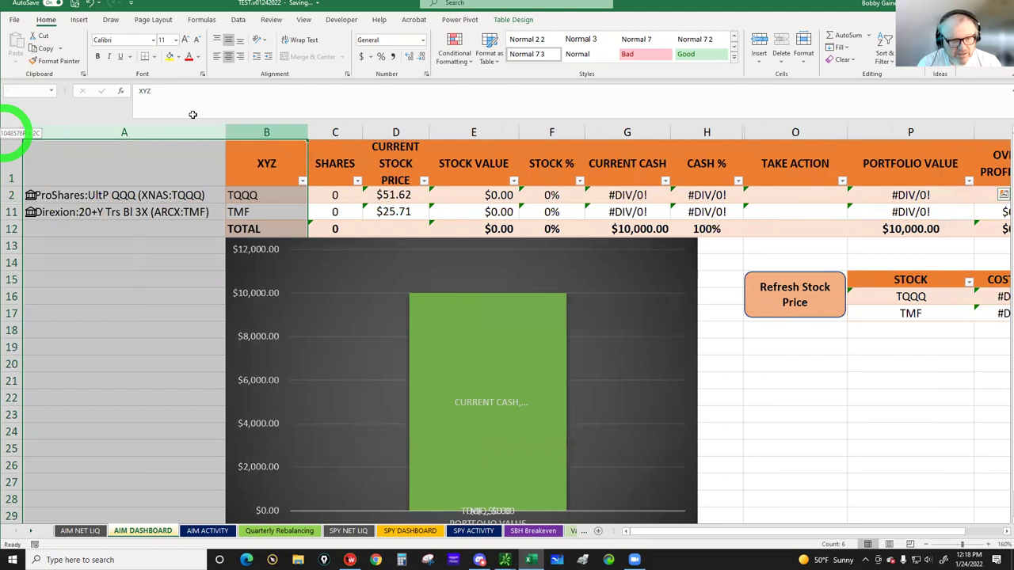
pyautogui.click(246, 129)
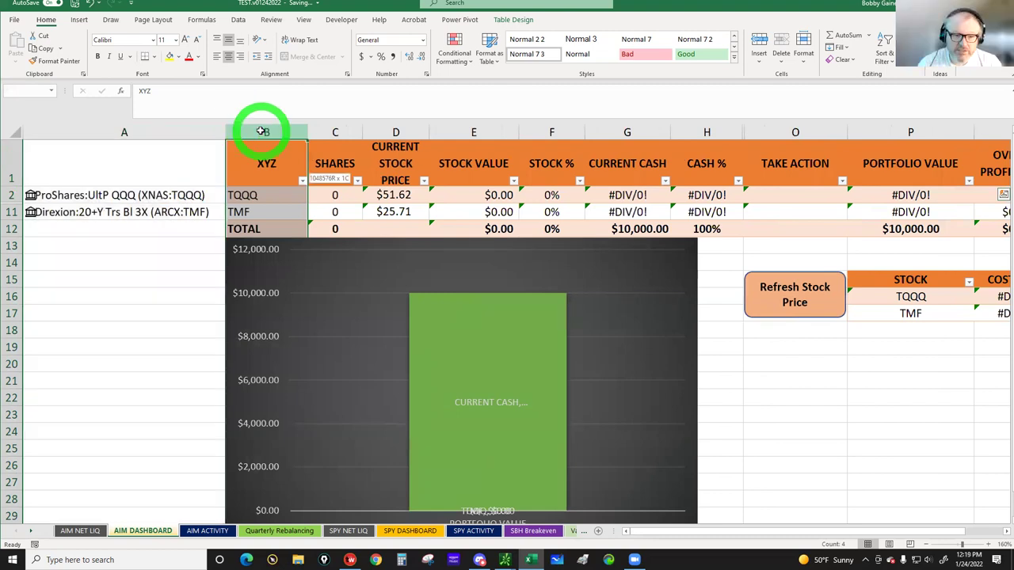
pyautogui.click(83, 197)
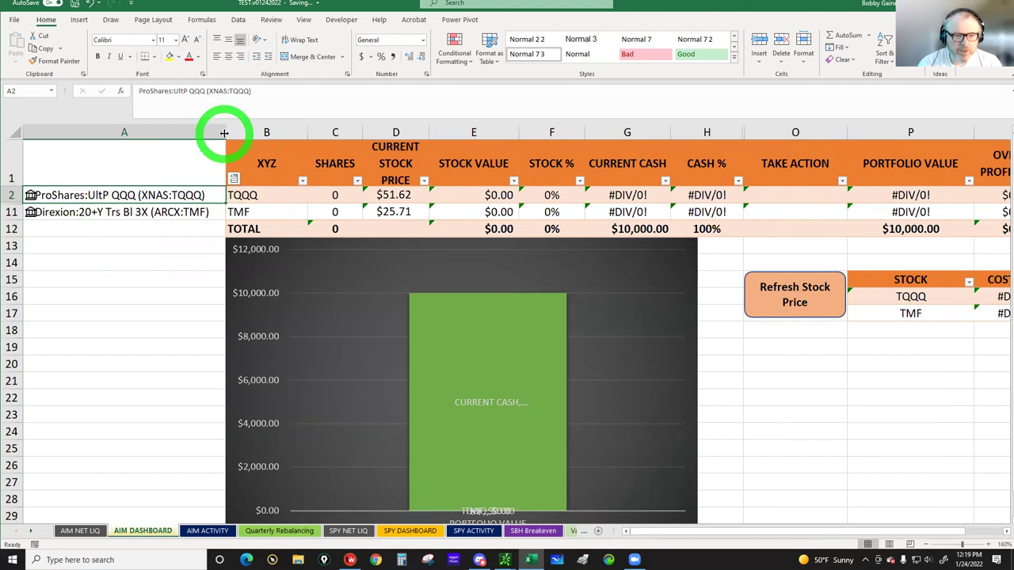
pyautogui.click(67, 212)
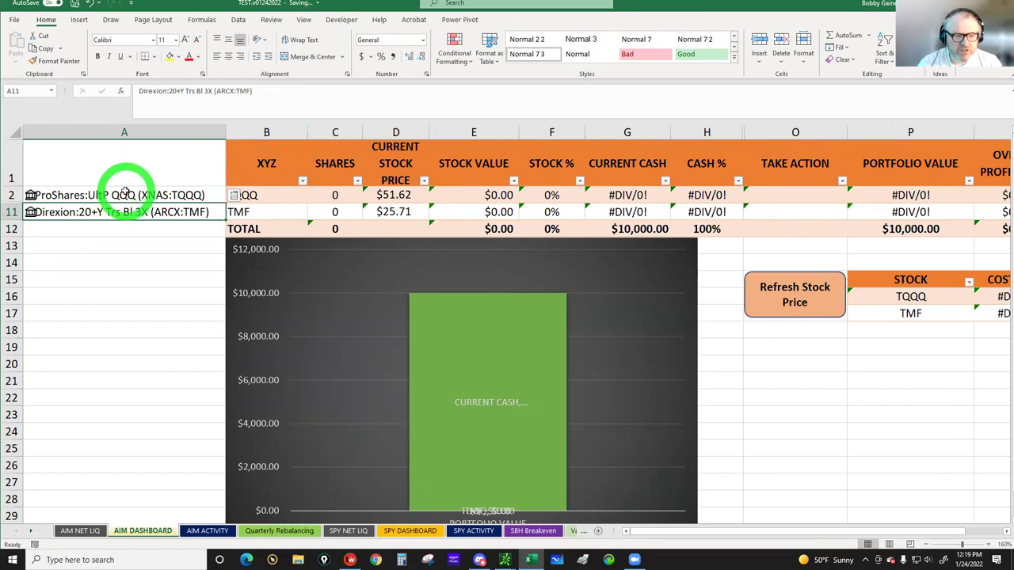
pyautogui.click(125, 196)
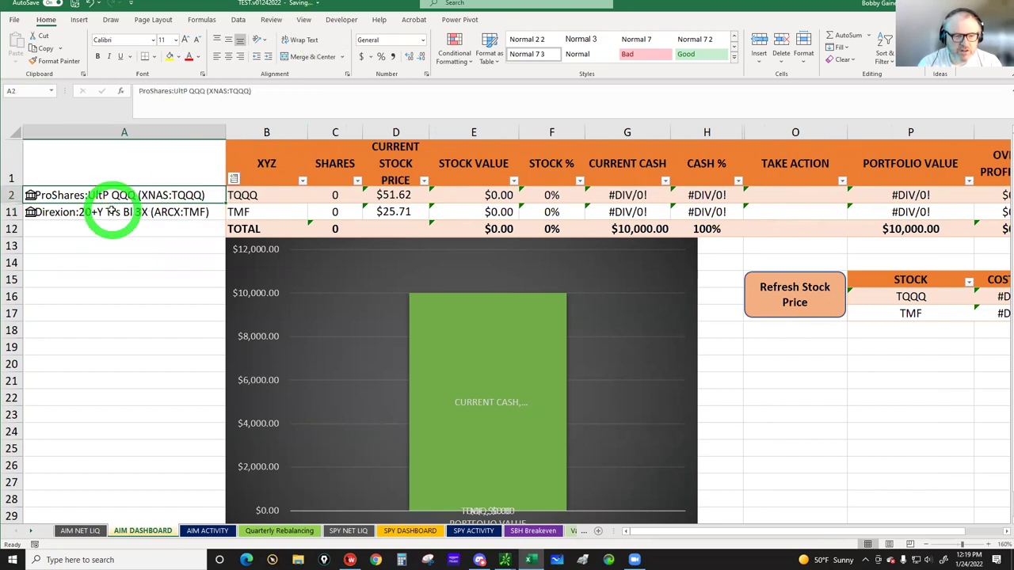
pyautogui.click(100, 207)
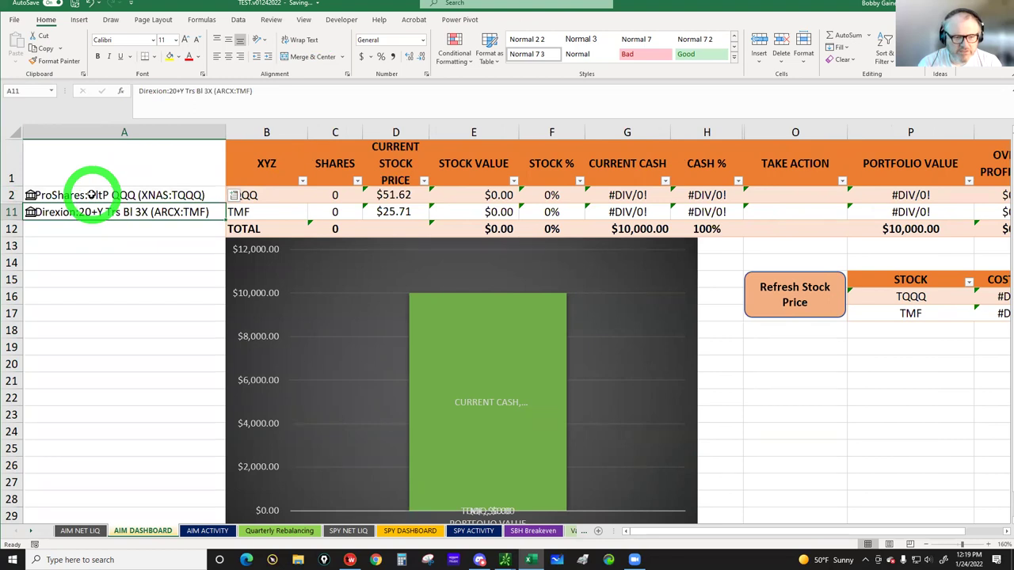
pyautogui.click(92, 195)
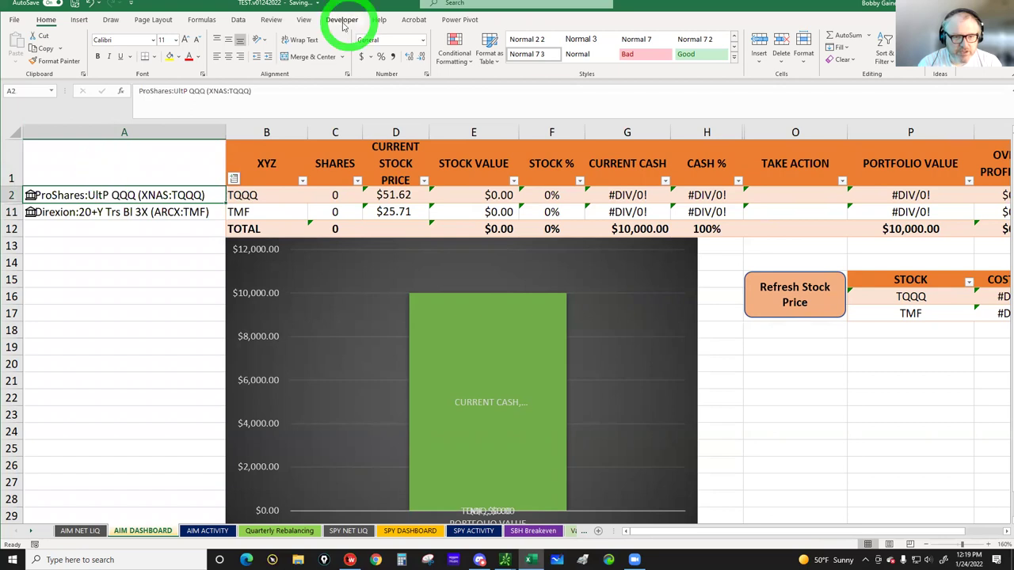
# - Show the Data tab's Stocks conversion feature and recheck cells A2, A11 and A12
pyautogui.click(238, 20)
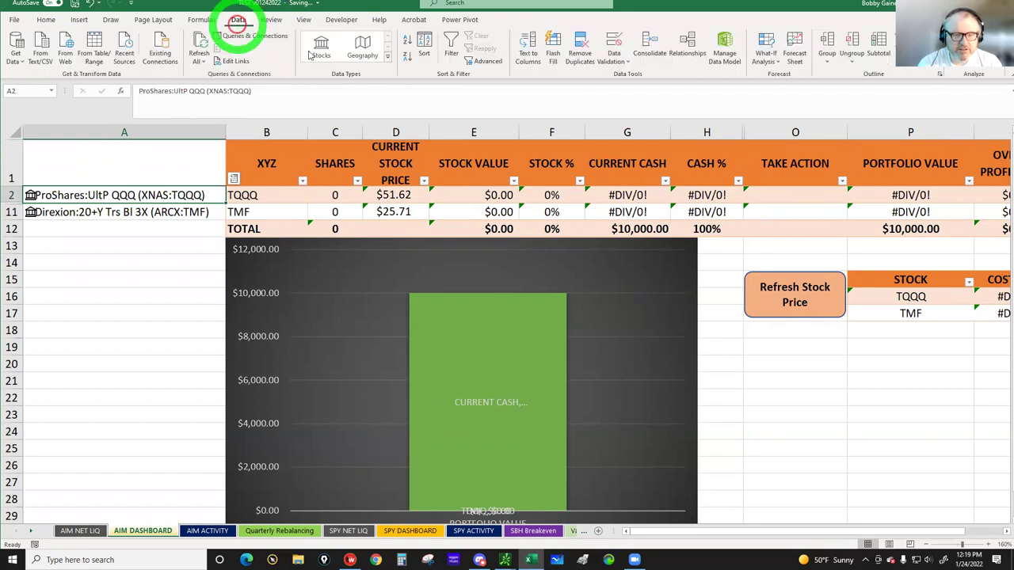
pyautogui.click(320, 50)
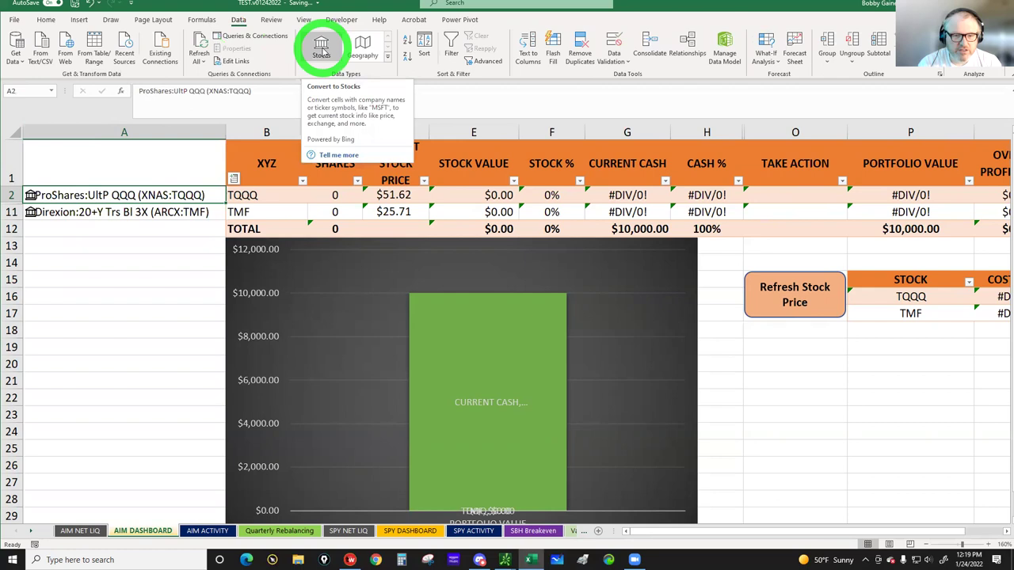
pyautogui.click(129, 169)
pyautogui.click(68, 230)
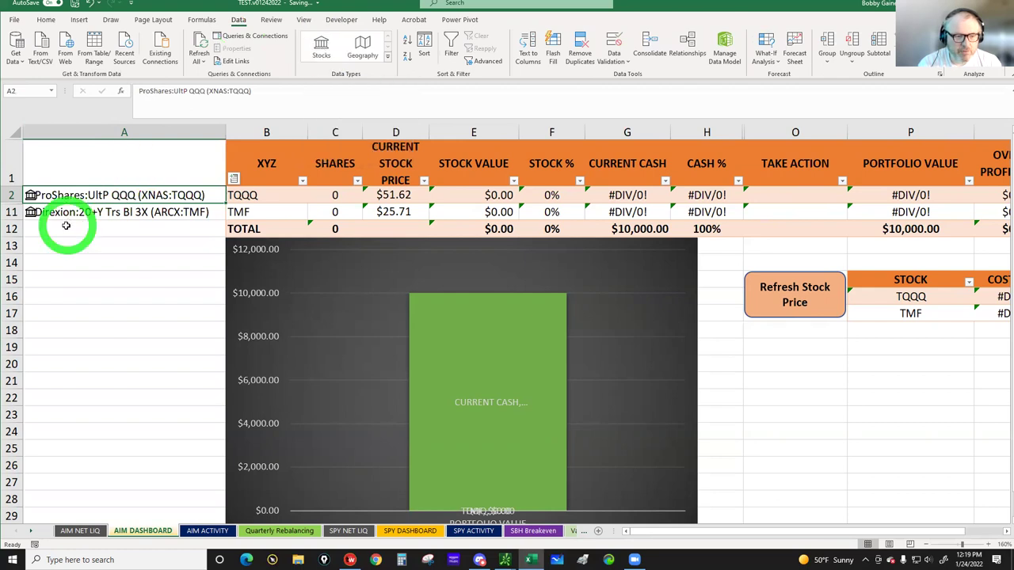
pyautogui.click(82, 196)
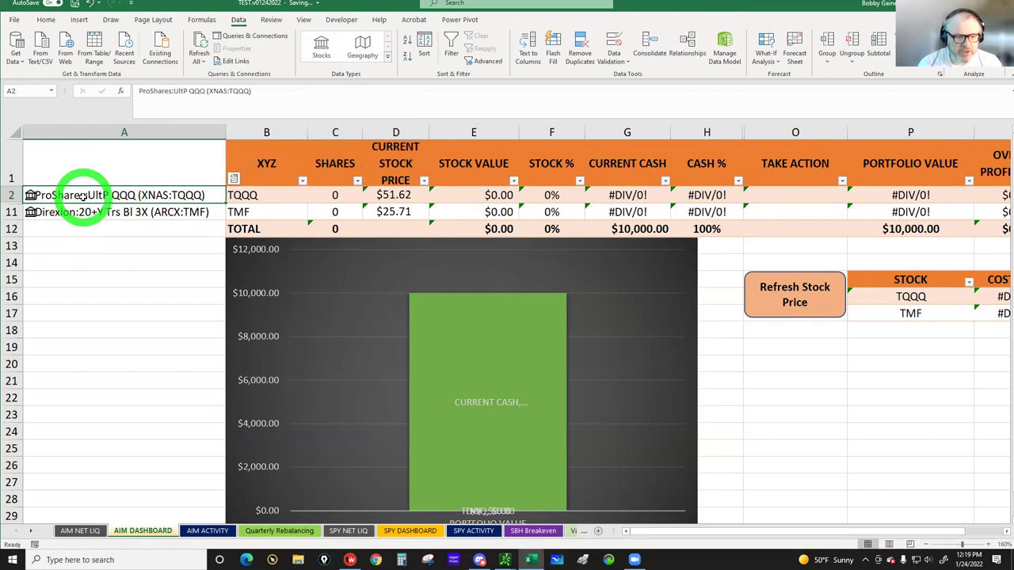
pyautogui.click(68, 231)
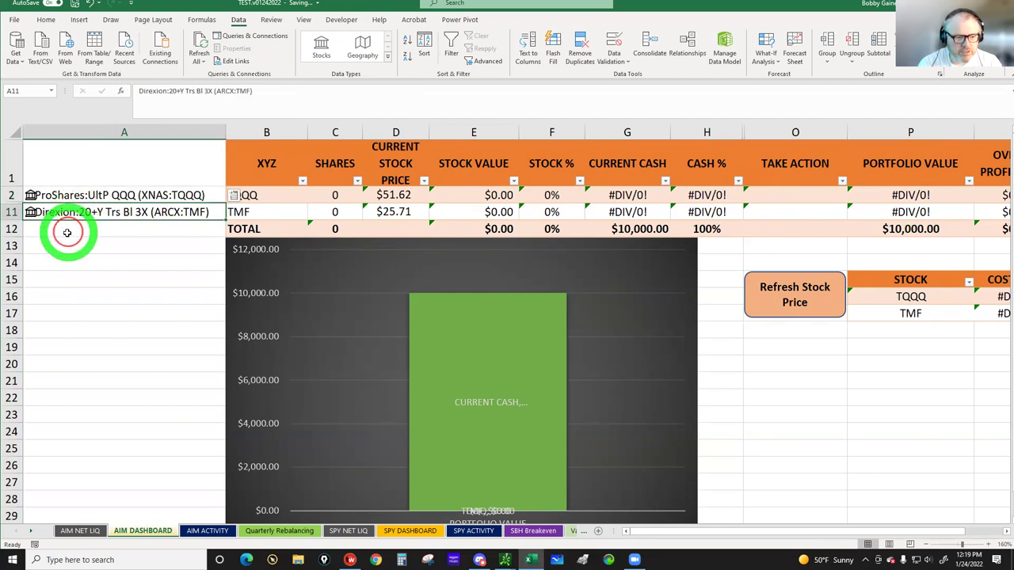
pyautogui.click(63, 229)
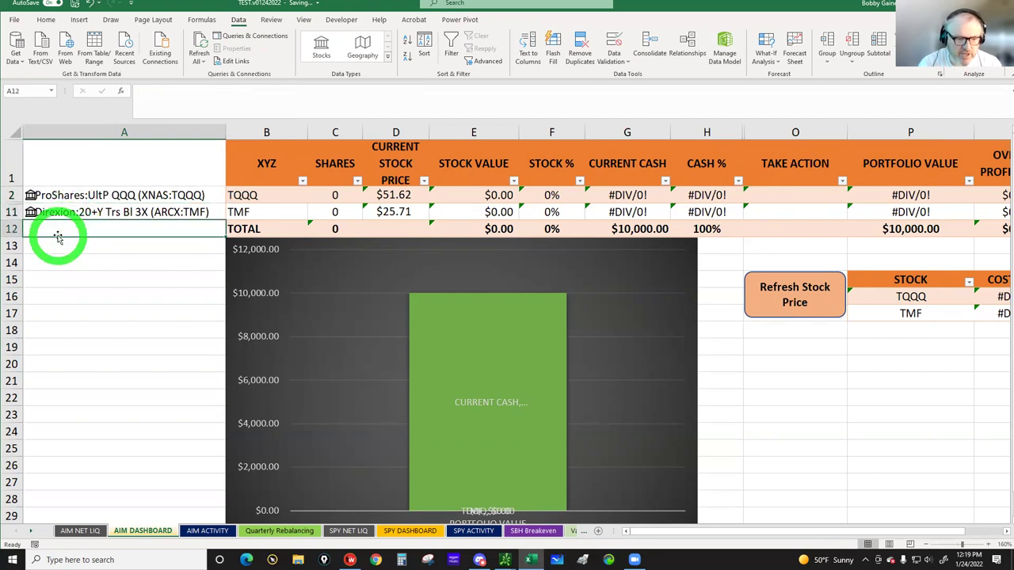
pyautogui.write('spy')
pyautogui.press('Return')
pyautogui.click(34, 229)
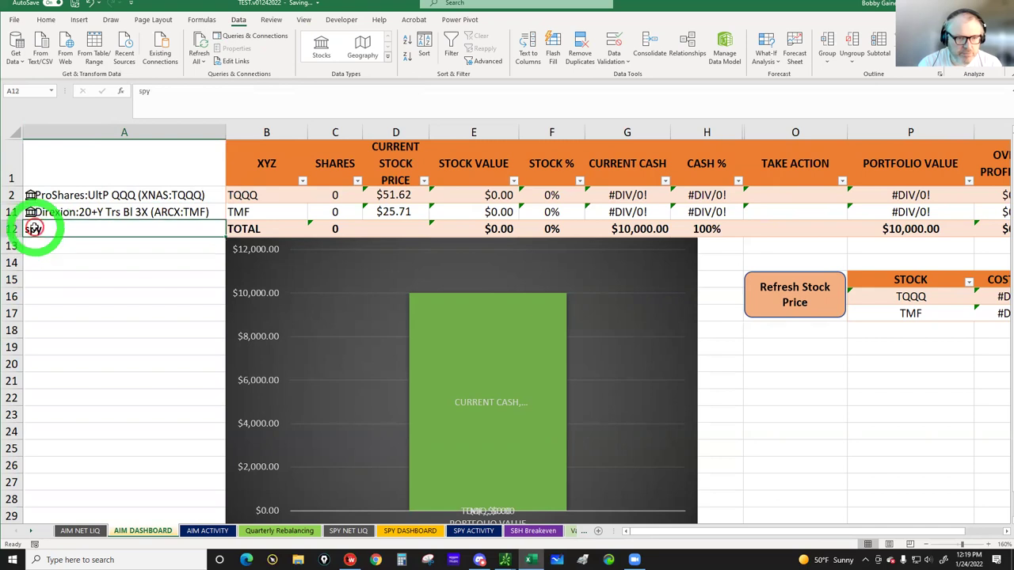
pyautogui.click(319, 52)
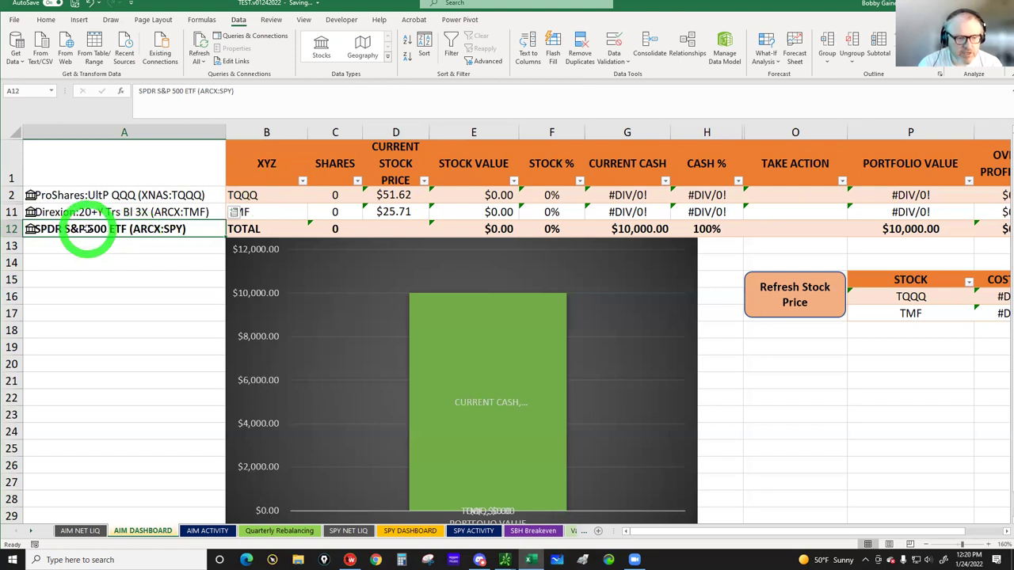
pyautogui.rightClick(89, 230)
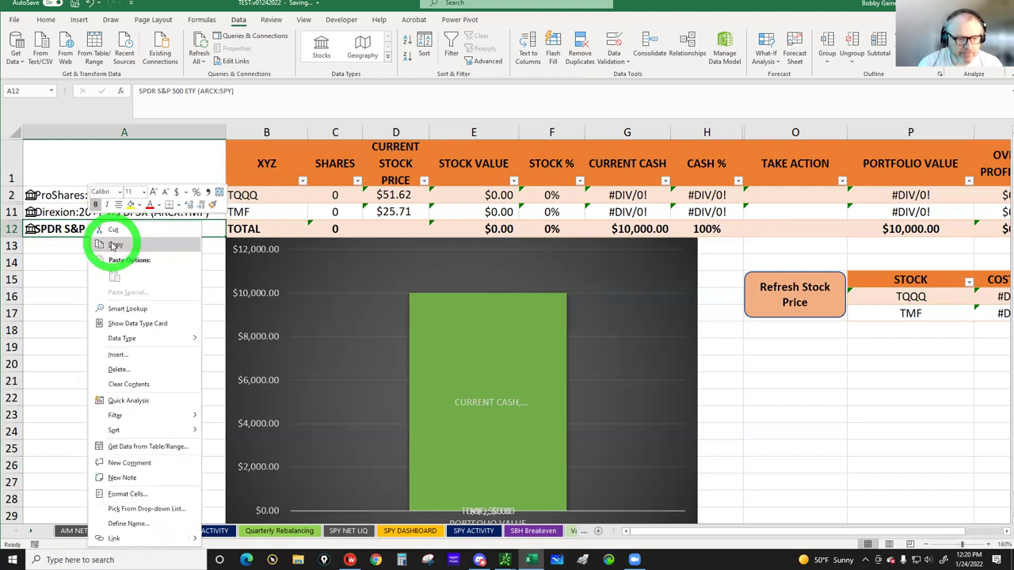
pyautogui.click(111, 247)
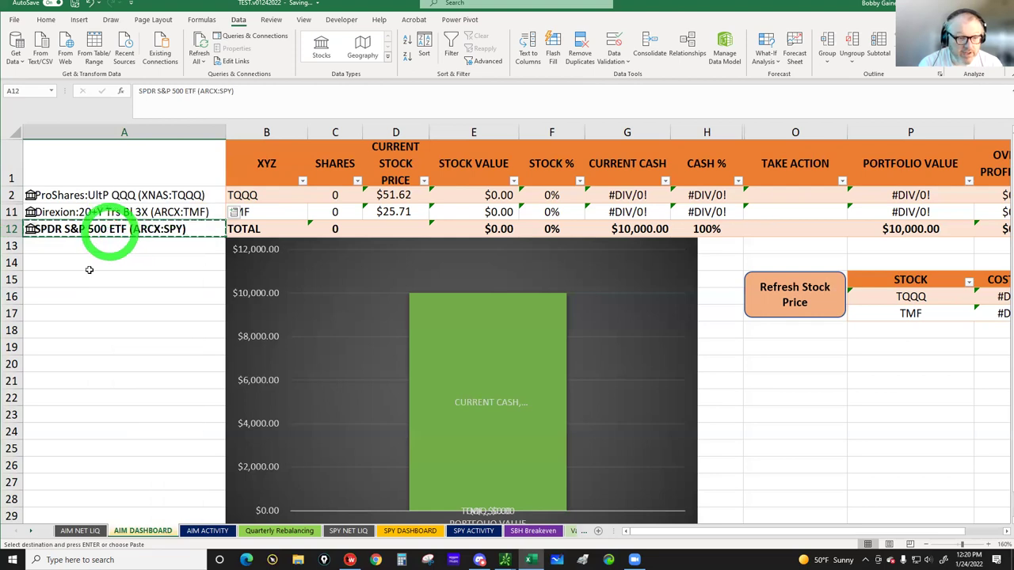
# - Clear the SPY test entry from A12 and inspect the D2 and D11 price formulas
pyautogui.press('Delete')
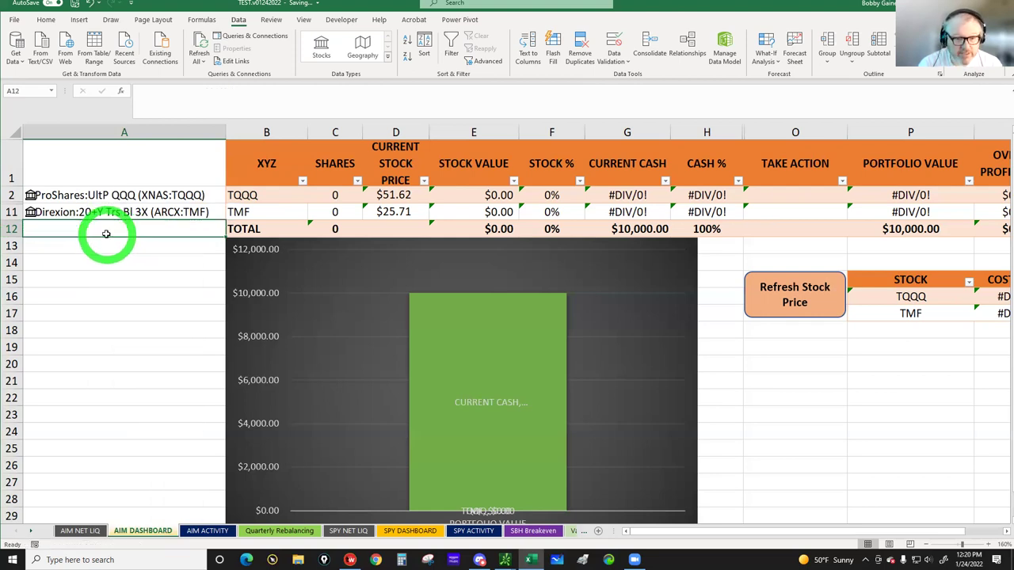
pyautogui.click(256, 195)
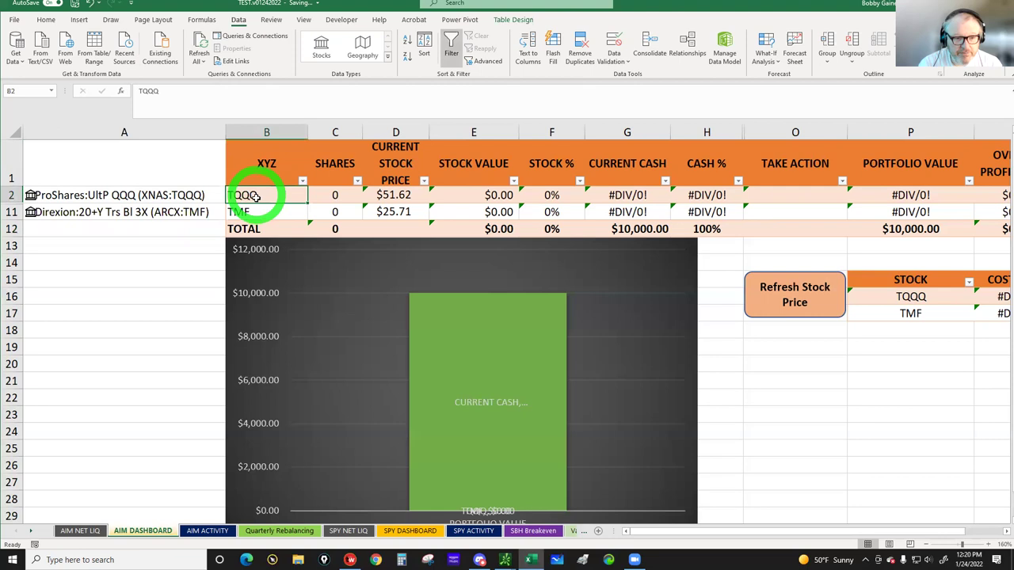
pyautogui.click(255, 210)
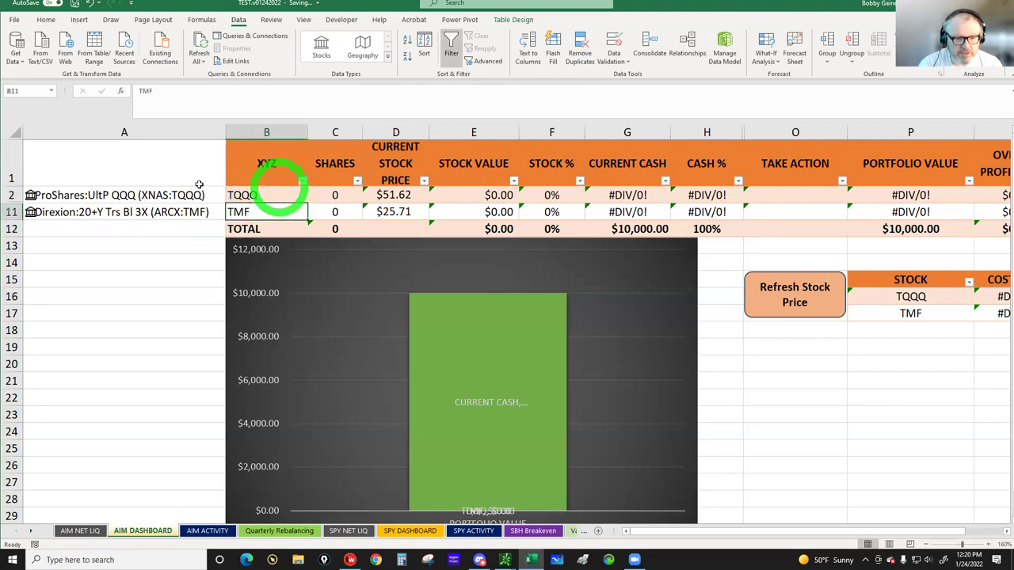
pyautogui.click(137, 133)
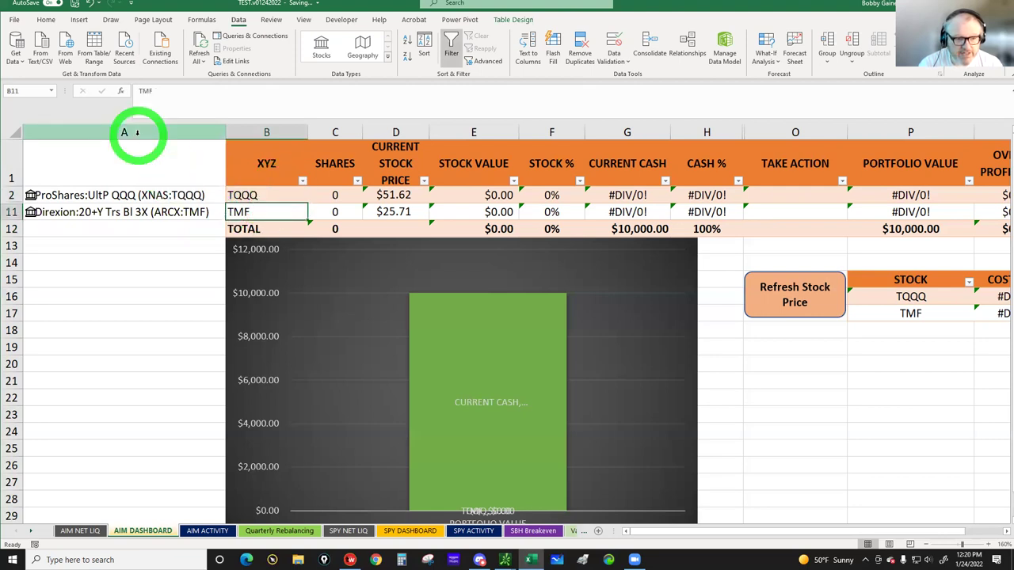
pyautogui.click(394, 195)
pyautogui.click(146, 92)
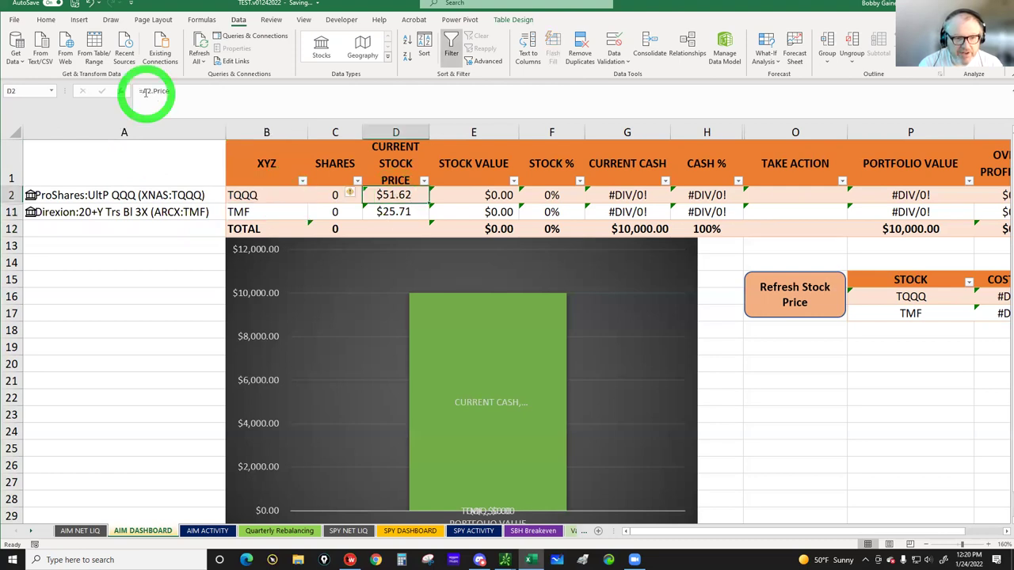
pyautogui.click(400, 206)
pyautogui.click(387, 214)
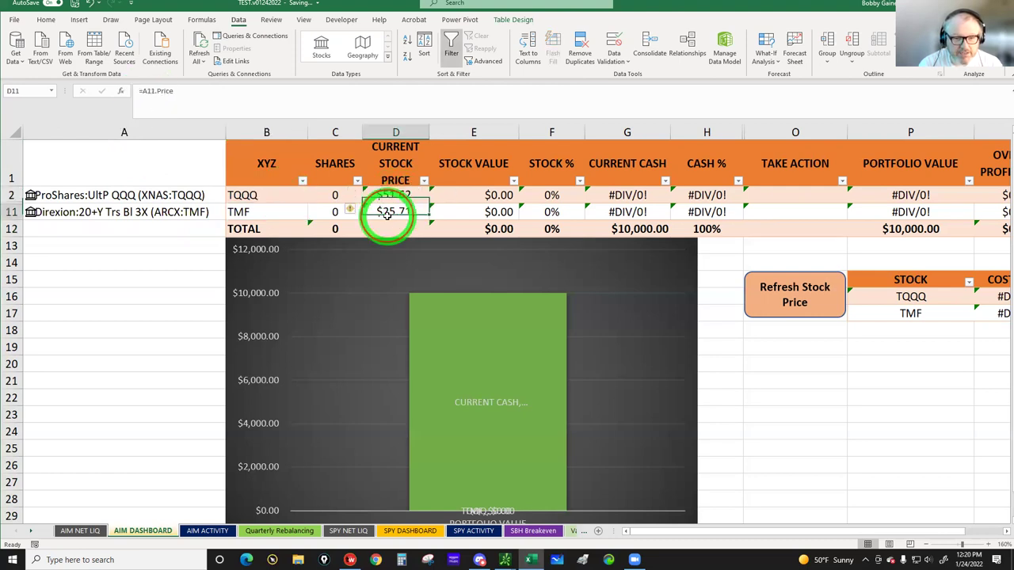
# - Recheck the TQQQ and TMF names, tickers and D2 price formula, then select column A
pyautogui.click(121, 132)
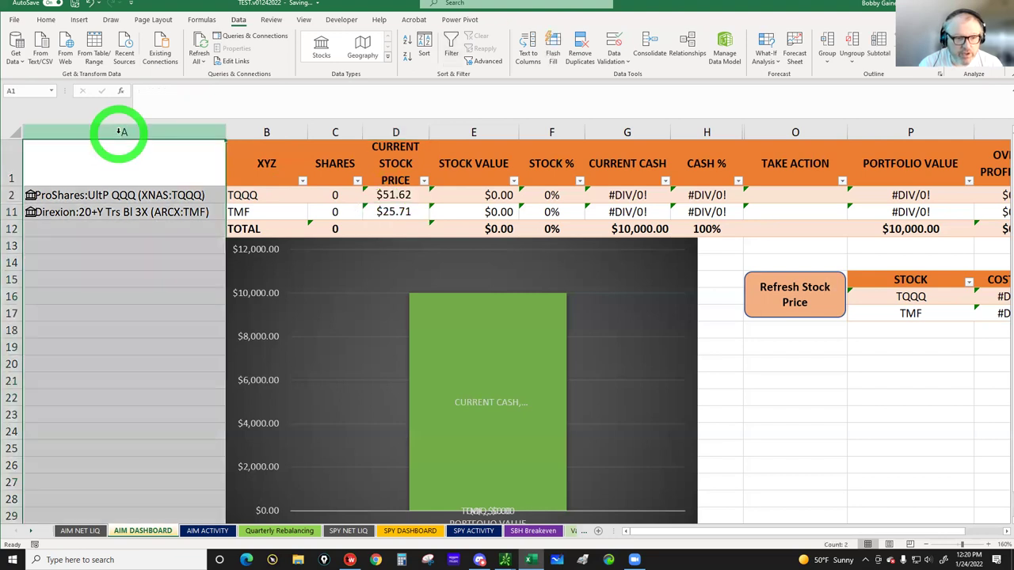
pyautogui.click(90, 195)
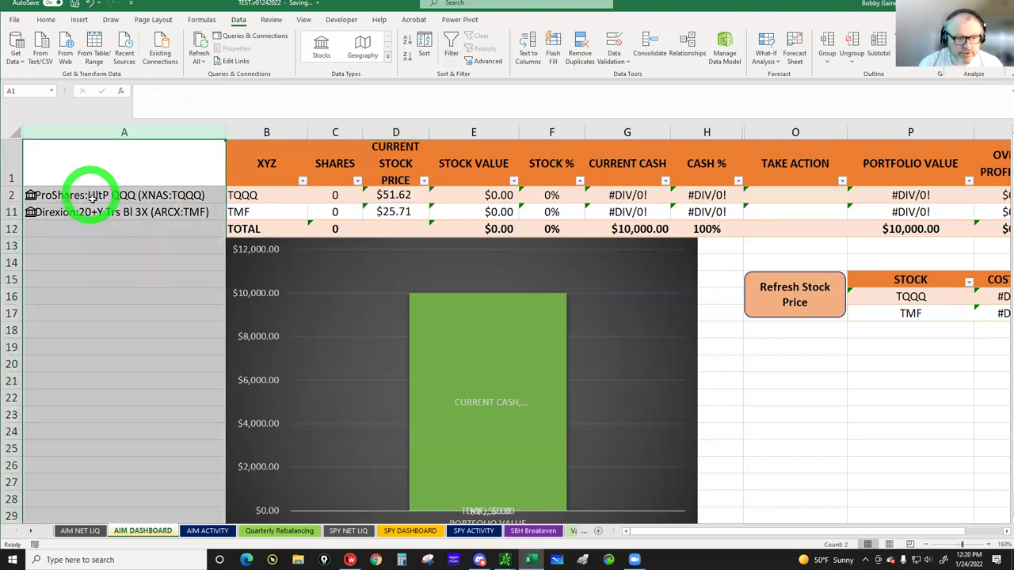
pyautogui.click(290, 204)
pyautogui.click(264, 210)
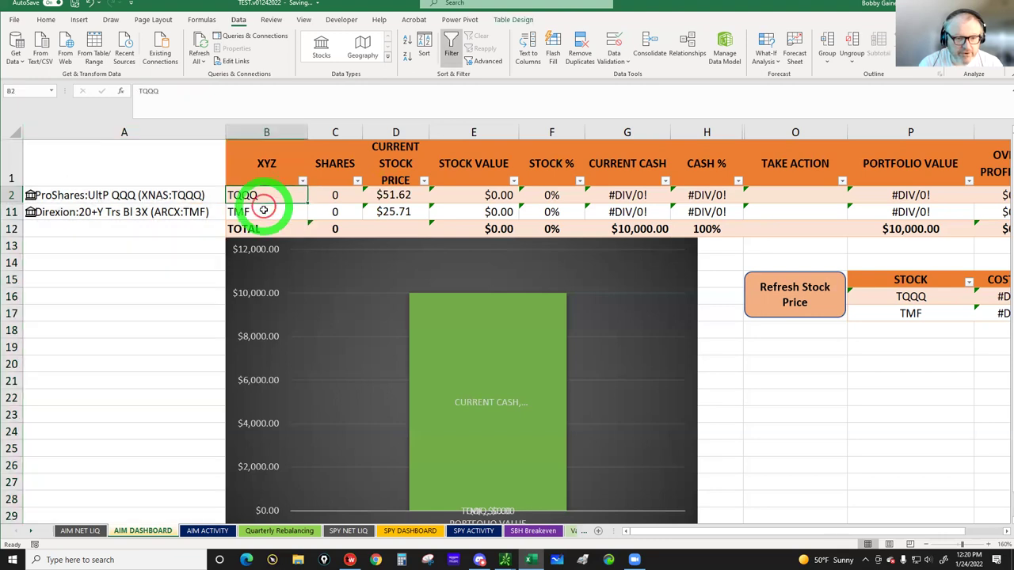
pyautogui.click(171, 195)
pyautogui.click(164, 215)
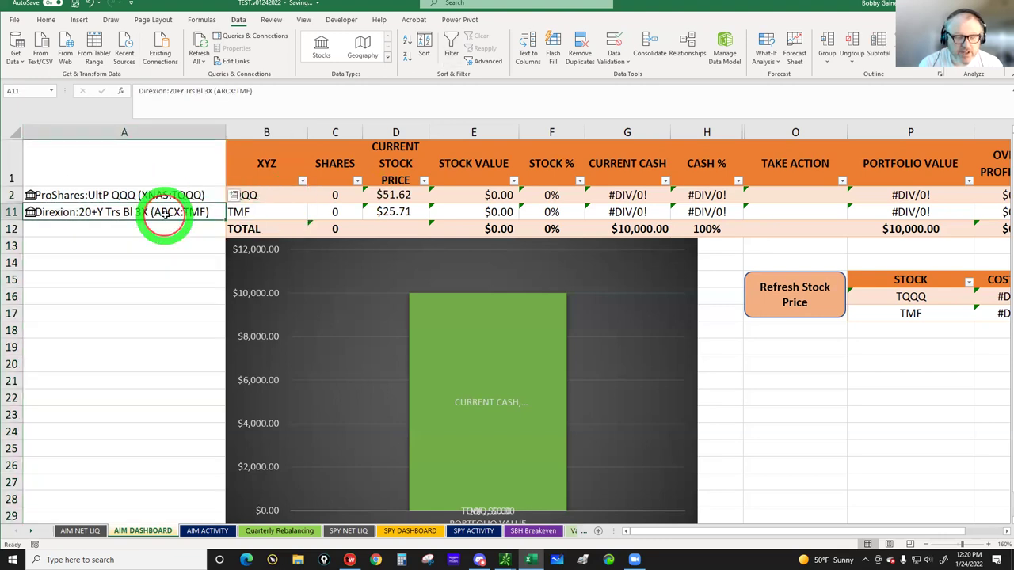
pyautogui.click(187, 191)
pyautogui.click(398, 198)
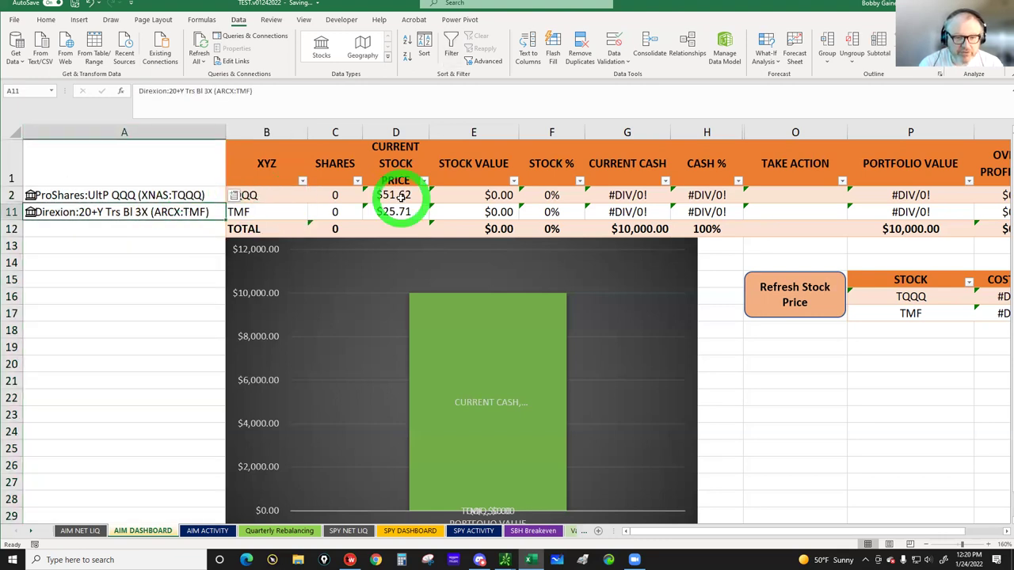
pyautogui.click(189, 188)
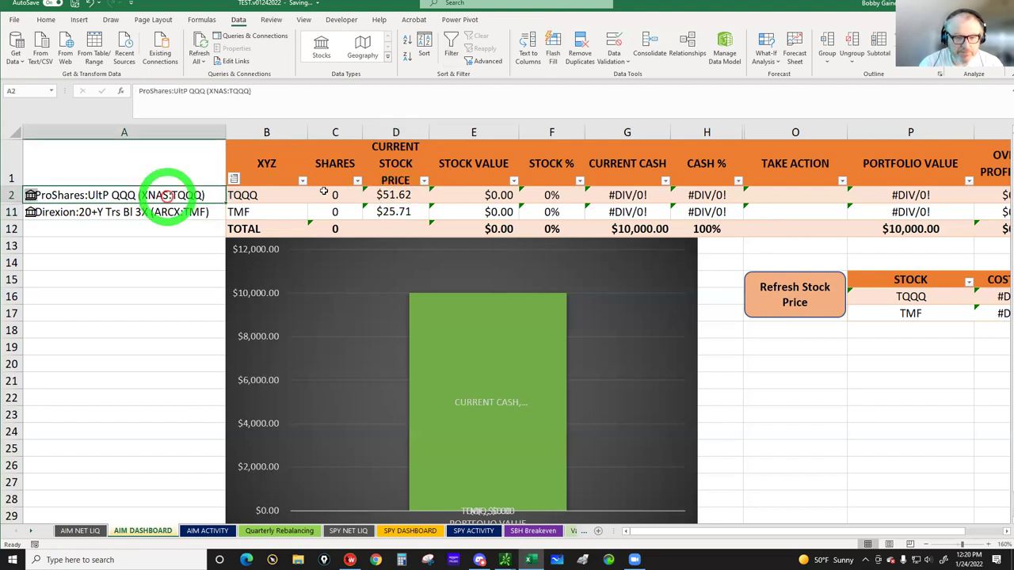
pyautogui.click(86, 140)
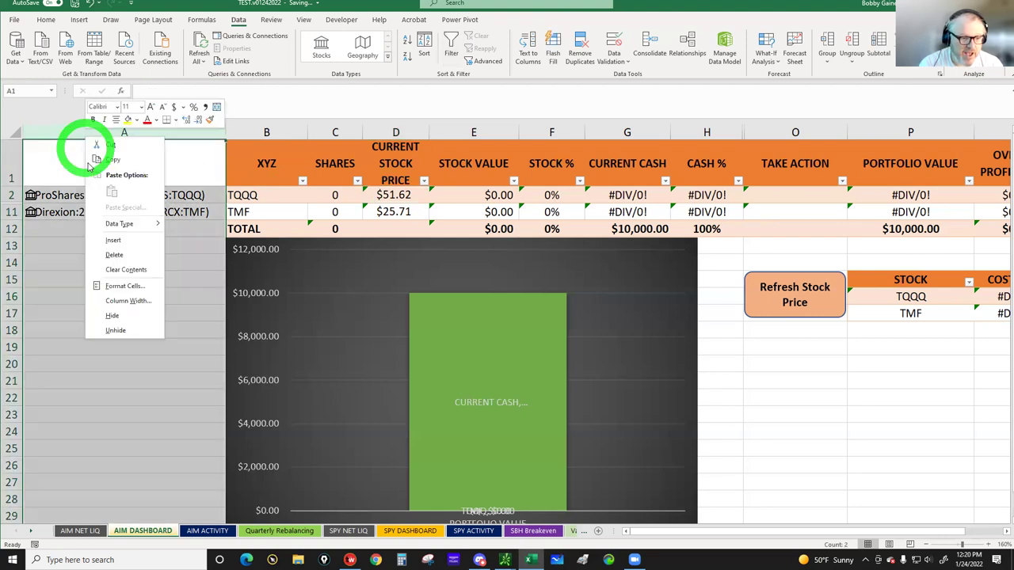
# - Hide column A from its right-click menu, leaving TQQQ as the first visible entry
pyautogui.click(114, 255)
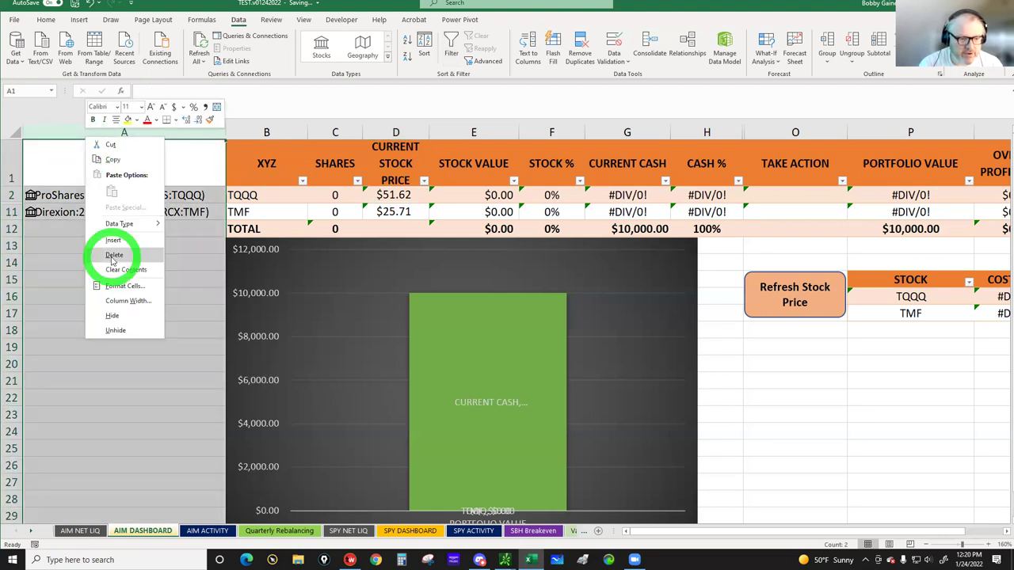
pyautogui.click(99, 315)
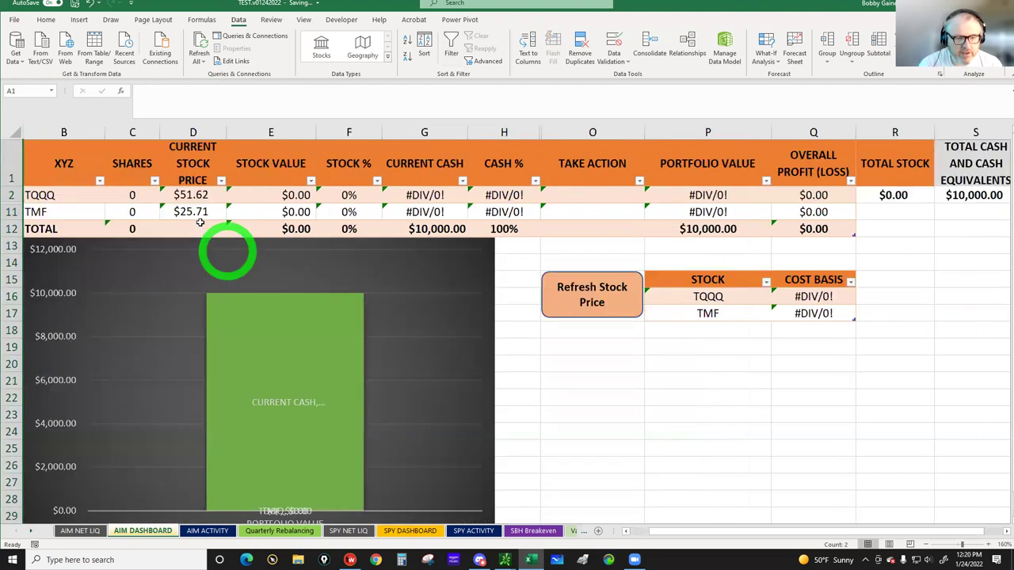
pyautogui.click(193, 196)
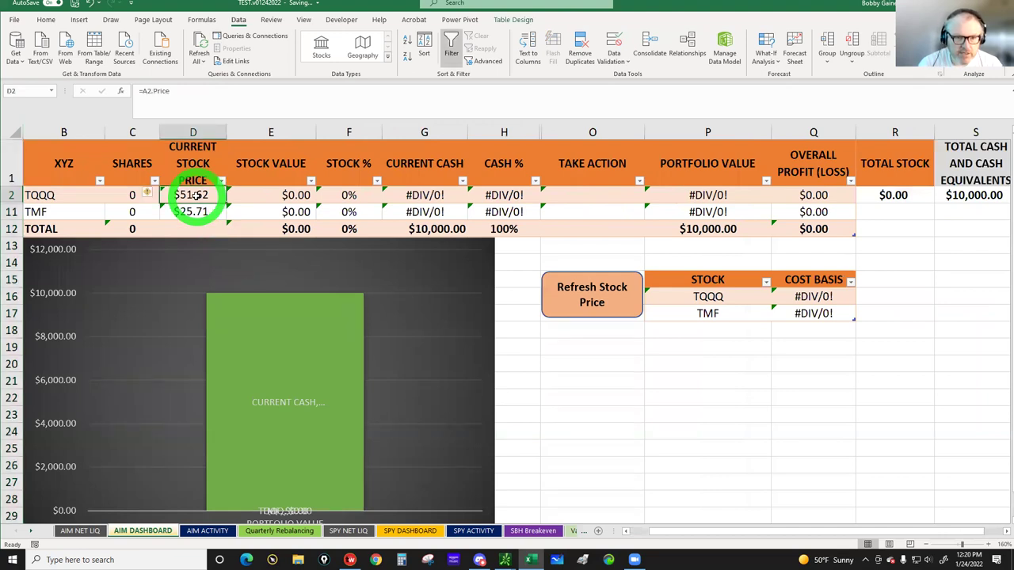
# - Click through dashboard cells and sheet tabs, returning to the TQQQ current price cell
pyautogui.click(655, 537)
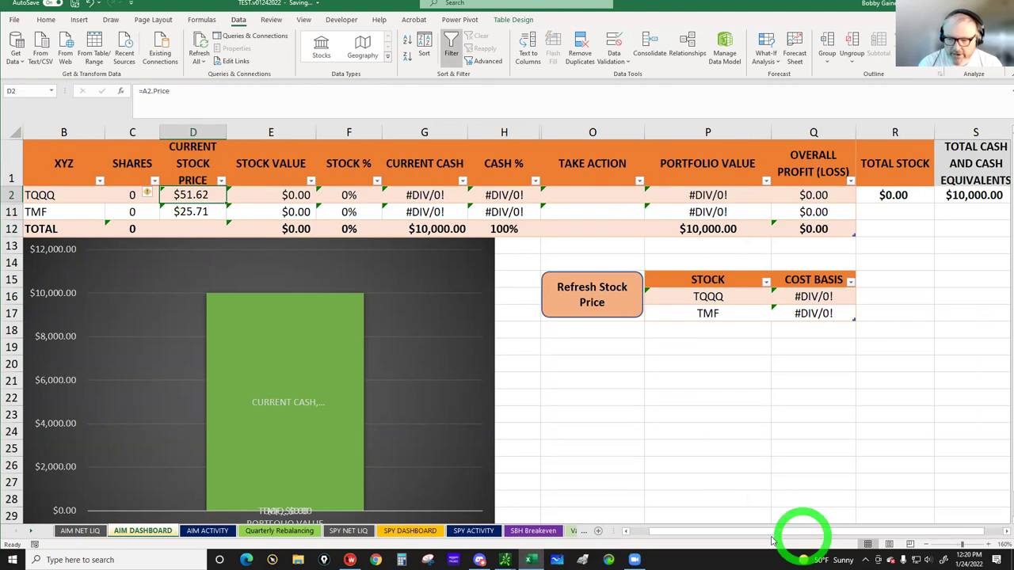
pyautogui.click(422, 297)
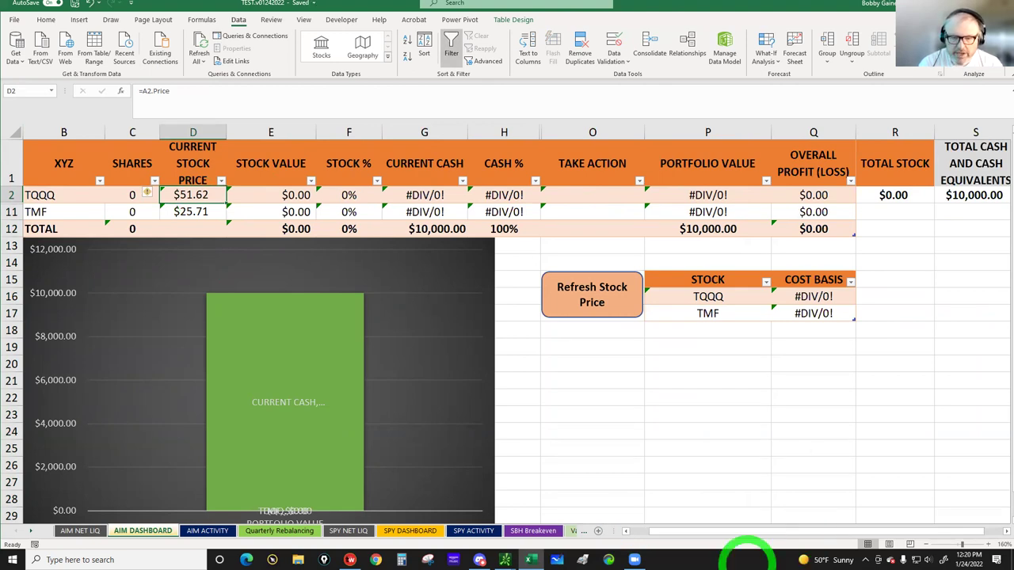
pyautogui.click(616, 309)
pyautogui.click(412, 533)
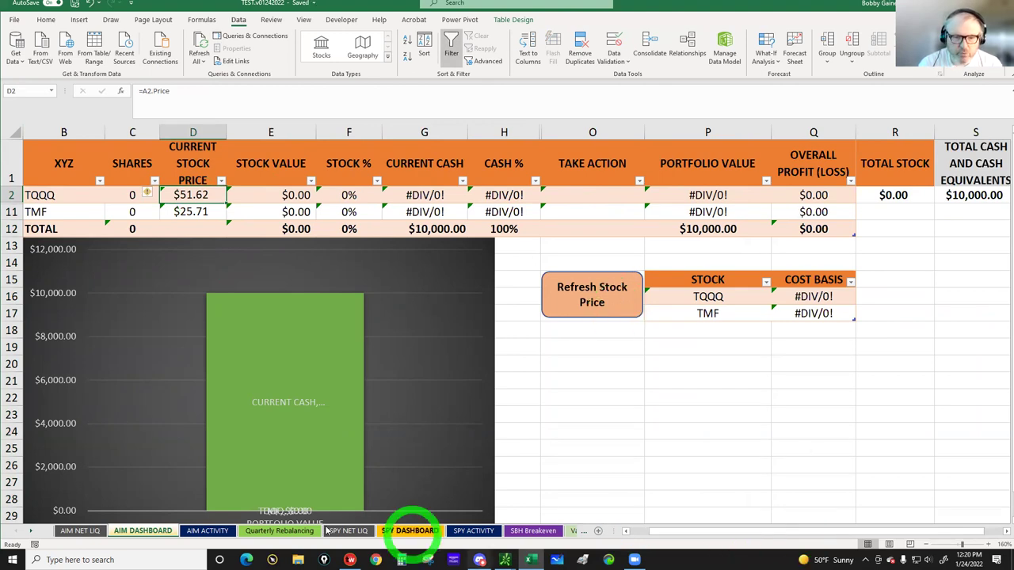
pyautogui.click(176, 195)
pyautogui.click(654, 206)
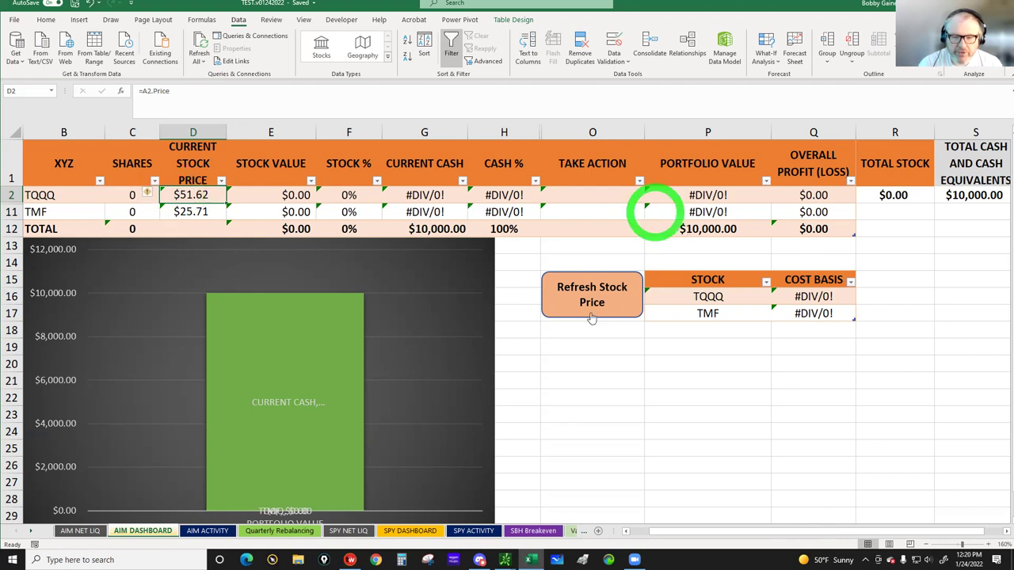
pyautogui.click(181, 200)
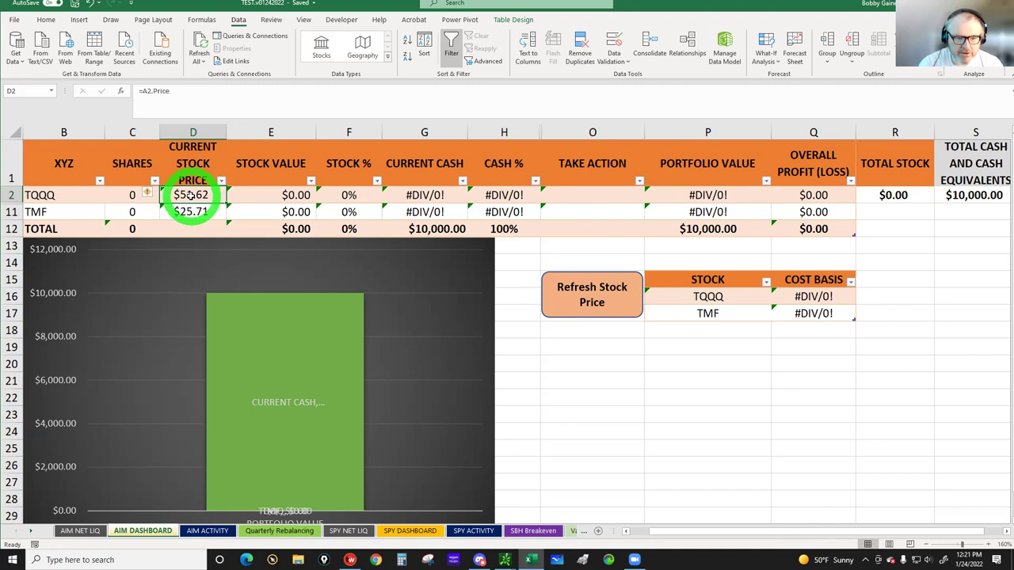
# - Refresh stock prices to TQQQ $48.47 and TMF $25.70, then check the P12 total and D2
pyautogui.click(590, 301)
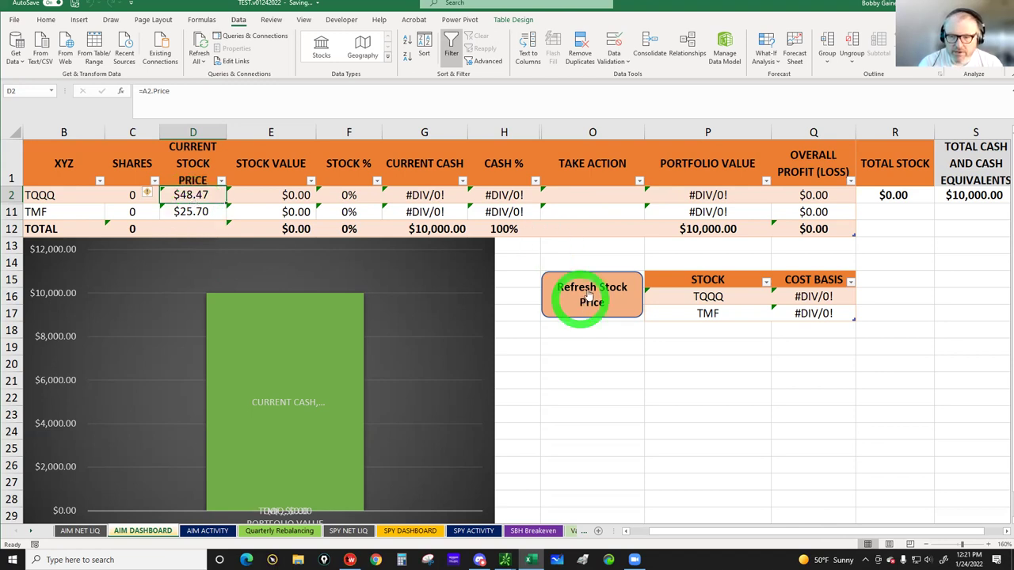
pyautogui.click(707, 229)
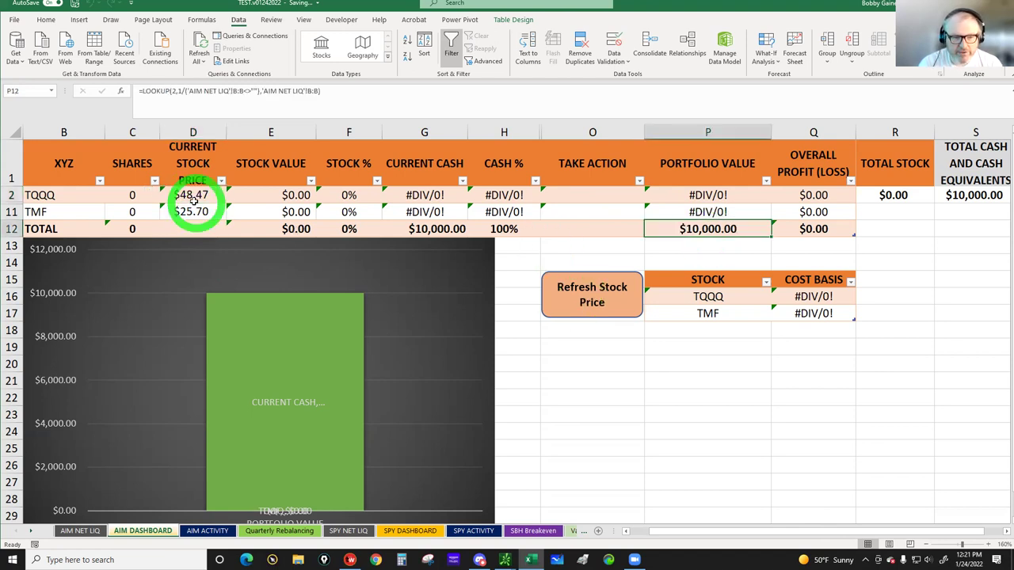
pyautogui.click(183, 196)
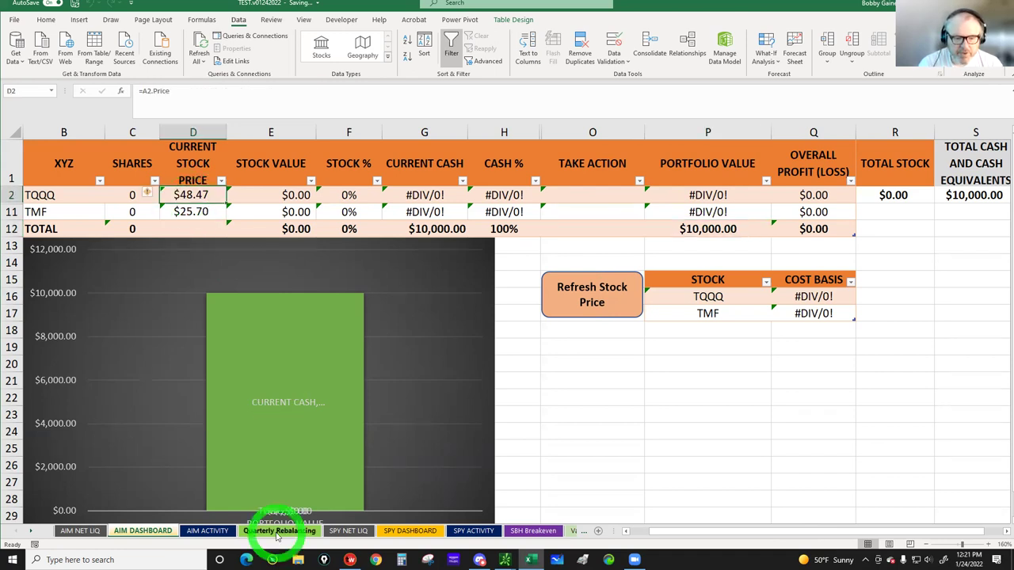
pyautogui.click(188, 196)
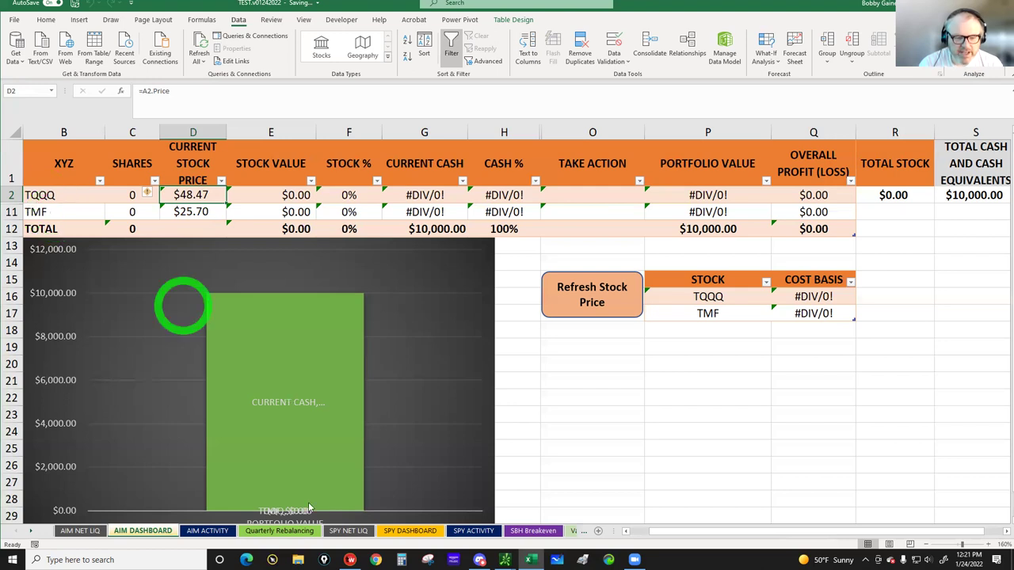
# - On Quarterly Rebalancing, inspect the 70%/20% targets and the BUY 144 and BUY 77 SHARES formulas
pyautogui.click(279, 531)
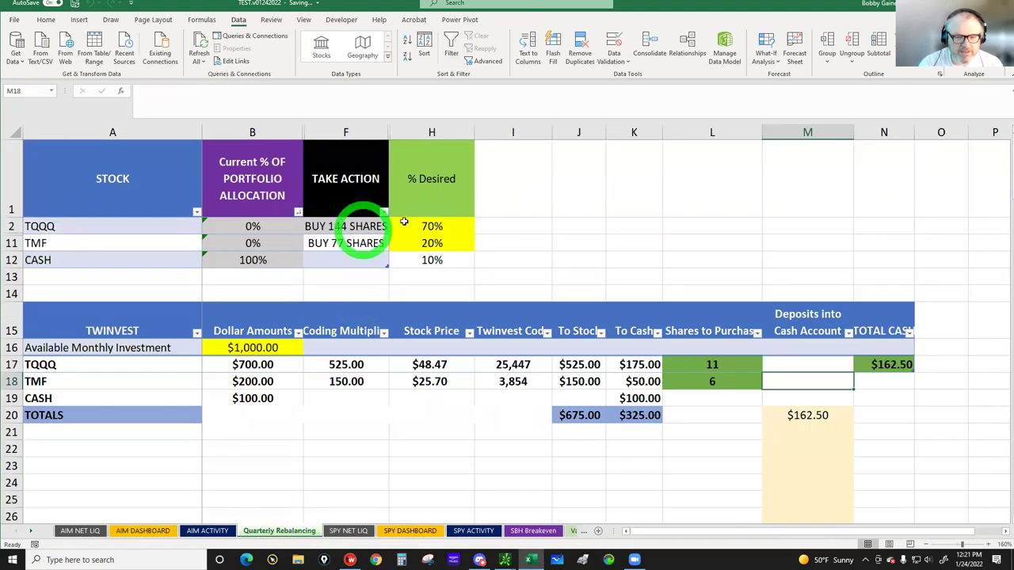
pyautogui.click(428, 227)
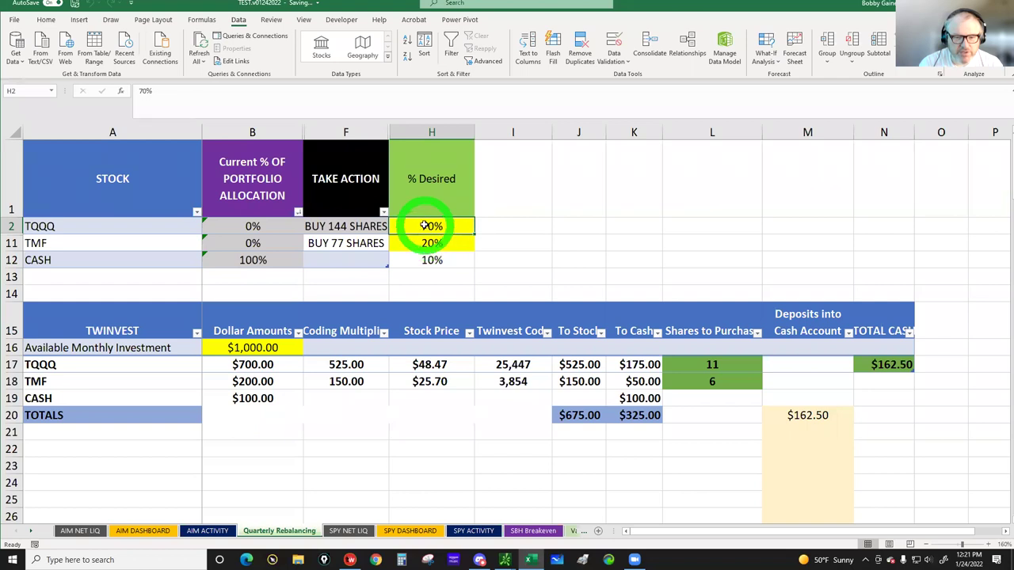
pyautogui.click(64, 224)
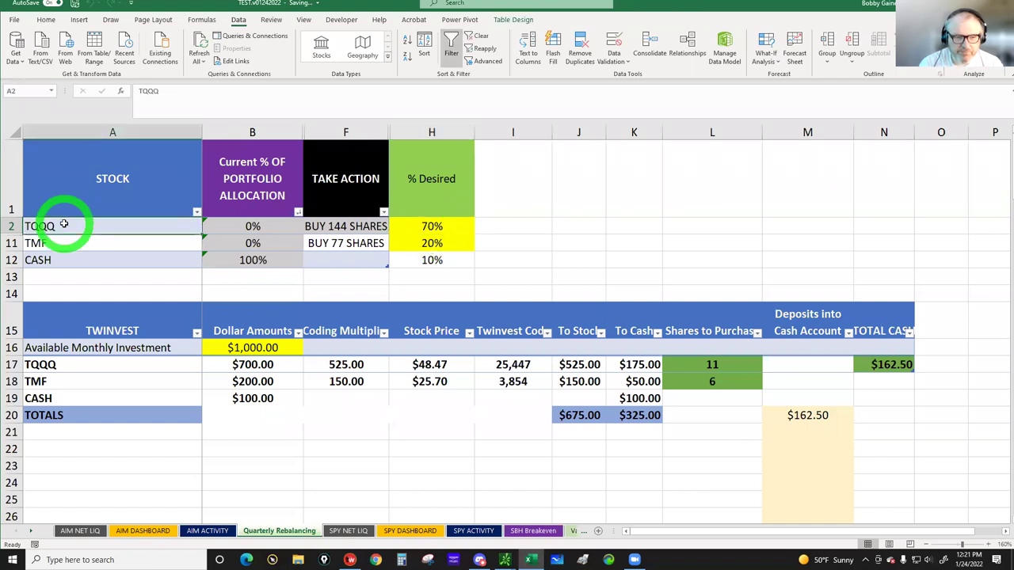
pyautogui.click(334, 227)
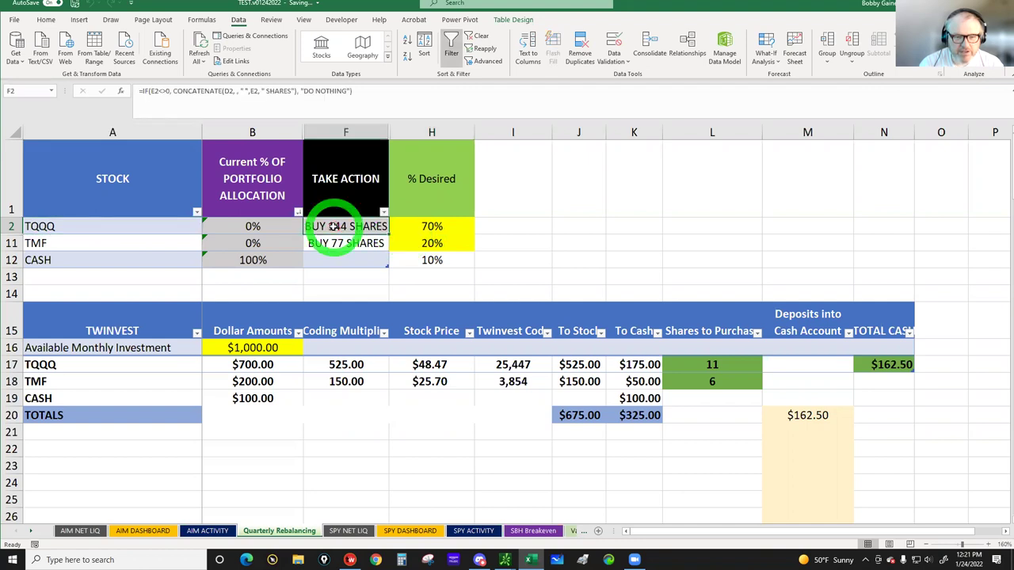
pyautogui.click(431, 244)
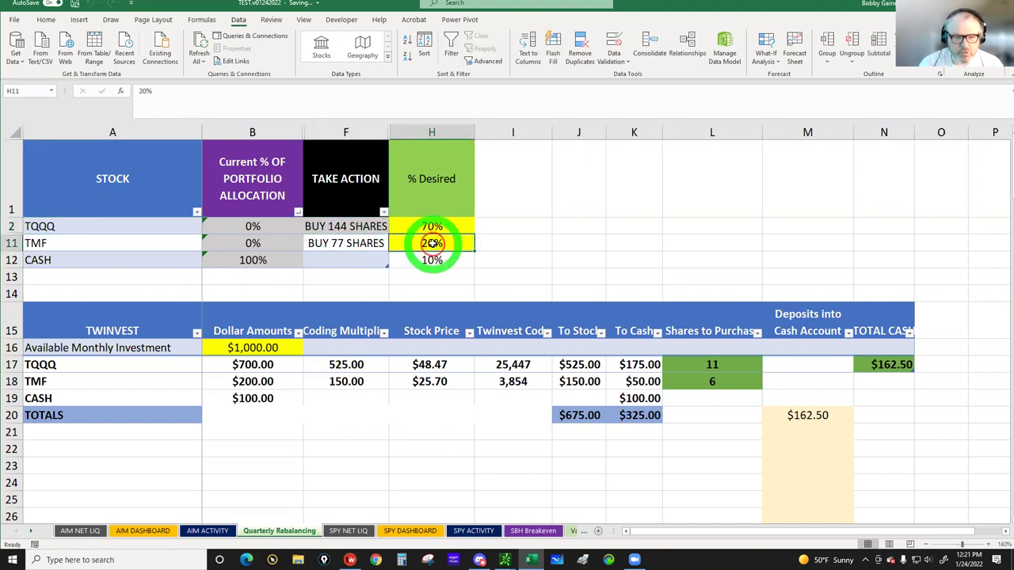
pyautogui.click(334, 244)
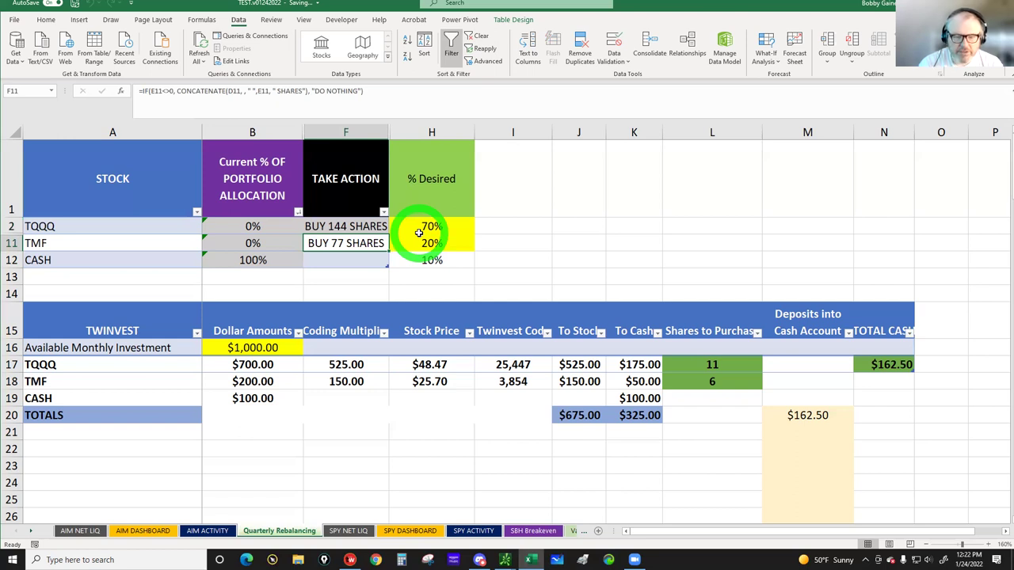
# - Trace how the $1,000.00 monthly investment splits into $700.00 TQQQ and $200.00 TMF
pyautogui.click(239, 347)
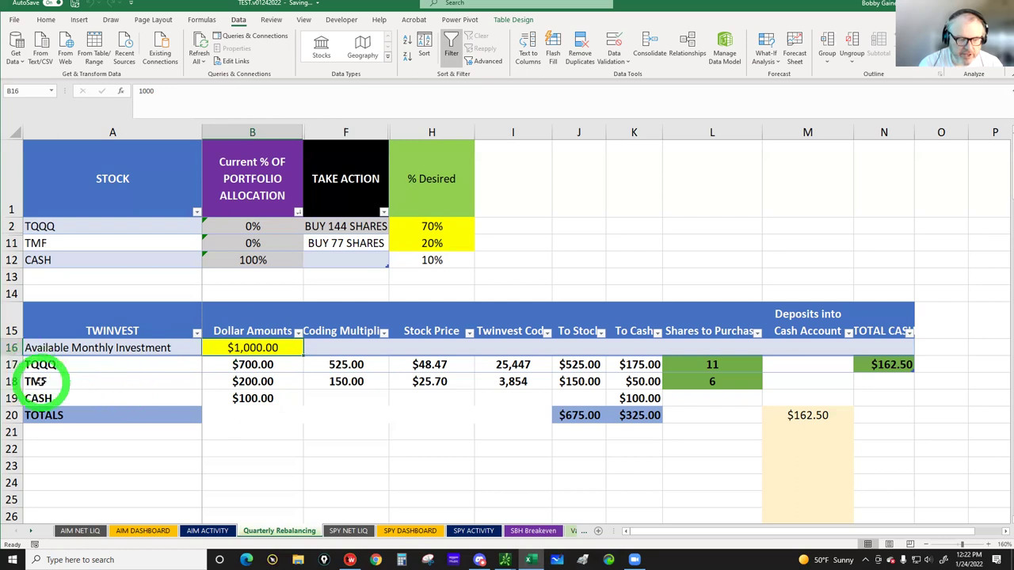
pyautogui.click(433, 226)
pyautogui.moveTo(433, 243); pyautogui.dragTo(432, 226)
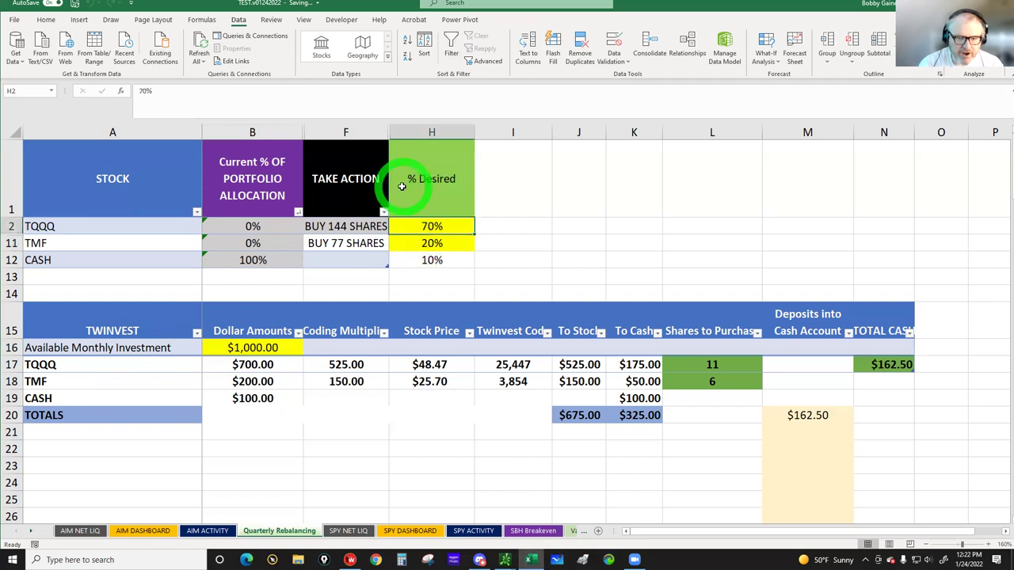
pyautogui.click(427, 243)
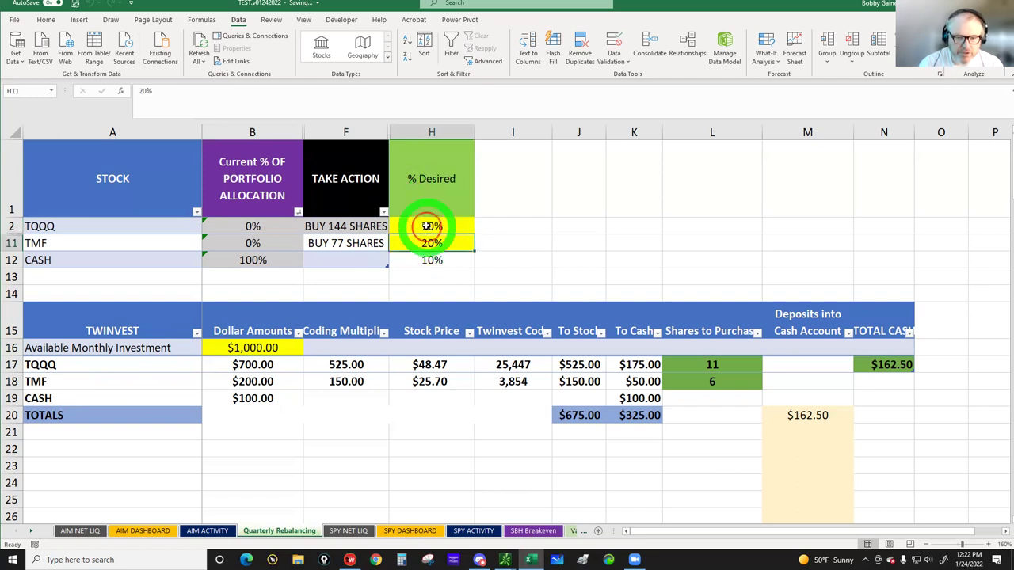
pyautogui.click(426, 226)
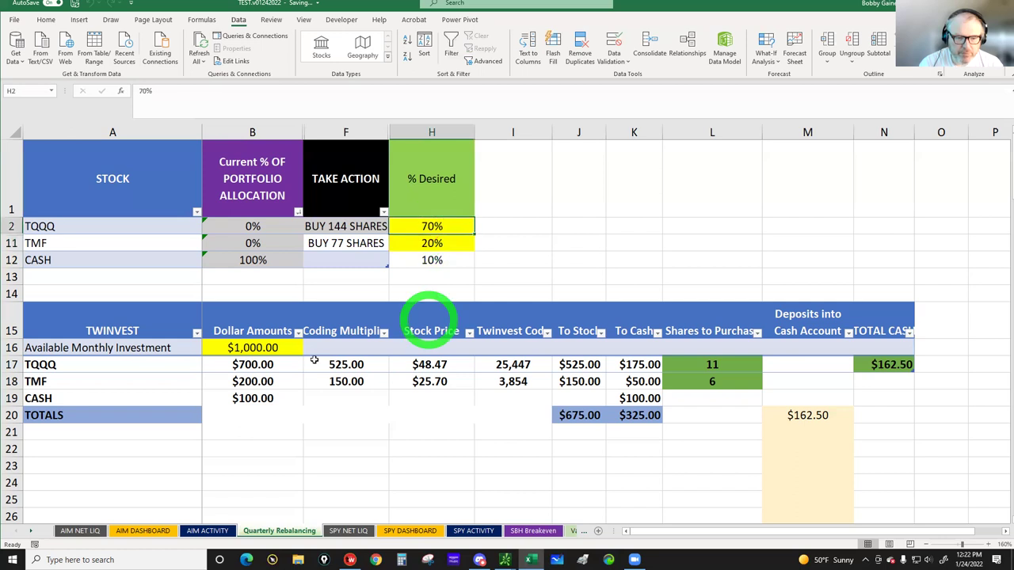
pyautogui.click(255, 348)
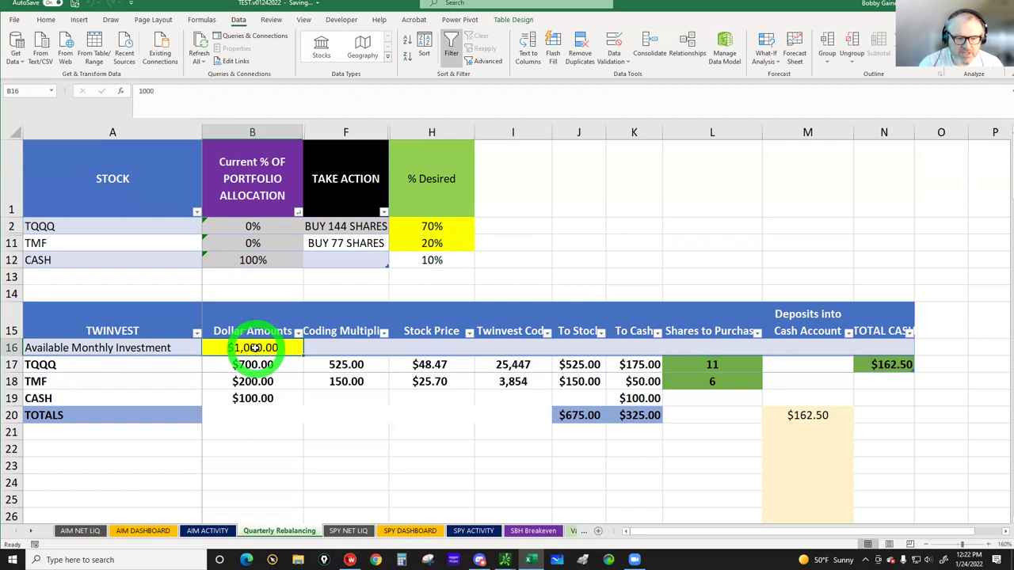
pyautogui.click(253, 366)
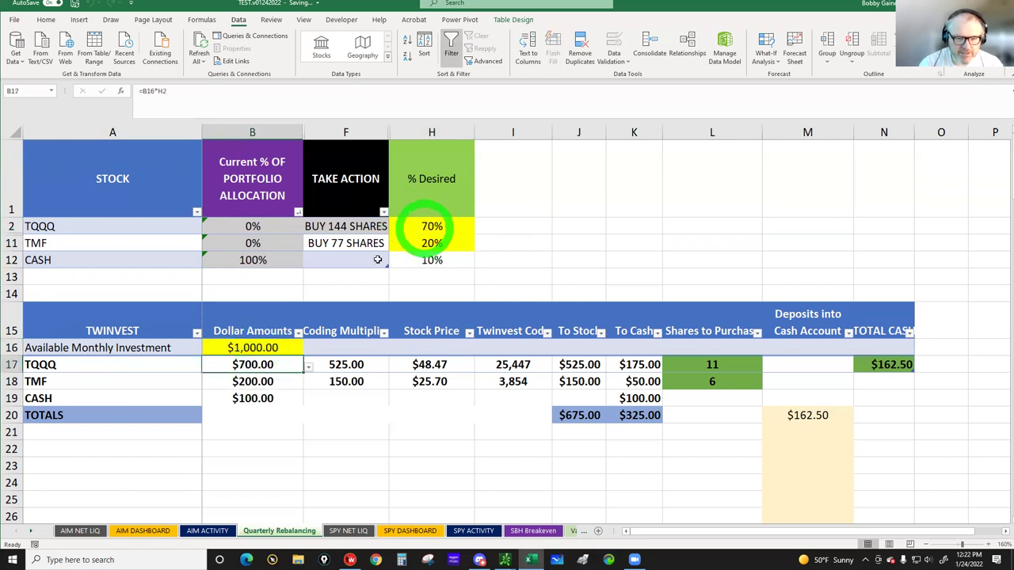
pyautogui.click(249, 383)
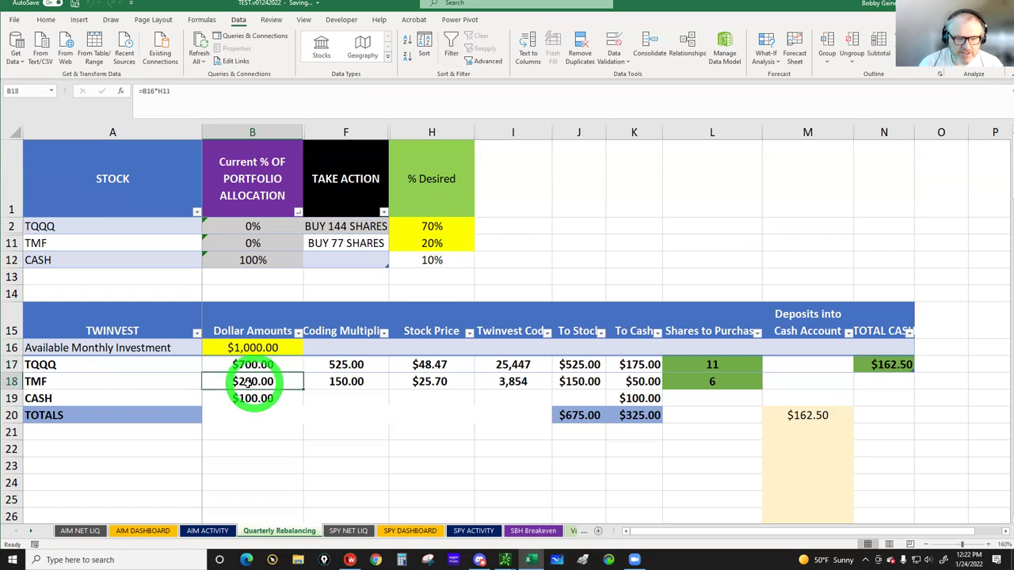
pyautogui.click(430, 226)
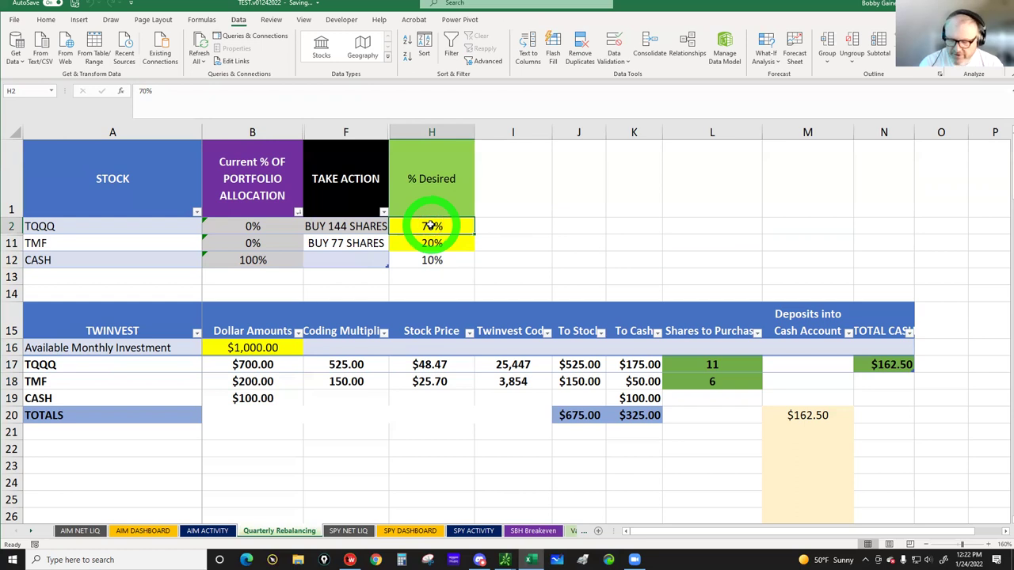
# - Test a 60% TQQQ target, then restore it to 70% so TQQQ reads BUY 144 SHARES
pyautogui.write('60')
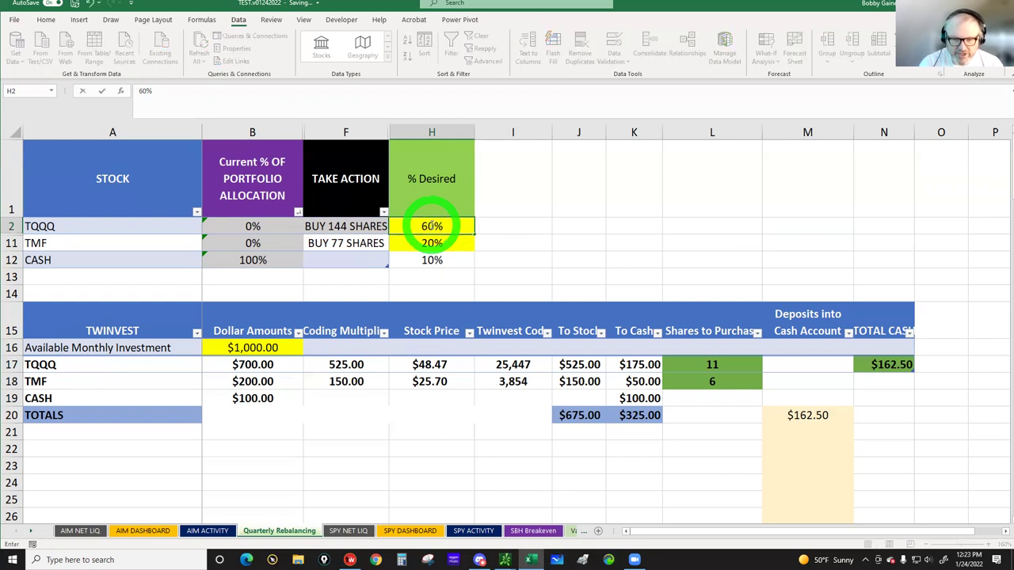
pyautogui.click(447, 243)
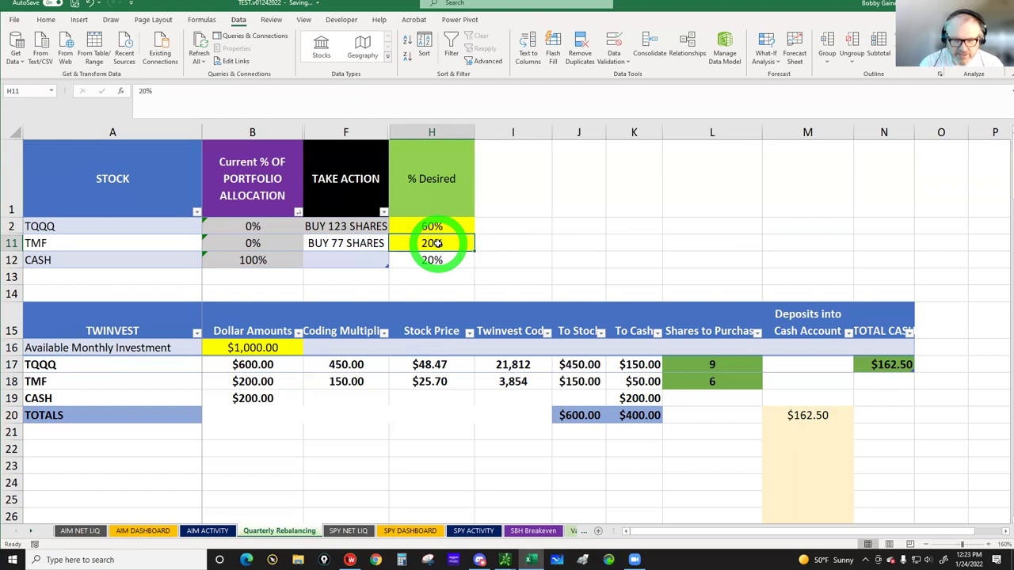
pyautogui.click(432, 242)
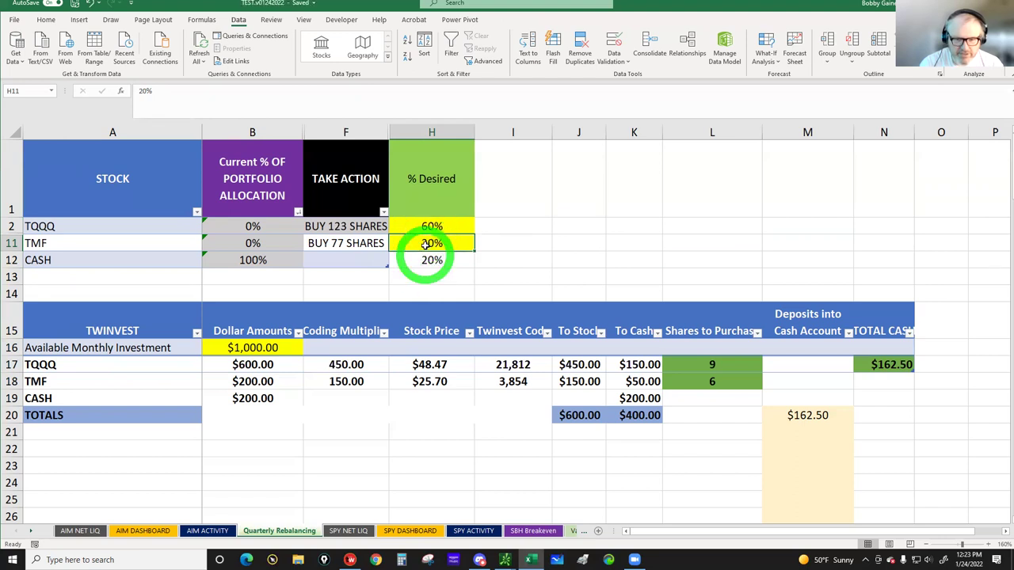
pyautogui.click(427, 226)
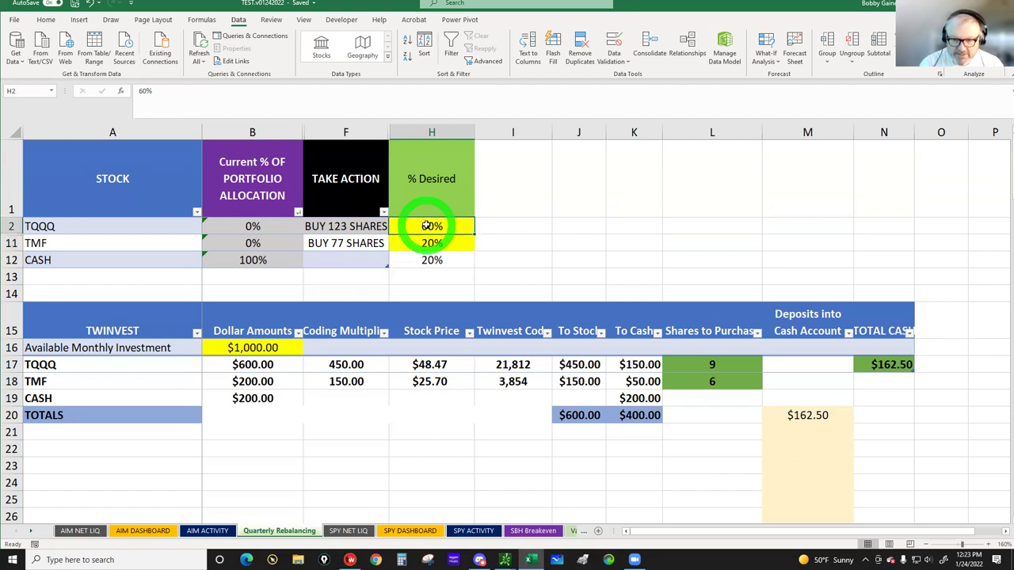
pyautogui.write('70')
pyautogui.press('Return')
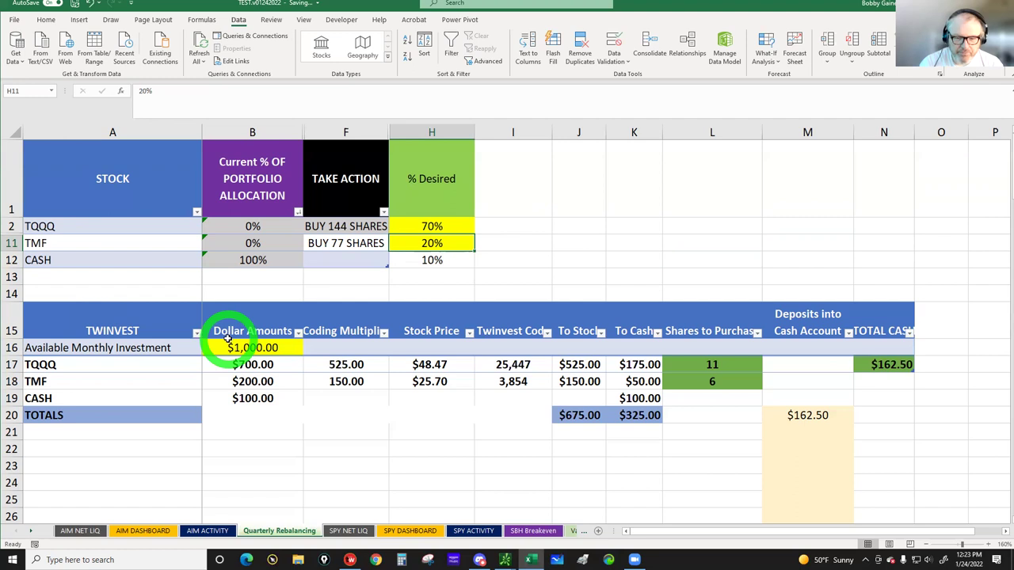
# - Inspect the TQQQ and TMF share-count, stock-amount and to-cash formulas
pyautogui.click(733, 365)
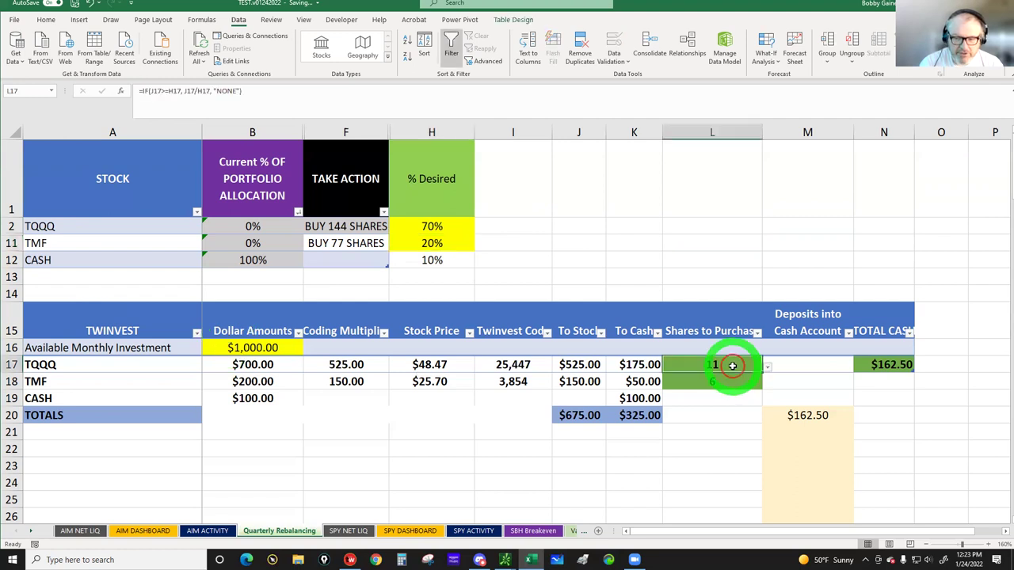
pyautogui.click(724, 385)
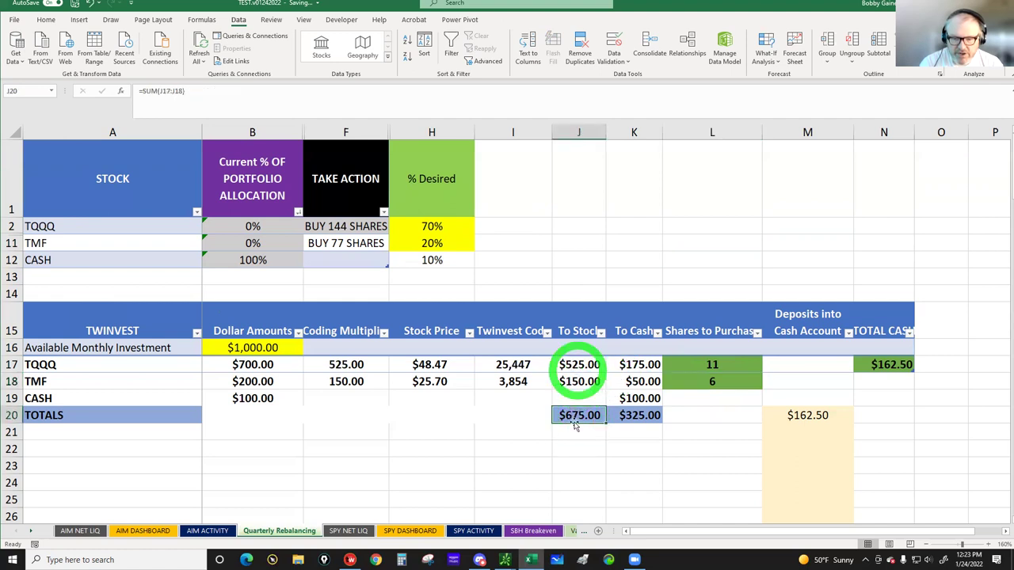
pyautogui.click(573, 365)
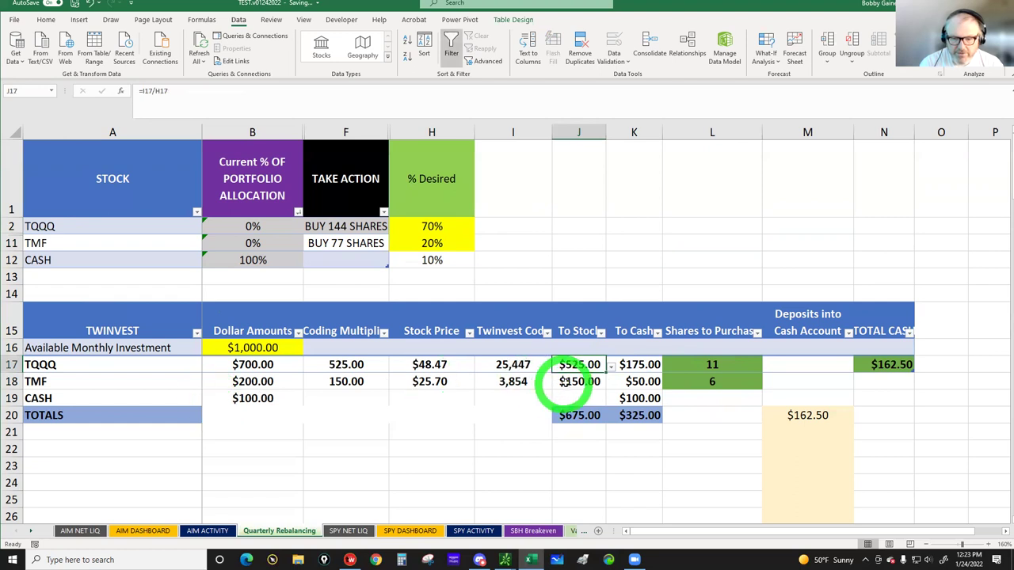
pyautogui.click(567, 384)
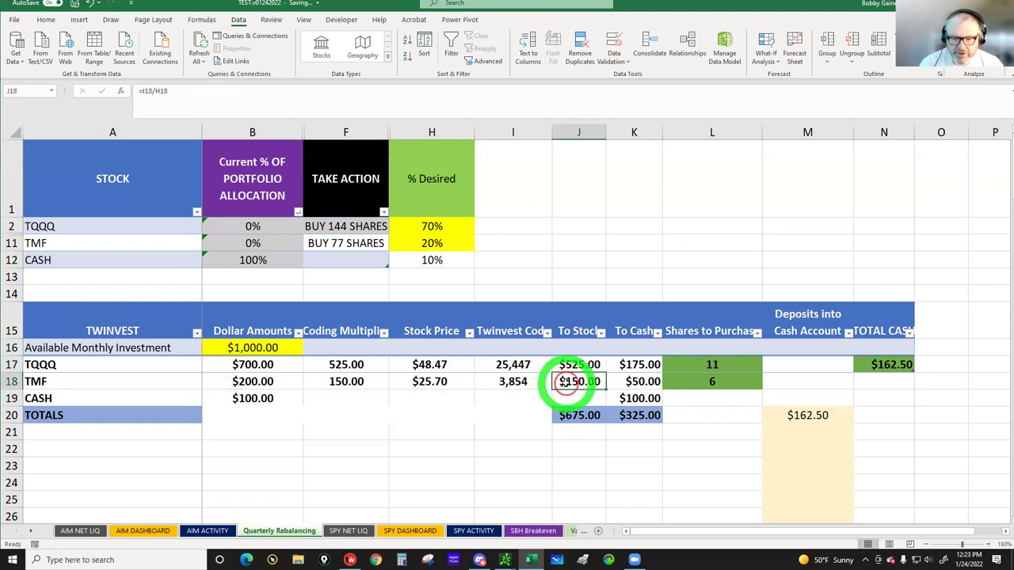
pyautogui.click(639, 369)
pyautogui.click(637, 399)
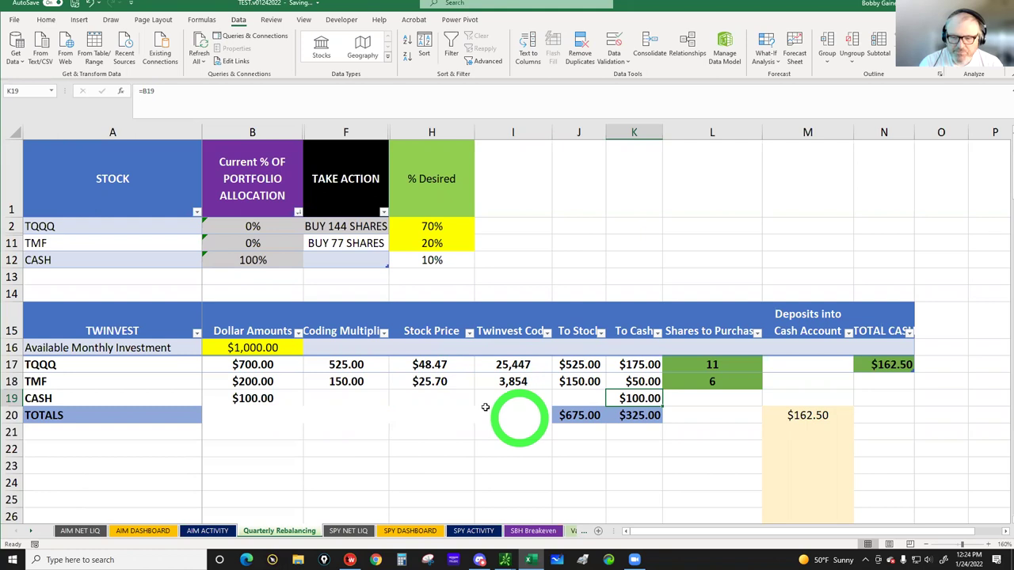
# - Check the total cash and to-cash total formulas, then select the $162.50 deposit cell
pyautogui.click(892, 364)
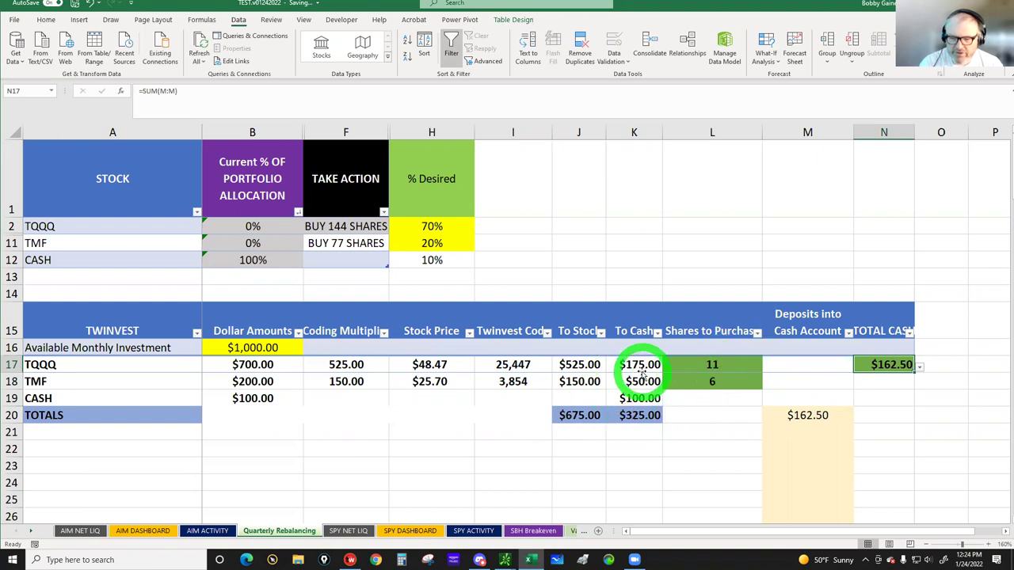
pyautogui.click(638, 415)
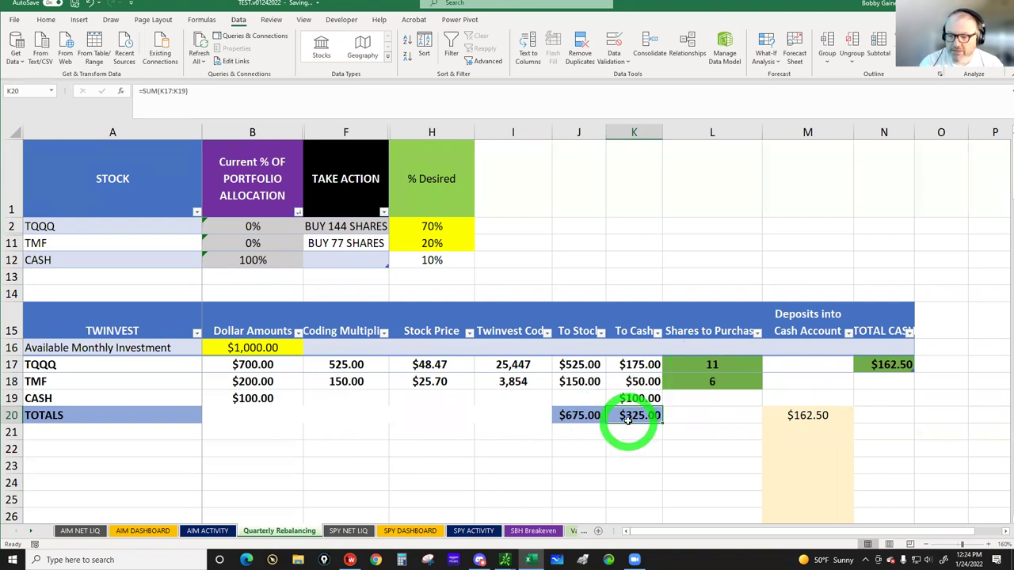
pyautogui.click(810, 415)
# - Enter cash-account deposits of $325.00 and $400.00
pyautogui.write('325')
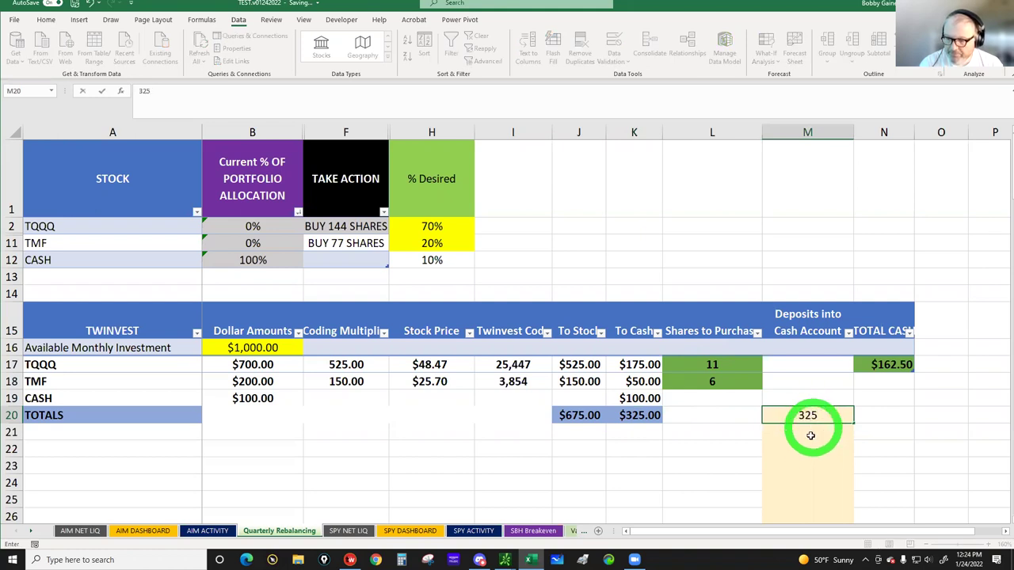
pyautogui.press('Return')
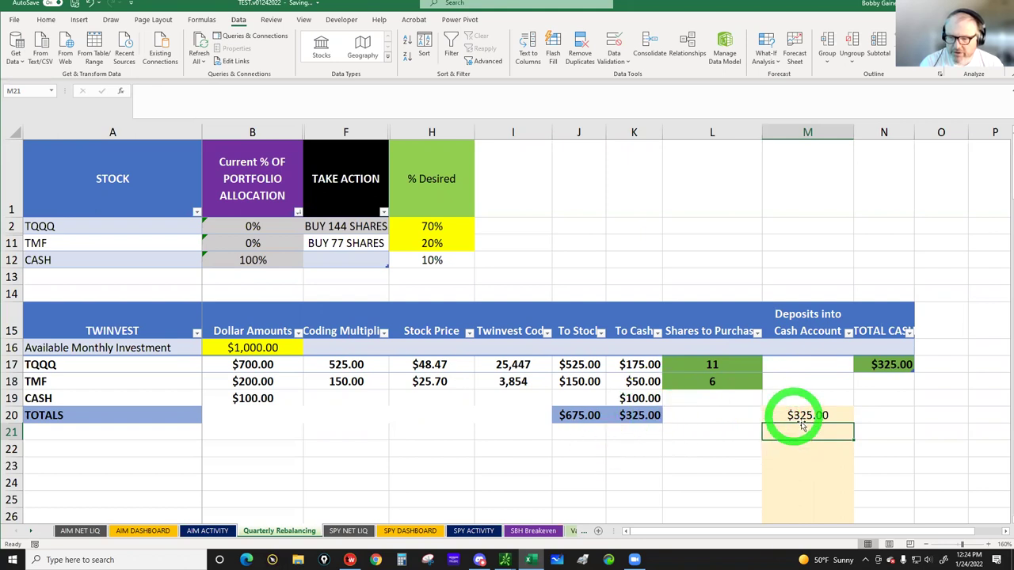
pyautogui.write('400')
pyautogui.press('Return')
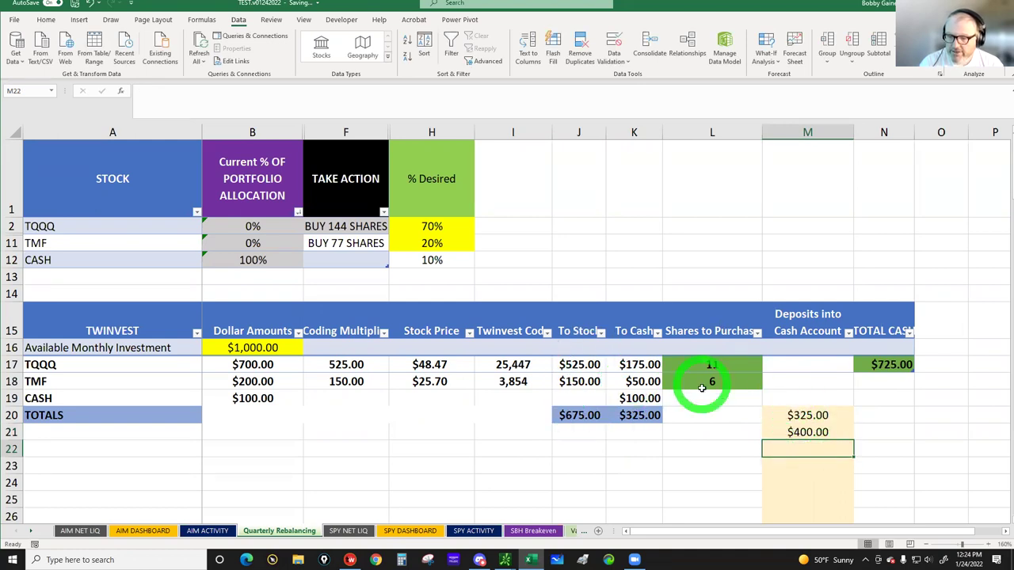
# - Review the monthly investment, the to-cash total and the empty deposit rows below
pyautogui.click(805, 416)
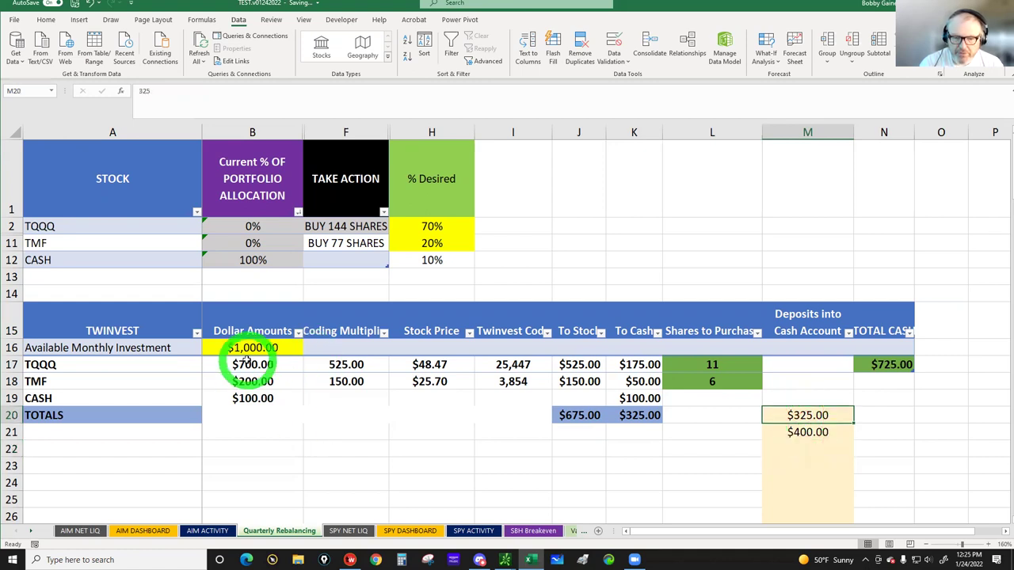
pyautogui.click(246, 349)
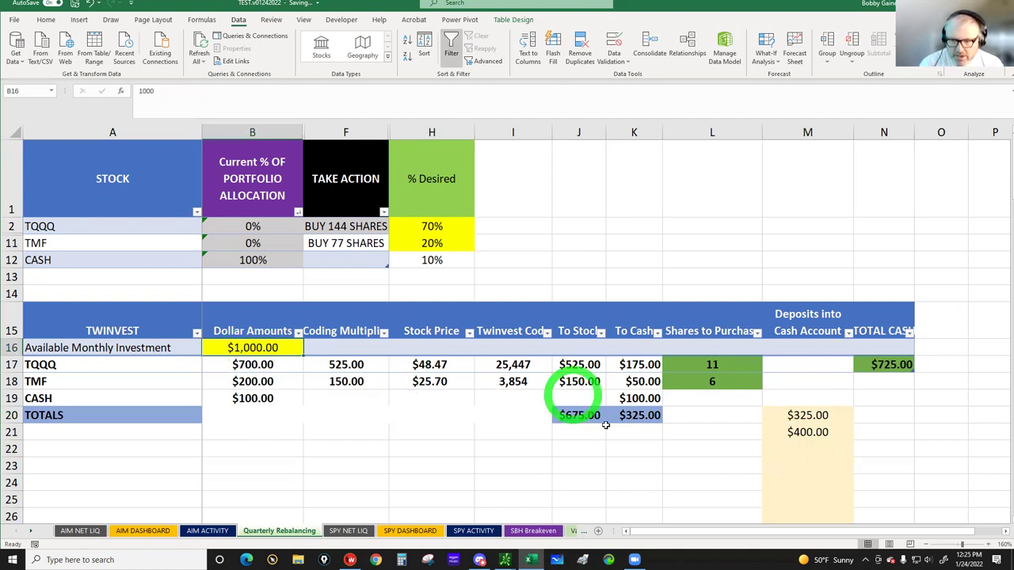
pyautogui.click(639, 415)
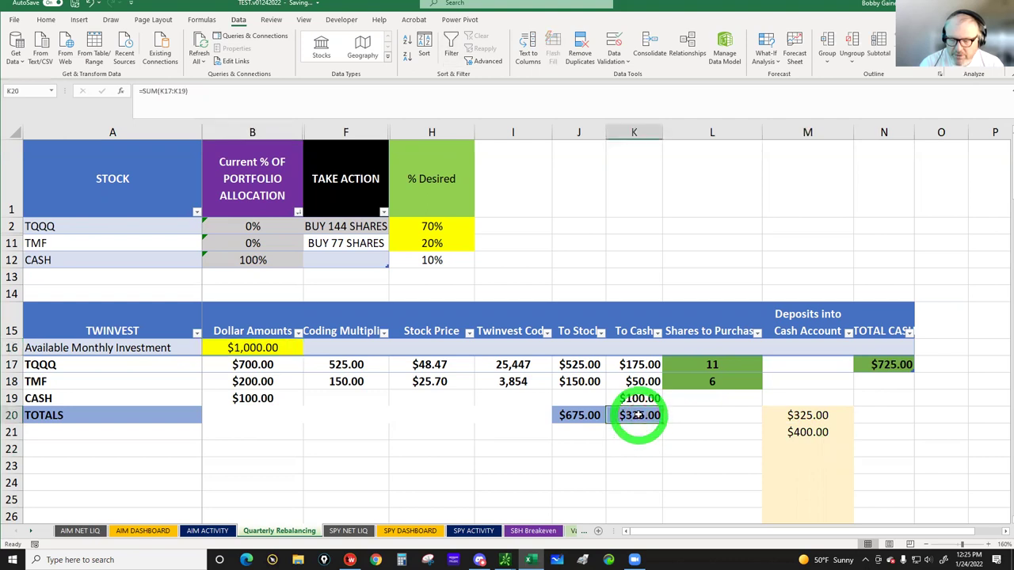
pyautogui.click(807, 417)
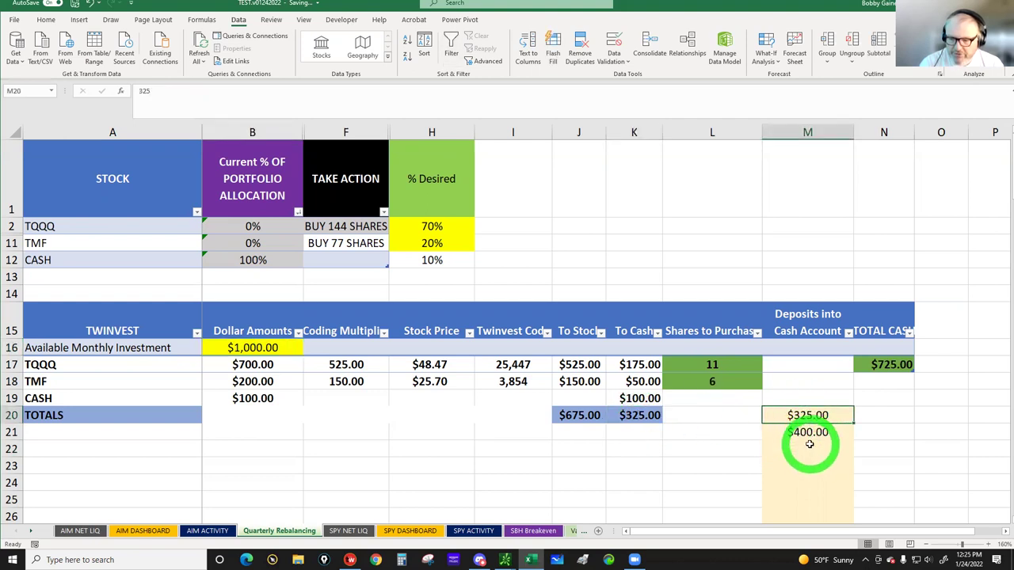
pyautogui.click(808, 450)
pyautogui.click(809, 466)
pyautogui.click(803, 486)
pyautogui.click(808, 500)
pyautogui.click(808, 450)
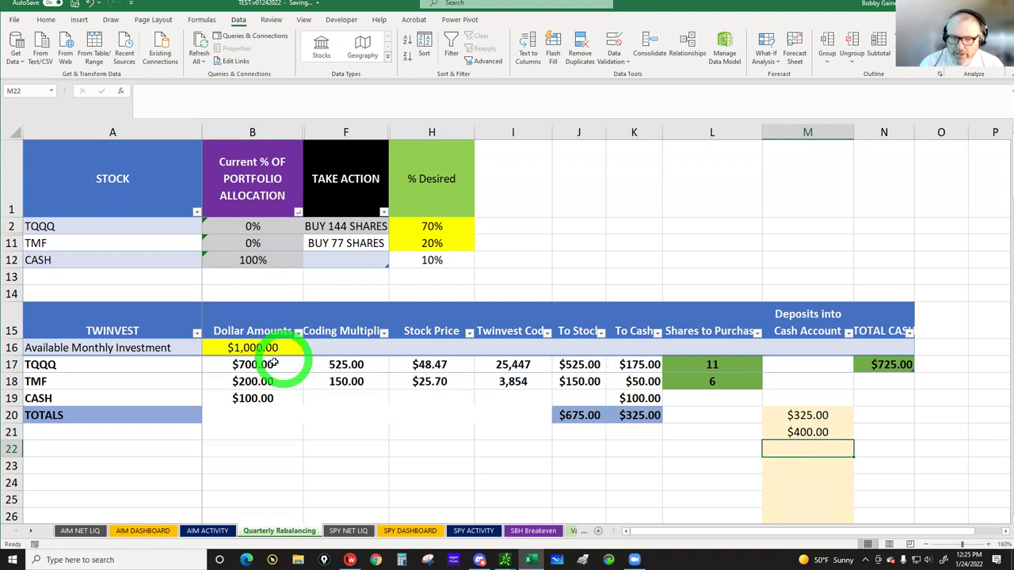
# - Confirm total cash of $725.00, then recheck the 70%/20% targets and BUY 144 SHARES formula
pyautogui.click(881, 363)
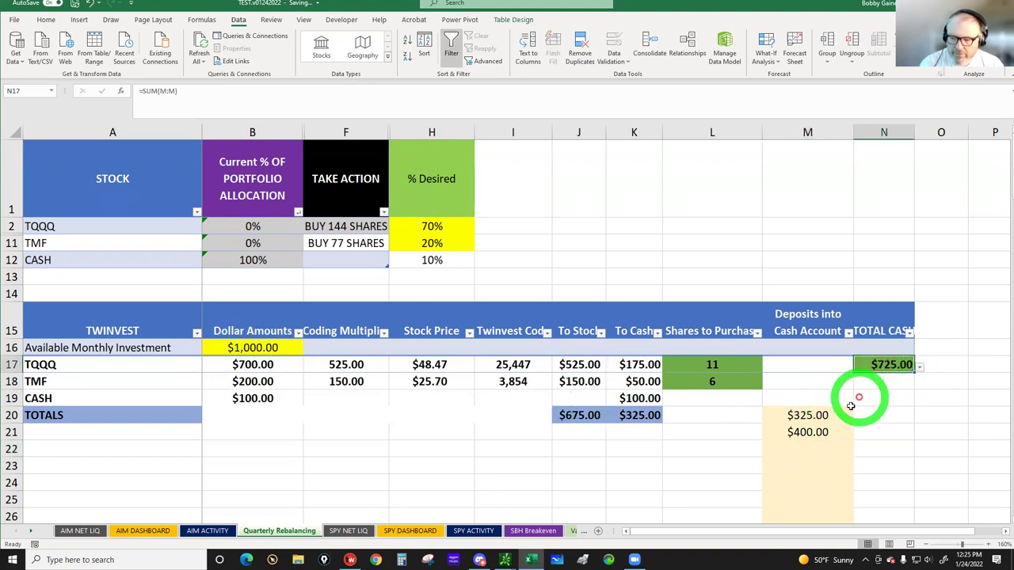
pyautogui.click(808, 446)
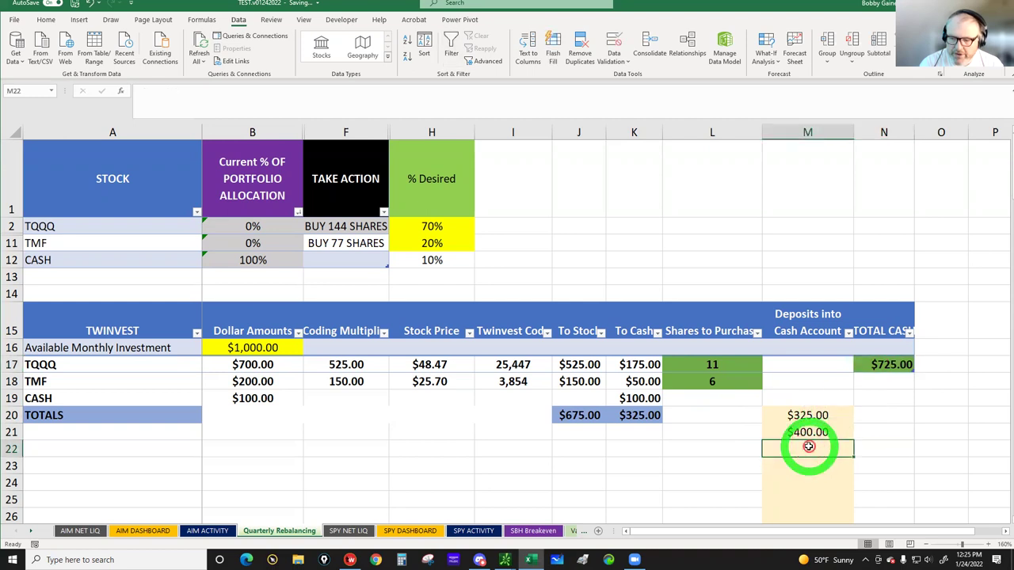
pyautogui.click(878, 366)
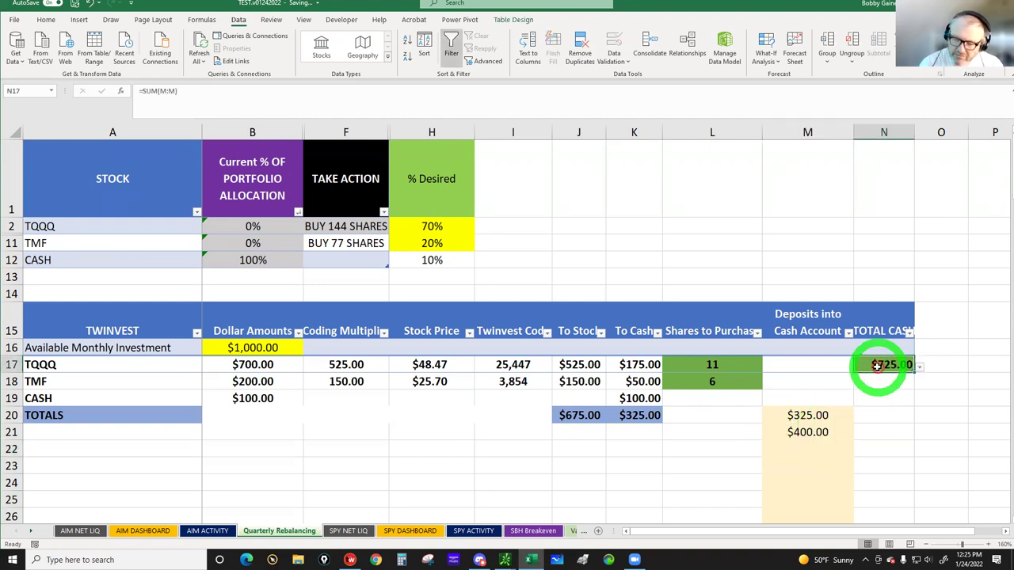
pyautogui.click(817, 415)
pyautogui.click(802, 433)
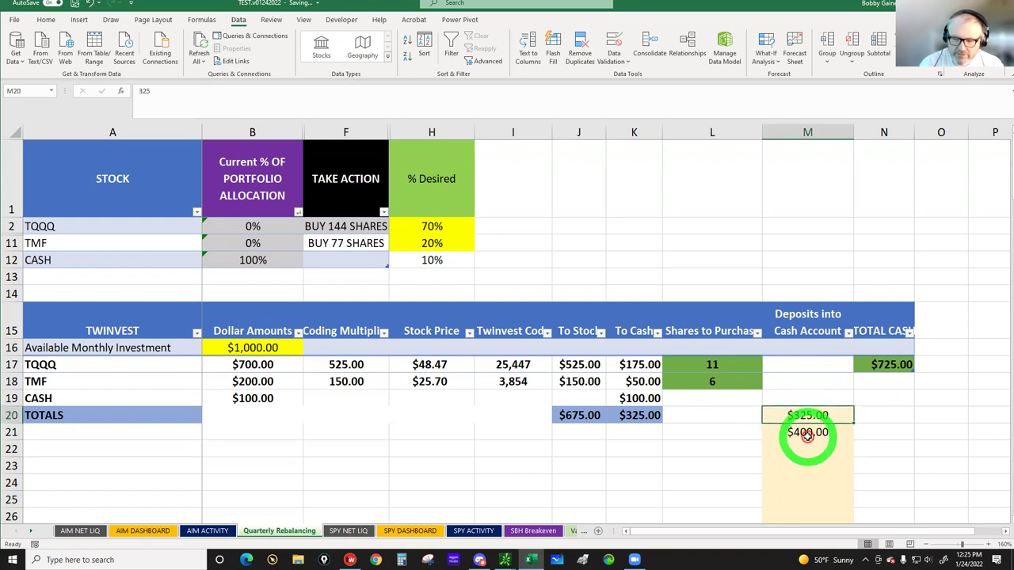
pyautogui.click(809, 420)
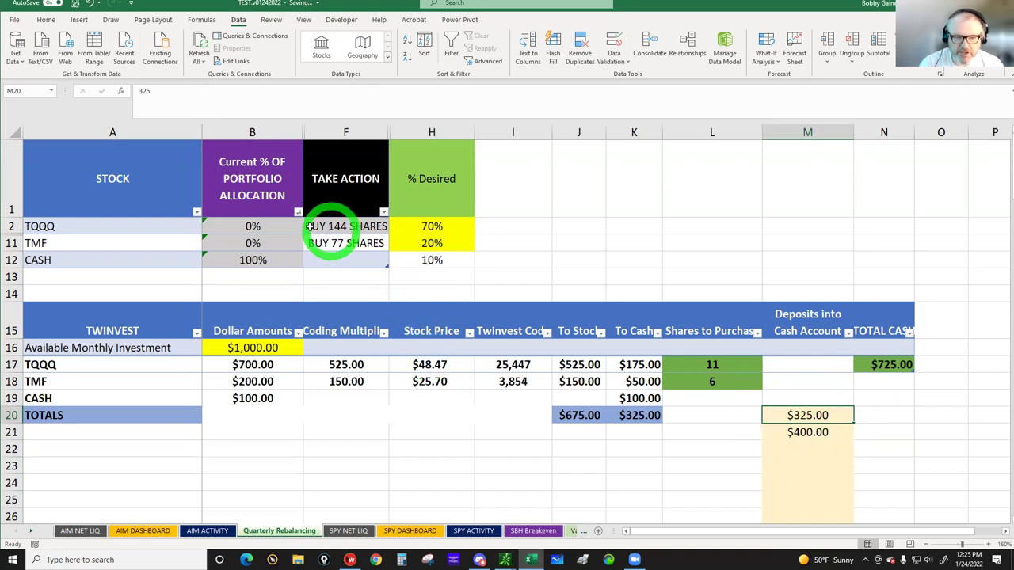
pyautogui.click(421, 226)
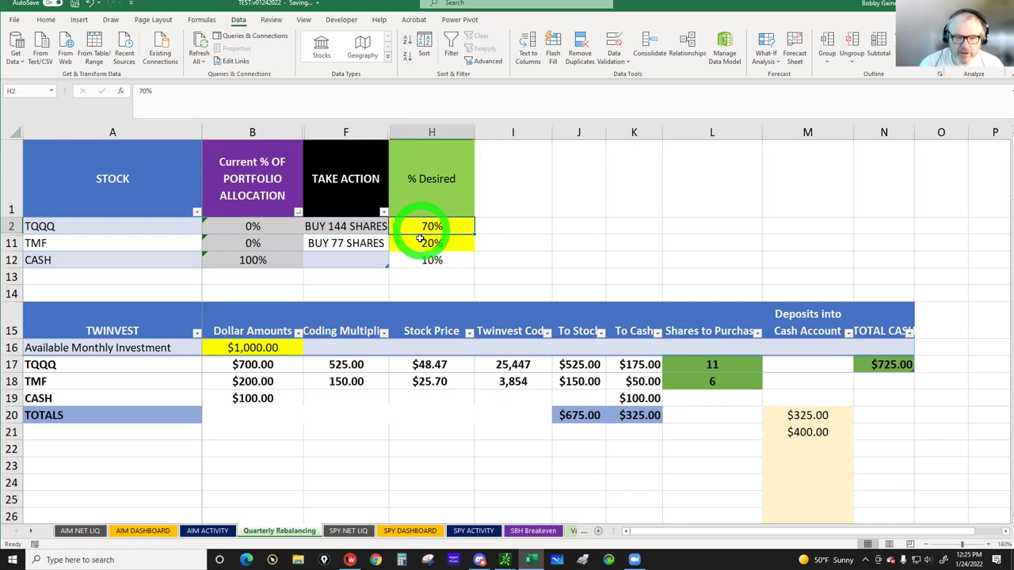
pyautogui.click(430, 240)
pyautogui.click(343, 226)
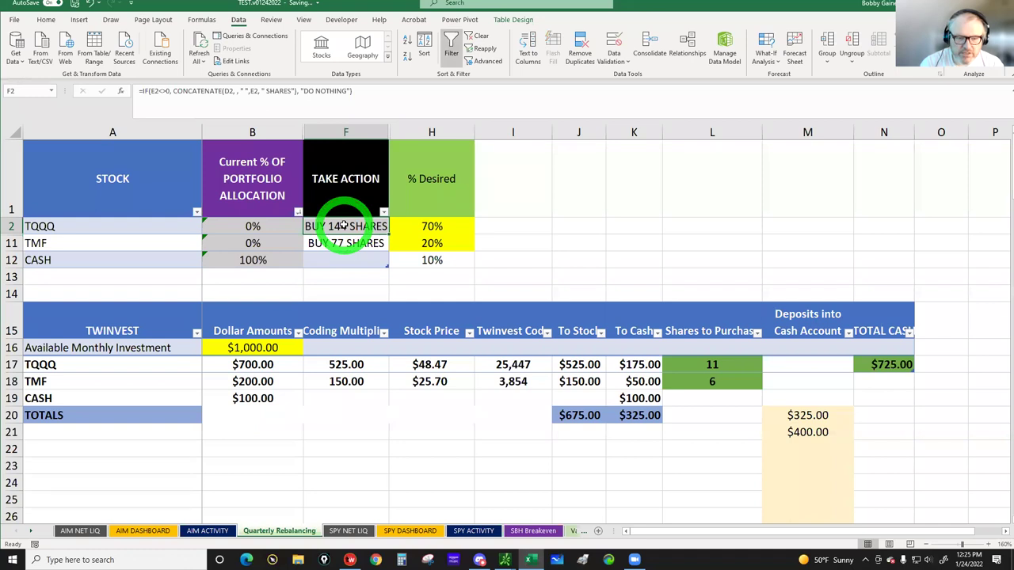
# - Enter TQQQ as the first ticker on the AIM ACTIVITY sheet
pyautogui.click(203, 533)
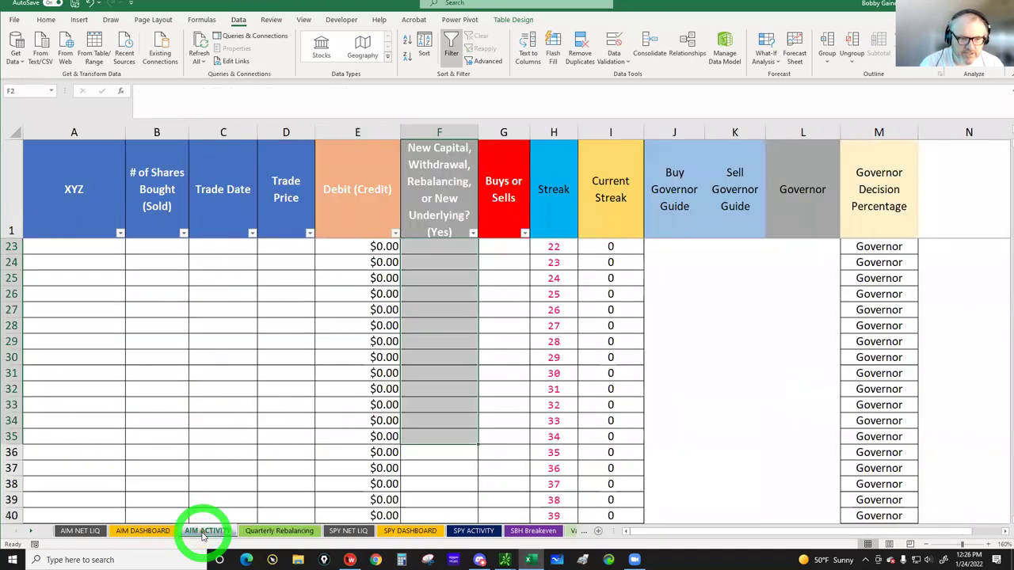
pyautogui.scroll(7, 470, 415)
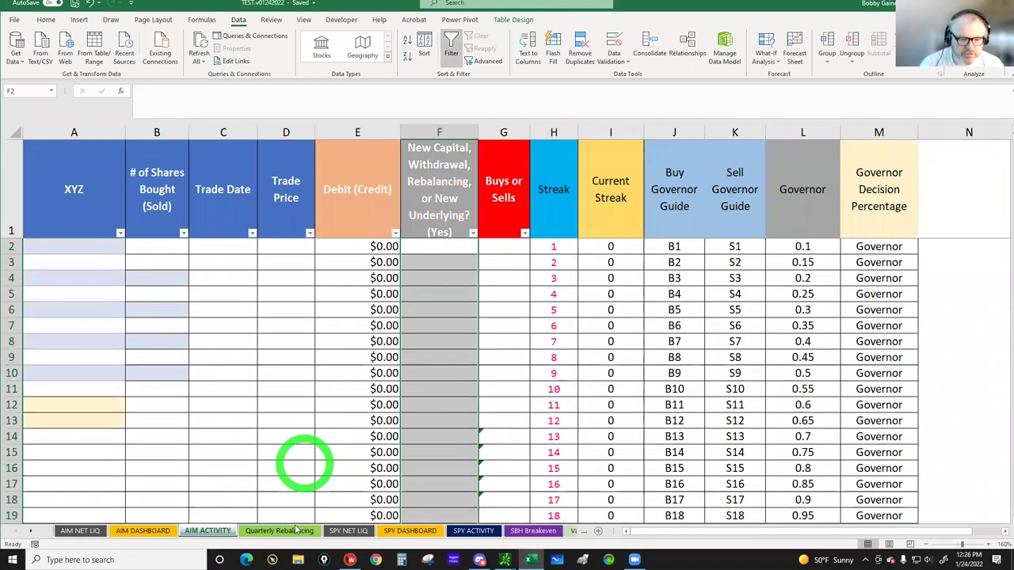
pyautogui.click(50, 246)
pyautogui.write('t')
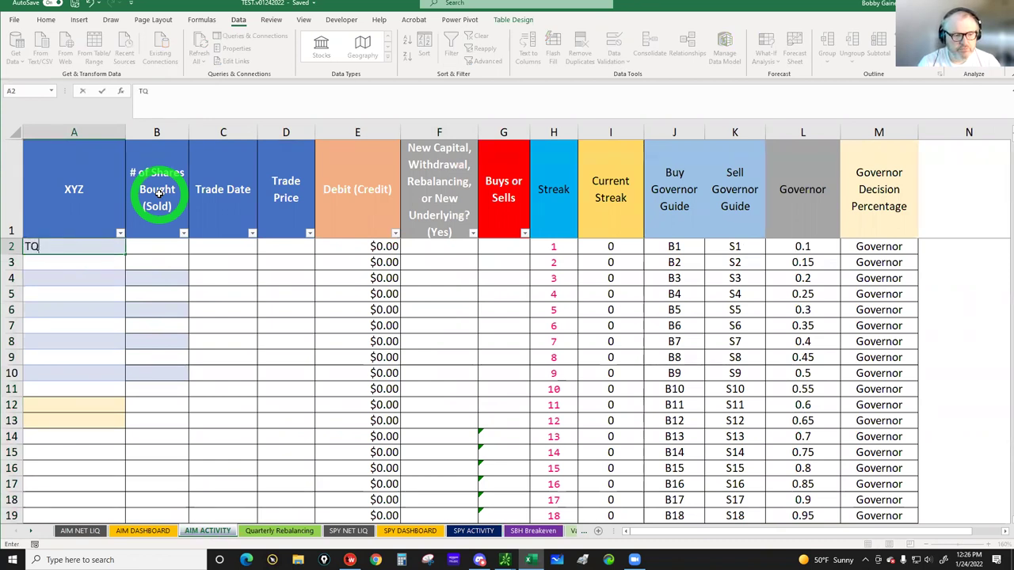
pyautogui.press('Tab')
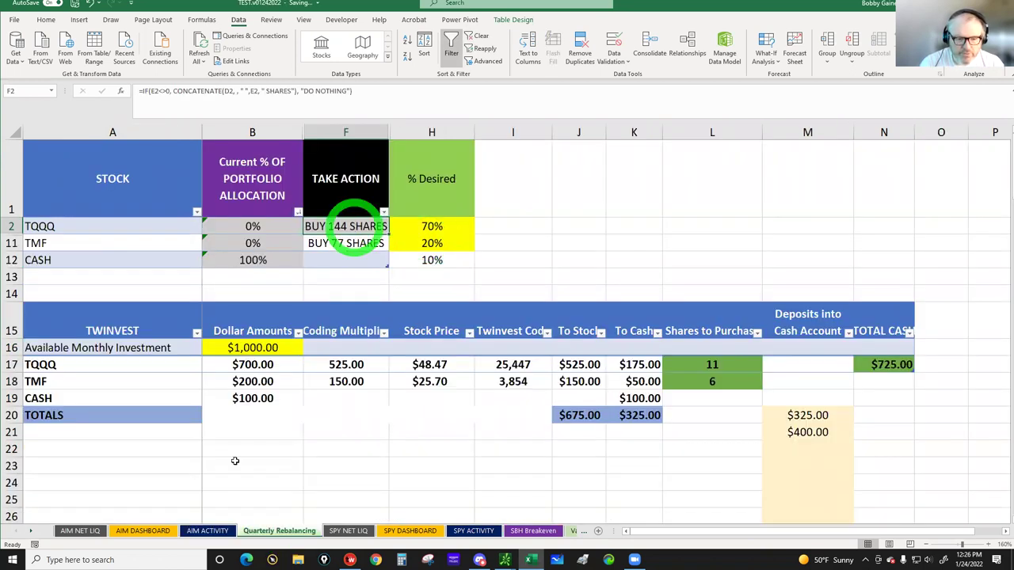
# - Log 144 TQQQ shares with trade date 1/24/2022
pyautogui.click(207, 532)
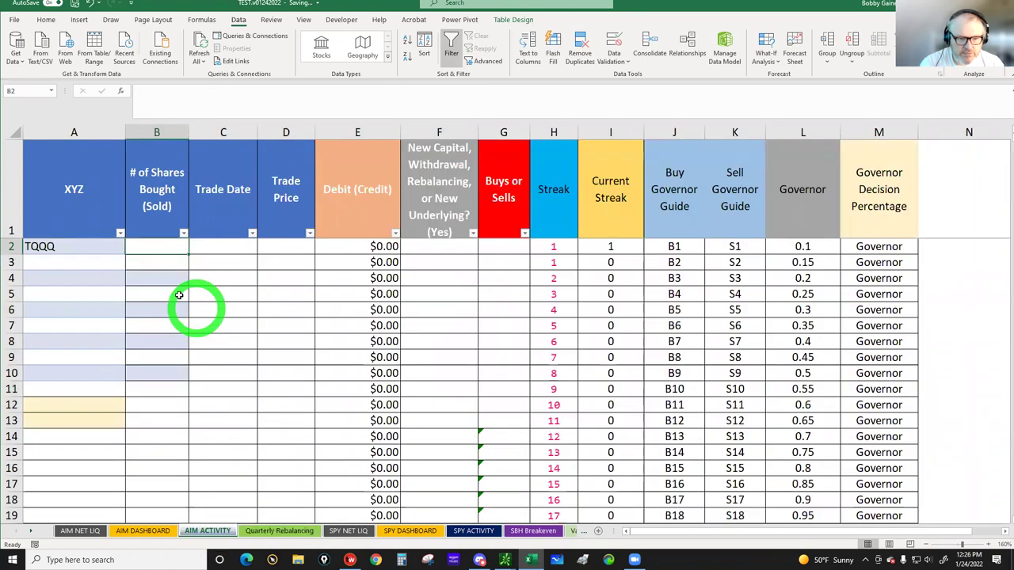
pyautogui.click(159, 247)
pyautogui.write('144')
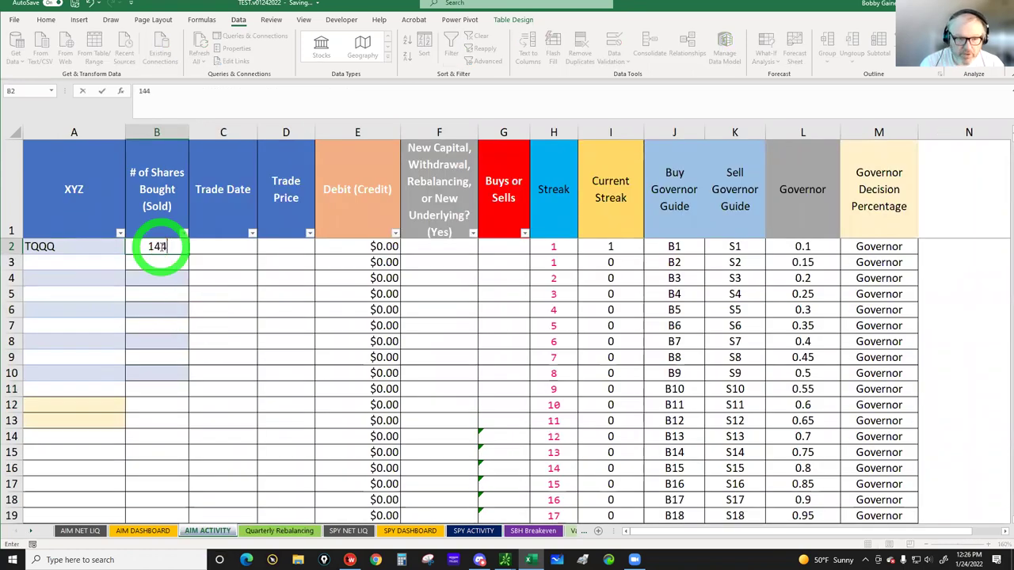
pyautogui.click(211, 249)
pyautogui.write('1')
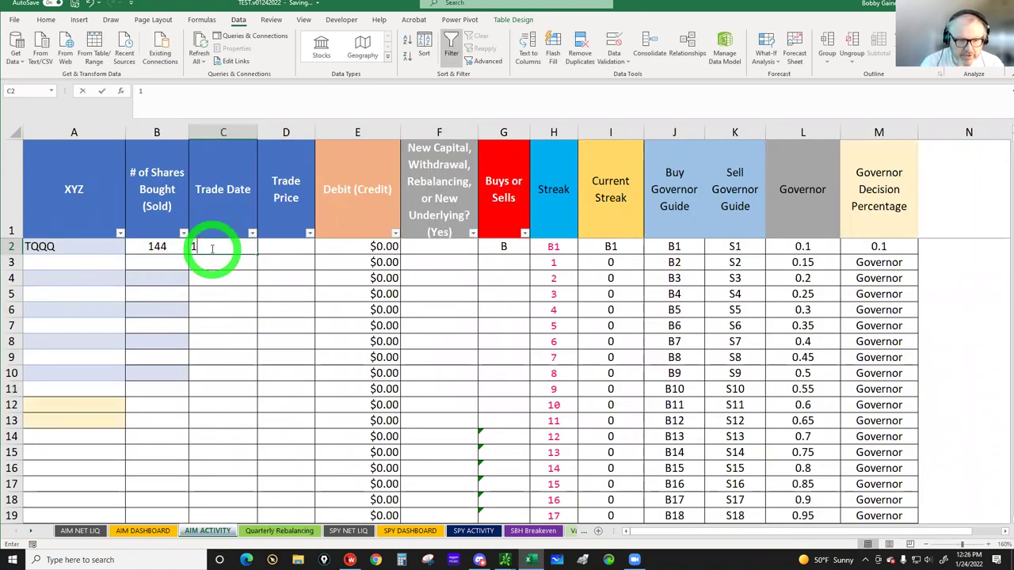
pyautogui.write('/24/22')
pyautogui.press('Tab')
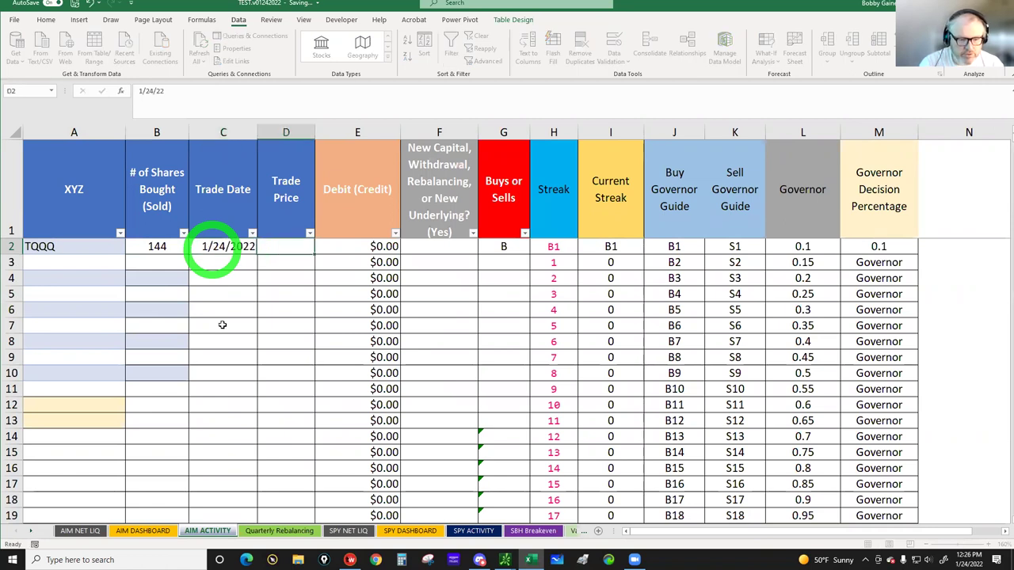
# - Add the 48.47 trade price, check the $6,979.68 debit, and mark it YES as new capital
pyautogui.click(138, 532)
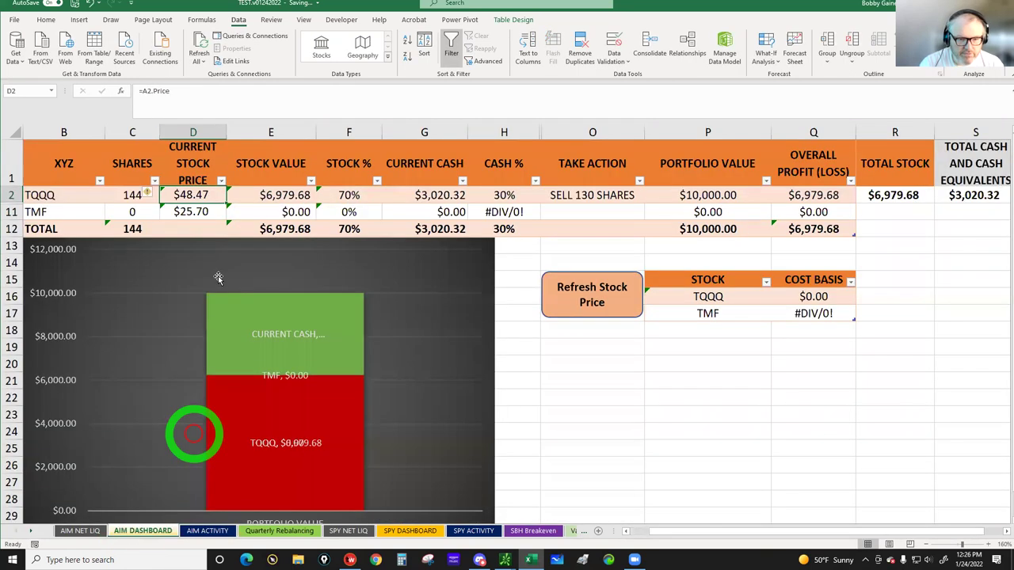
pyautogui.click(210, 533)
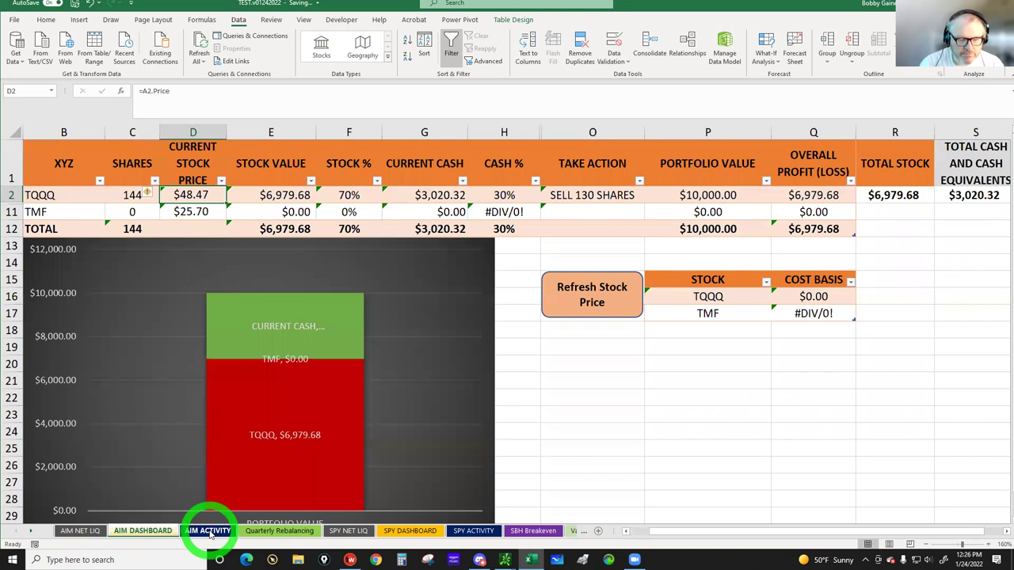
pyautogui.click(317, 227)
pyautogui.click(281, 245)
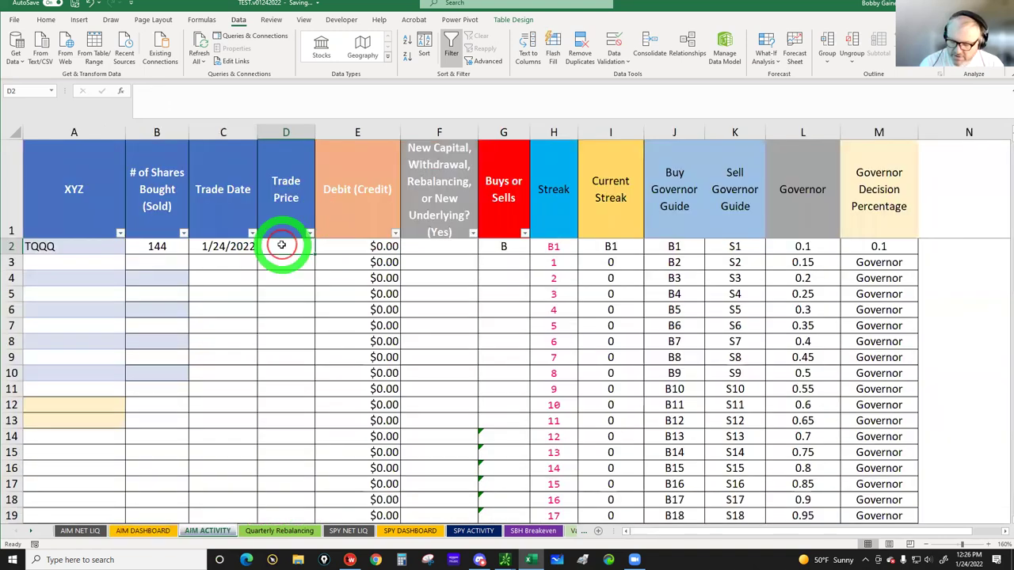
pyautogui.write('48.47')
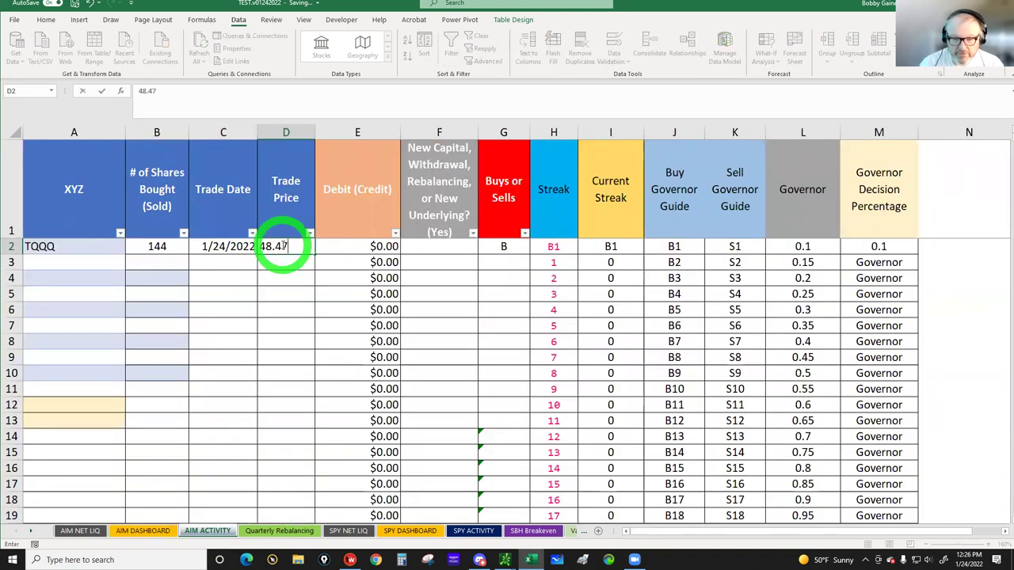
pyautogui.press('Return')
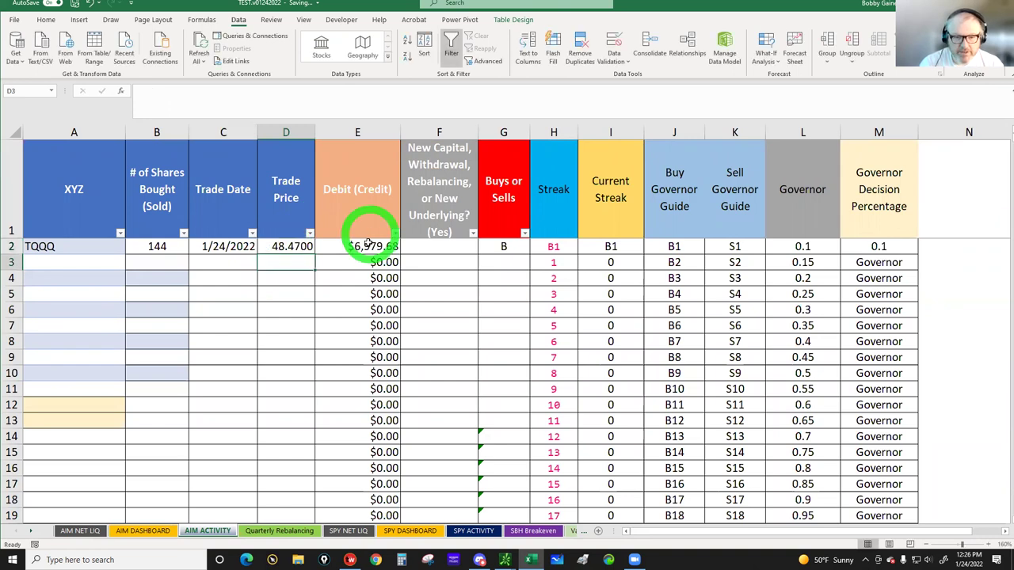
pyautogui.click(361, 246)
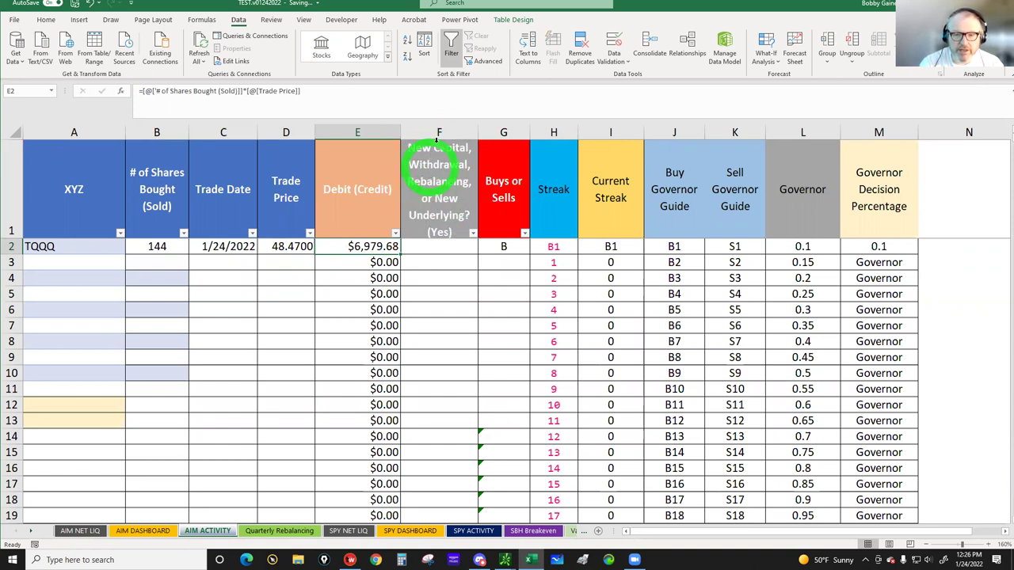
pyautogui.click(427, 250)
pyautogui.write('YES')
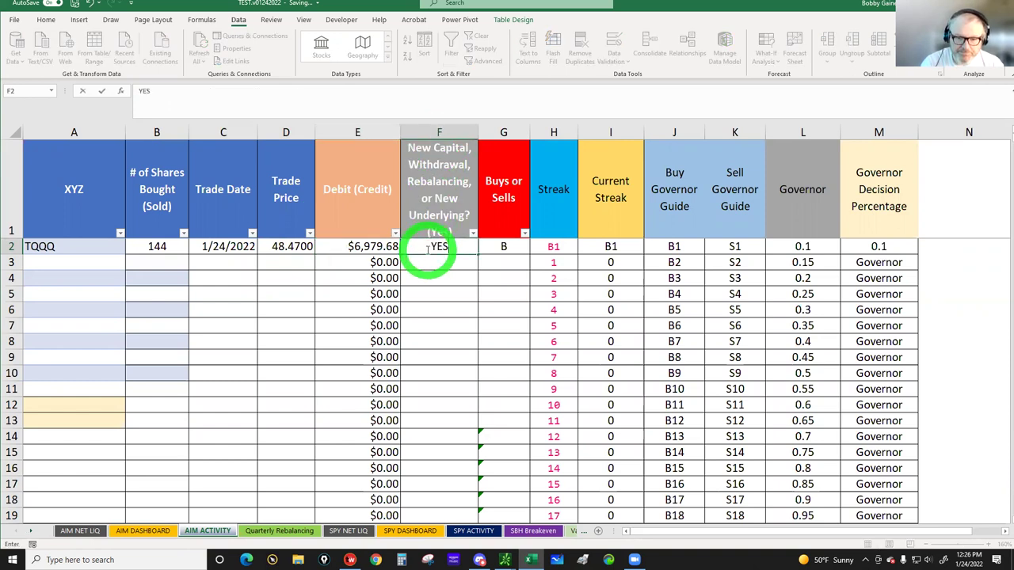
pyautogui.press('Return')
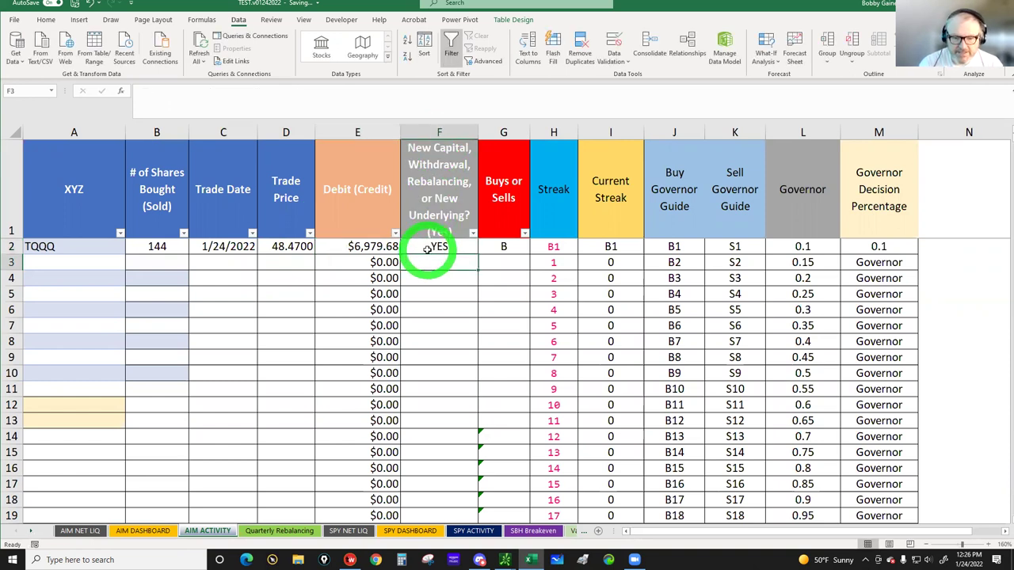
pyautogui.click(141, 530)
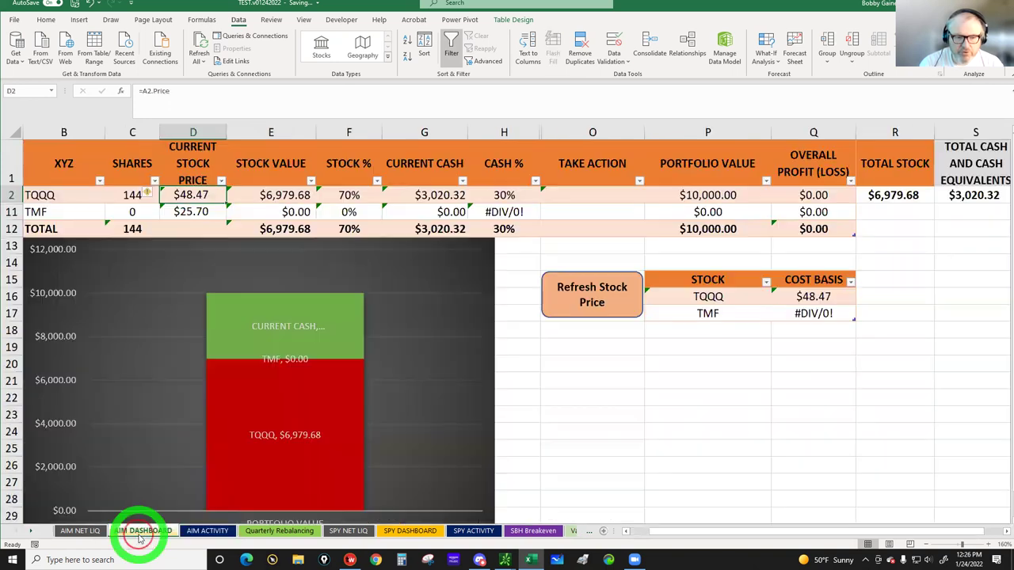
pyautogui.click(130, 195)
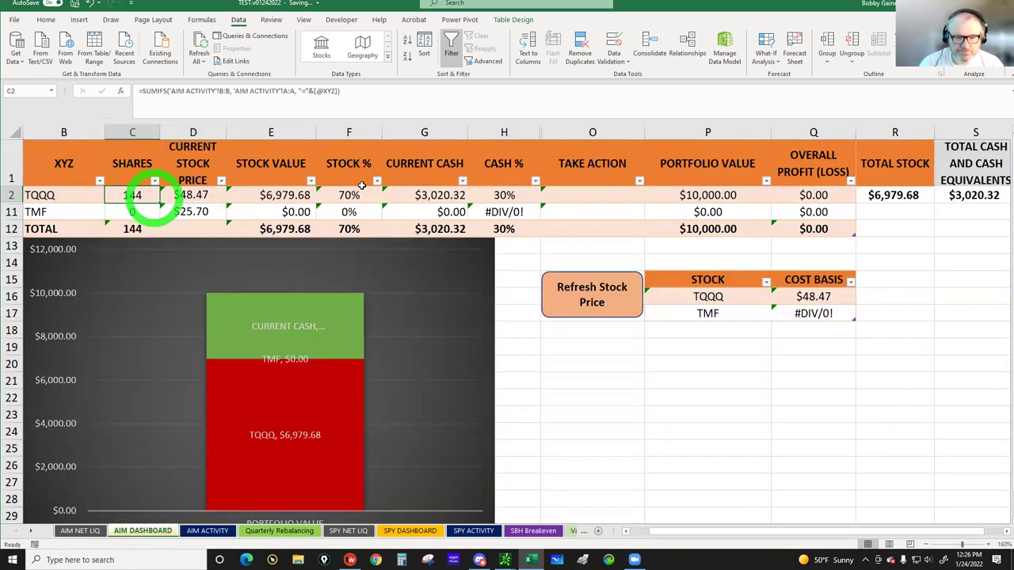
pyautogui.click(420, 196)
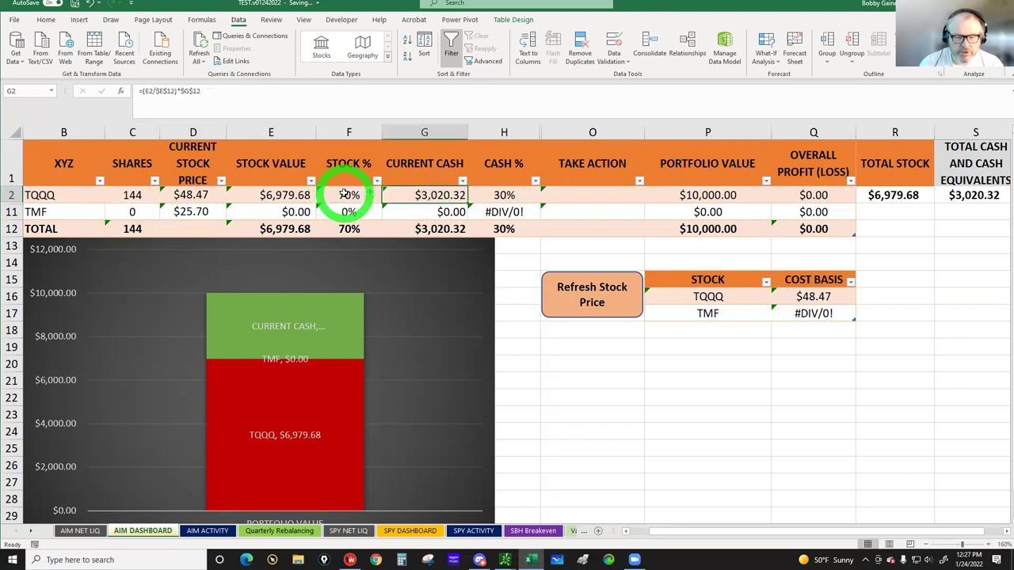
pyautogui.click(344, 194)
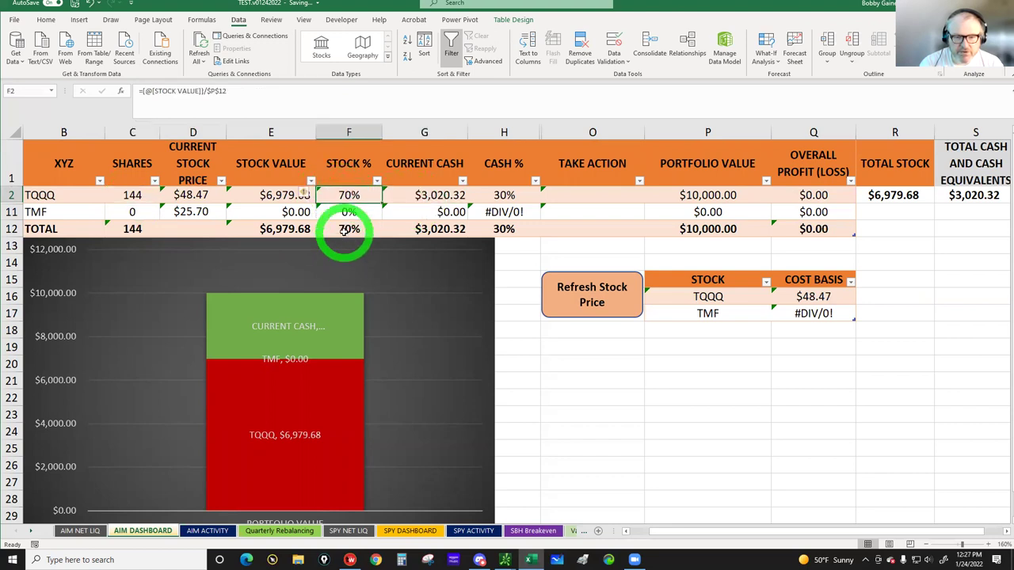
pyautogui.click(505, 195)
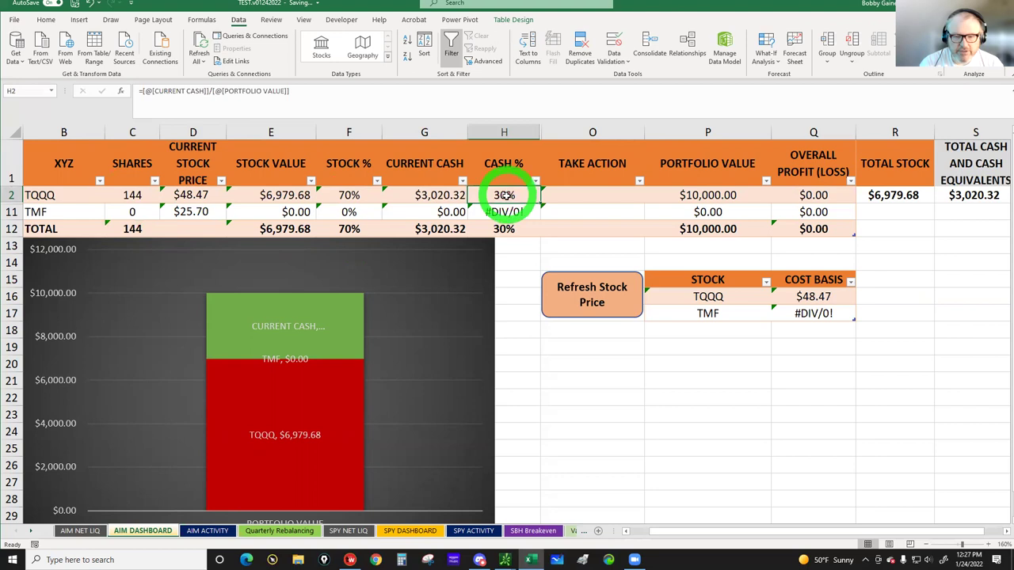
pyautogui.click(286, 532)
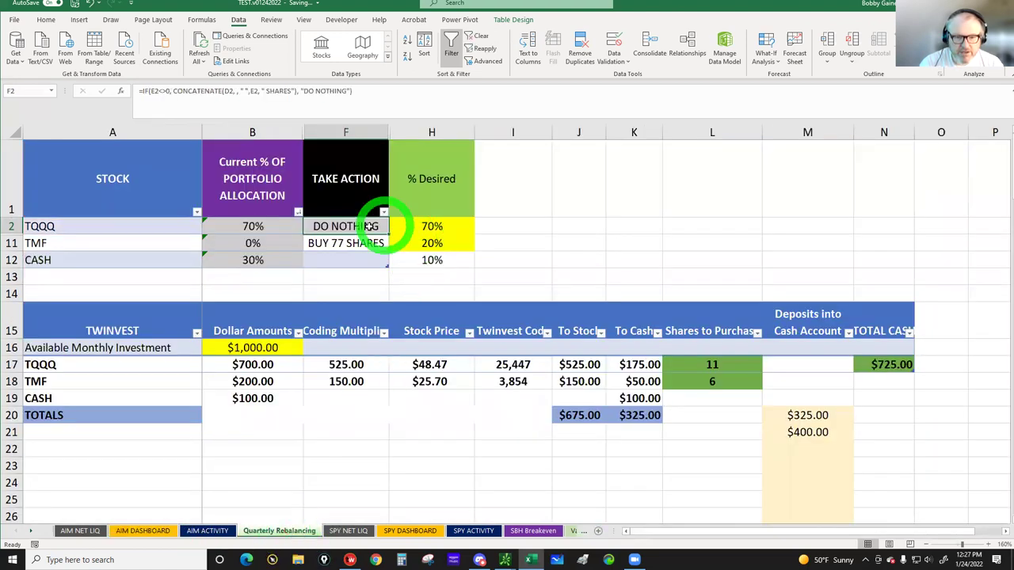
pyautogui.click(336, 243)
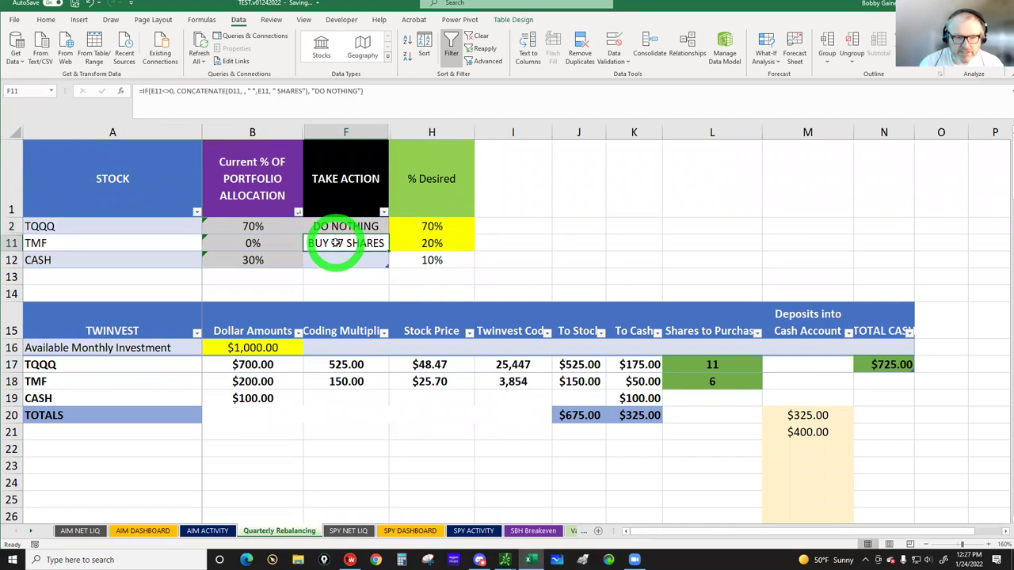
pyautogui.click(203, 533)
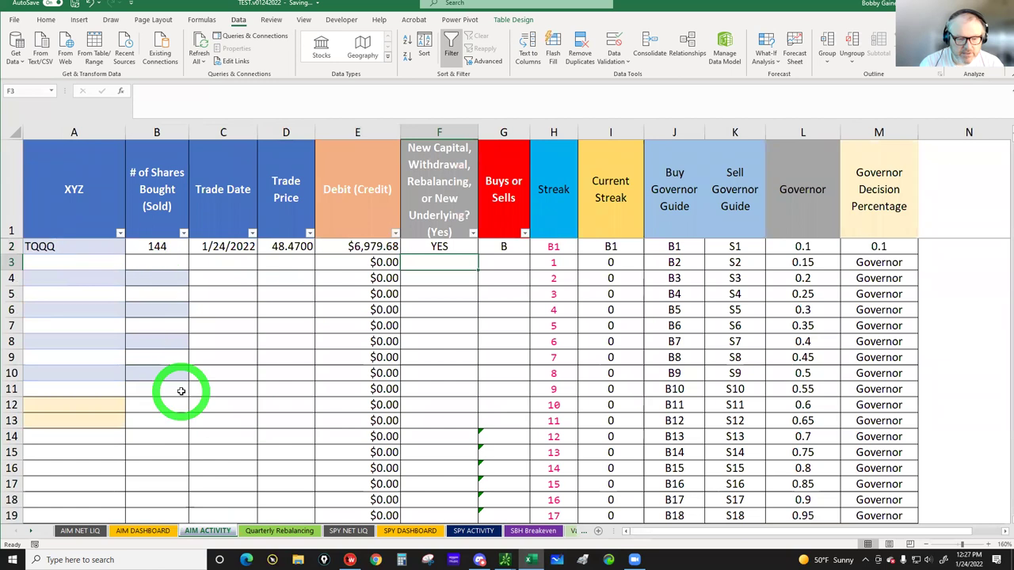
# - Enter 77 TMF shares with trade date 1/24/2022 in row 3
pyautogui.click(152, 257)
pyautogui.write('77')
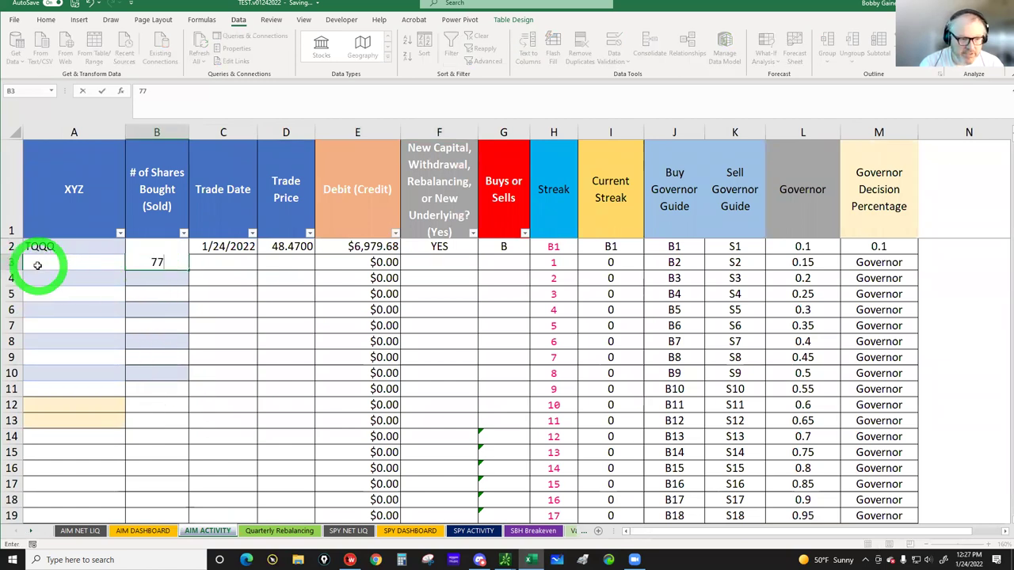
pyautogui.click(38, 266)
pyautogui.write('TMF')
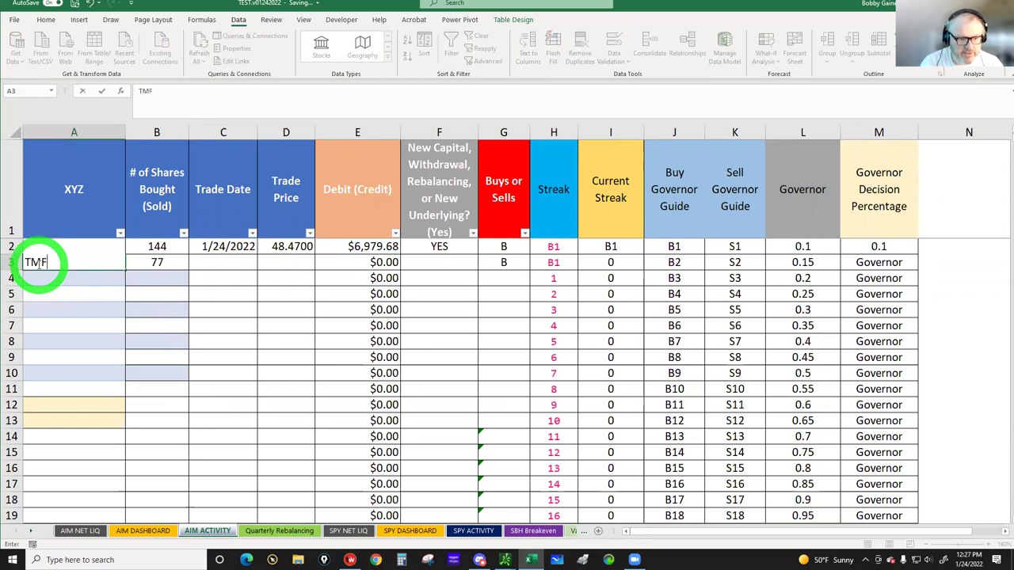
pyautogui.press('Tab')
pyautogui.press('Tab')
pyautogui.write('1/24/202')
pyautogui.press('Tab')
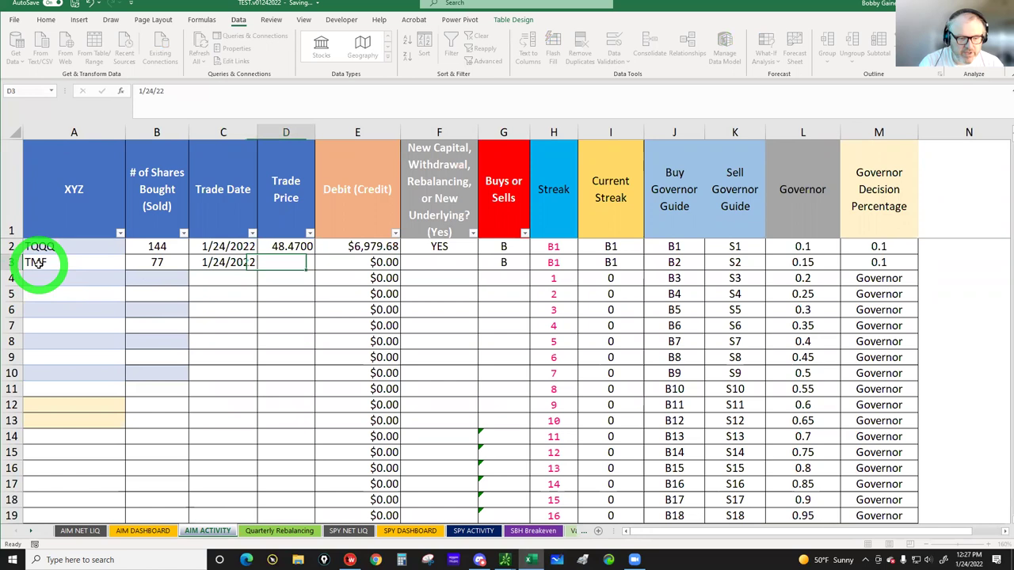
# - Add the 25.70 price and YES new-capital flag, then view the AIM DASHBOARD
pyautogui.click(131, 532)
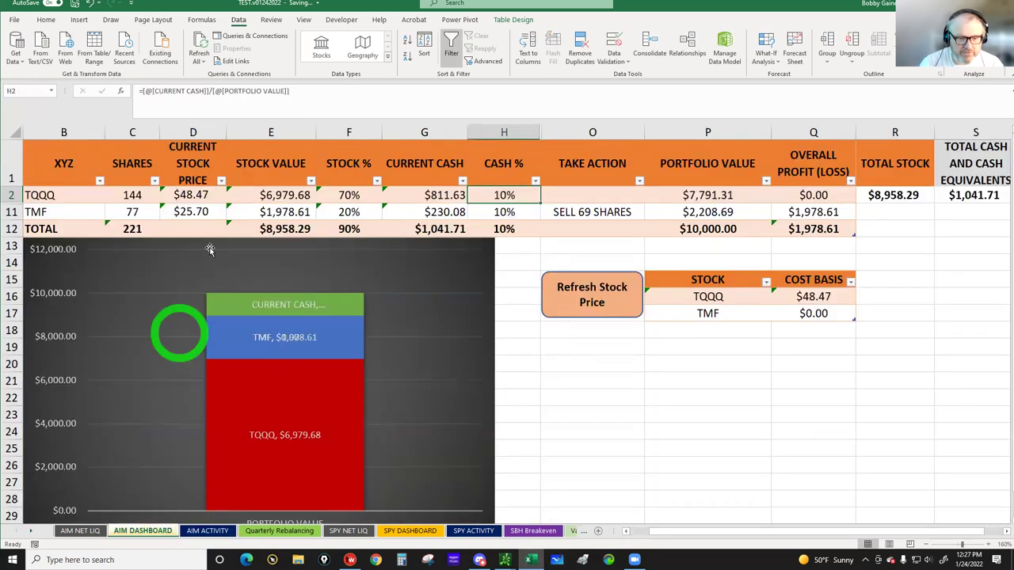
pyautogui.click(208, 531)
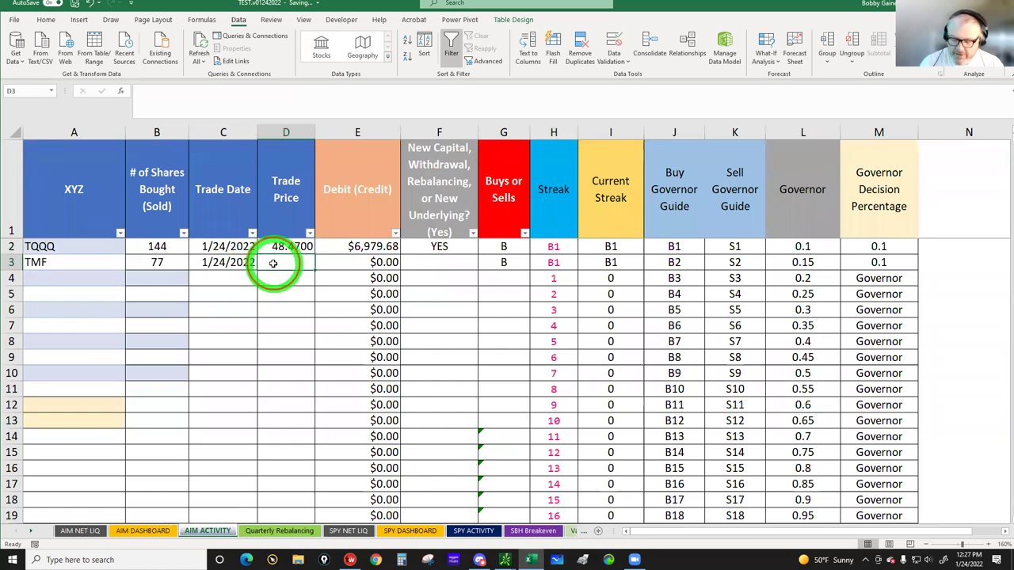
pyautogui.write('25.70')
pyautogui.click(440, 262)
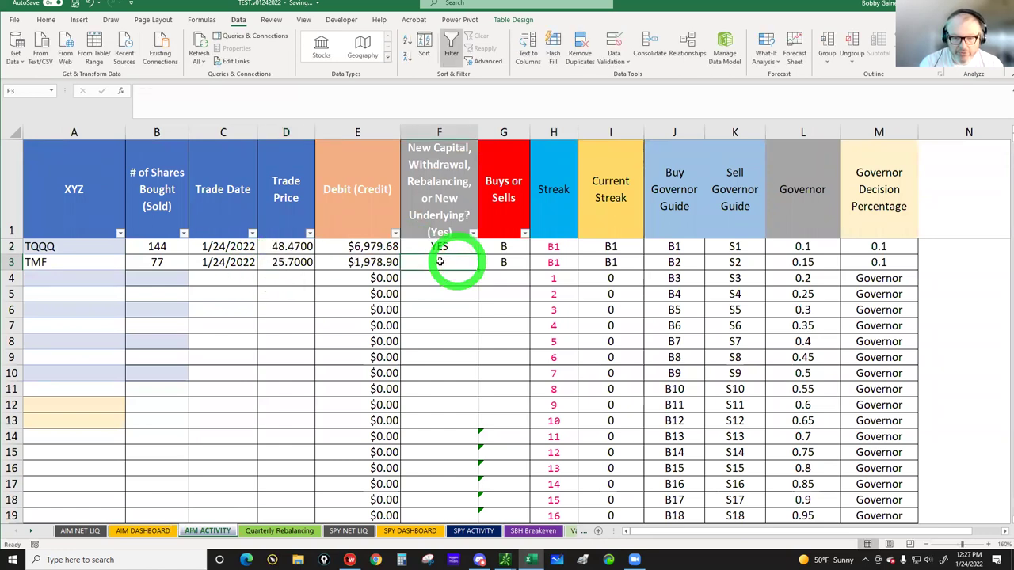
pyautogui.write('YES')
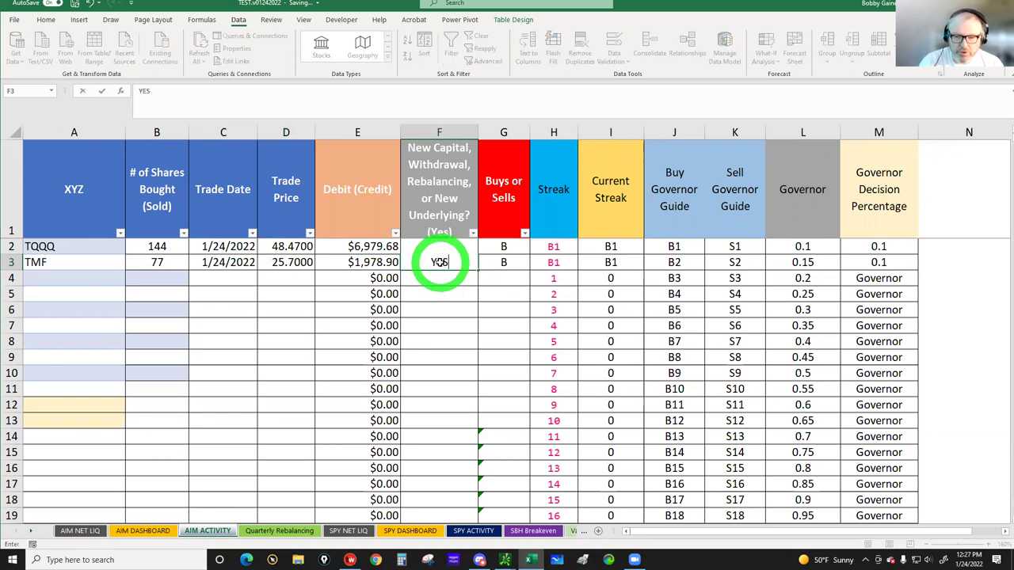
pyautogui.press('Return')
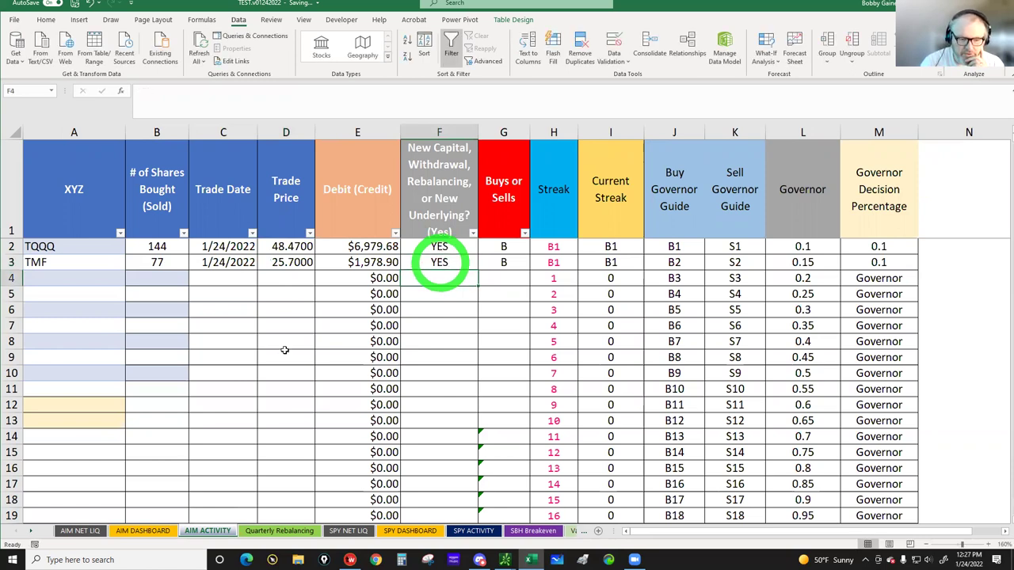
pyautogui.click(145, 531)
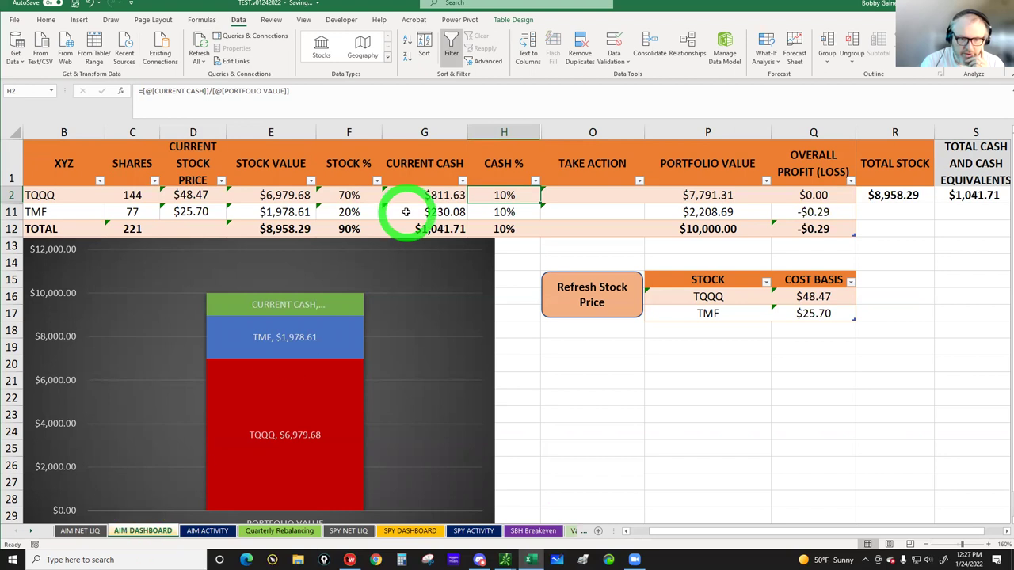
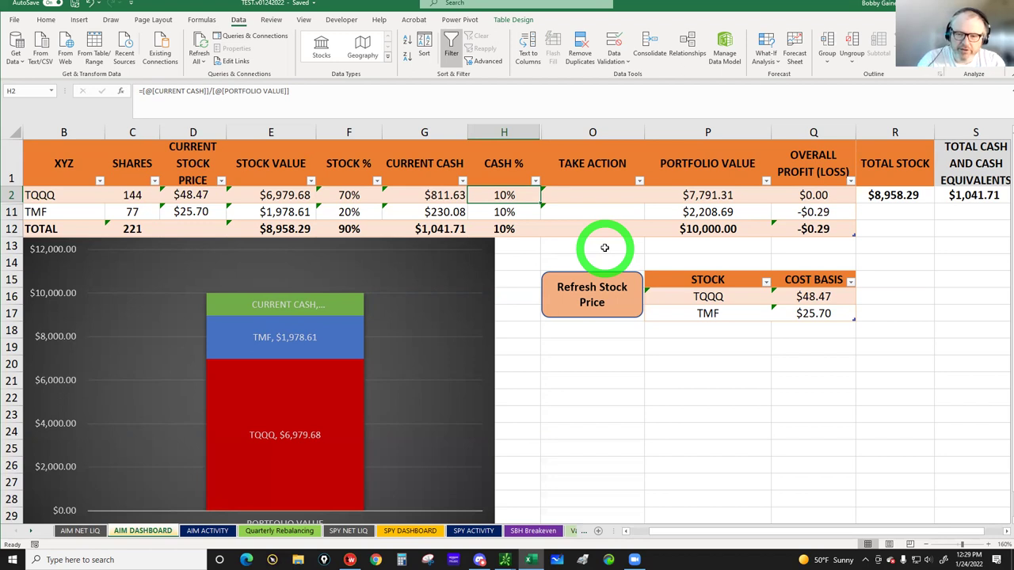
# - Refresh the live TQQQ and TMF prices, glance at next month's calendar, then select D2
pyautogui.click(599, 291)
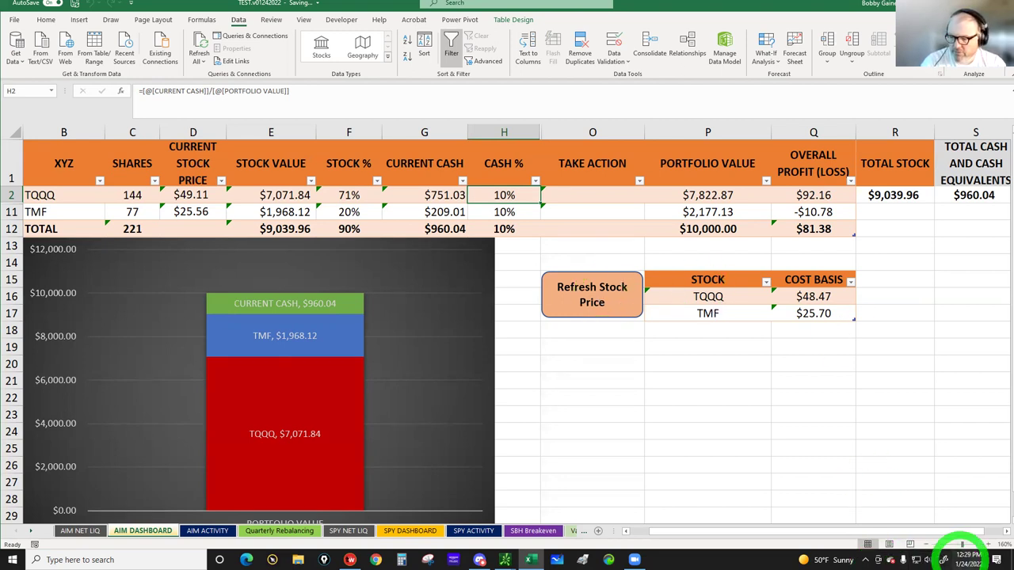
pyautogui.click(963, 554)
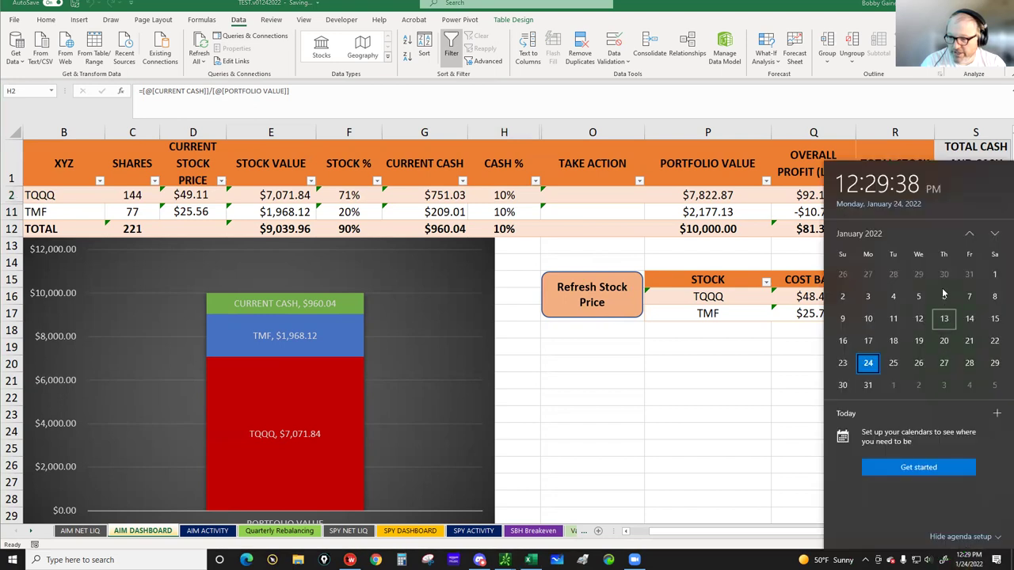
pyautogui.click(996, 234)
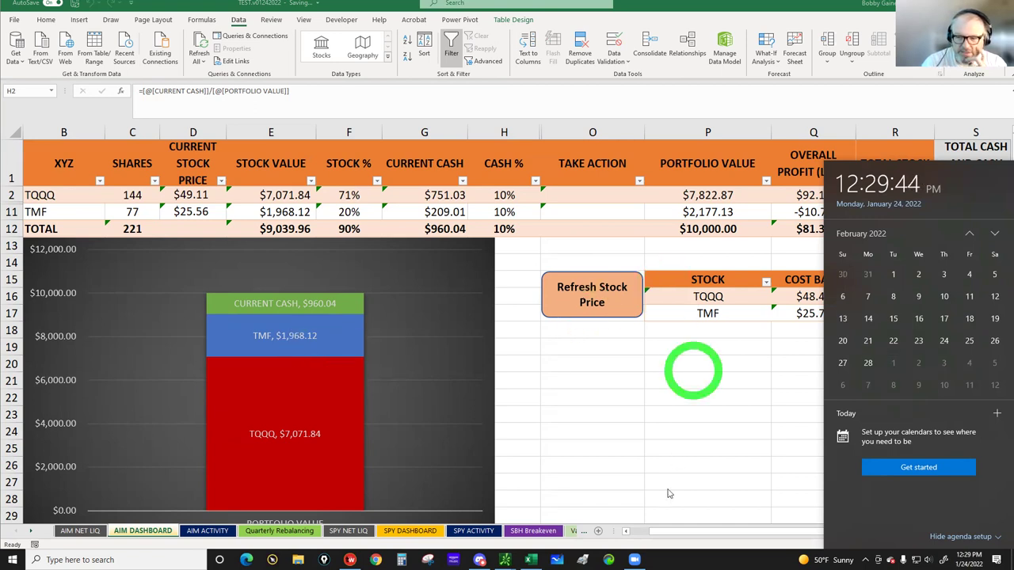
pyautogui.click(683, 389)
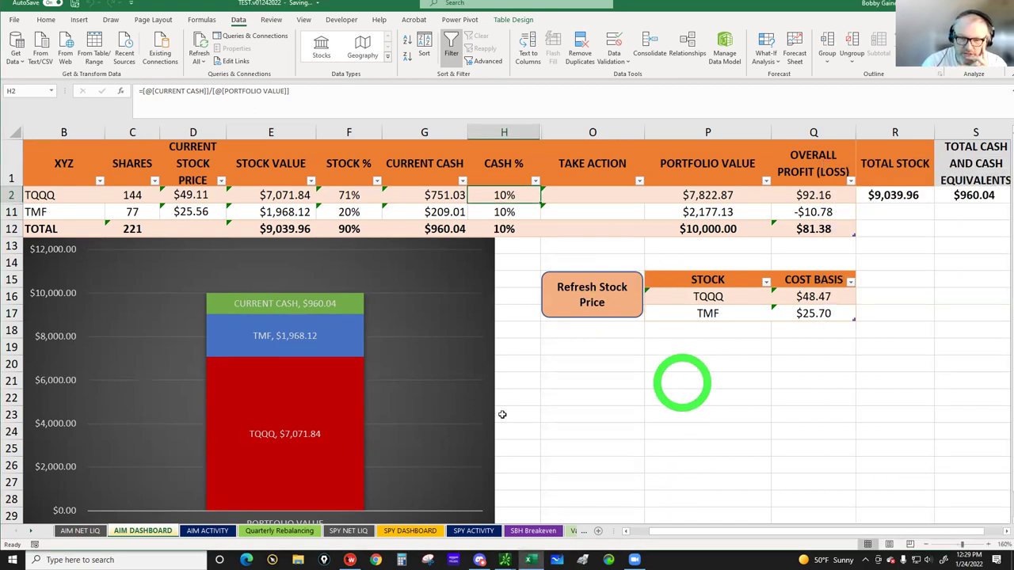
pyautogui.click(191, 196)
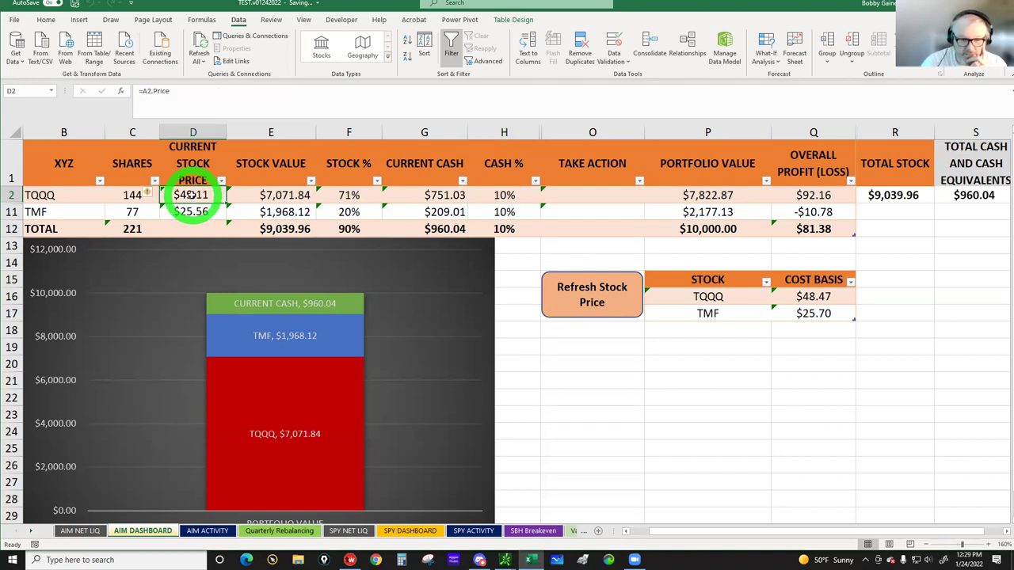
# - Price TQQQ at 60 and TMF at 28, then inspect the SELL 13 SHARES formula in O2
pyautogui.write('60')
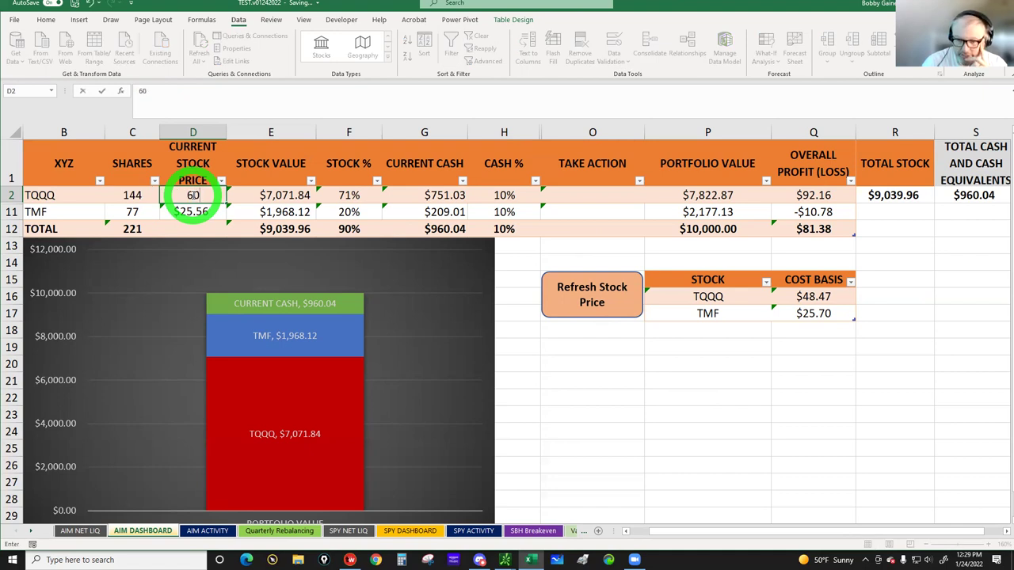
pyautogui.press('Return')
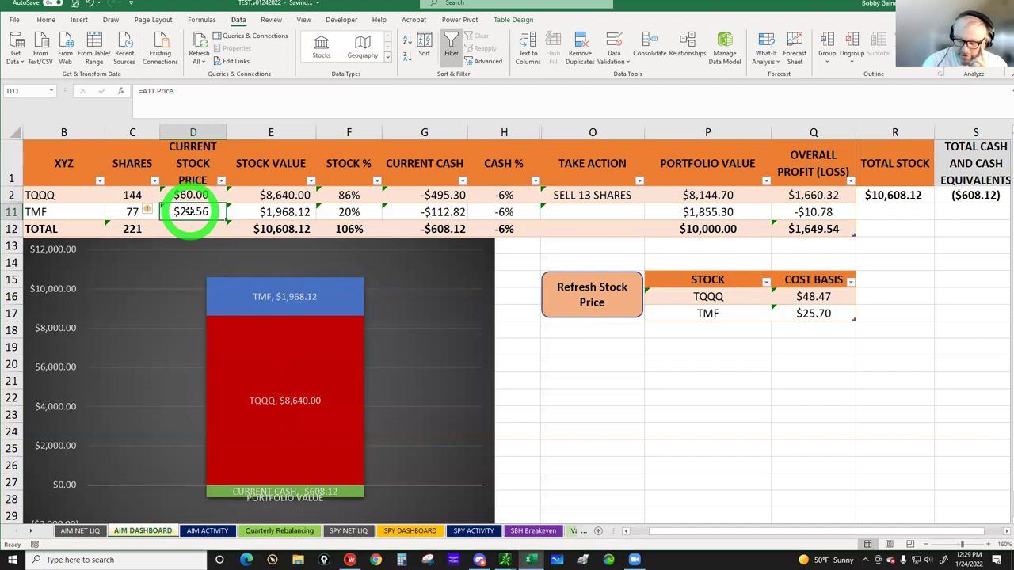
pyautogui.write('28')
pyautogui.press('Return')
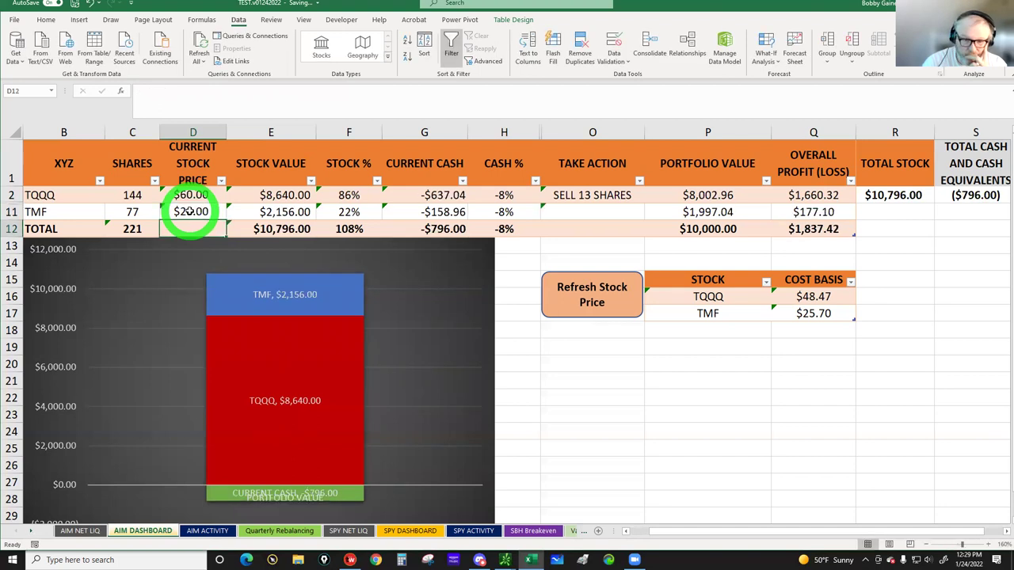
pyautogui.click(584, 195)
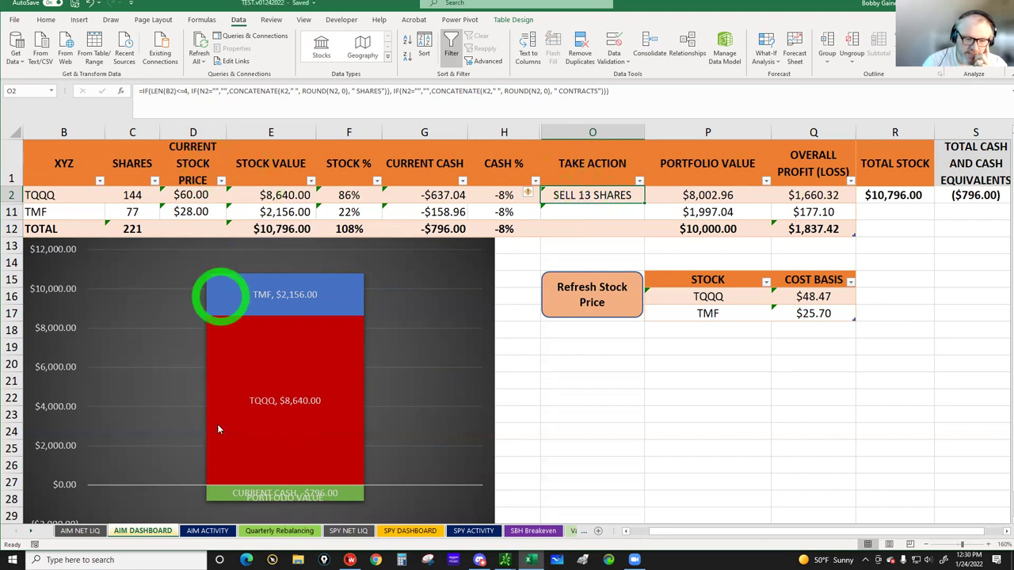
# - Enter -13 shares in the next trade row of AIM ACTIVITY
pyautogui.click(206, 532)
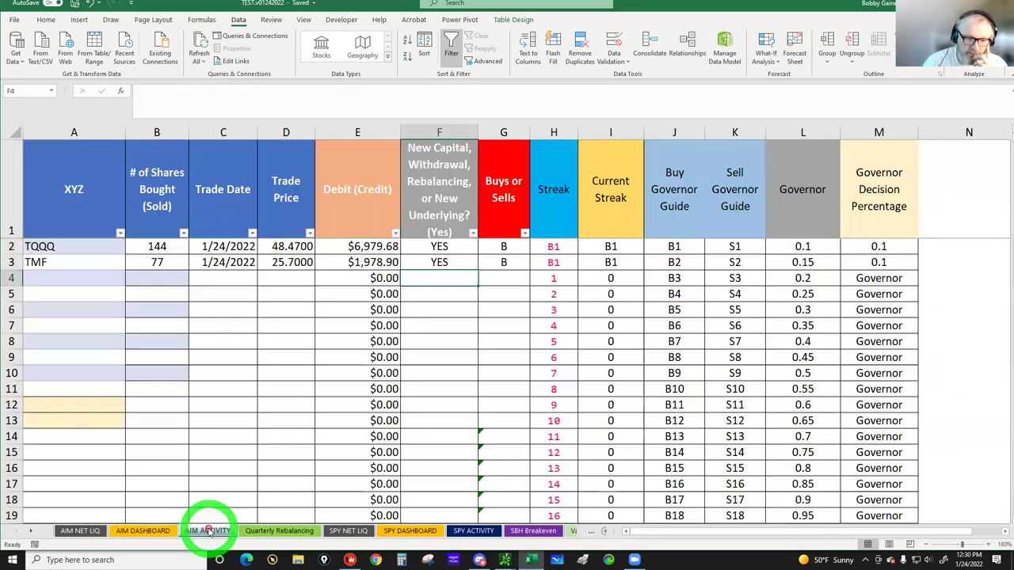
pyautogui.click(153, 277)
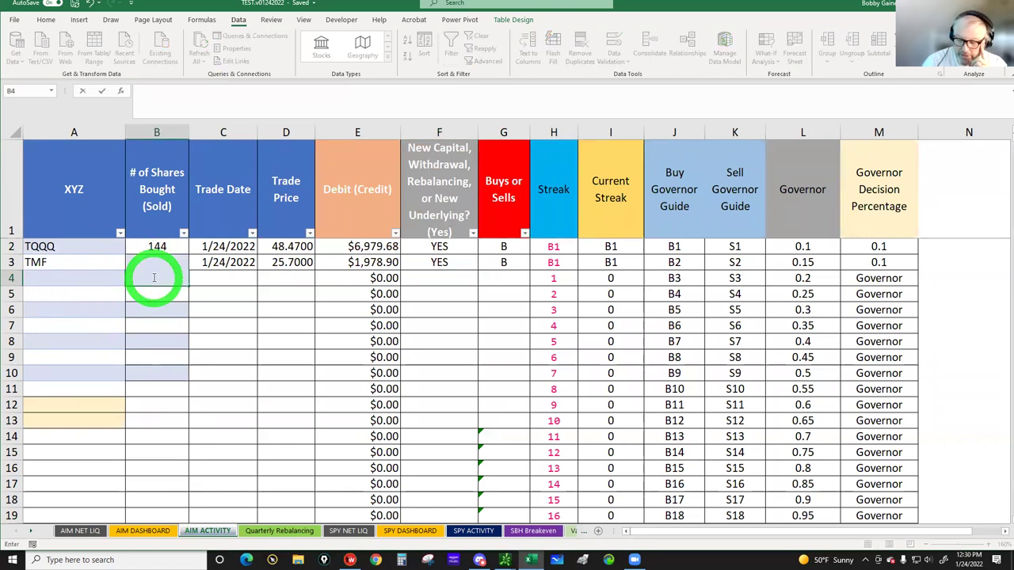
pyautogui.press('Return')
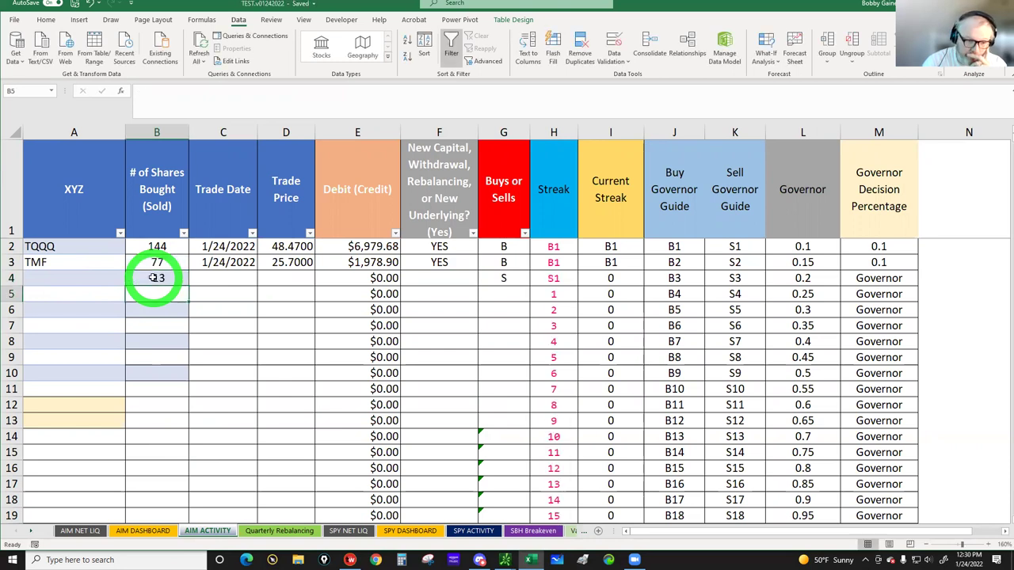
# - Complete row 4 with ticker TQQQ, date 3/1/2022, price 60 and new capital NO
pyautogui.click(62, 278)
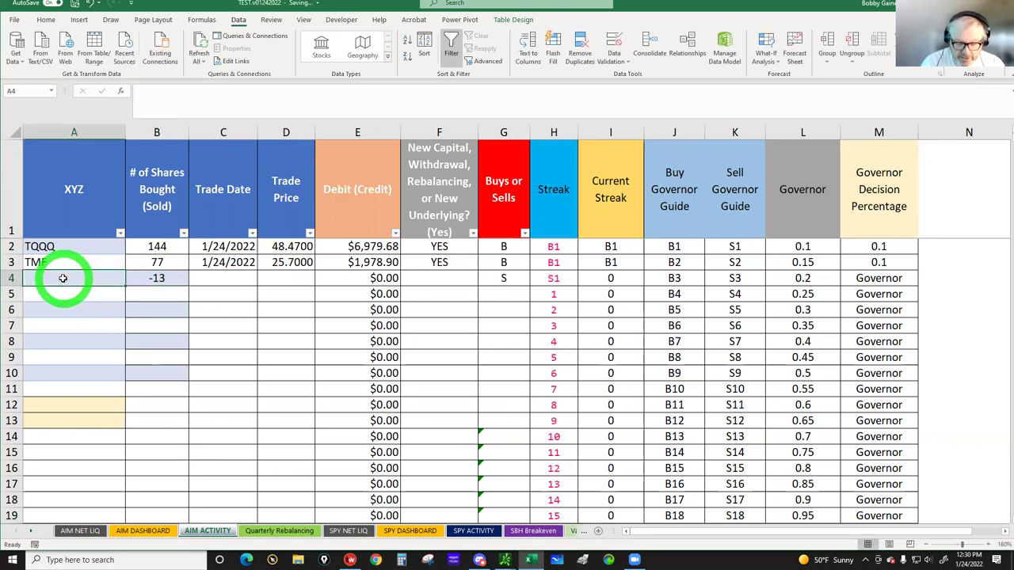
pyautogui.write('TQQQ')
pyautogui.press('Tab')
pyautogui.press('Tab')
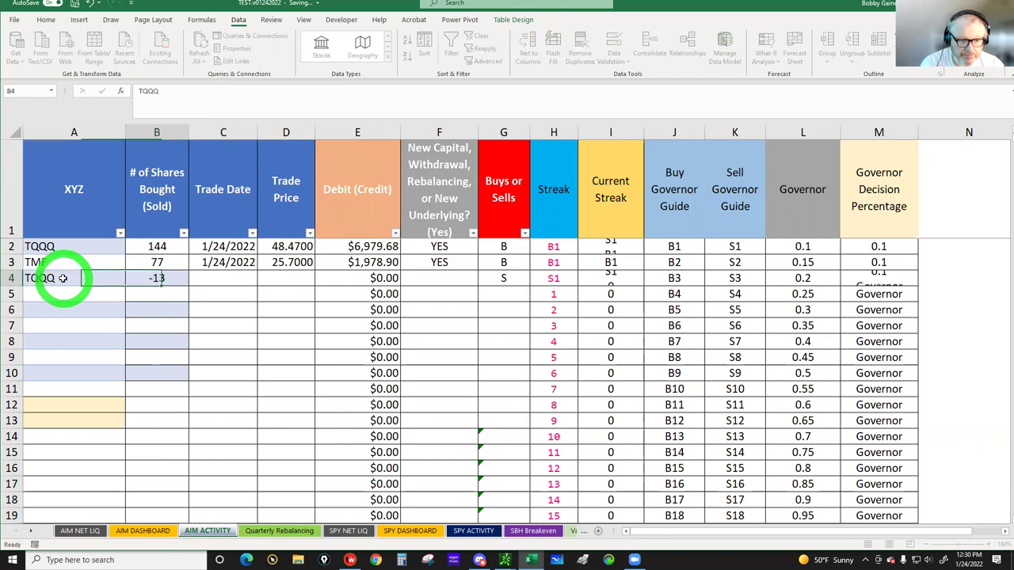
pyautogui.write('3')
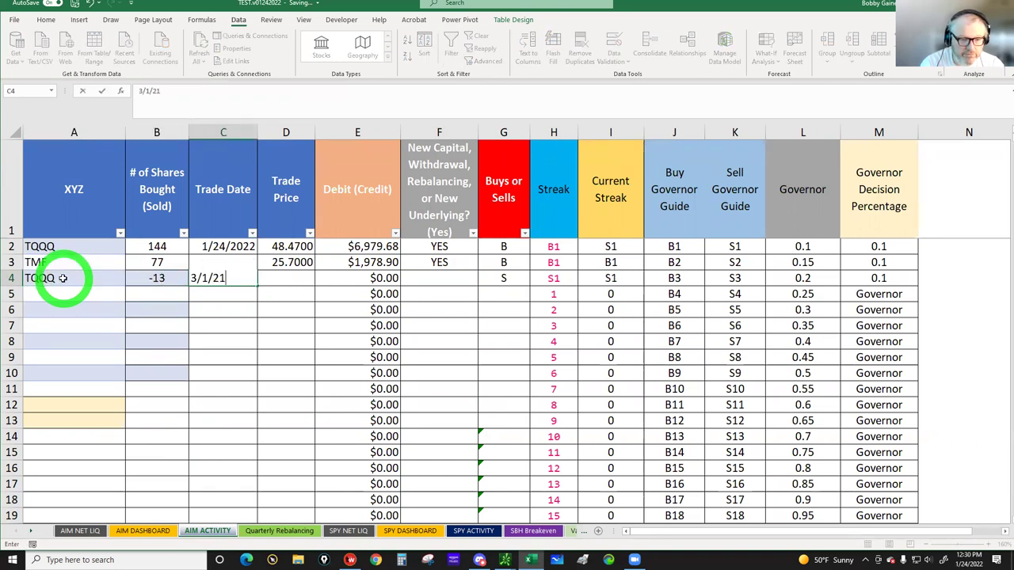
pyautogui.write('/1/202')
pyautogui.press('Tab')
pyautogui.write('60')
pyautogui.hotkey('ctrl', 'Return')
pyautogui.press('Tab')
pyautogui.press('Tab')
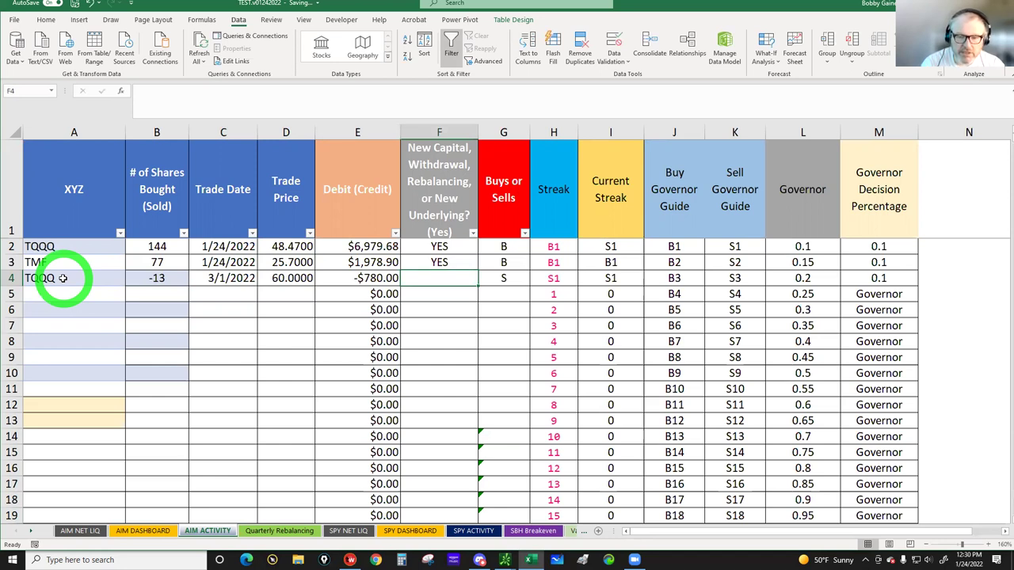
pyautogui.write('NO')
pyautogui.press('Return')
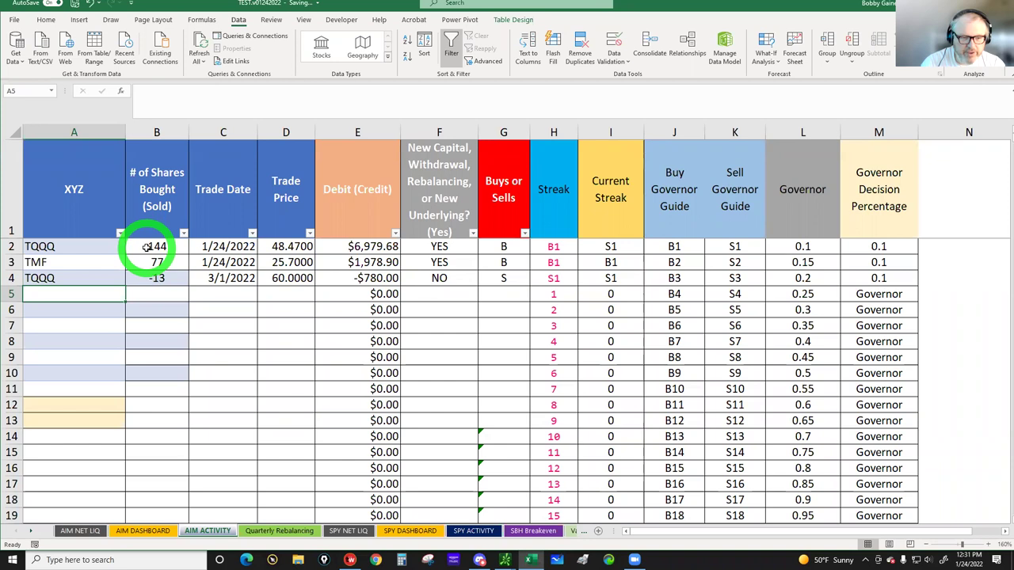
# - Inspect TQQQ's shares in C2, TMF's SUMIFS share formula in C11 and the profit total in Q12
pyautogui.click(143, 532)
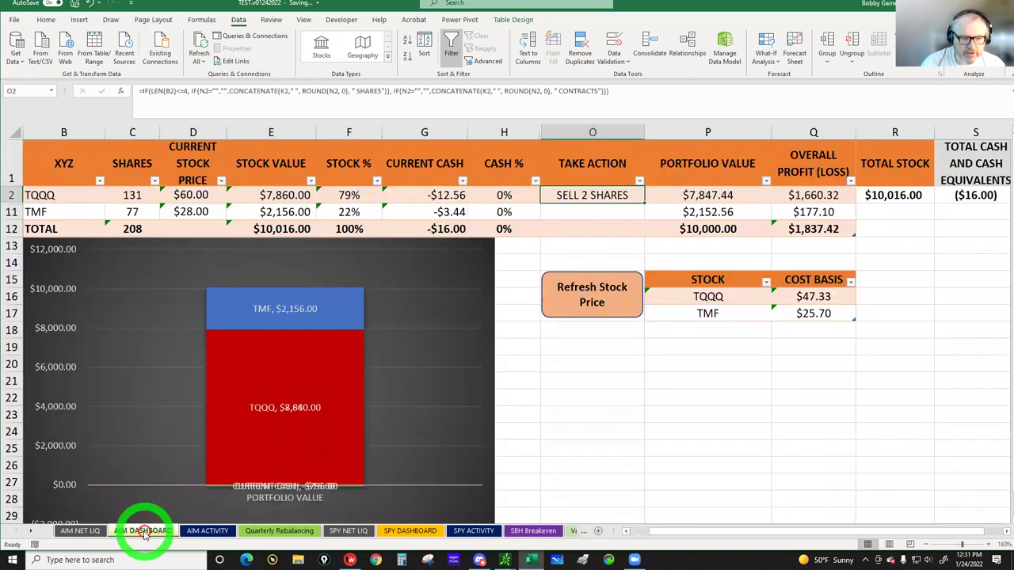
pyautogui.click(132, 196)
pyautogui.click(137, 211)
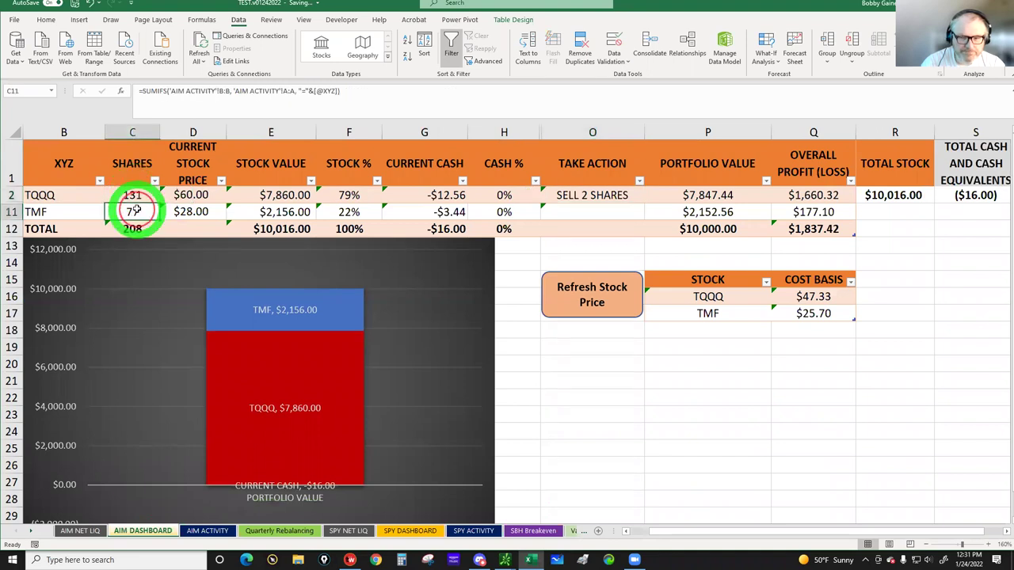
pyautogui.click(807, 229)
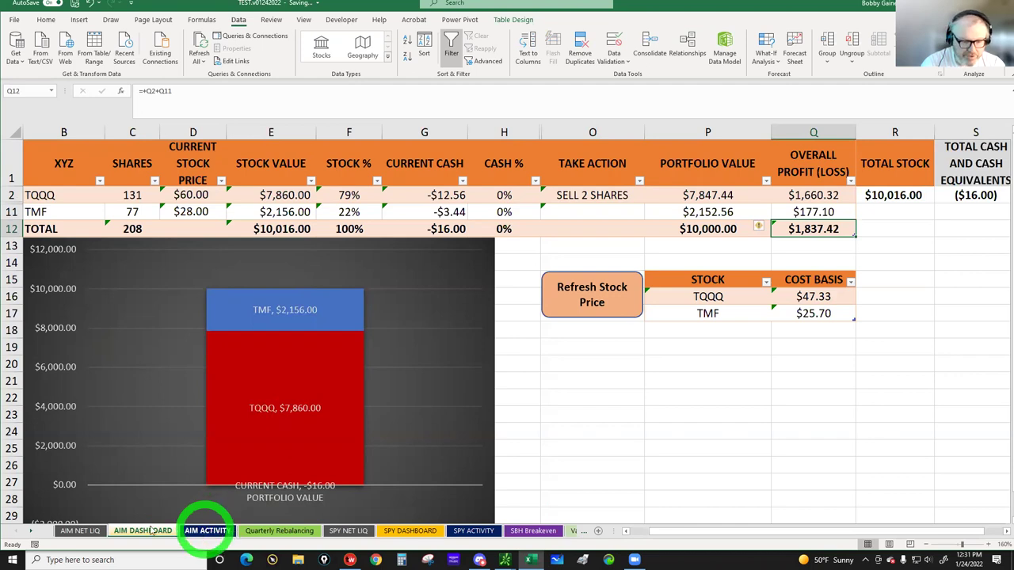
# - Enter 11847.32 in B3 and date 3/1/2022 in A3 of AIM NET LIQ, then return to the dashboard
pyautogui.click(86, 532)
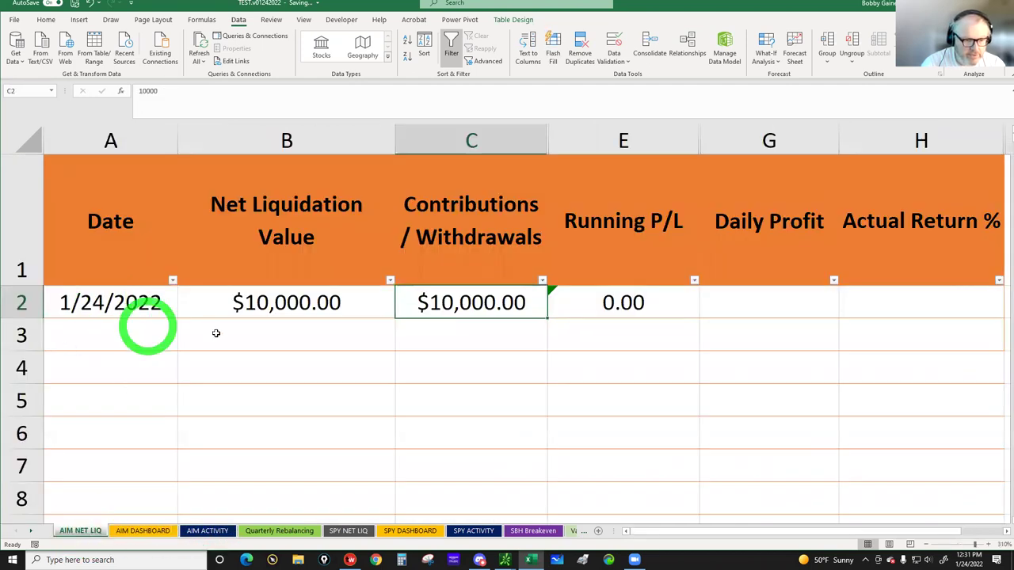
pyautogui.click(243, 325)
pyautogui.write('11')
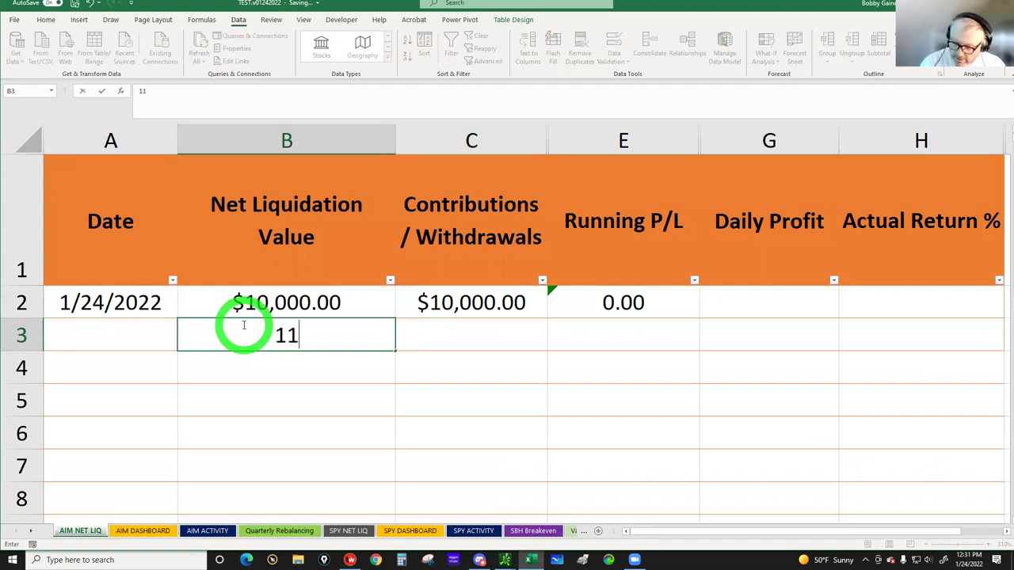
pyautogui.write('847.32')
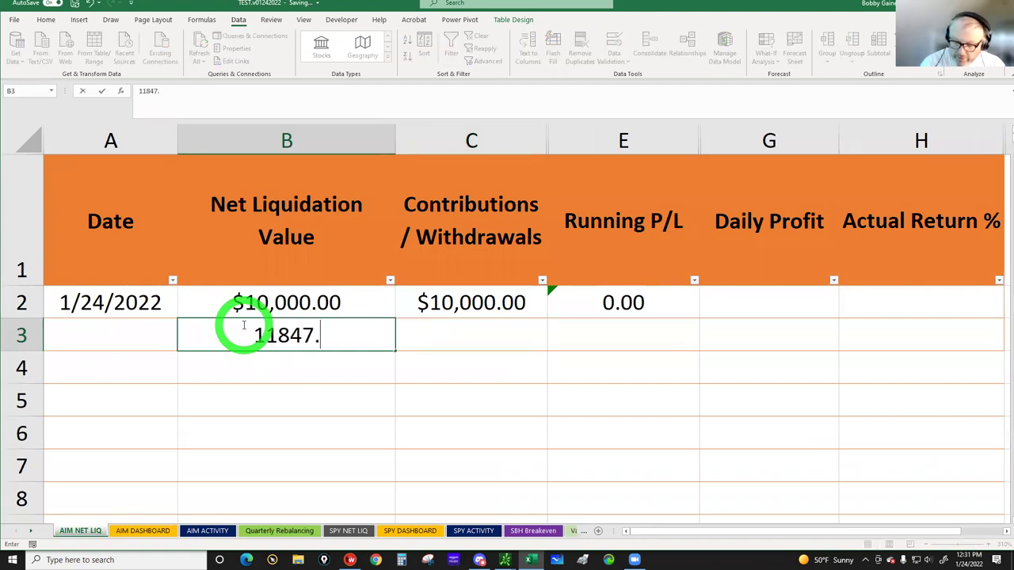
pyautogui.click(83, 333)
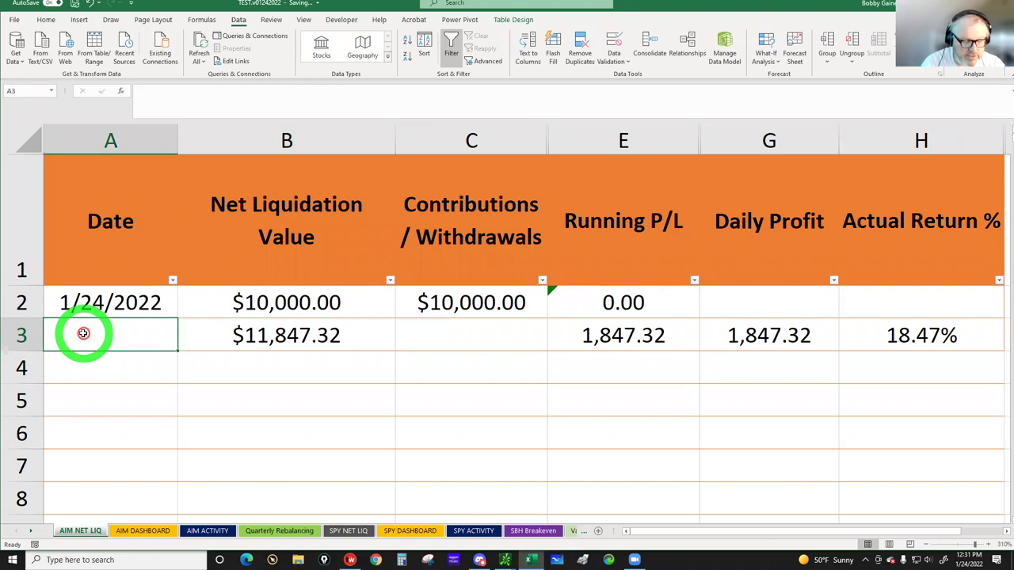
pyautogui.write('3/1/2022')
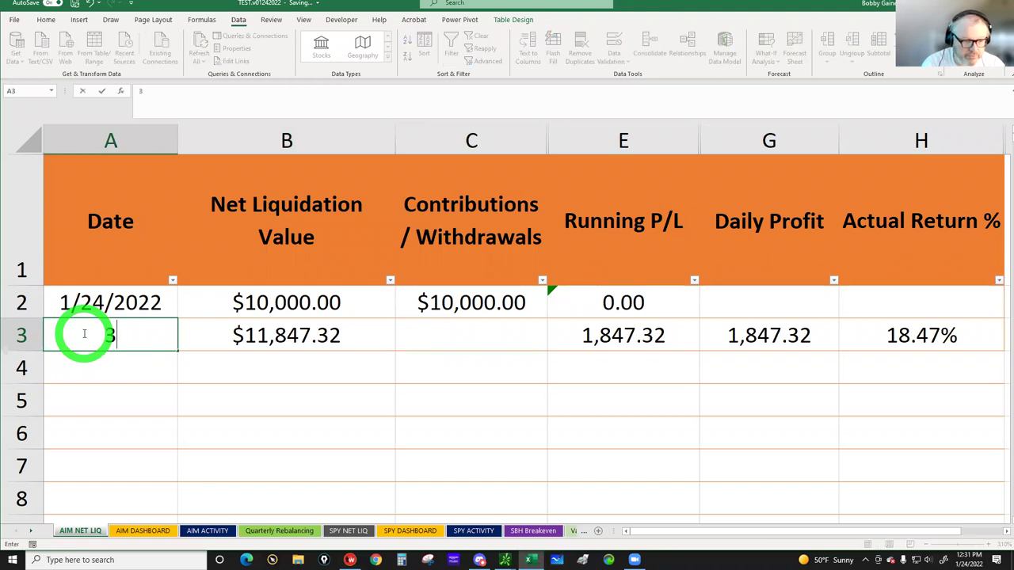
pyautogui.press('Return')
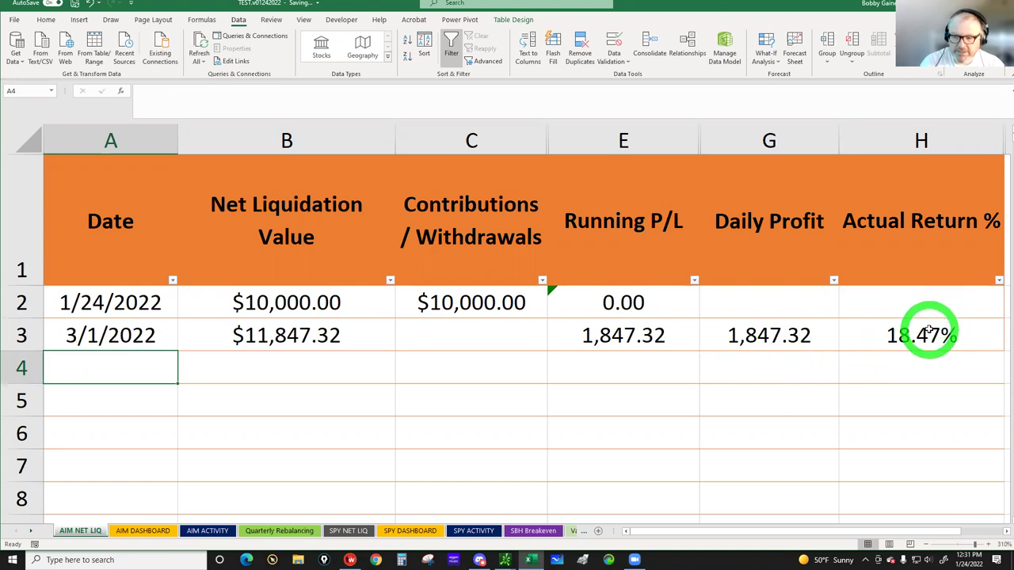
pyautogui.click(144, 531)
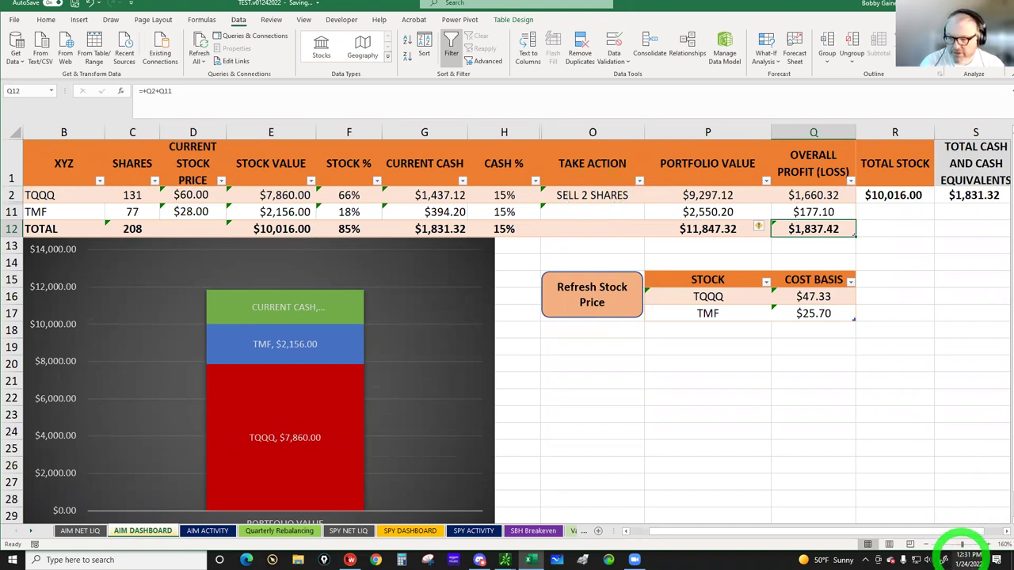
# - Page the taskbar calendar ahead to March 2022, close it, and select TQQQ's price cell D2
pyautogui.click(986, 552)
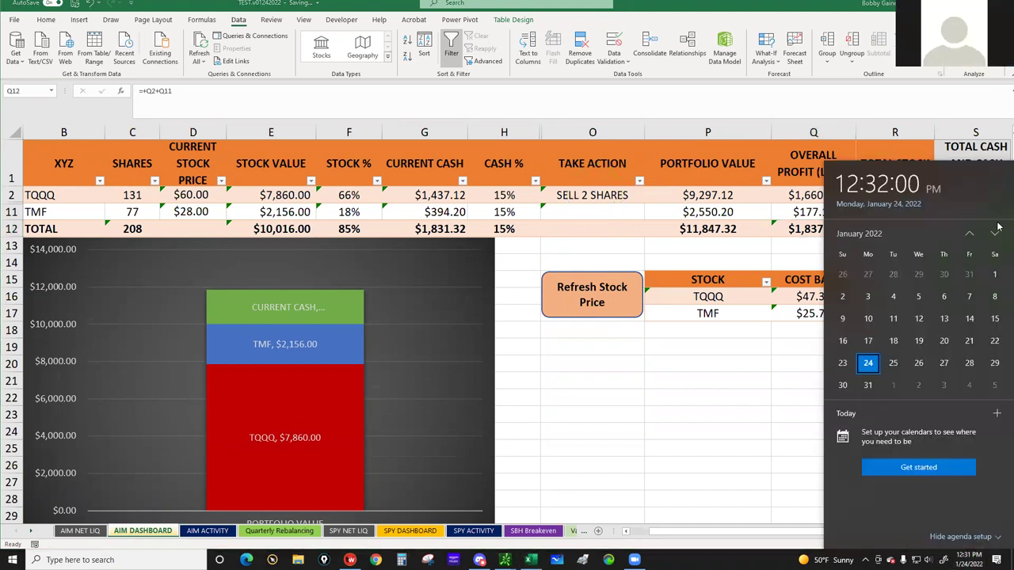
pyautogui.click(995, 236)
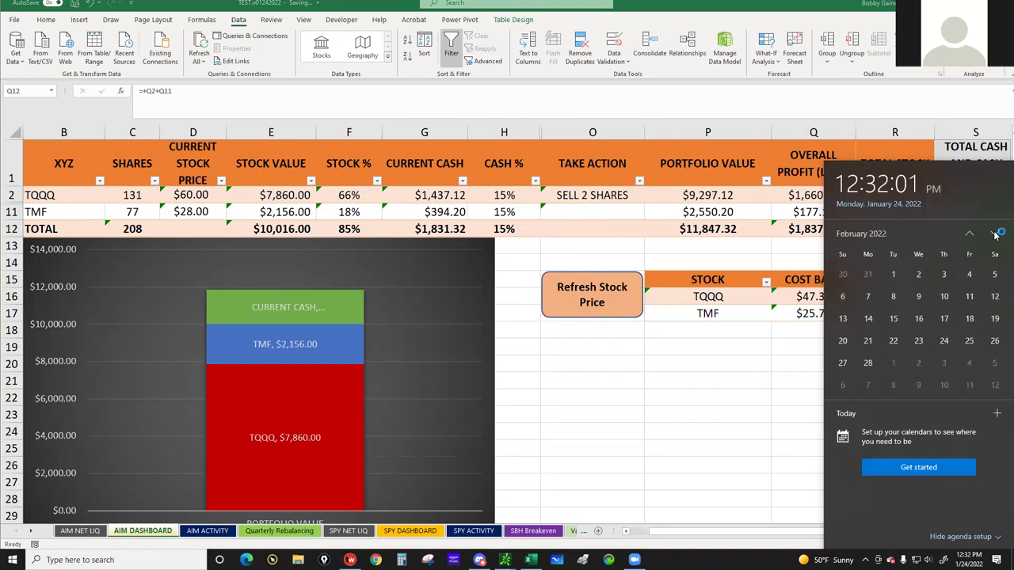
pyautogui.click(996, 236)
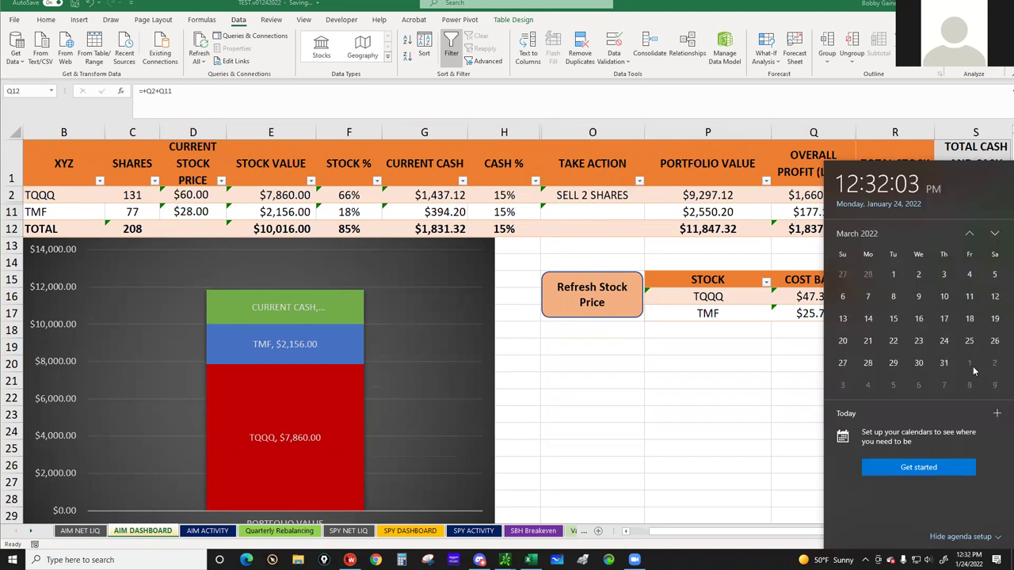
pyautogui.click(656, 147)
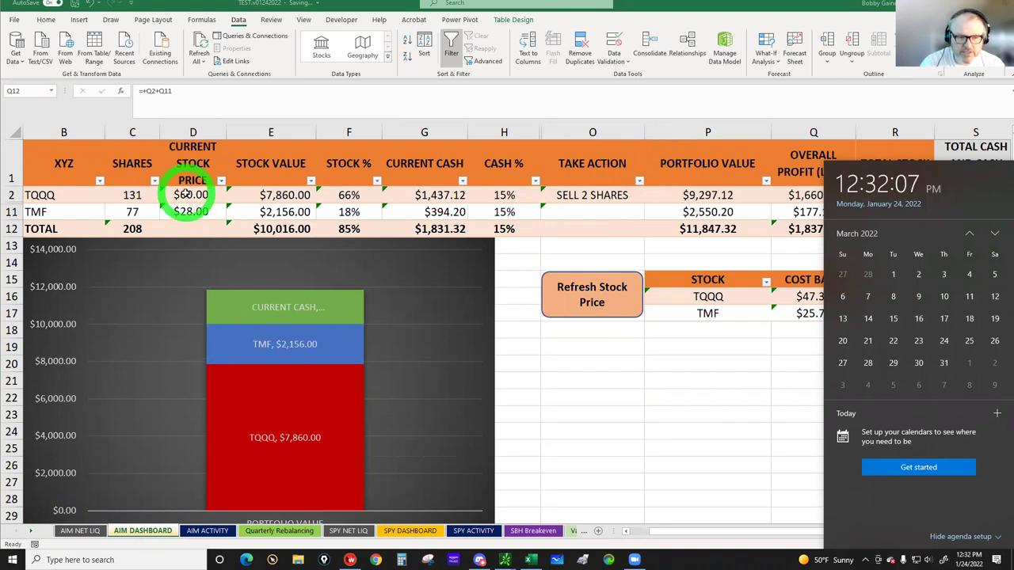
pyautogui.click(185, 195)
pyautogui.click(185, 195)
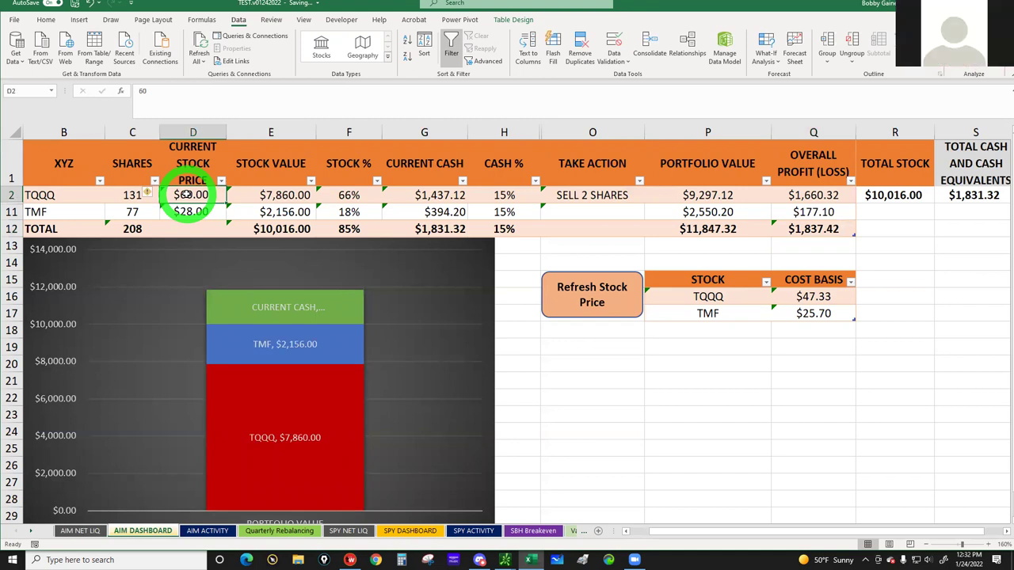
pyautogui.click(185, 195)
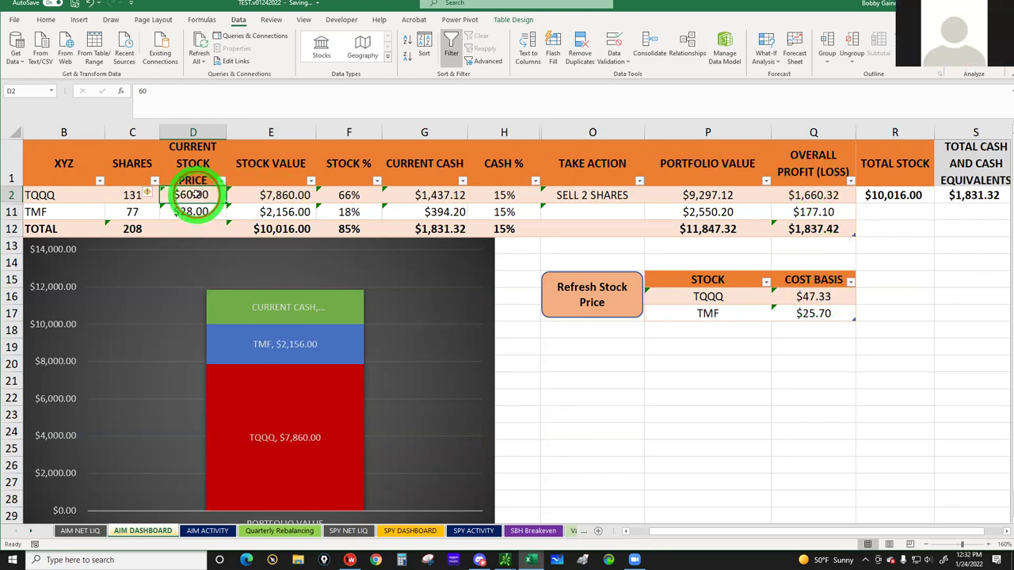
# - Set TQQQ's price in D2 to 43 and check its take-action recommendation
pyautogui.write('43')
pyautogui.press('Return')
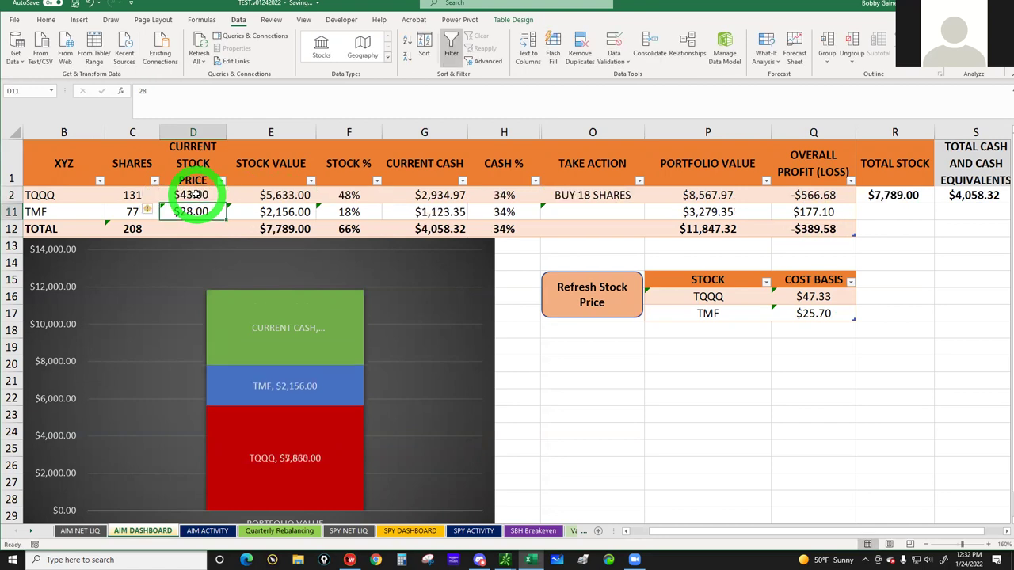
pyautogui.click(574, 195)
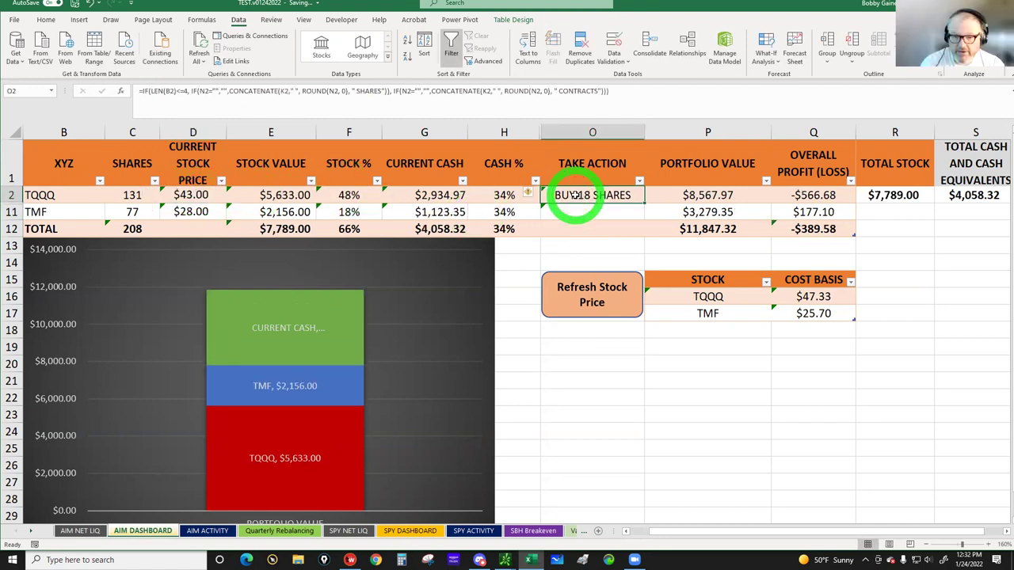
# - Set TMF's price to 32, then select the next empty shares cell on AIM ACTIVITY
pyautogui.click(192, 212)
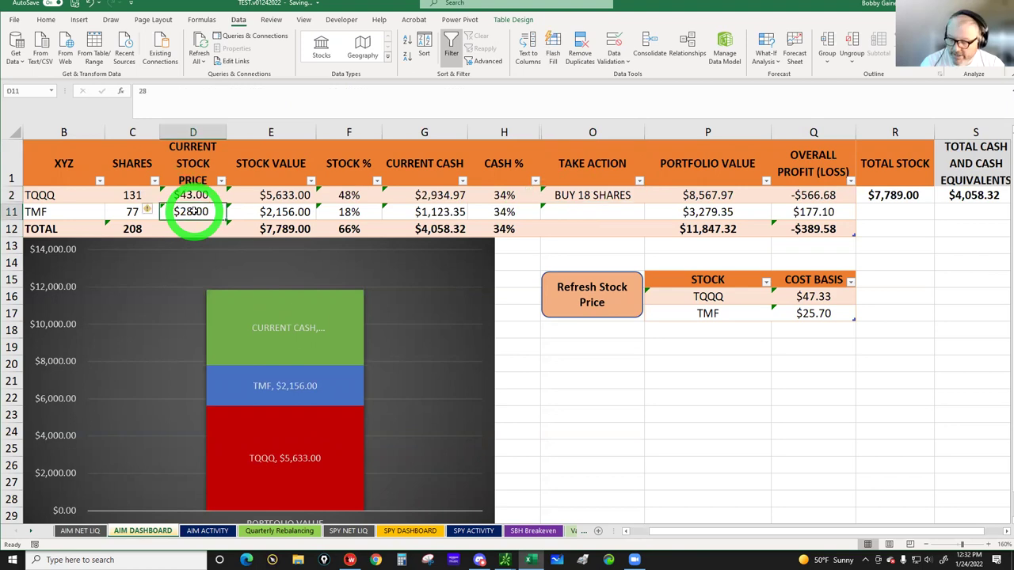
pyautogui.write('32')
pyautogui.press('Return')
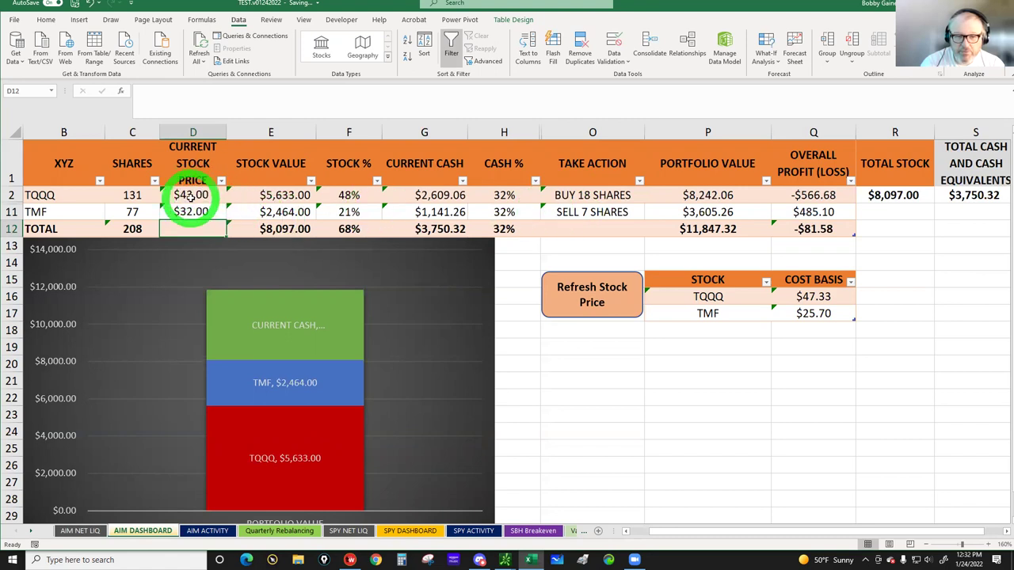
pyautogui.click(584, 195)
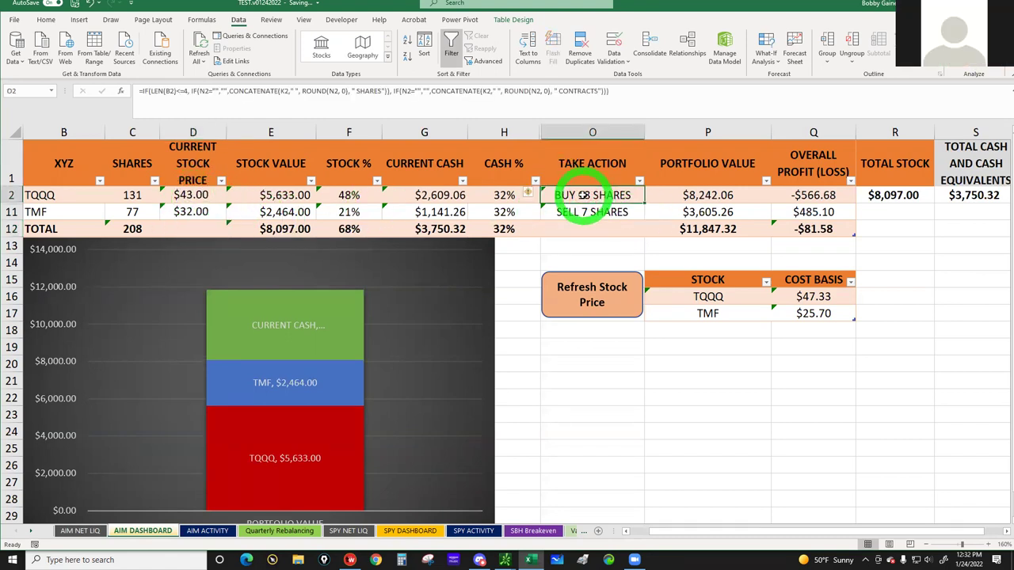
pyautogui.click(209, 532)
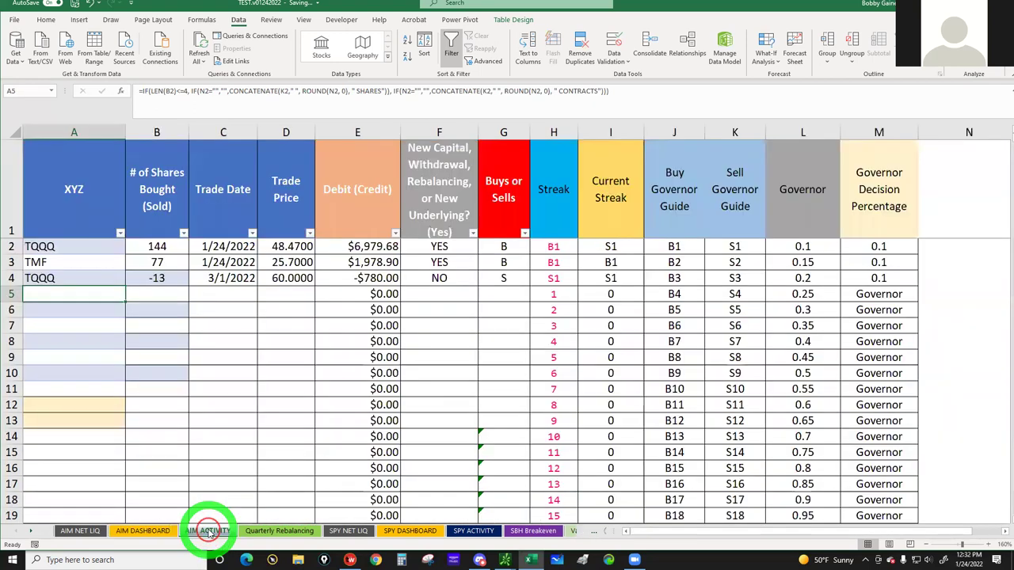
pyautogui.click(156, 295)
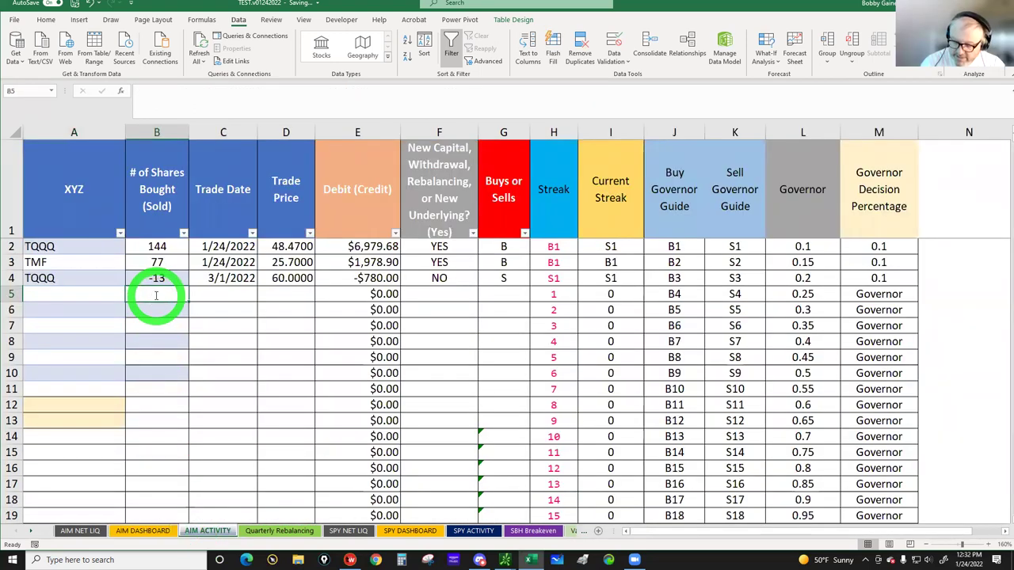
# - Record row 5 as TQQQ buying 18 shares on 4/1/2022 at 43, new capital NO
pyautogui.write('18')
pyautogui.click(204, 294)
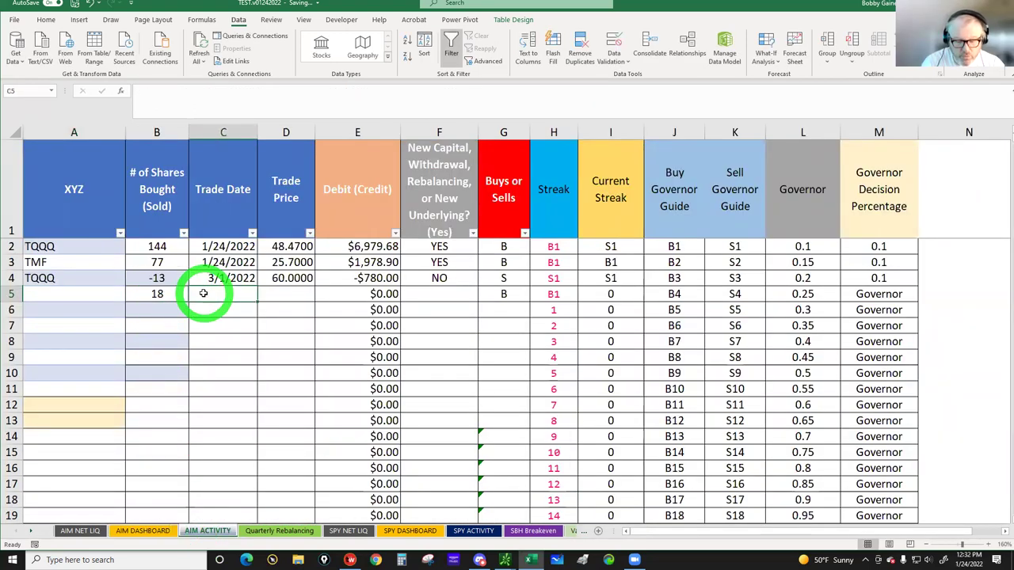
pyautogui.write('4/1/2022')
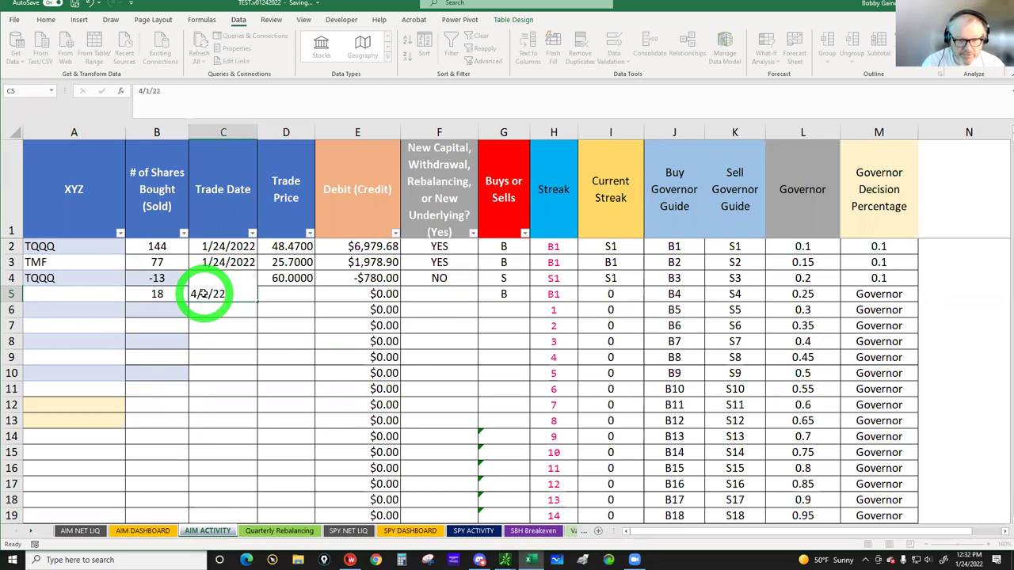
pyautogui.press('Tab')
pyautogui.write('4')
pyautogui.press('Tab')
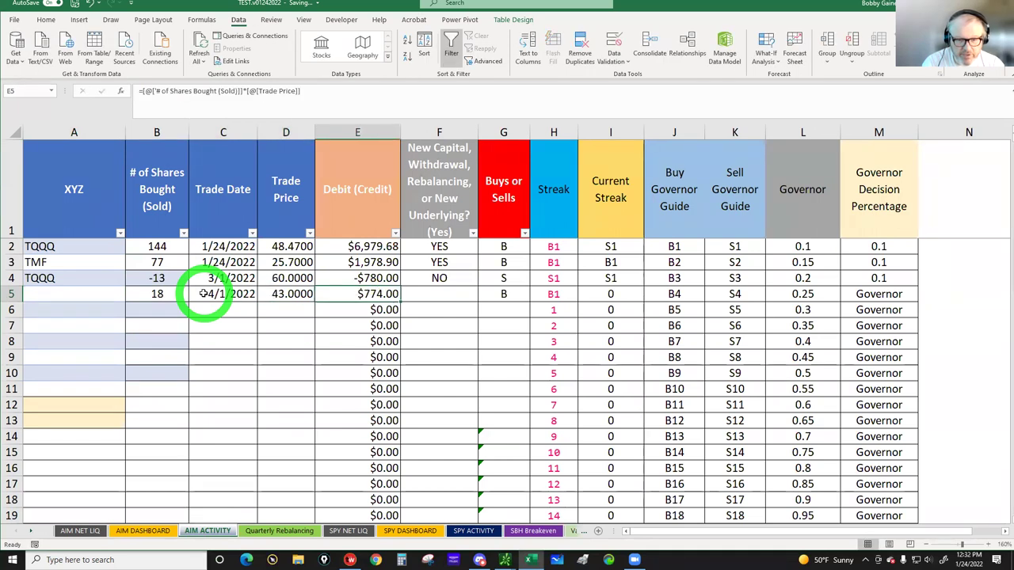
pyautogui.press('Tab')
pyautogui.write('NO')
pyautogui.press('Return')
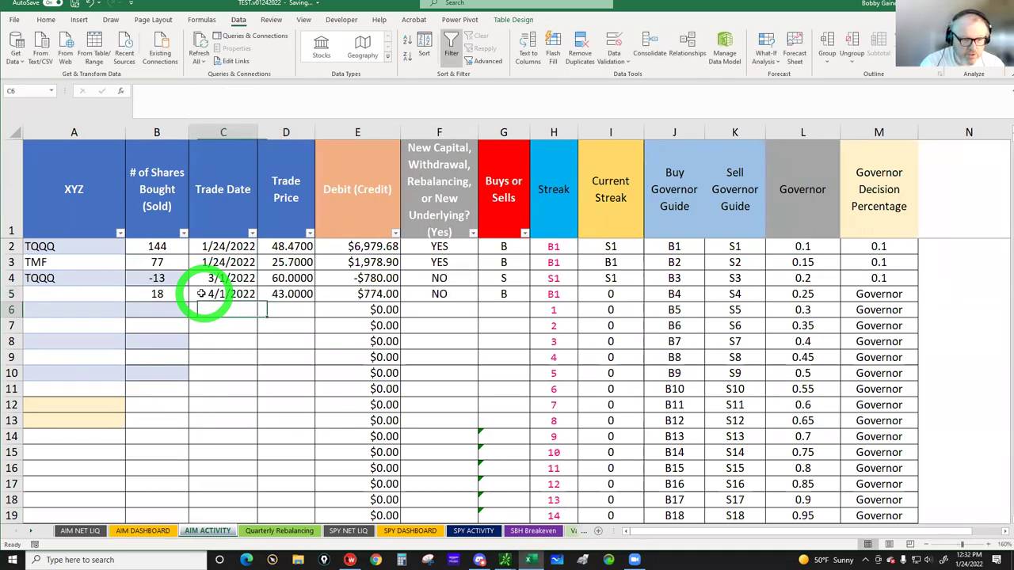
pyautogui.click(36, 294)
pyautogui.write('TQQQ')
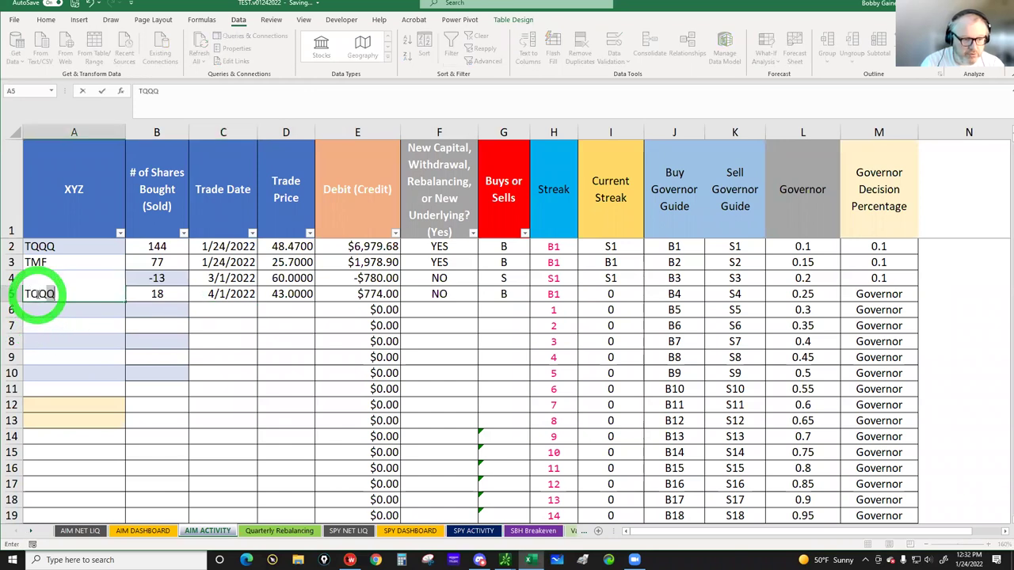
pyautogui.press('Return')
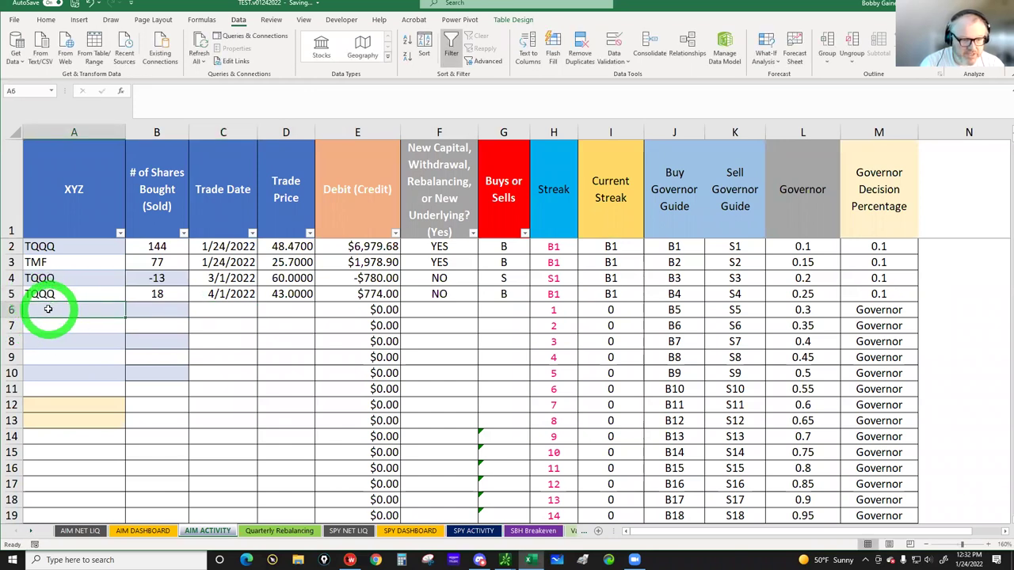
# - Start row 6 with ticker TMF, -7 shares and trade date 4/1/22
pyautogui.write('TMF')
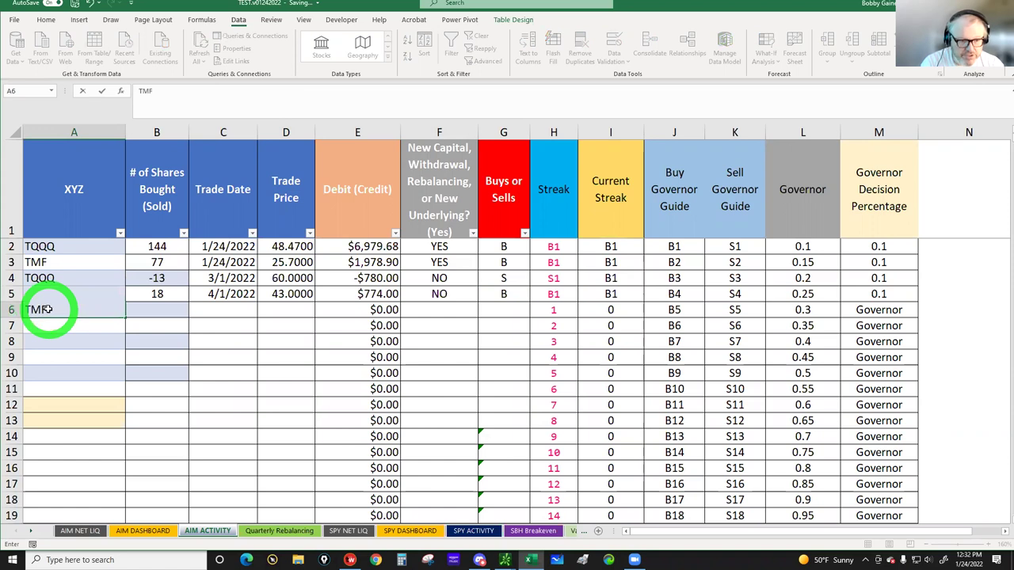
pyautogui.press('Tab')
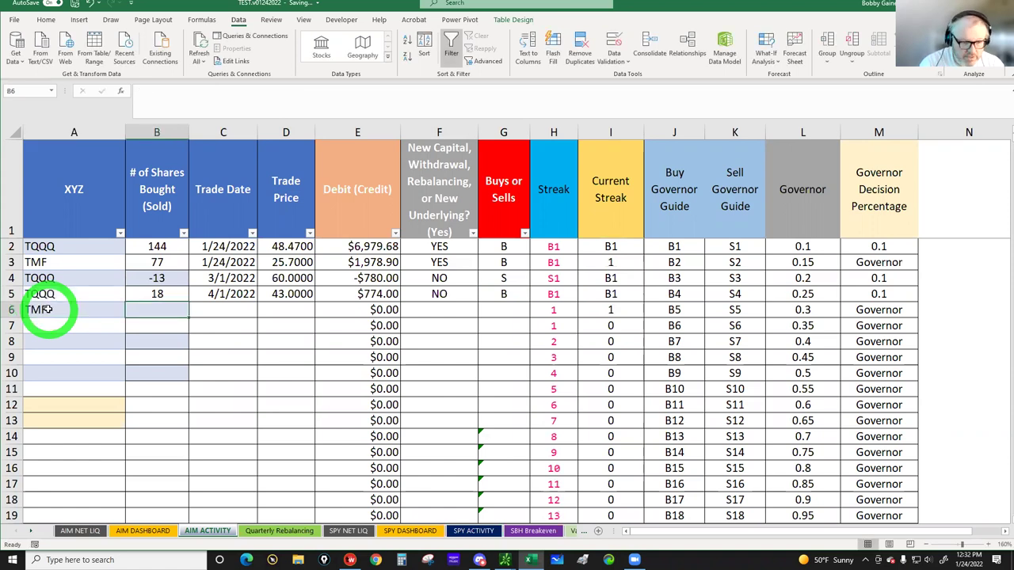
pyautogui.click(141, 531)
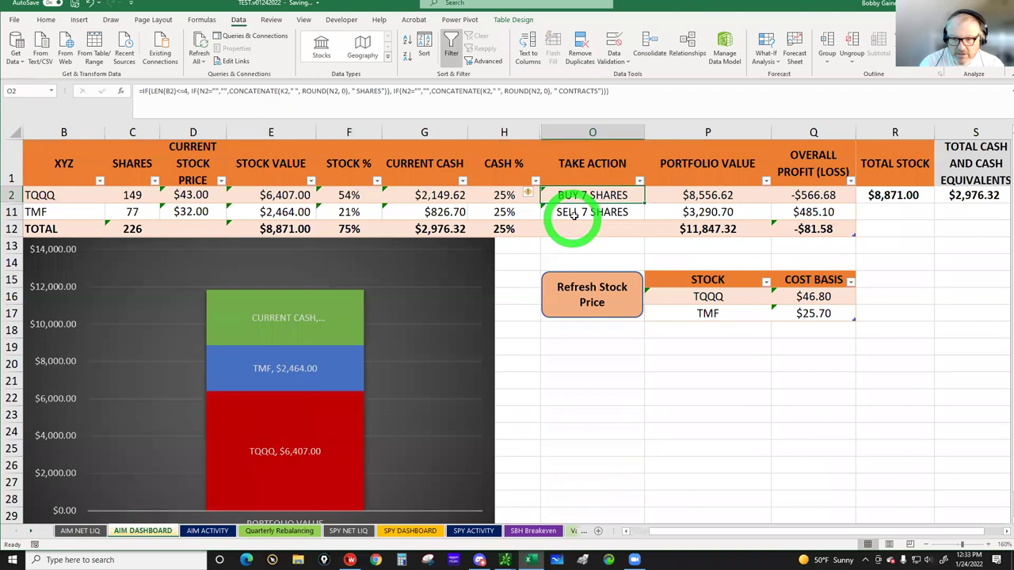
pyautogui.click(207, 531)
pyautogui.click(157, 313)
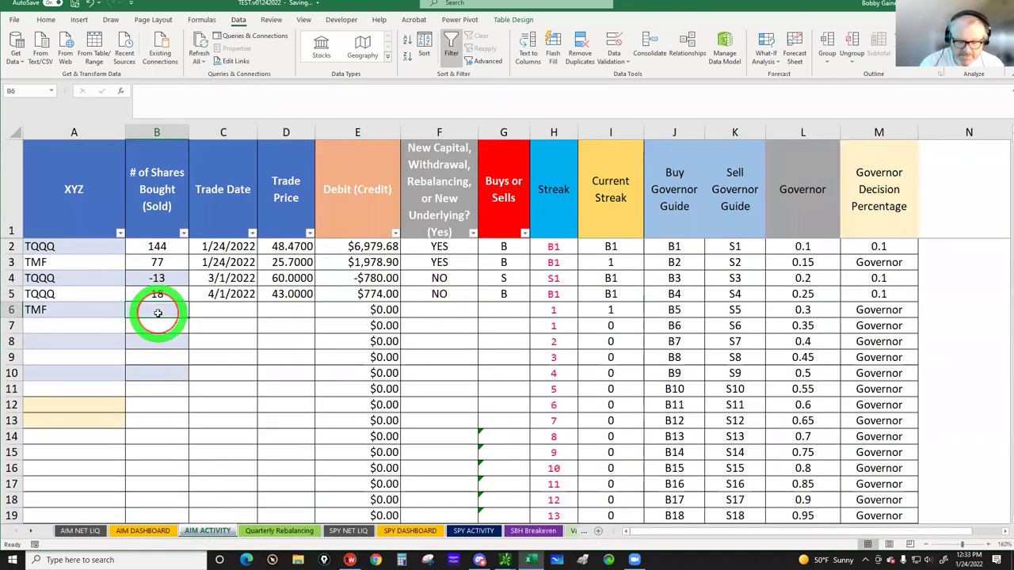
pyautogui.write('-7')
pyautogui.press('Tab')
pyautogui.write('4/1')
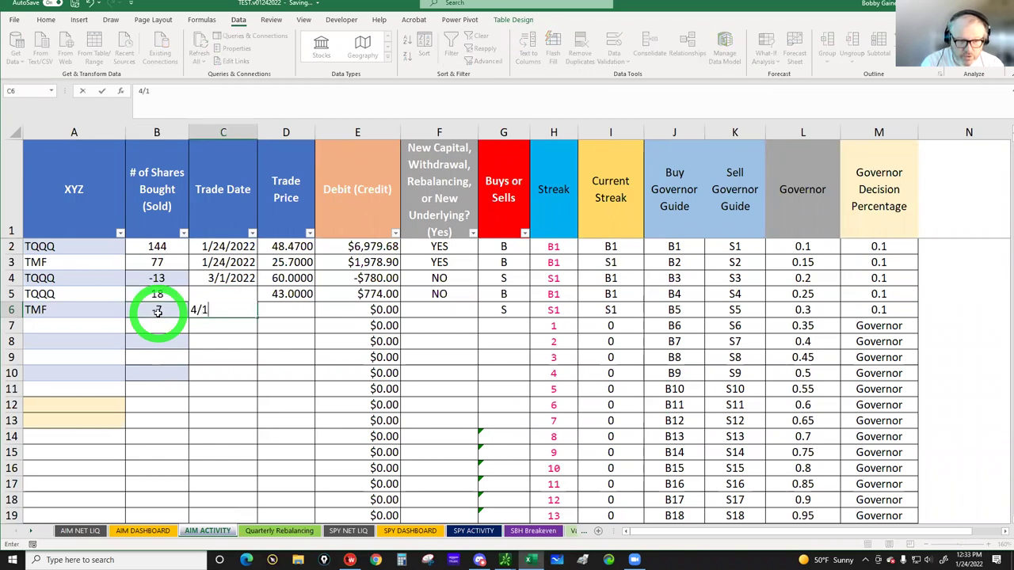
pyautogui.write('/22')
pyautogui.press('Return')
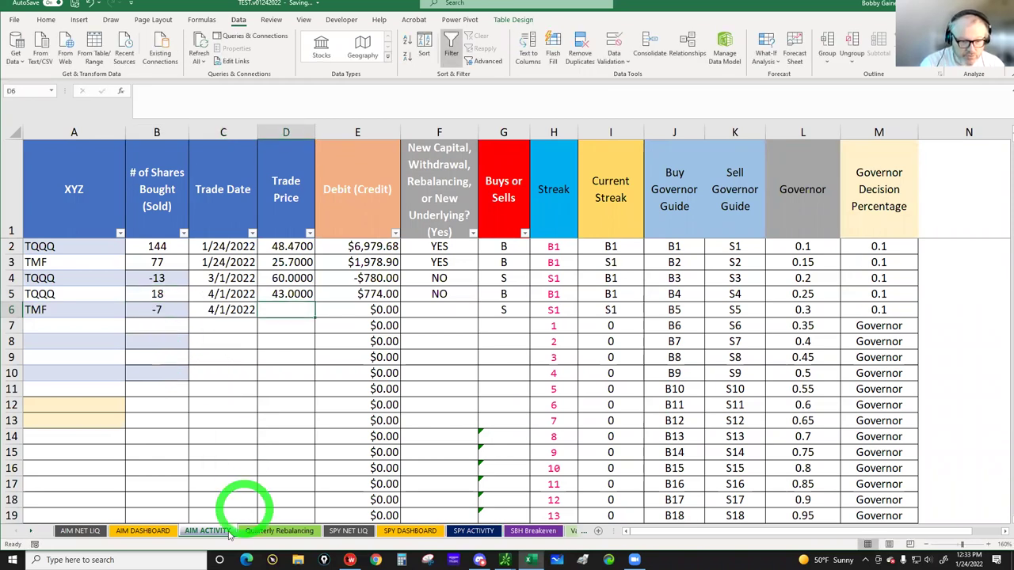
# - Finish the TMF trade with price 32 and new capital NO
pyautogui.click(141, 531)
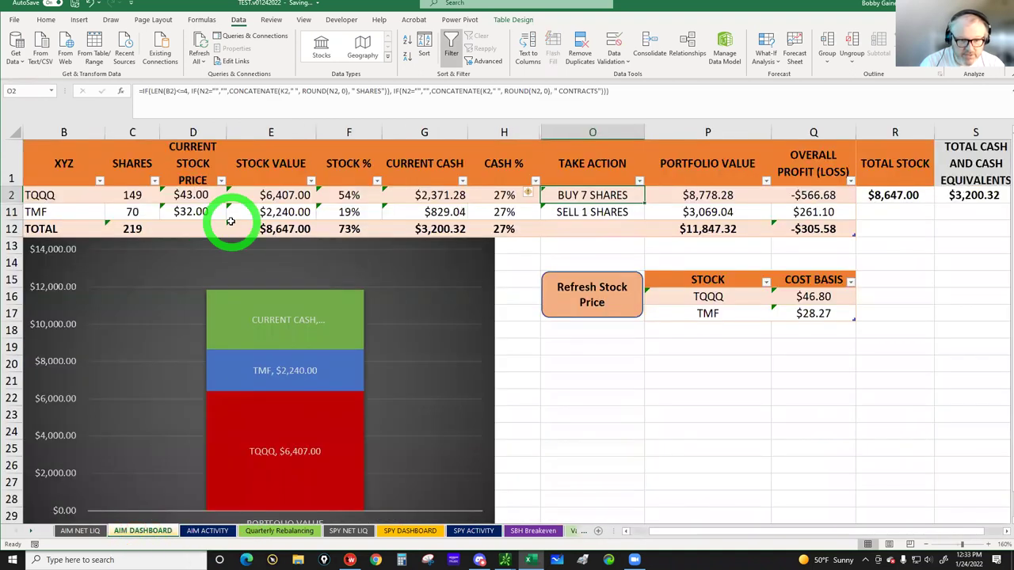
pyautogui.click(208, 531)
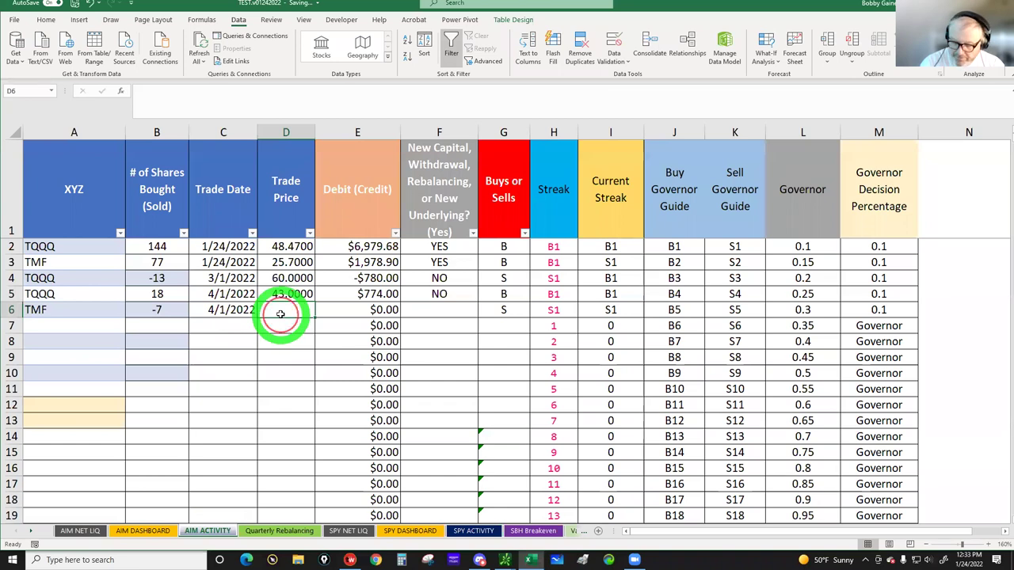
pyautogui.write('32')
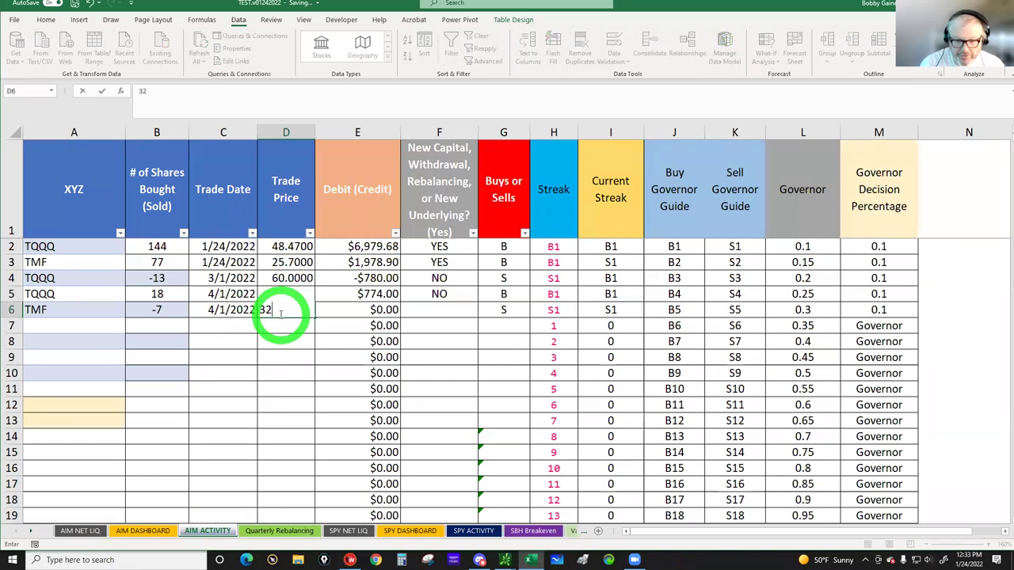
pyautogui.click(432, 310)
pyautogui.write('NO')
pyautogui.press('Return')
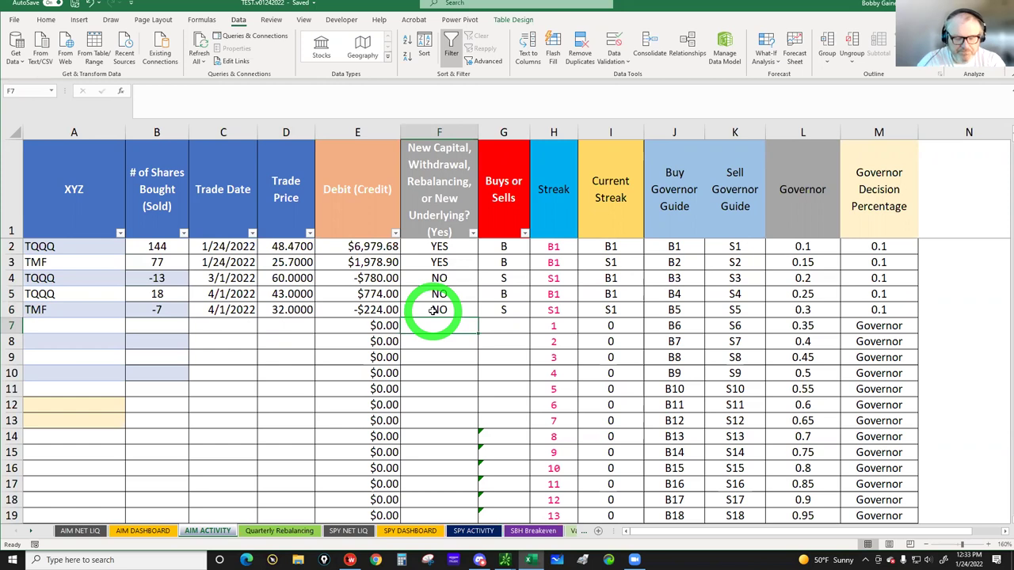
# - Check TQQQ's take action, then log 11,775 net liquidation for 4/1/22 in row 4 of AIM NET LIQ
pyautogui.click(142, 530)
pyautogui.click(603, 195)
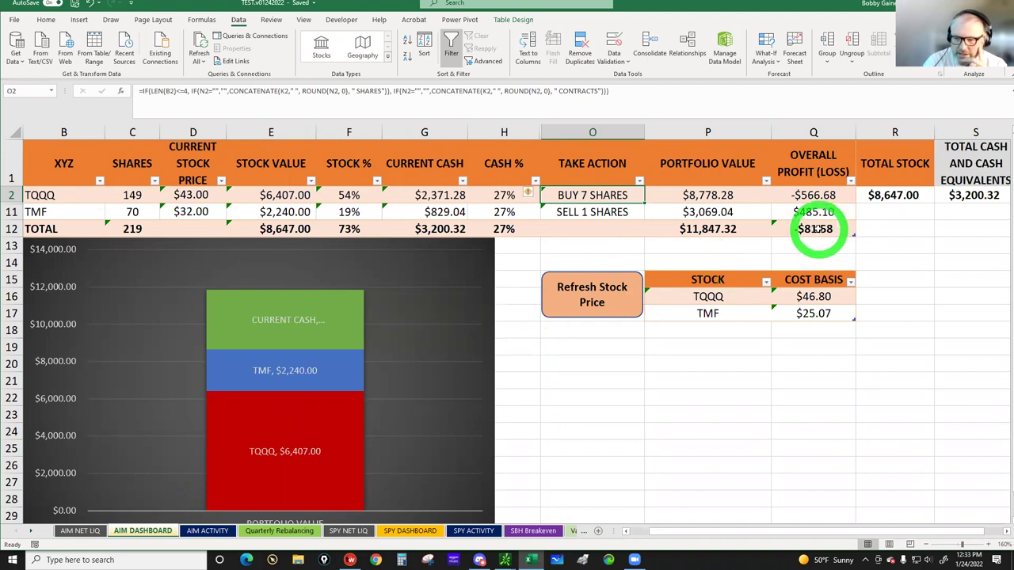
pyautogui.click(80, 531)
pyautogui.click(94, 366)
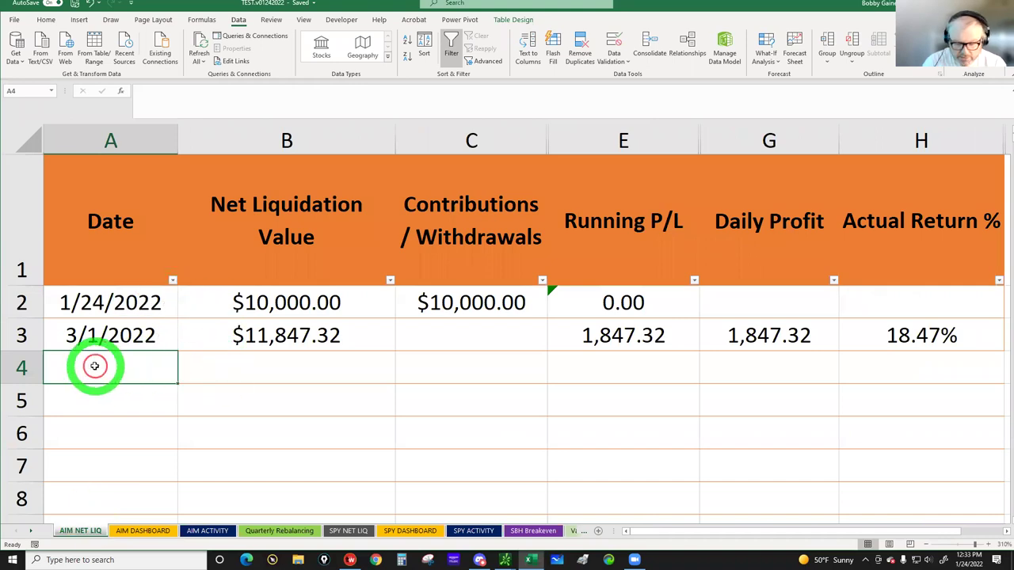
pyautogui.write('4/1/22')
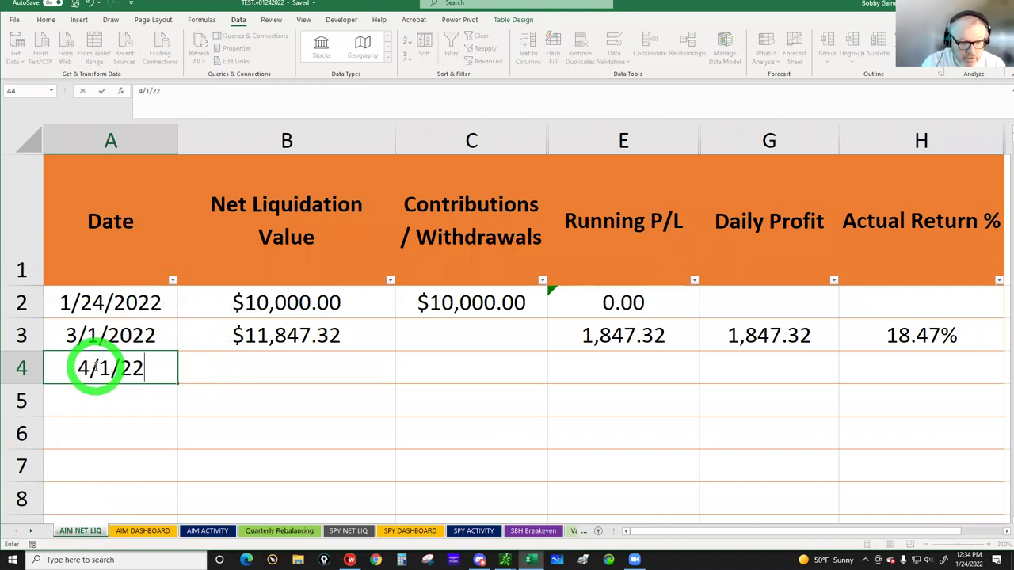
pyautogui.press('Tab')
pyautogui.write('11')
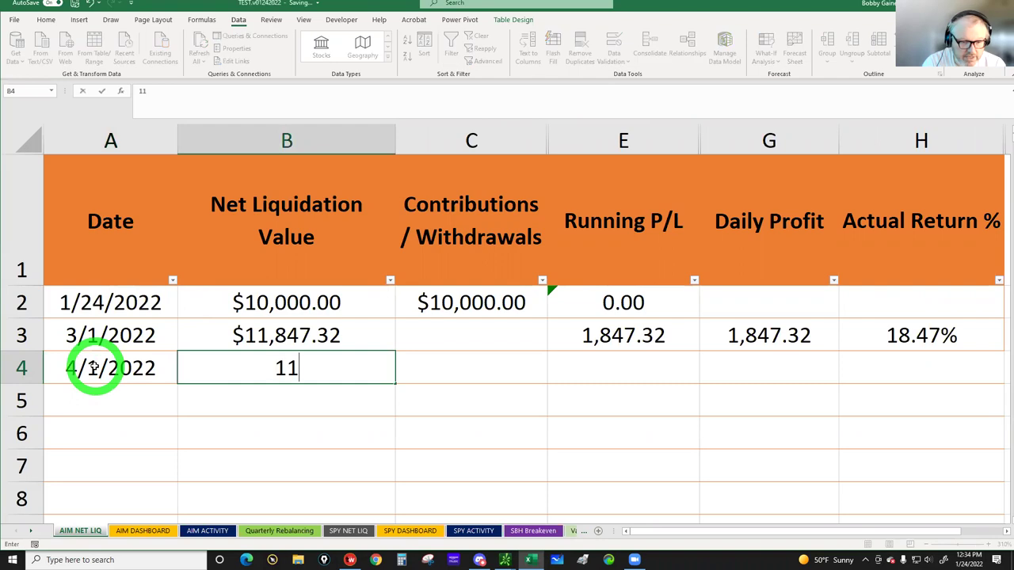
pyautogui.write(',775')
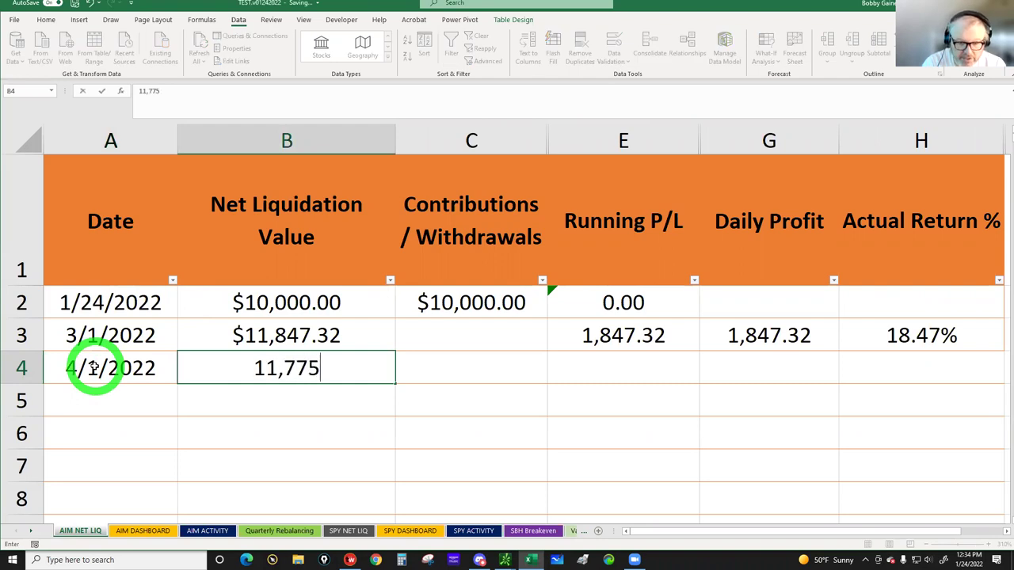
pyautogui.press('Tab')
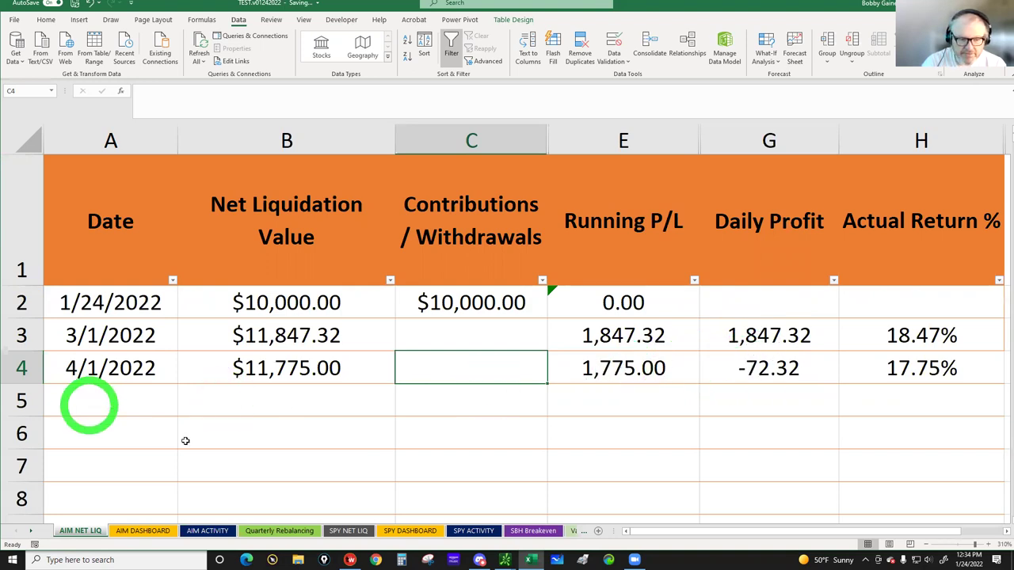
pyautogui.click(141, 531)
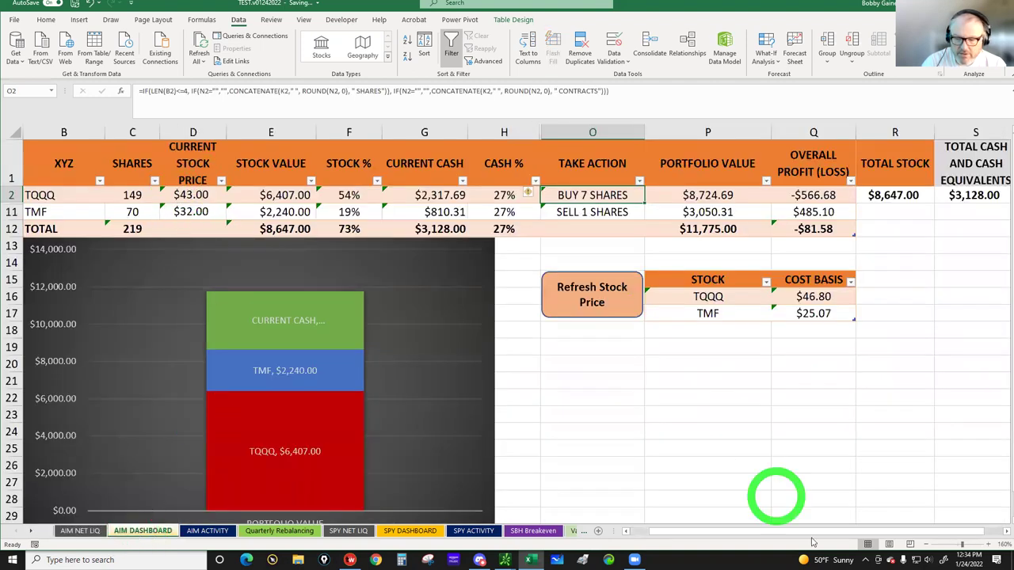
# - Advance the taskbar calendar four months to May 2022 and close it
pyautogui.click(962, 547)
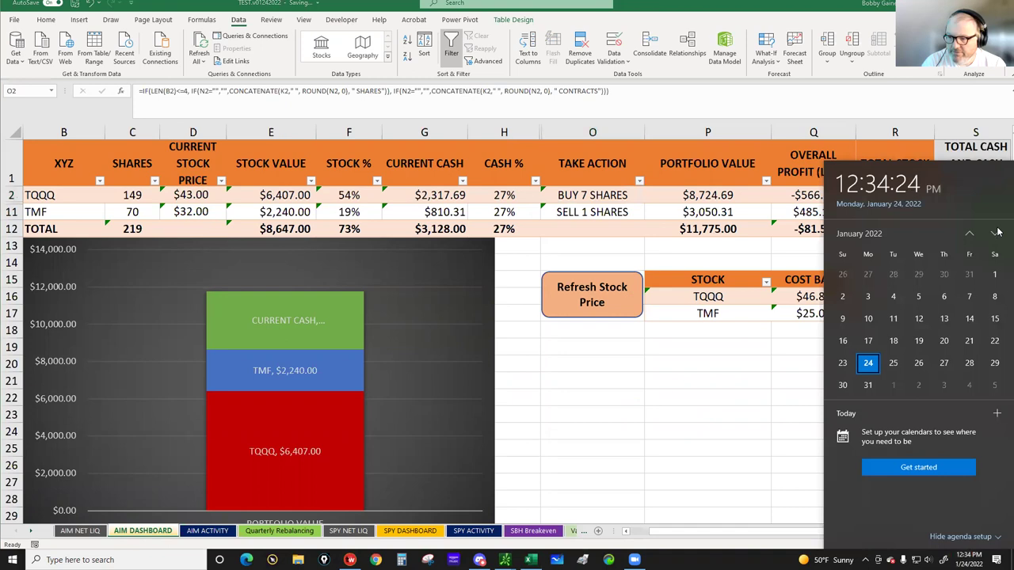
pyautogui.click(995, 234)
pyautogui.click(995, 234)
pyautogui.click(996, 235)
pyautogui.click(996, 235)
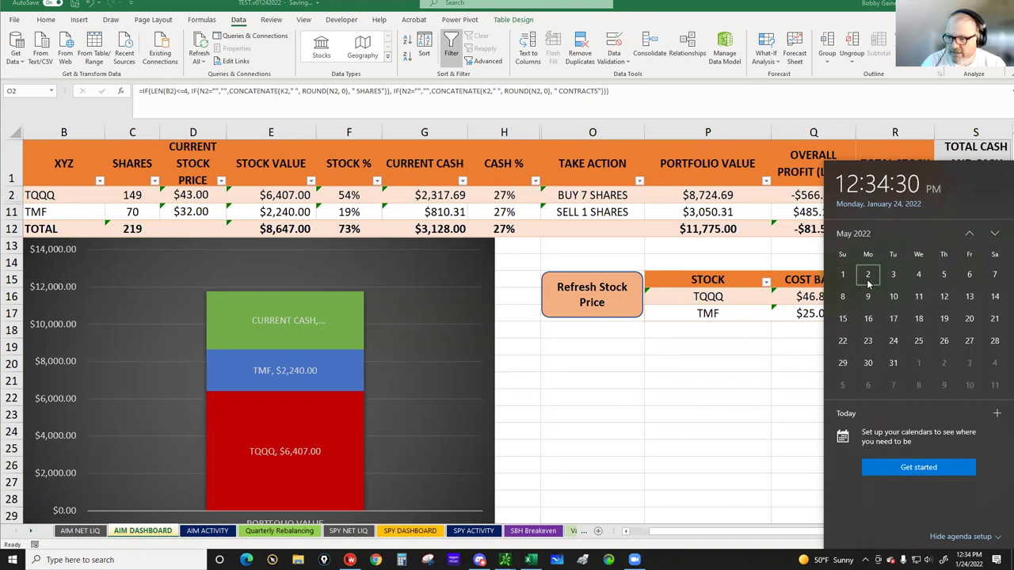
pyautogui.click(185, 198)
# - Set TQQQ's price in D2 to 78 and TMF's in D11 to 23
pyautogui.click(183, 198)
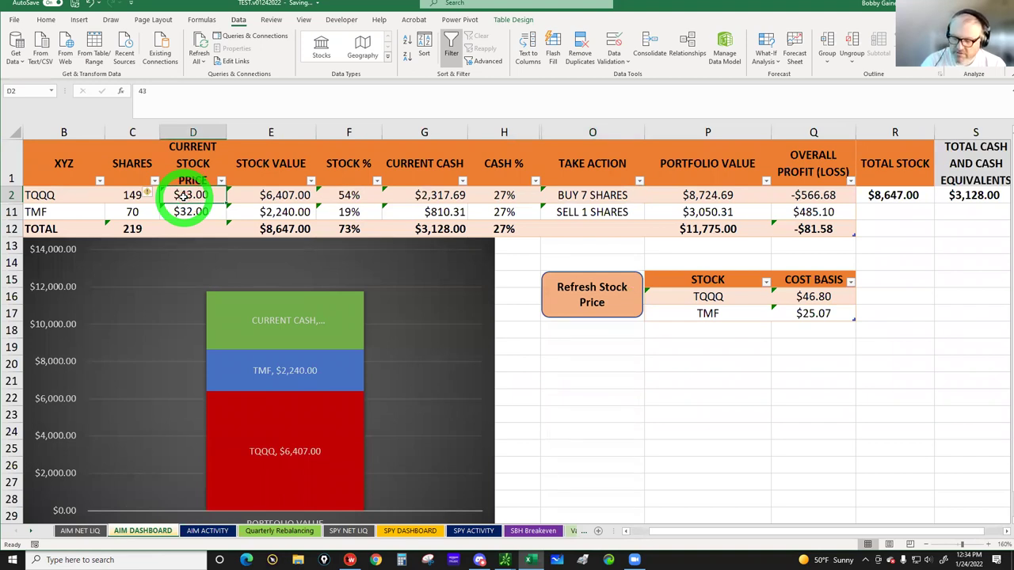
pyautogui.write('78')
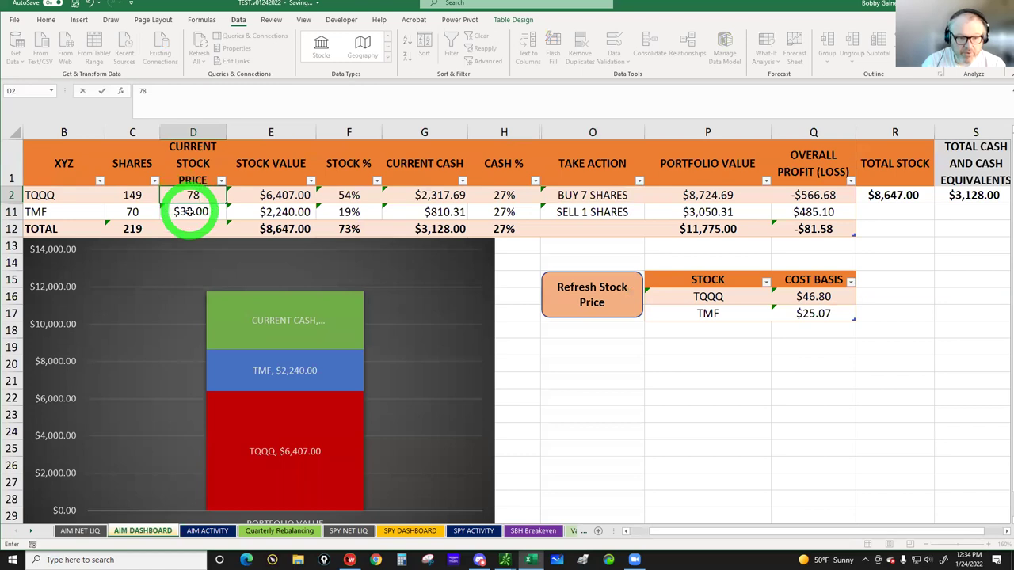
pyautogui.press('Return')
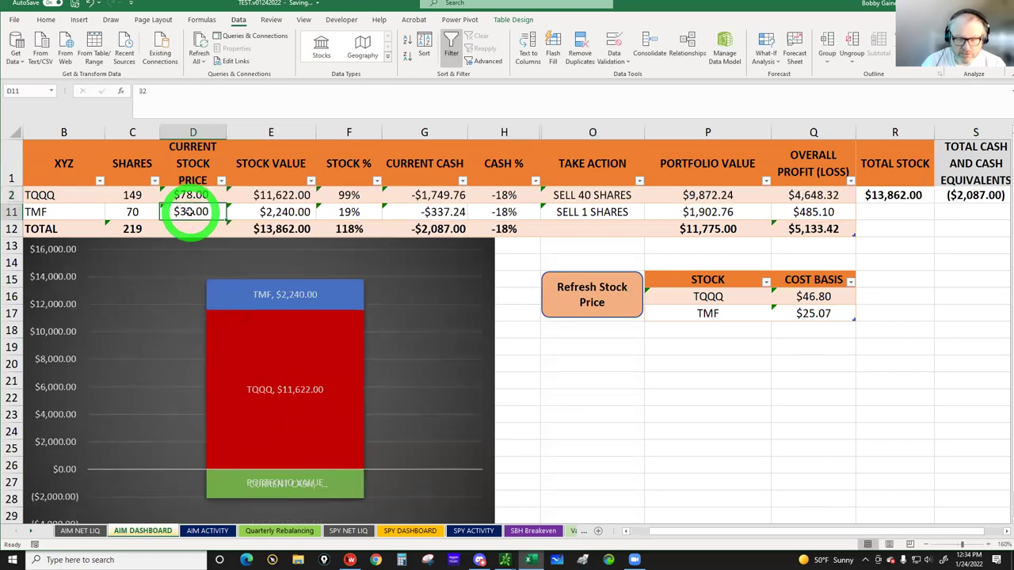
pyautogui.write('23')
pyautogui.press('Return')
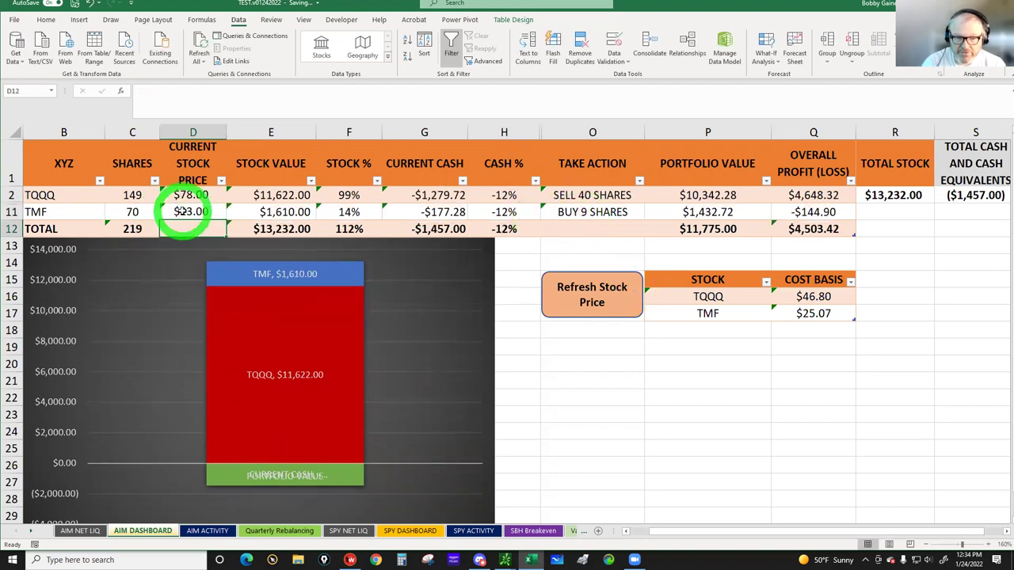
# - Review the take-action formulas in O2 and O11, including TMF's BUY 9 SHARES
pyautogui.click(569, 210)
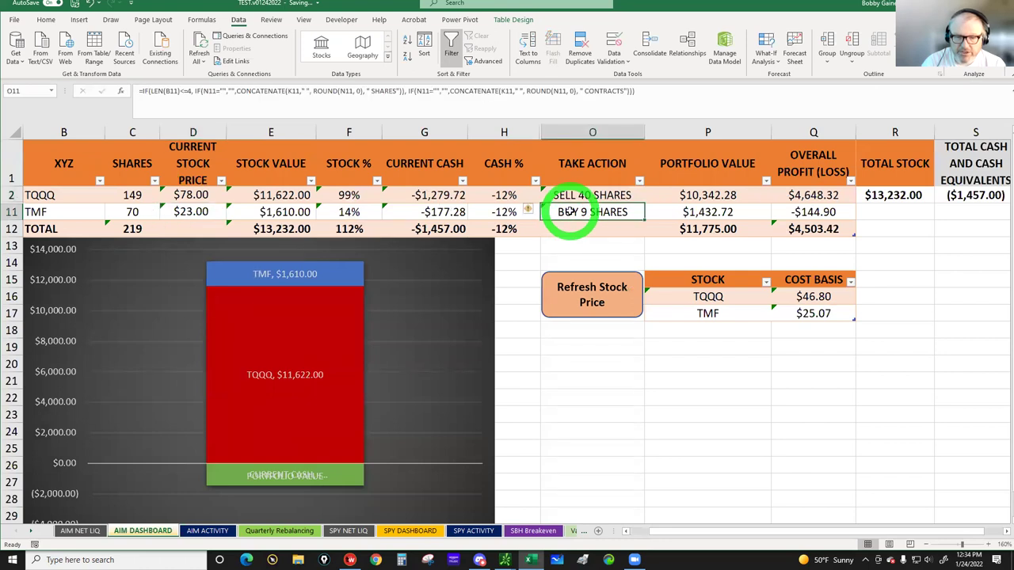
pyautogui.click(187, 195)
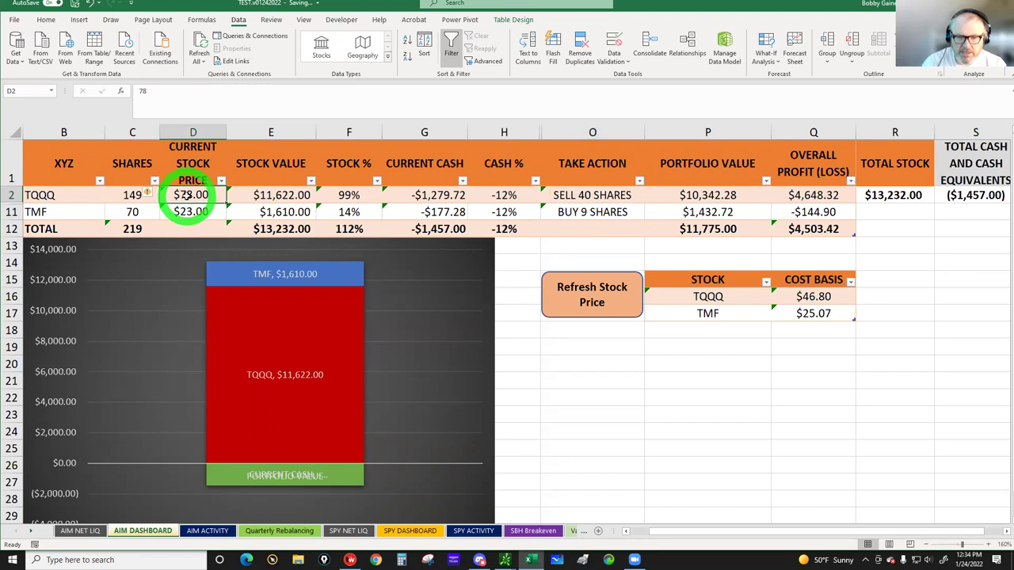
pyautogui.click(584, 194)
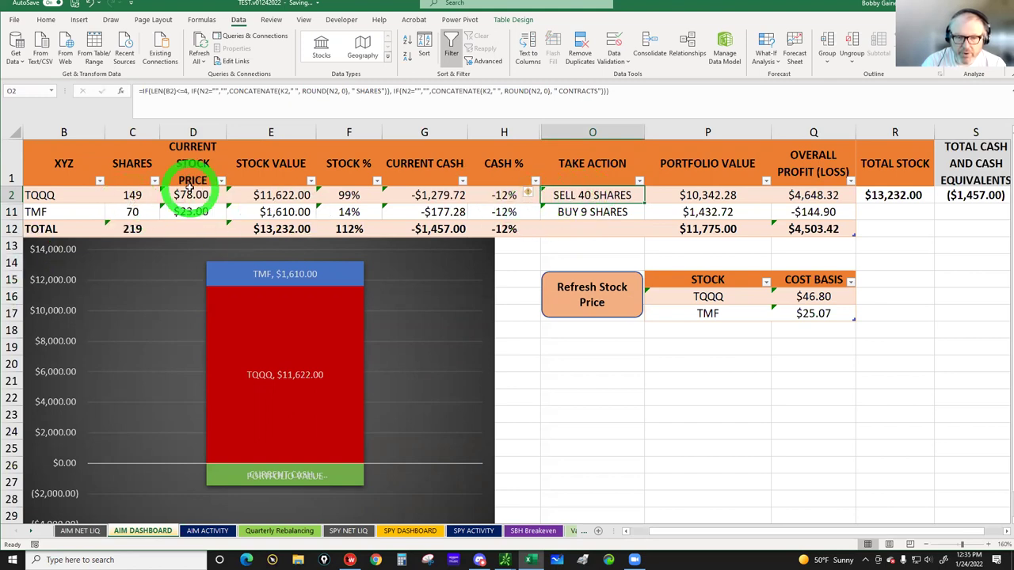
pyautogui.click(584, 212)
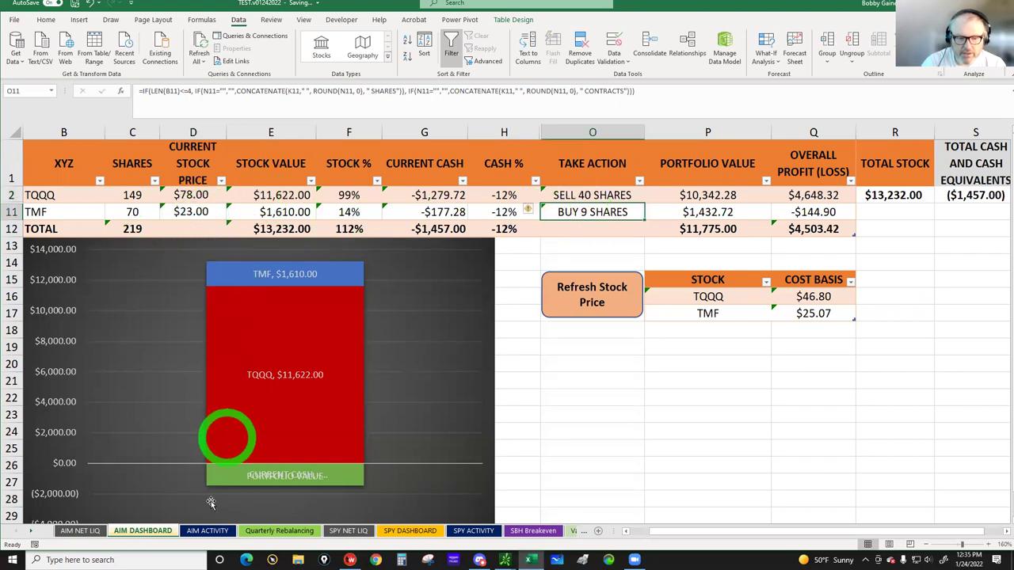
pyautogui.click(207, 531)
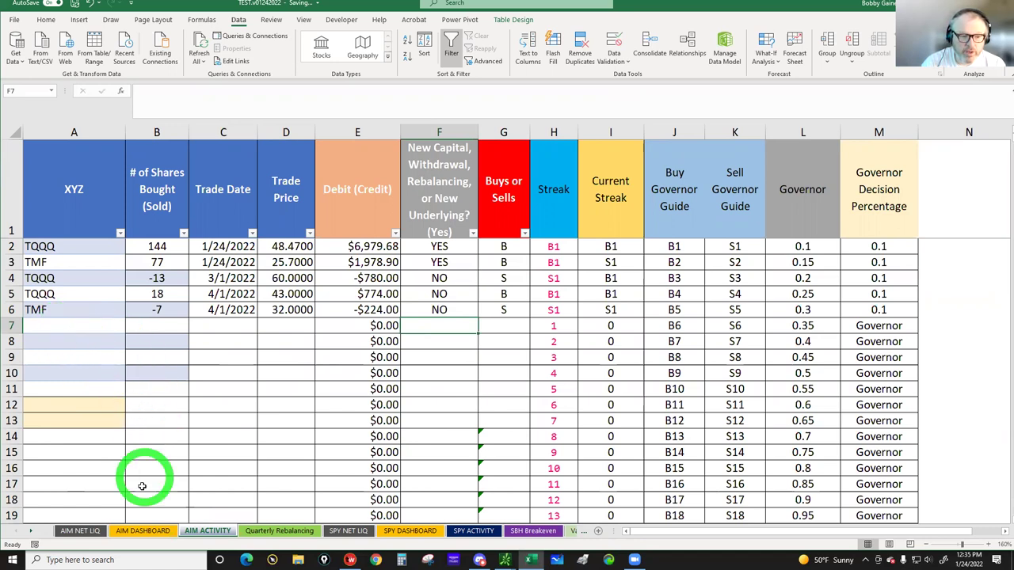
# - On AIM DASHBOARD, check TQQQ's current price in D2 and the SUMIFS shares formula
pyautogui.click(147, 532)
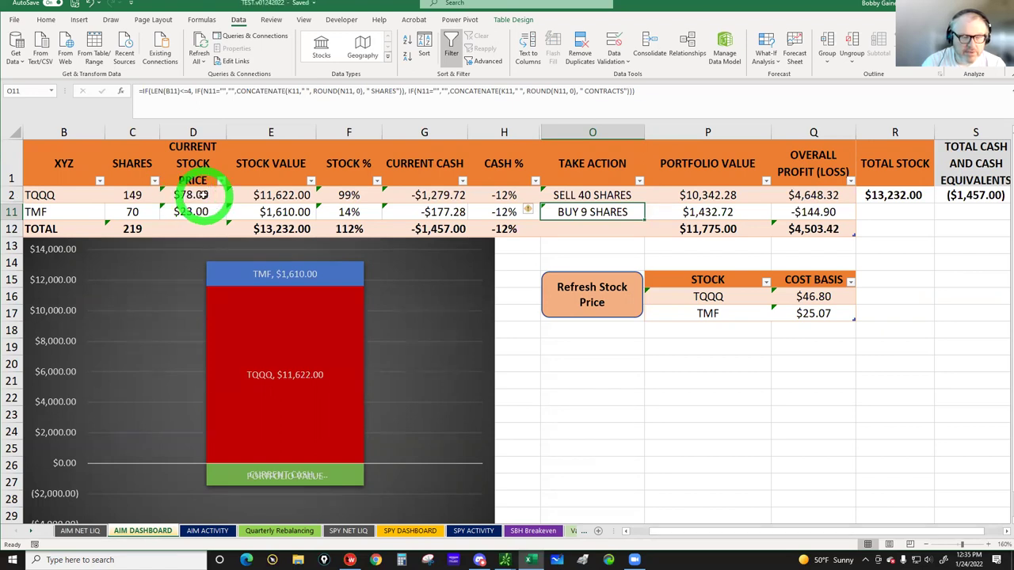
pyautogui.click(190, 195)
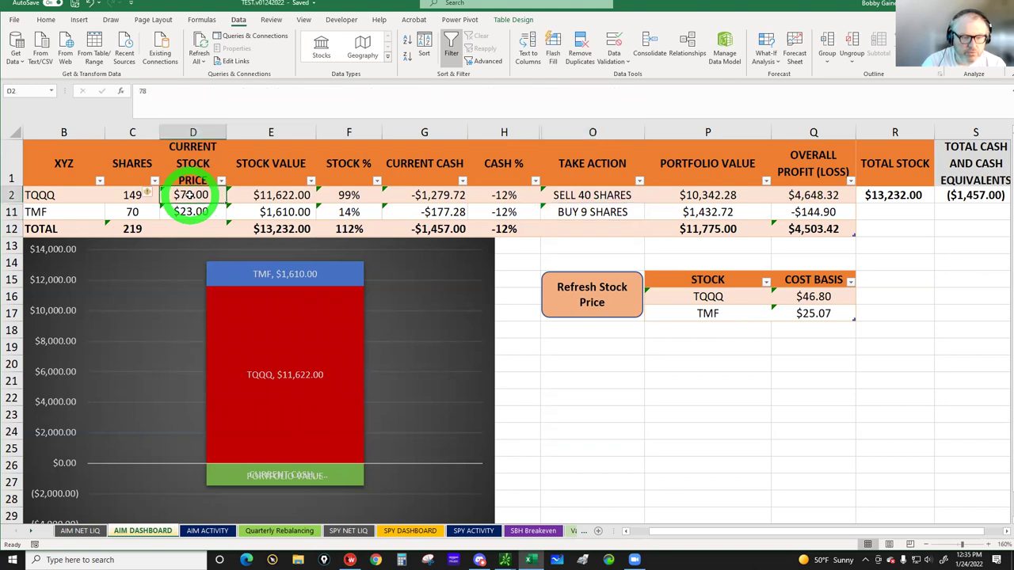
pyautogui.click(131, 195)
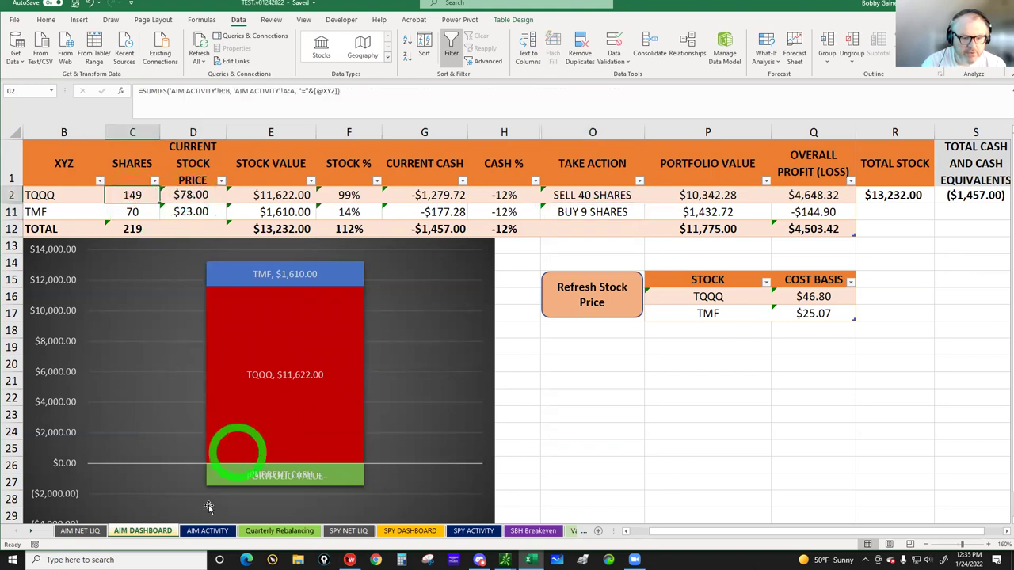
# - Log a TQQQ trade in row 7 of AIM ACTIVITY: 149 shares on 5/2/2002 at price 0
pyautogui.click(208, 532)
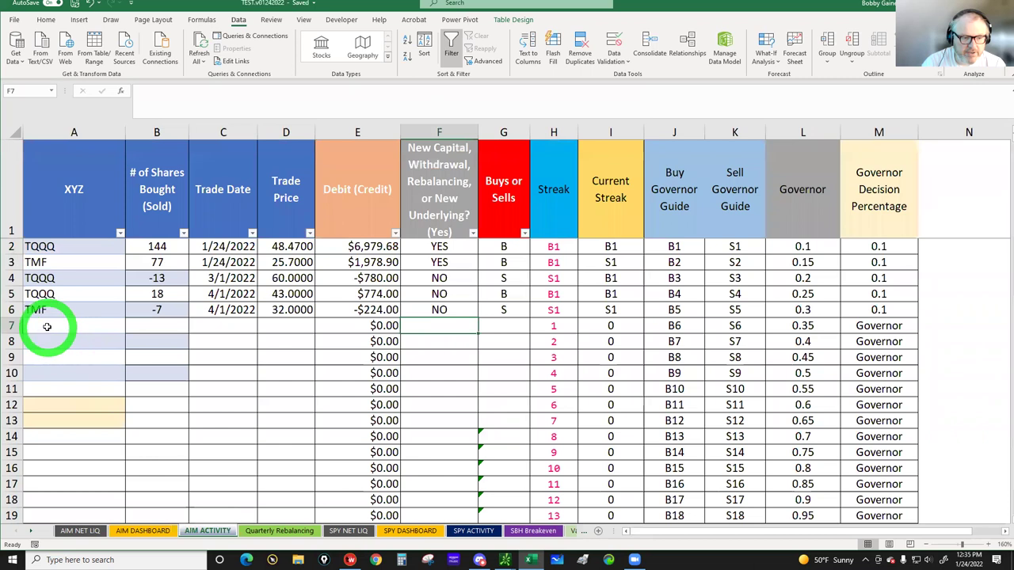
pyautogui.click(47, 323)
pyautogui.write('TQQQ')
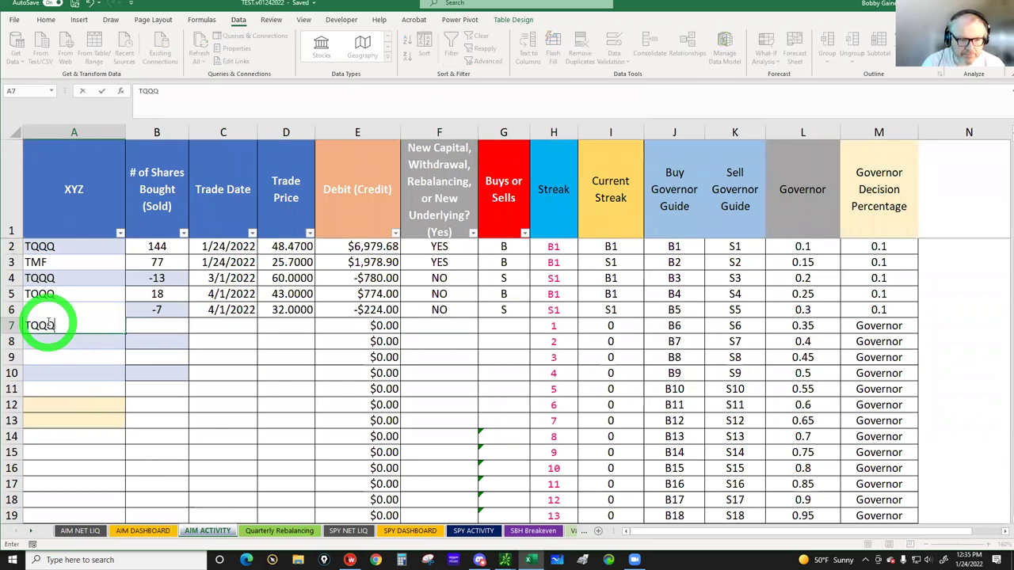
pyautogui.press('Tab')
pyautogui.write('1')
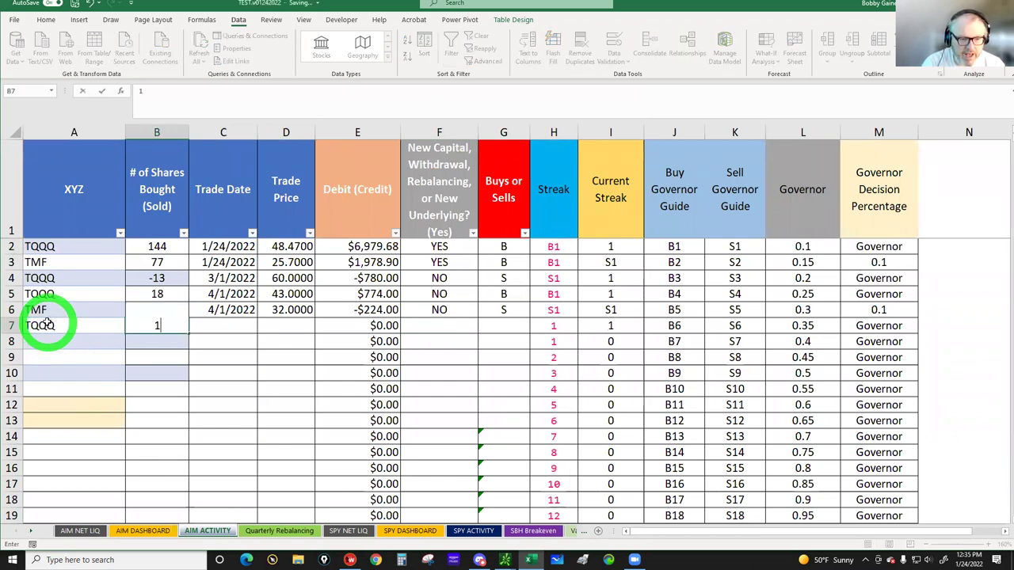
pyautogui.write('49')
pyautogui.press('Tab')
pyautogui.write('5')
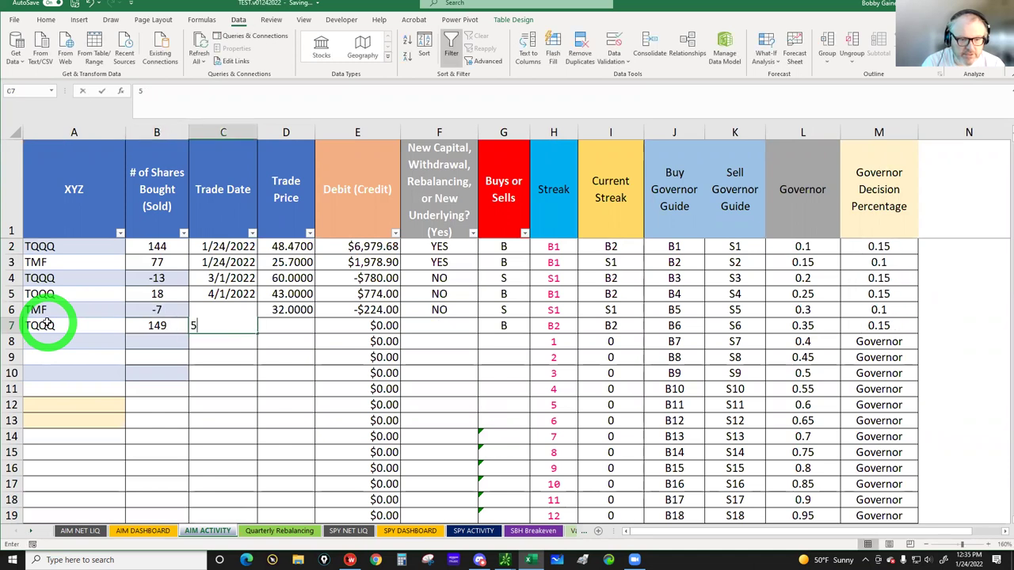
pyautogui.write('/2/2002')
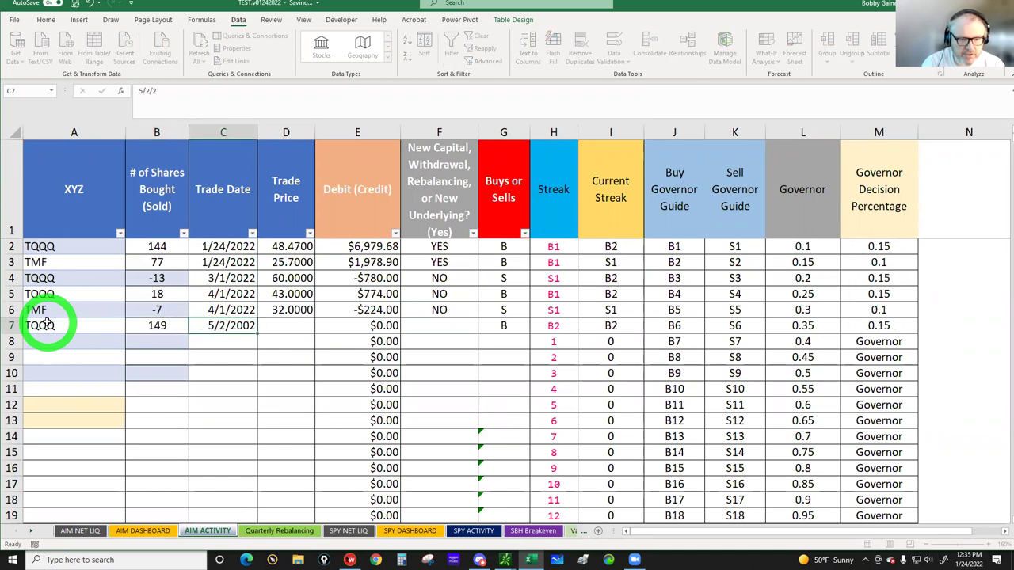
pyautogui.press('Tab')
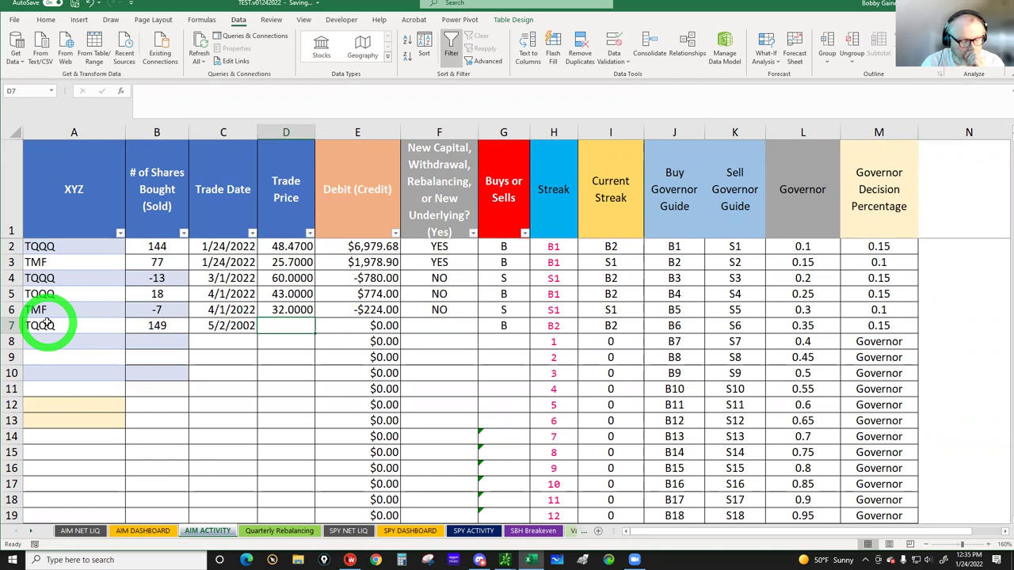
pyautogui.write('0')
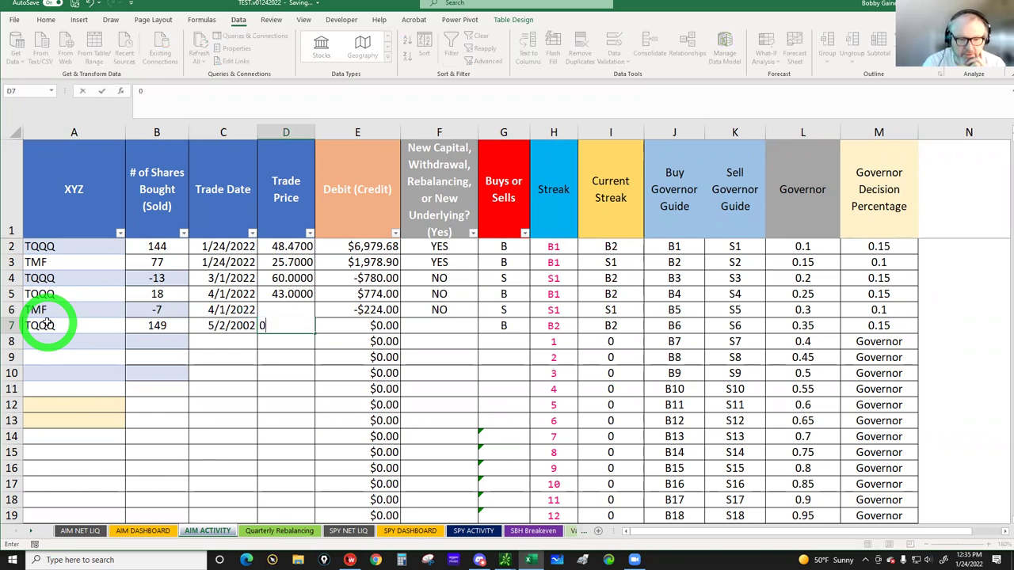
pyautogui.press('Tab')
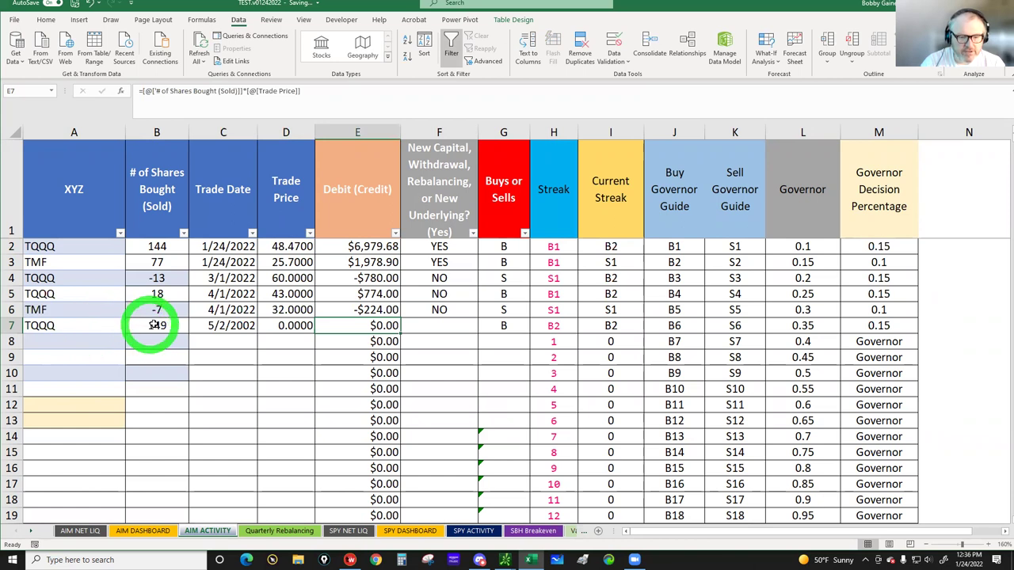
# - Mark the new TQQQ trade NO for new capital in F7 and view AIM DASHBOARD
pyautogui.click(425, 327)
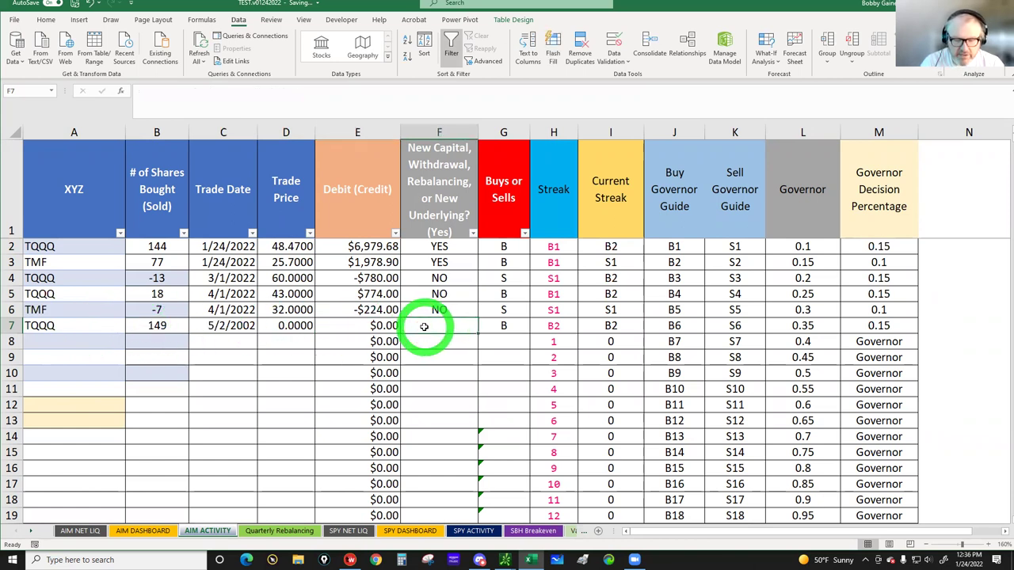
pyautogui.write('NO')
pyautogui.press('Return')
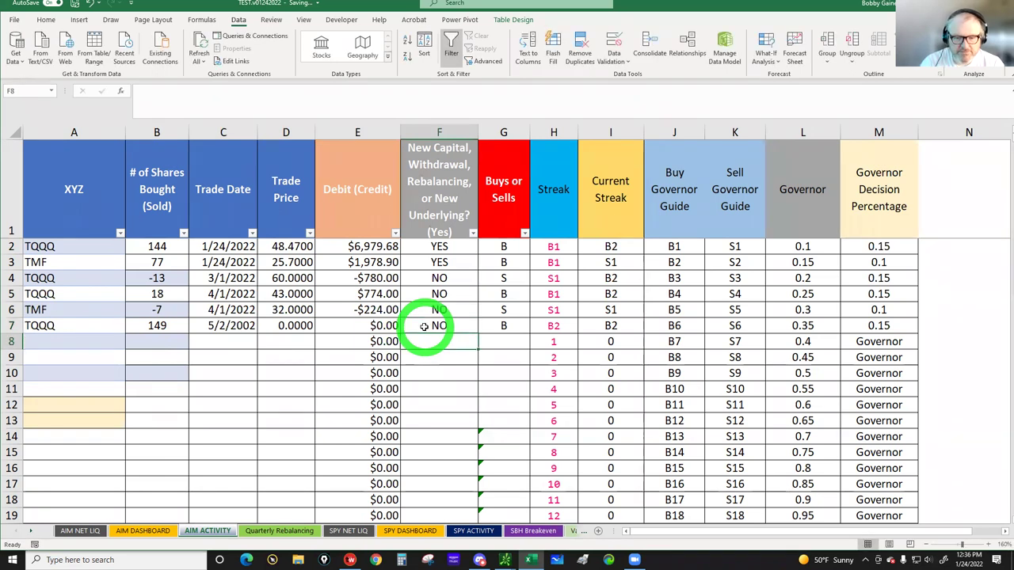
pyautogui.click(426, 325)
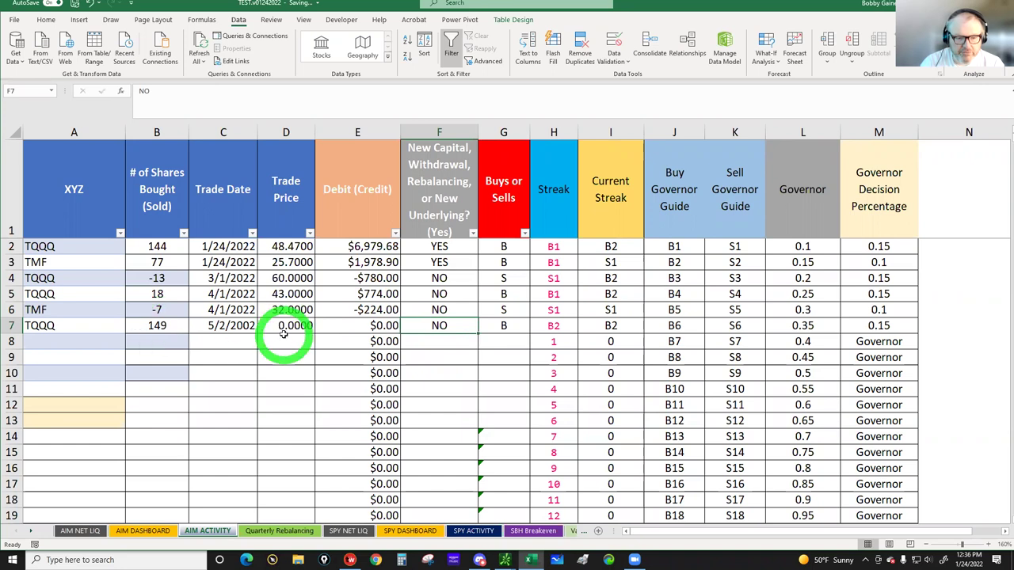
pyautogui.click(139, 531)
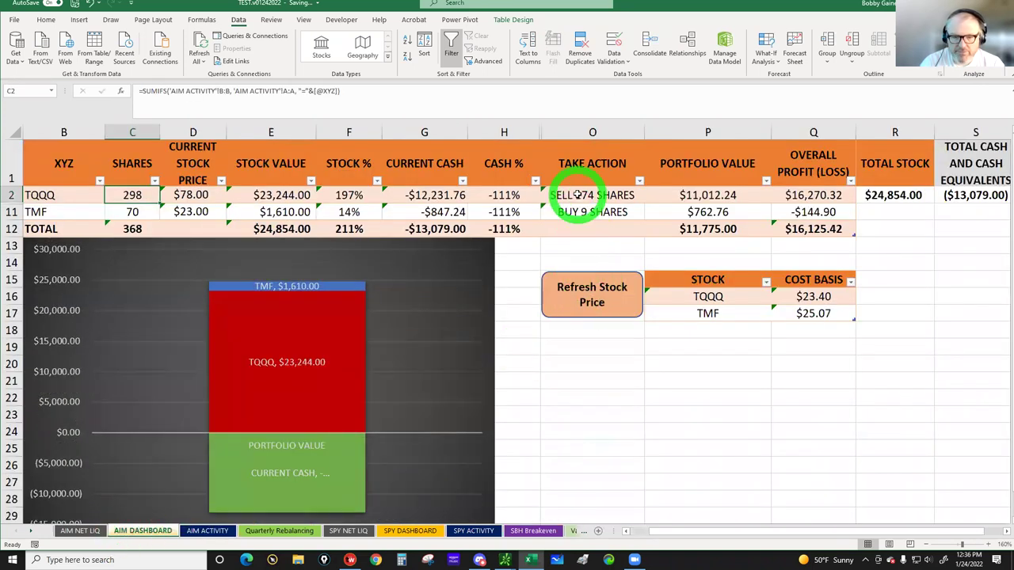
# - Set TQQQ's price in D2 to $39, then check the TQQQ and TMF take-action formulas
pyautogui.click(192, 194)
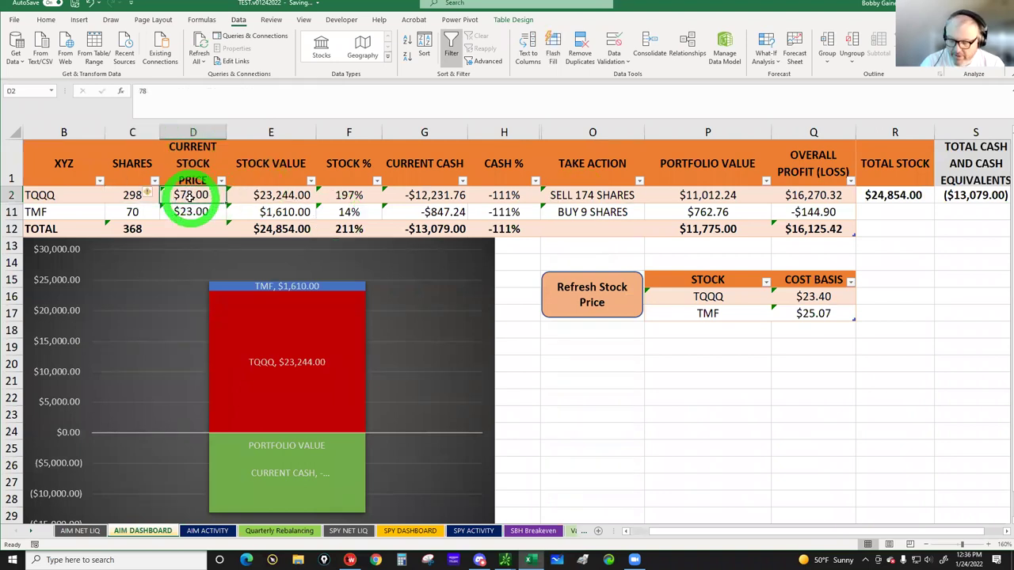
pyautogui.write('39')
pyautogui.press('Return')
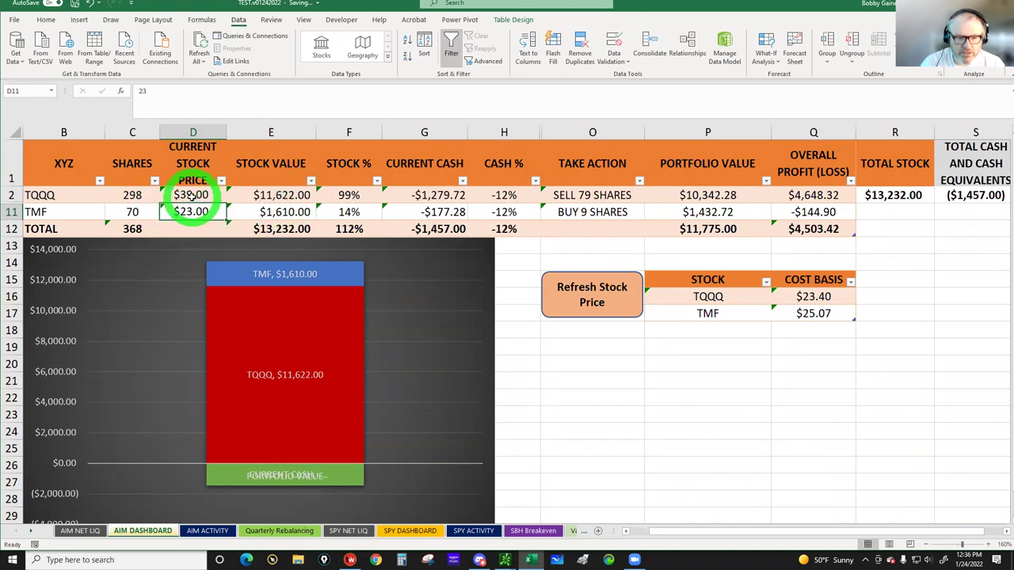
pyautogui.click(569, 195)
pyautogui.click(574, 212)
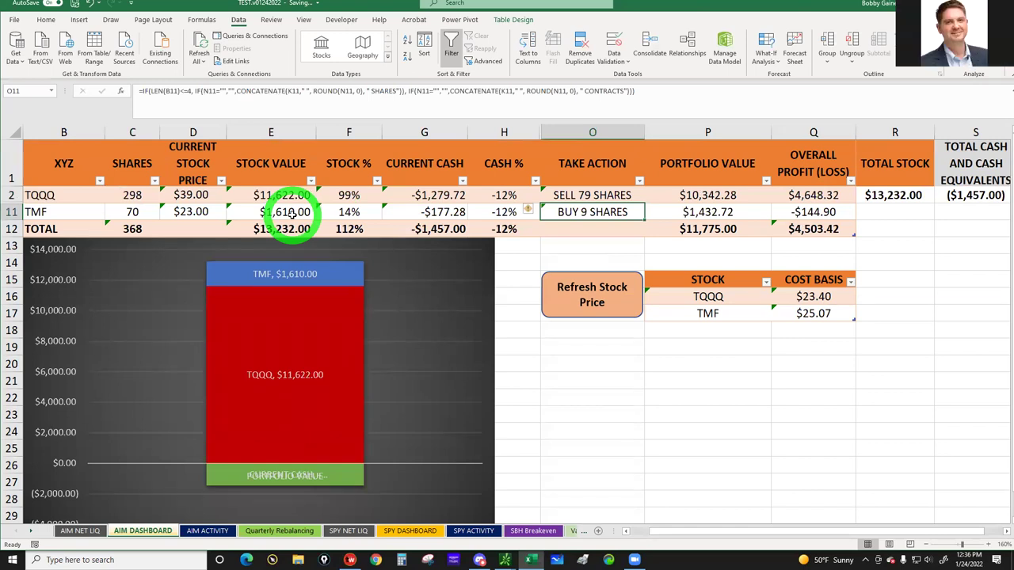
# - Inspect the stock percentage formulas in F2, F11 and F12, the G2 cash formula, and O2/O11 actions
pyautogui.click(348, 195)
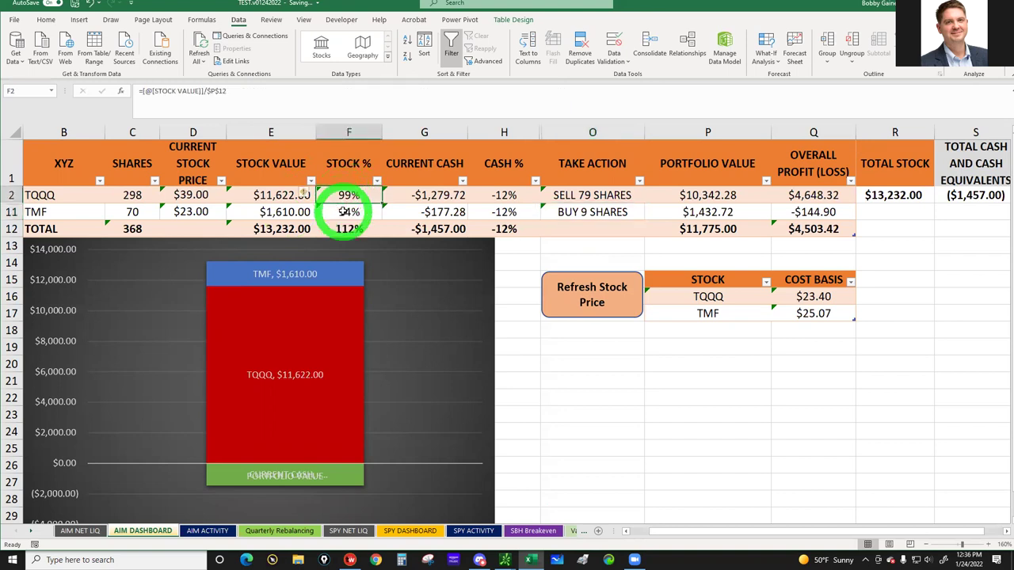
pyautogui.click(348, 228)
pyautogui.click(343, 196)
pyautogui.click(345, 214)
pyautogui.click(349, 228)
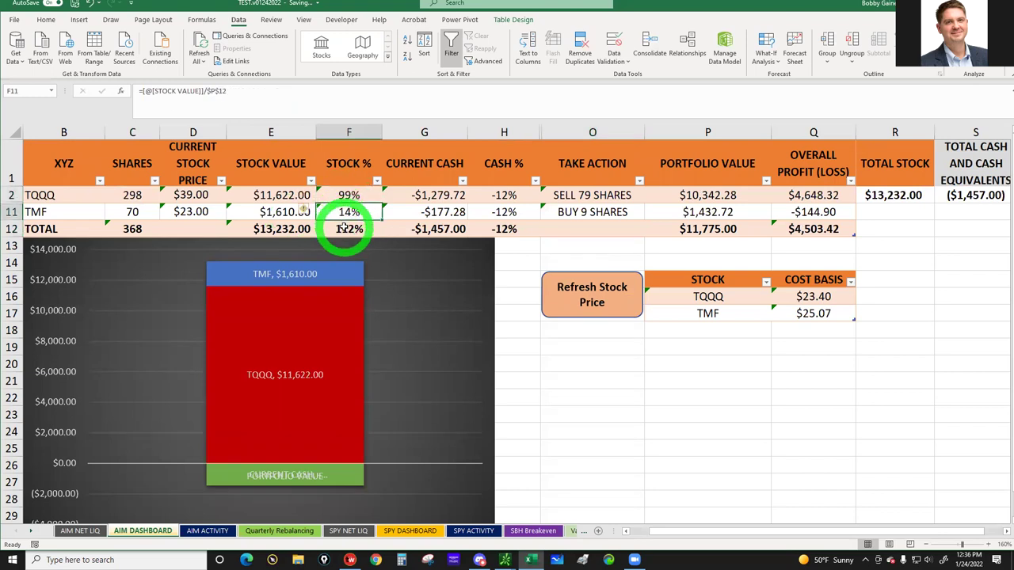
pyautogui.click(398, 198)
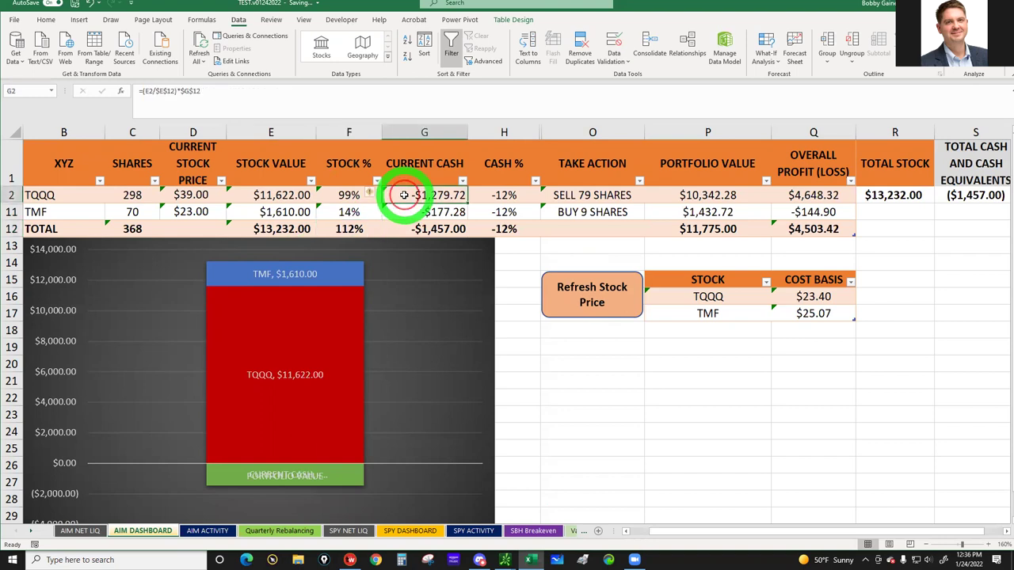
pyautogui.click(599, 195)
pyautogui.click(602, 212)
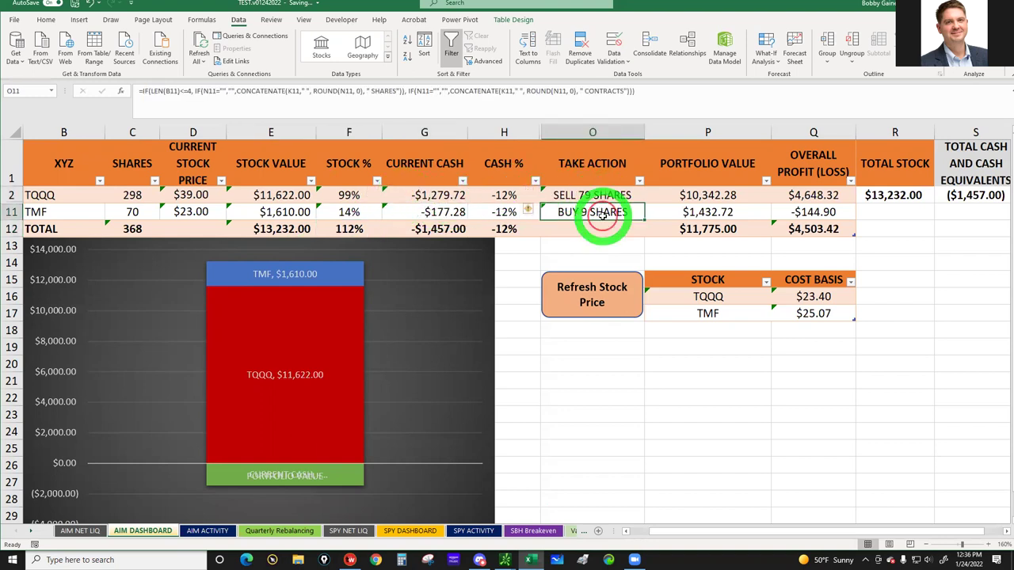
pyautogui.click(604, 195)
pyautogui.click(605, 212)
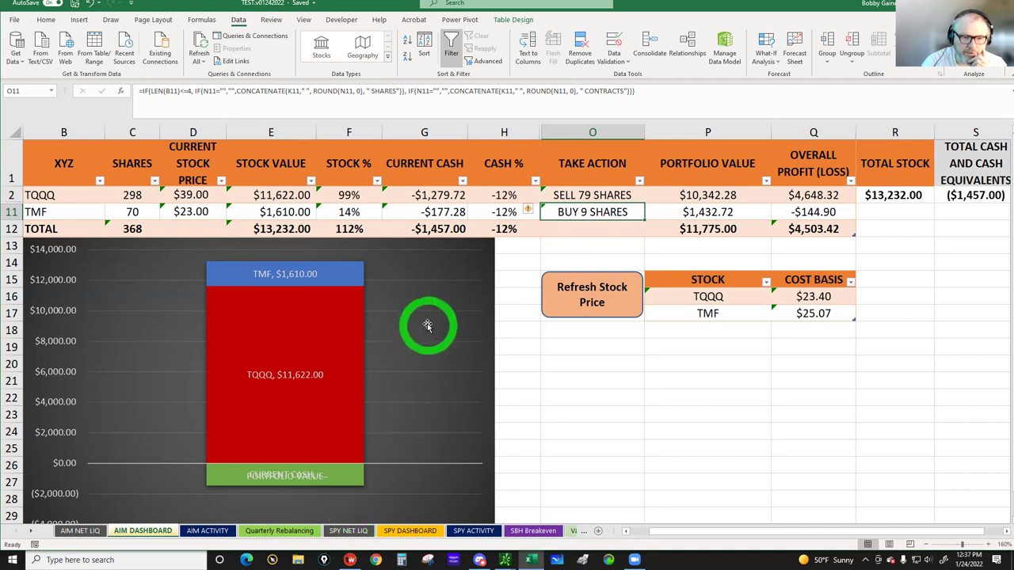
pyautogui.click(591, 195)
pyautogui.click(592, 210)
pyautogui.click(593, 200)
pyautogui.click(592, 212)
pyautogui.click(593, 194)
pyautogui.click(590, 213)
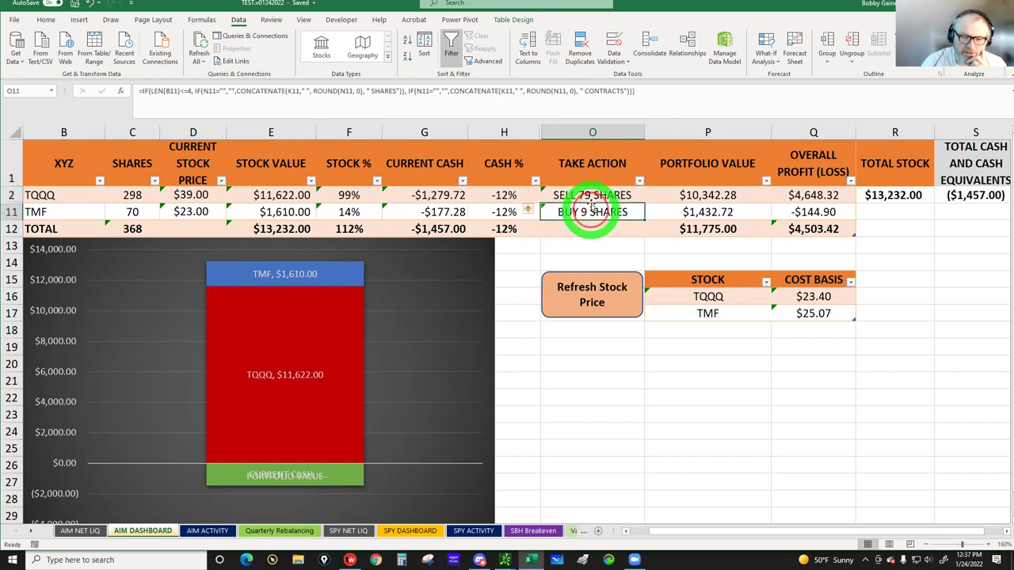
pyautogui.click(593, 196)
pyautogui.click(588, 213)
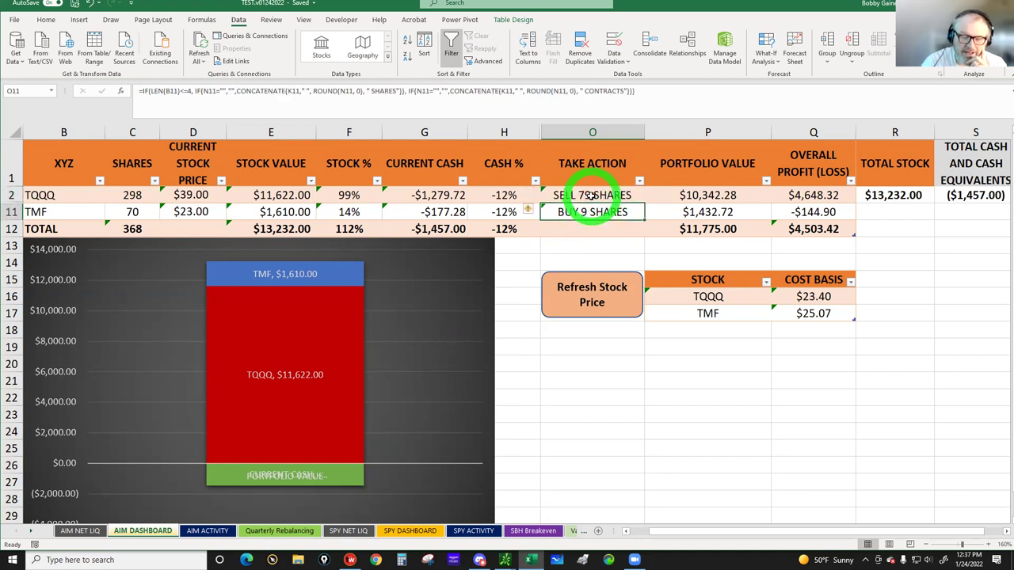
pyautogui.click(590, 195)
pyautogui.click(592, 212)
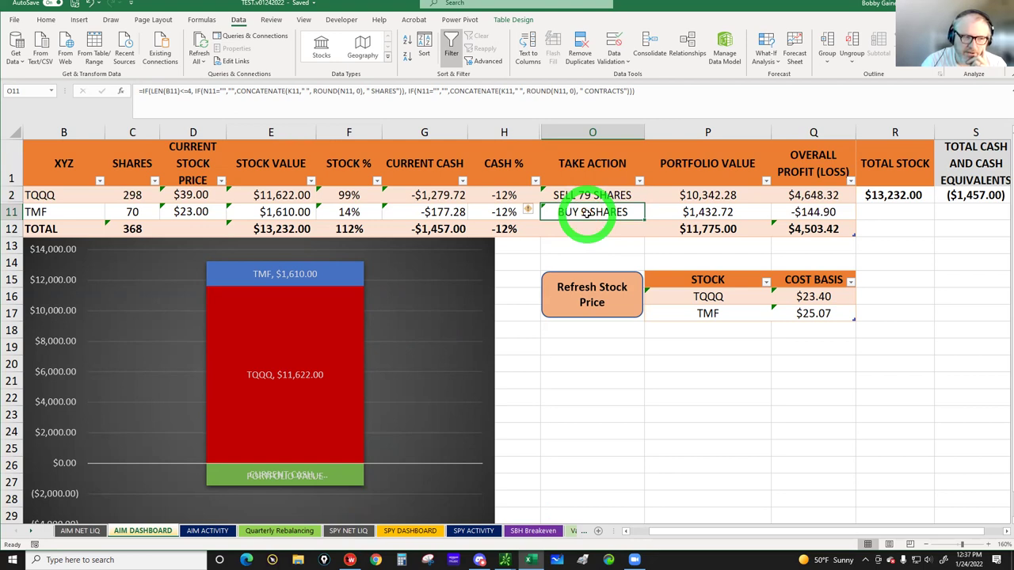
pyautogui.click(588, 195)
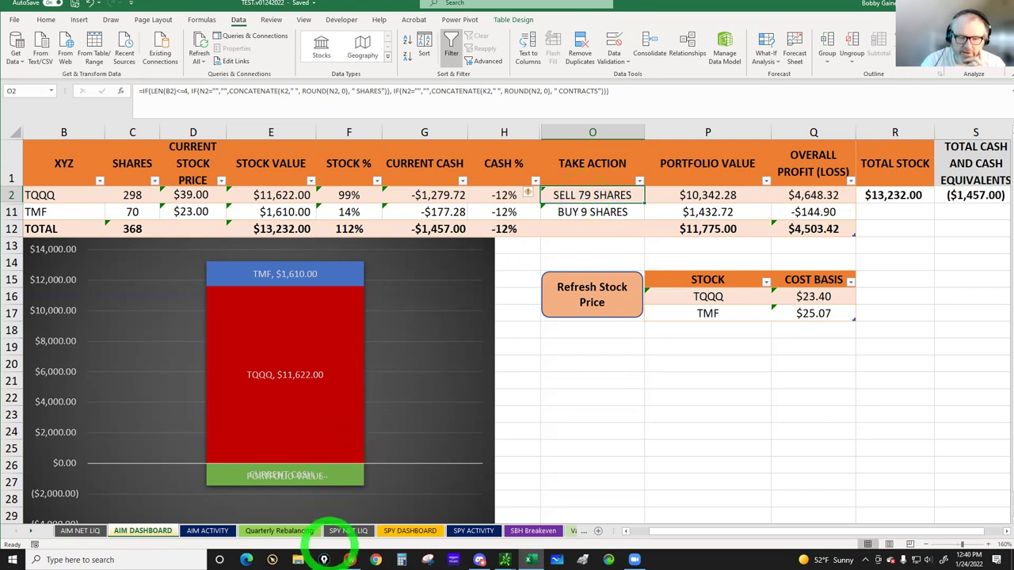
# - Check SPY's $437.98 price in D2 on SPY DASHBOARD and open Calculator
pyautogui.click(348, 531)
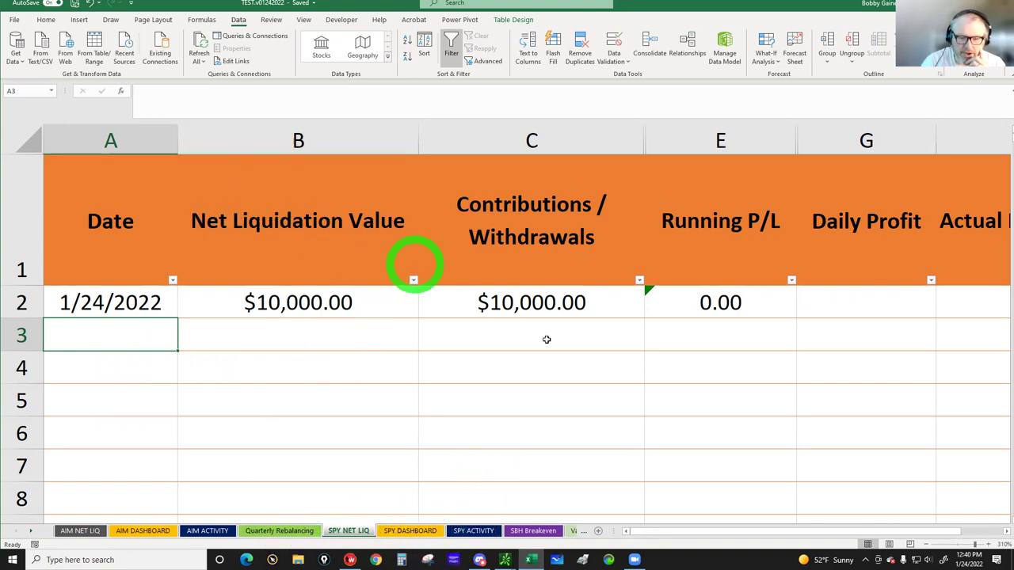
pyautogui.click(410, 531)
pyautogui.click(246, 220)
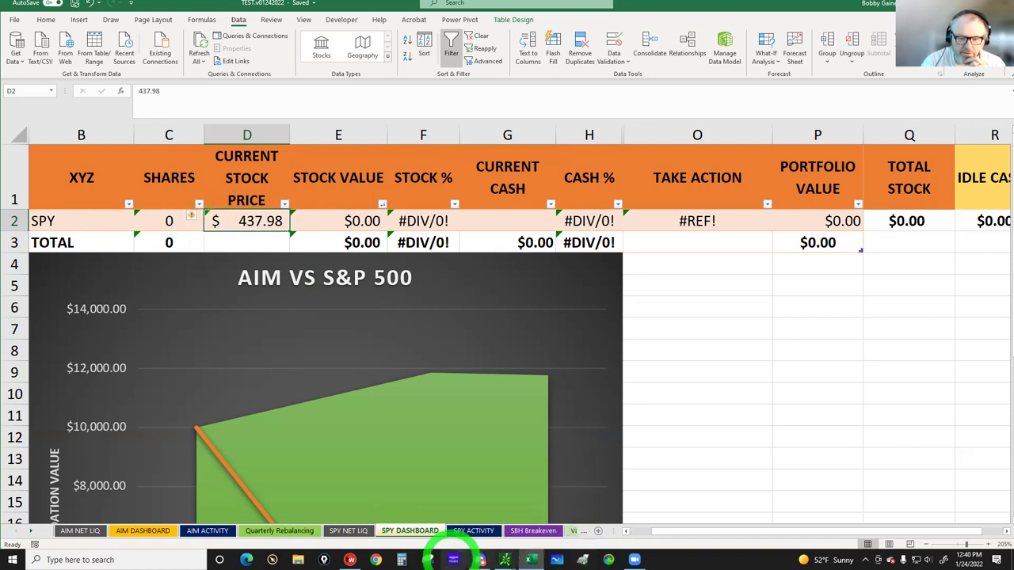
pyautogui.click(533, 230)
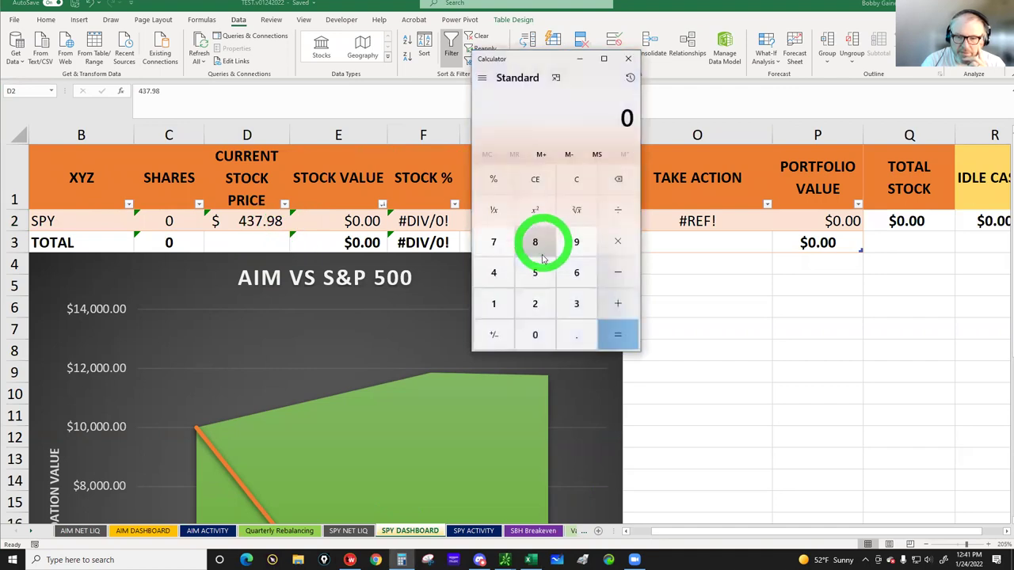
# - Calculate 10000 ÷ 437.98 (about 22.83 shares) and store it in calculator memory
pyautogui.click(499, 302)
pyautogui.click(524, 337)
pyautogui.click(524, 337)
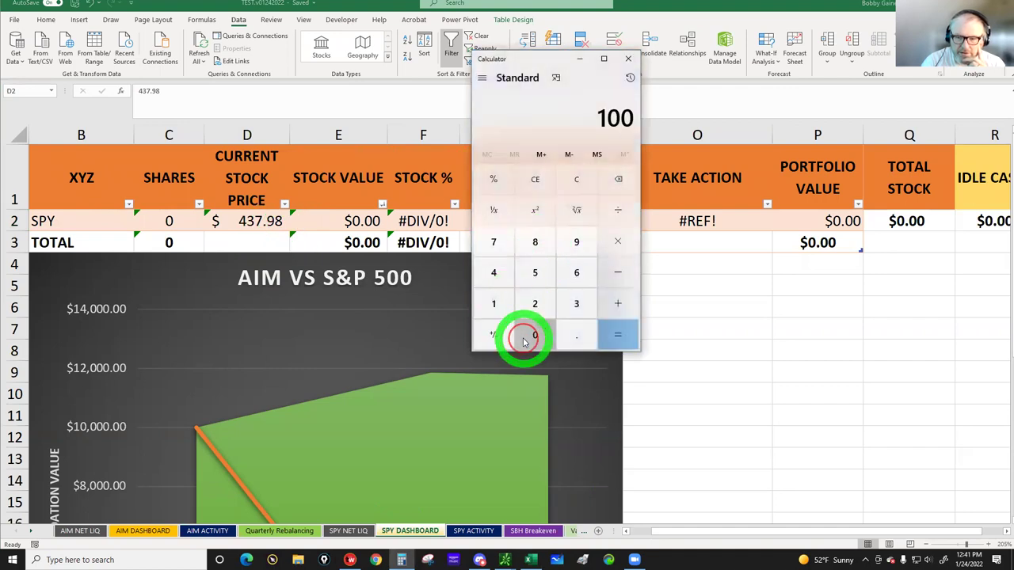
pyautogui.click(523, 337)
pyautogui.click(524, 337)
pyautogui.click(631, 208)
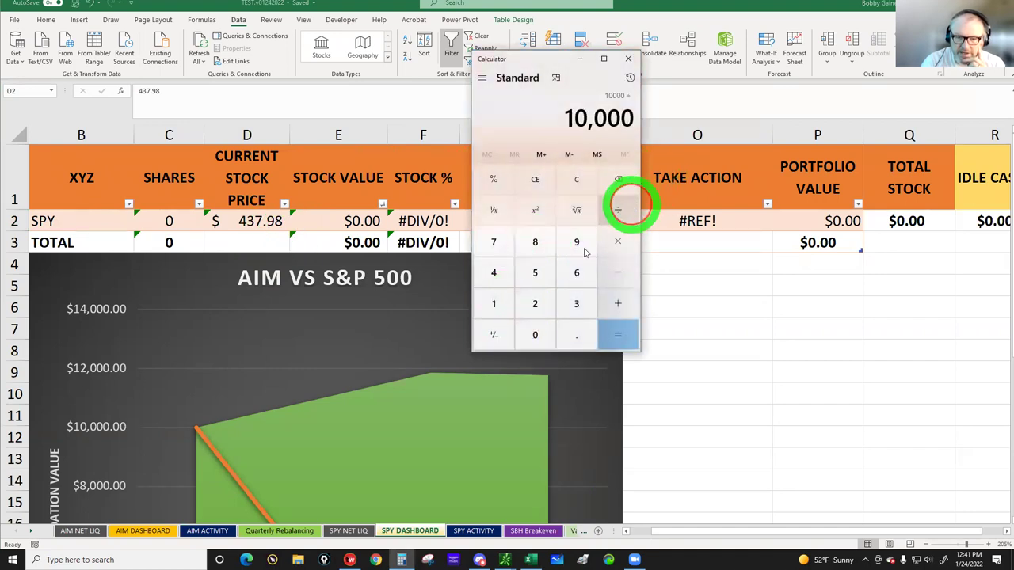
pyautogui.click(511, 273)
pyautogui.click(576, 304)
pyautogui.click(494, 242)
pyautogui.click(577, 331)
pyautogui.click(577, 243)
pyautogui.click(531, 242)
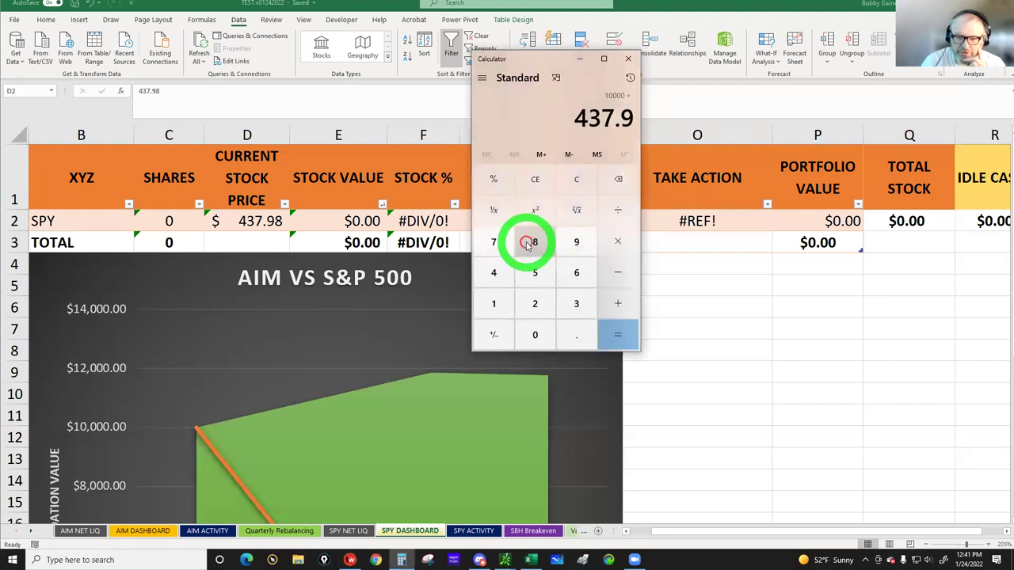
pyautogui.click(618, 335)
pyautogui.click(541, 152)
# - Hide the calculator and show the SPY ACTIVITY sheet
pyautogui.click(505, 113)
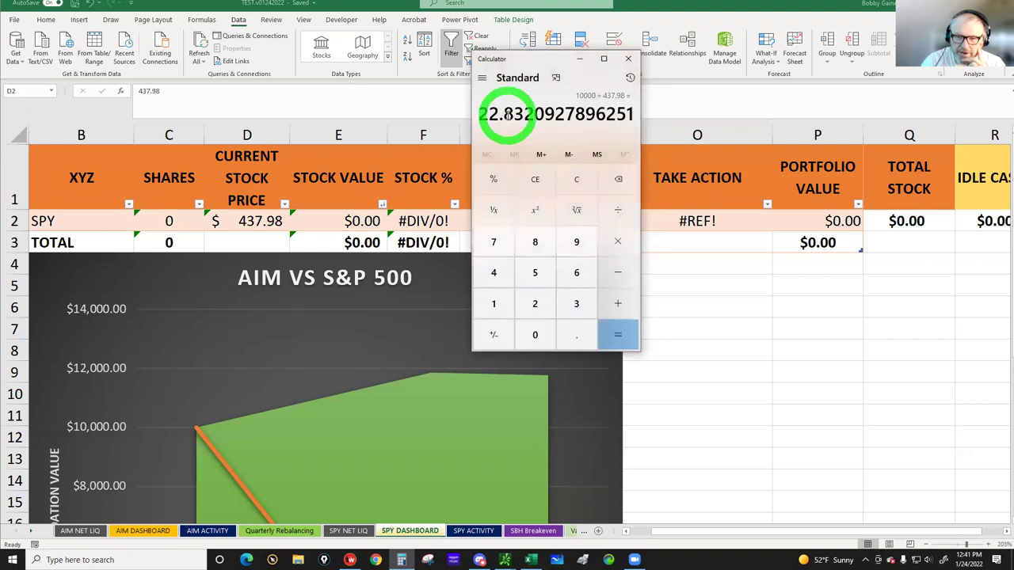
pyautogui.click(504, 114)
pyautogui.click(504, 113)
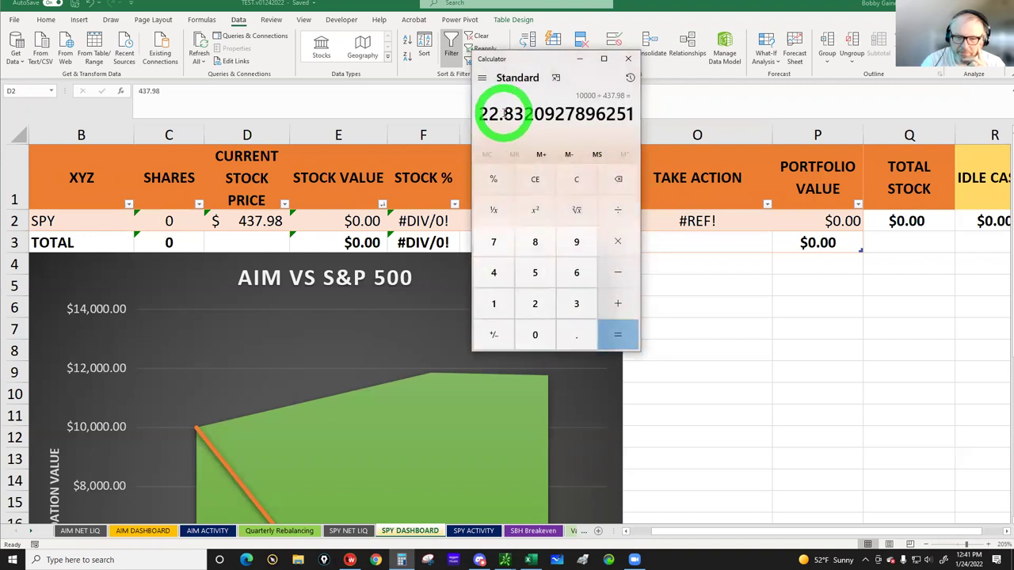
pyautogui.click(579, 57)
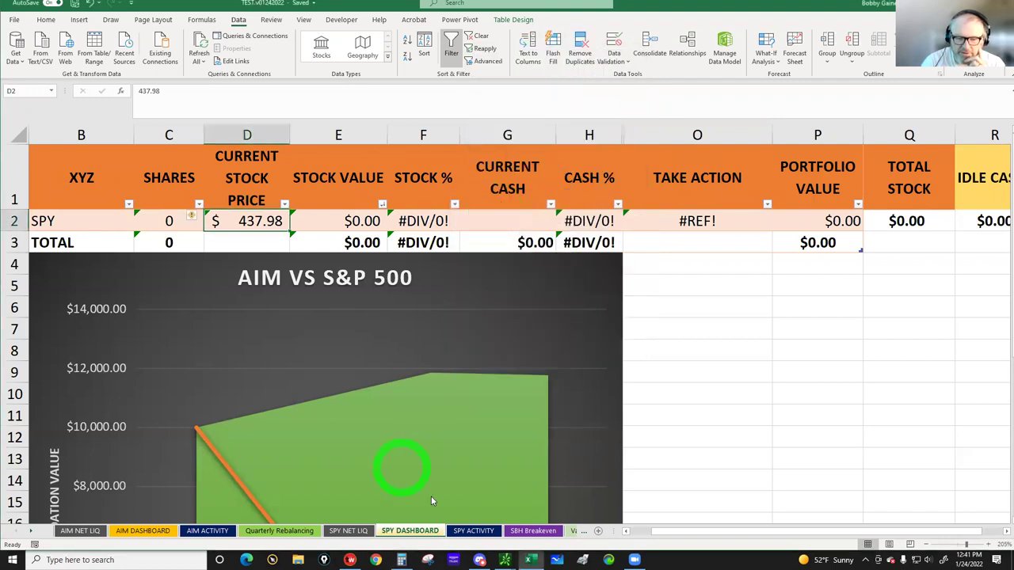
pyautogui.click(473, 531)
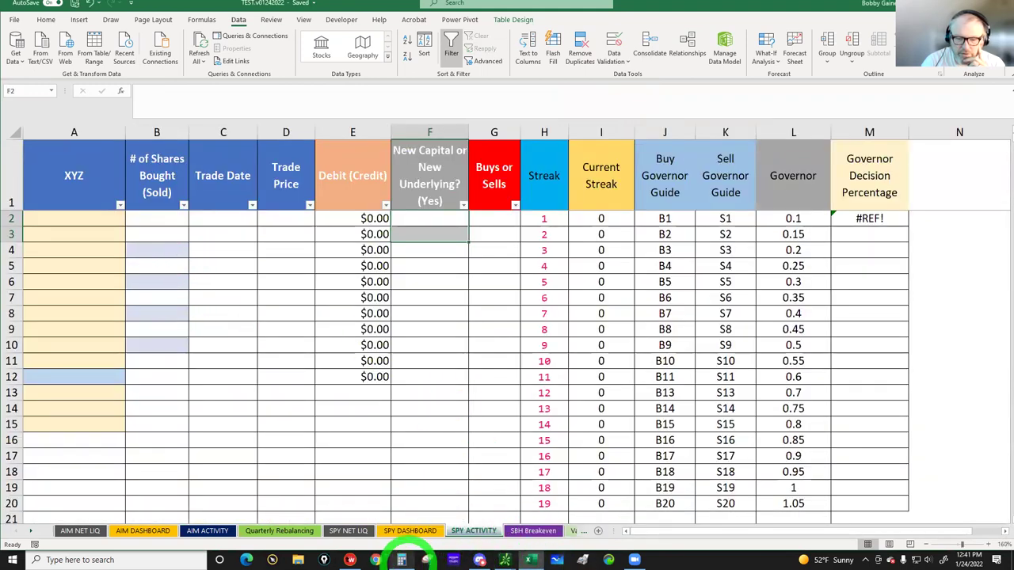
# - Enter a SPY trade in row 2: ticker SPY, 22 shares, date 1/24/2022
pyautogui.click(402, 560)
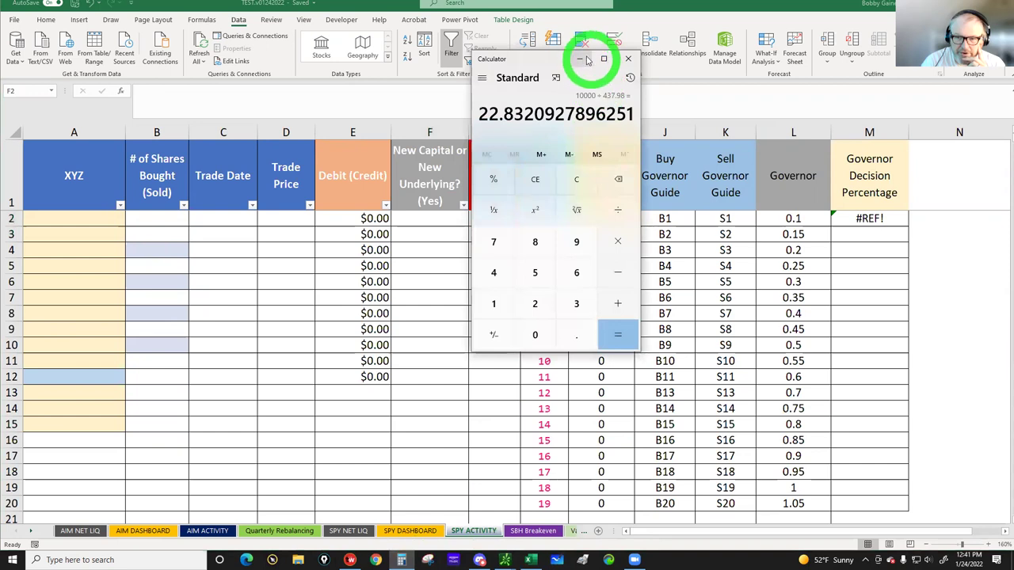
pyautogui.click(587, 60)
pyautogui.click(67, 218)
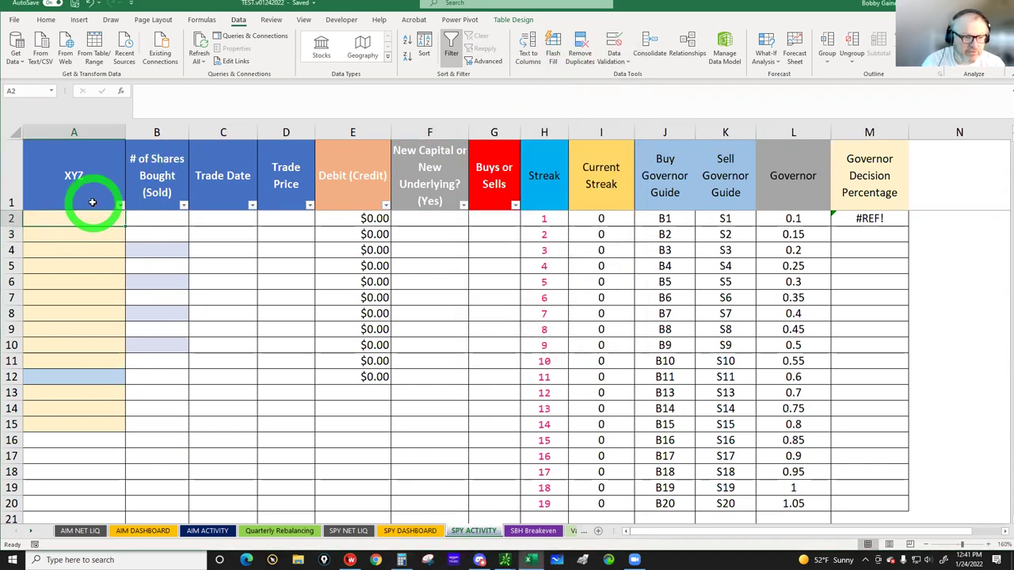
pyautogui.write('SPY')
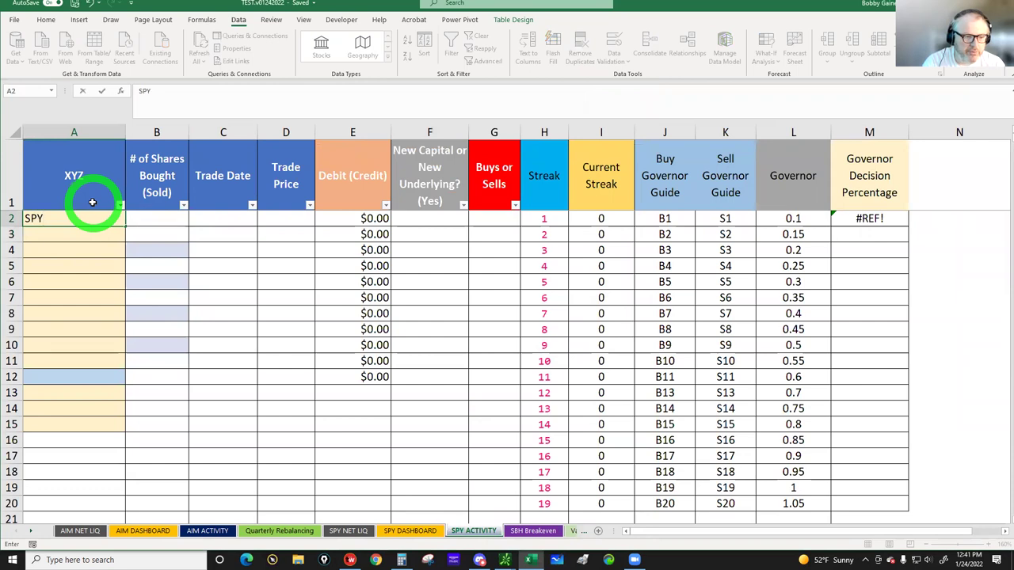
pyautogui.press('Tab')
pyautogui.write('22')
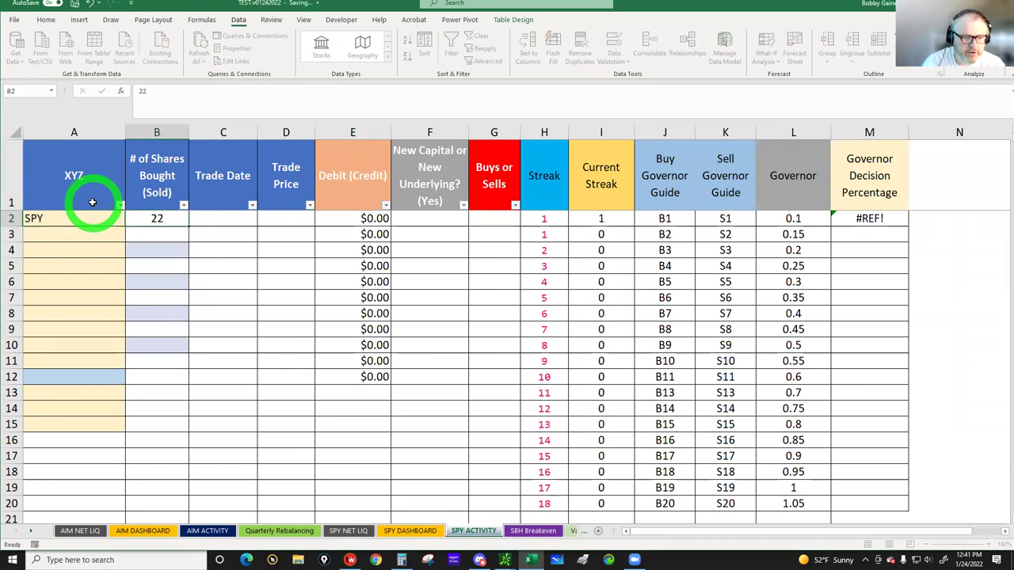
pyautogui.press('Tab')
pyautogui.write('1/24')
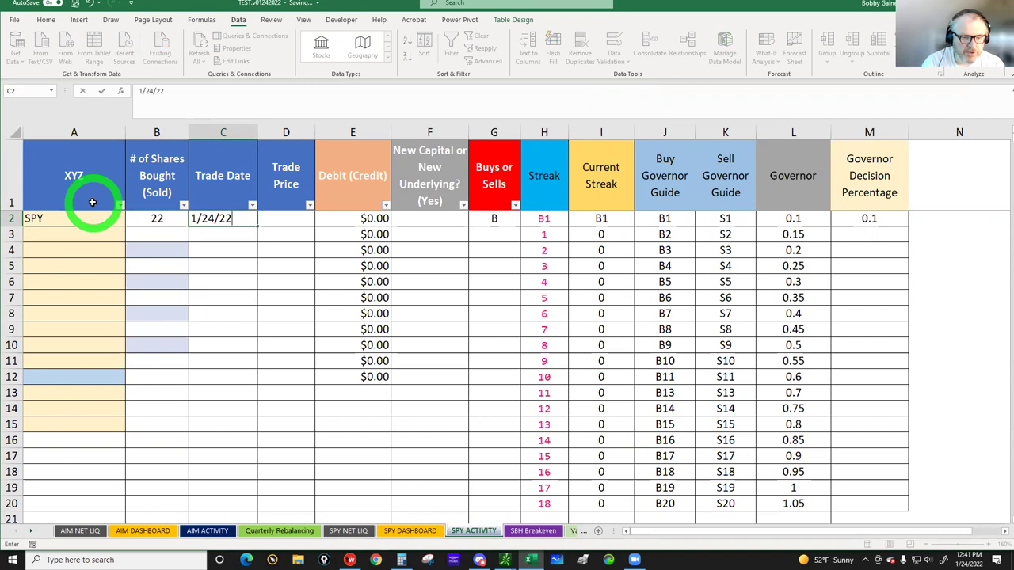
pyautogui.write('/202')
pyautogui.press('Tab')
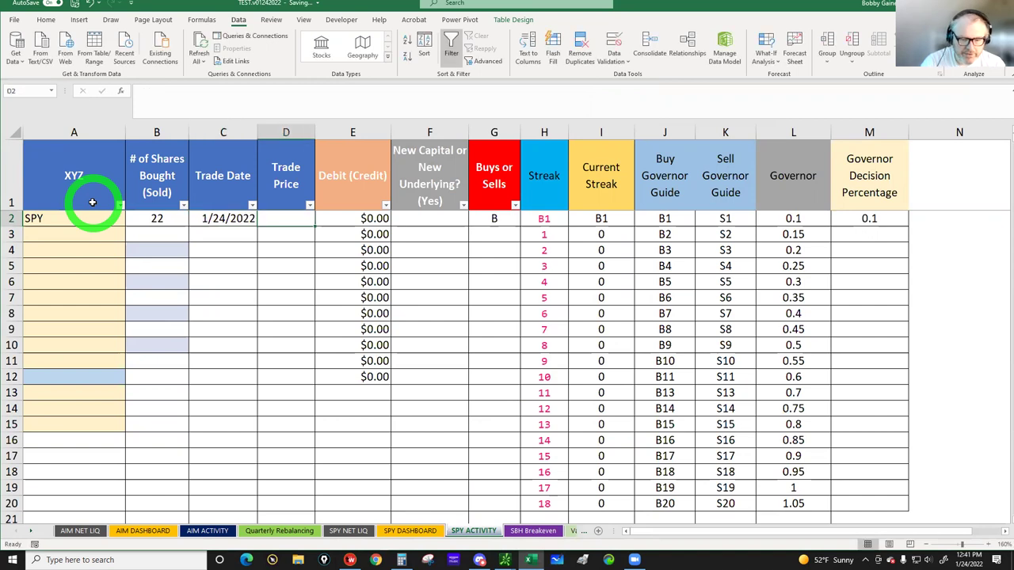
# - Enter the 437.98 trade price in D2 and check the resulting $9,635.56 debit in E2
pyautogui.click(405, 531)
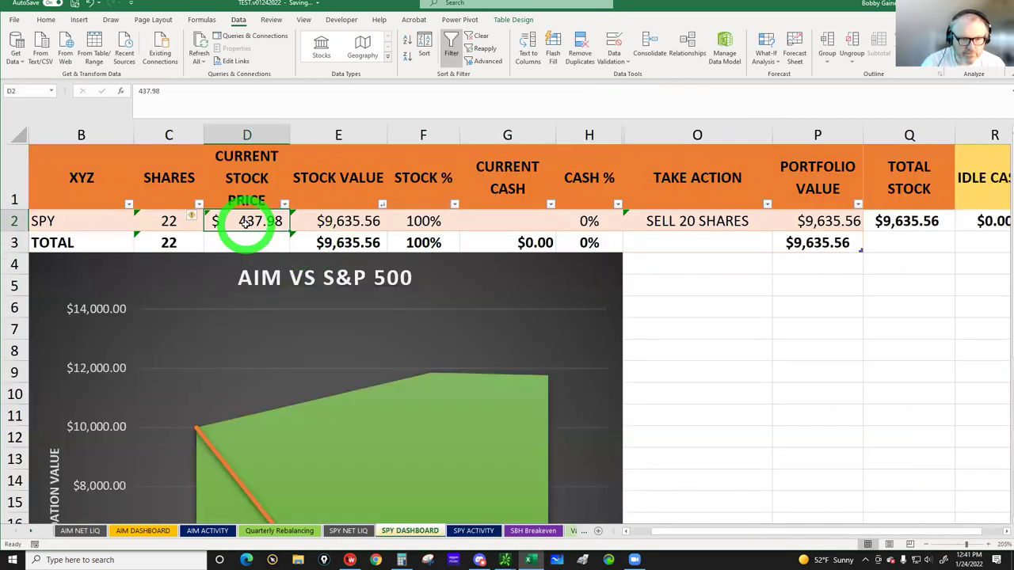
pyautogui.click(346, 520)
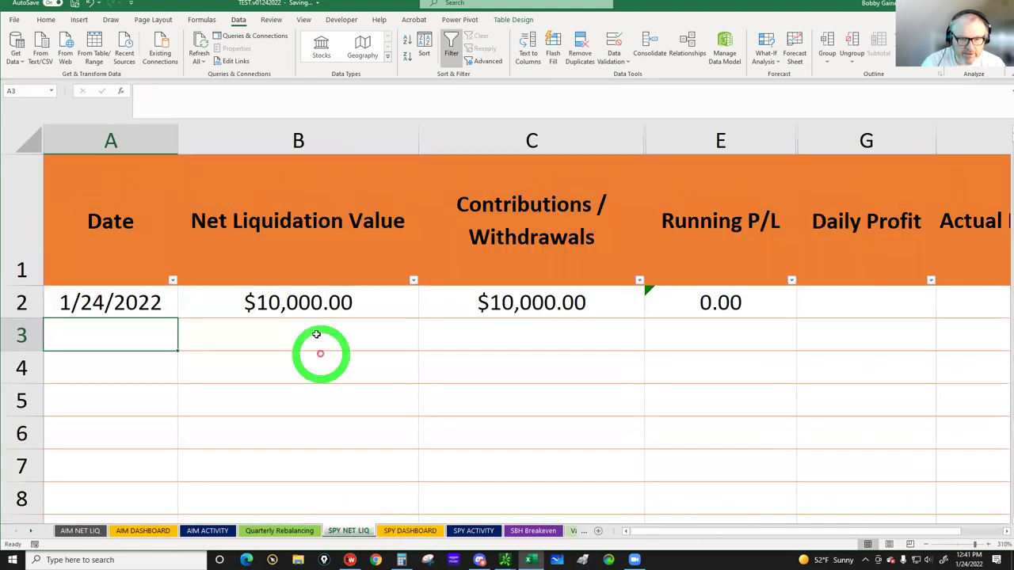
pyautogui.click(406, 531)
pyautogui.click(472, 531)
pyautogui.click(272, 219)
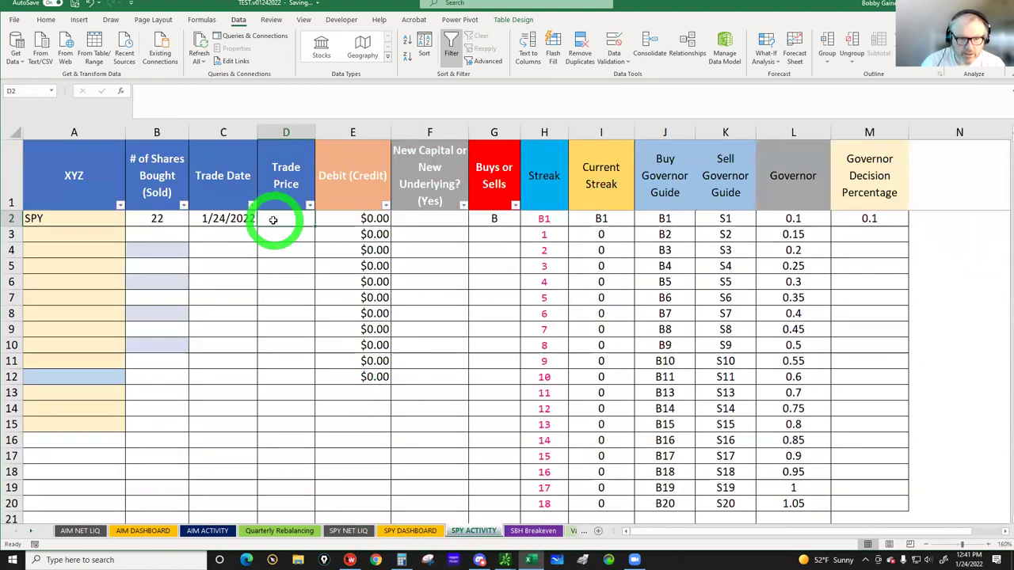
pyautogui.write('43')
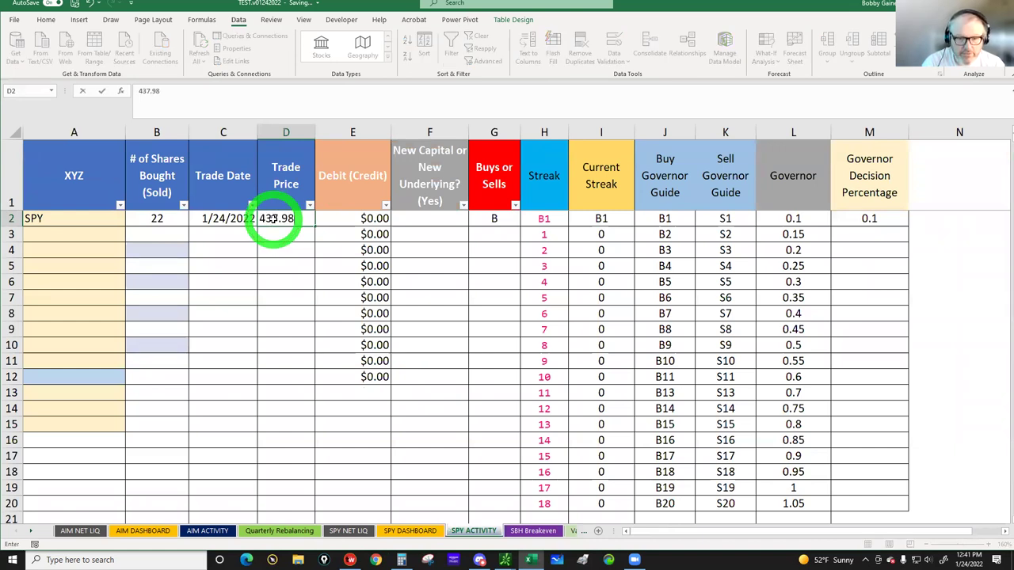
pyautogui.write('7.98')
pyautogui.press('Tab')
pyautogui.click(361, 219)
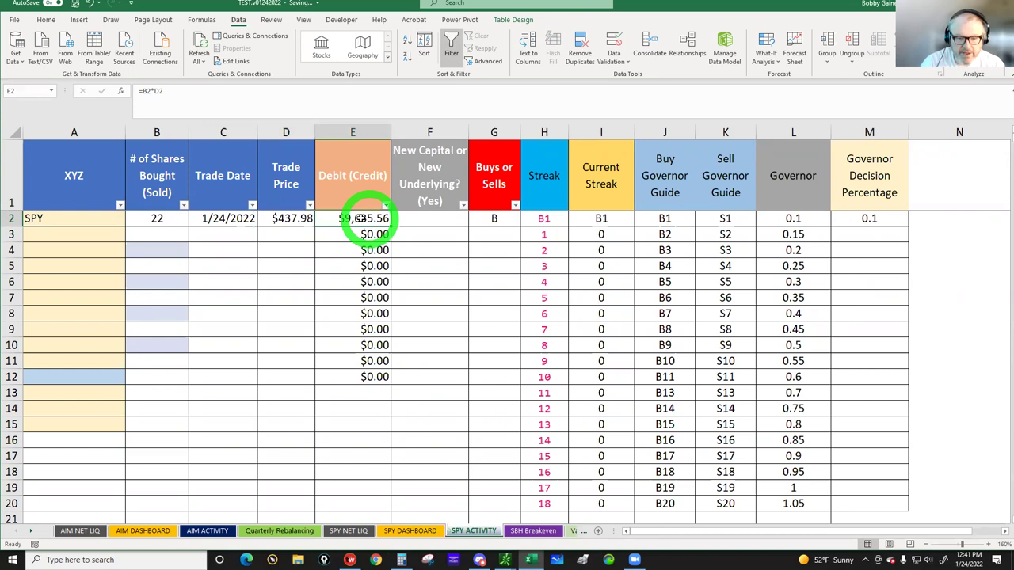
pyautogui.click(554, 559)
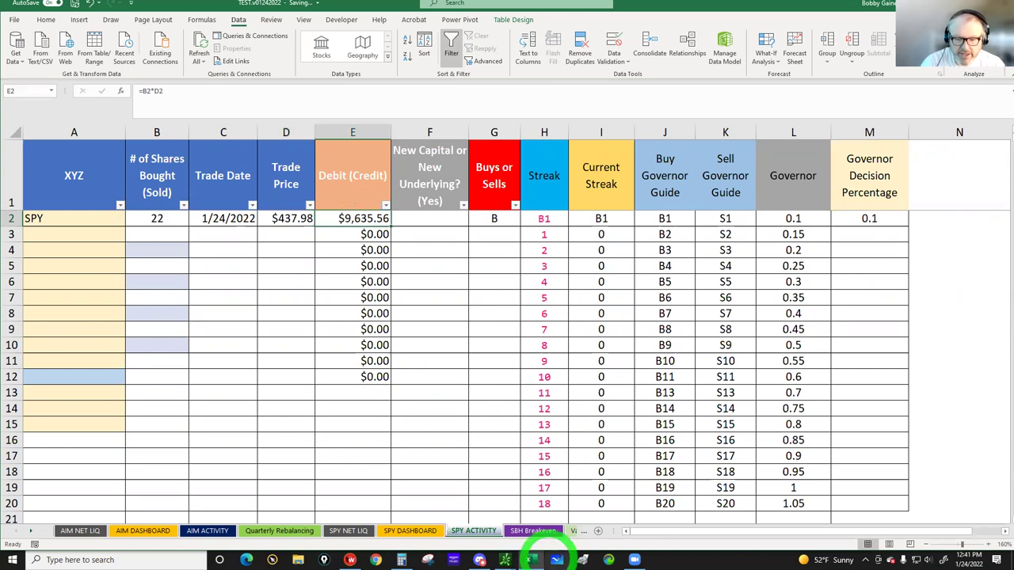
# - Clear Calculator and compute 10000 − 9635.56 = 364.44 leftover cash
pyautogui.click(375, 560)
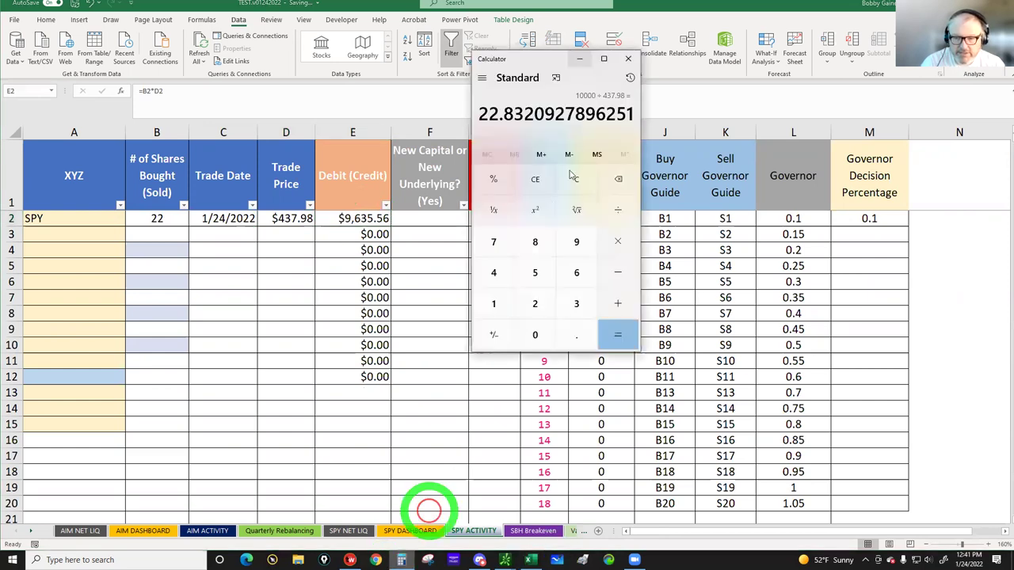
pyautogui.click(575, 178)
pyautogui.click(494, 305)
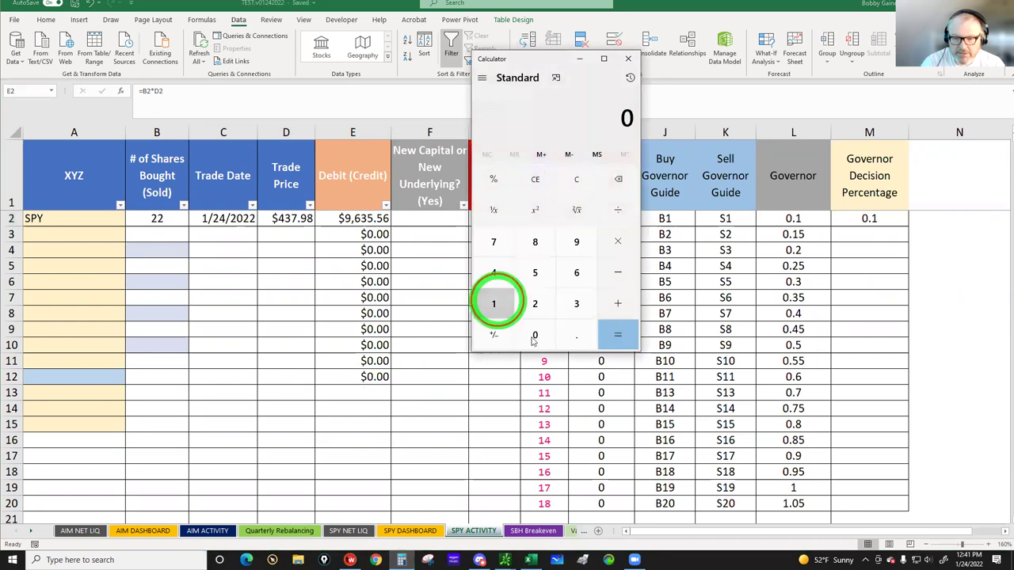
pyautogui.click(534, 336)
pyautogui.click(534, 335)
pyautogui.click(577, 273)
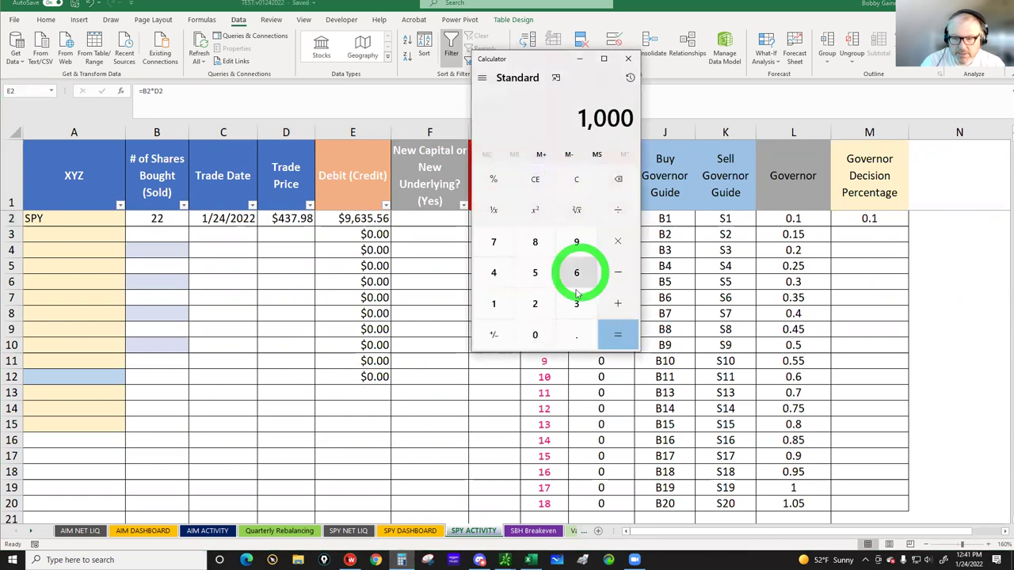
pyautogui.click(617, 270)
pyautogui.click(577, 242)
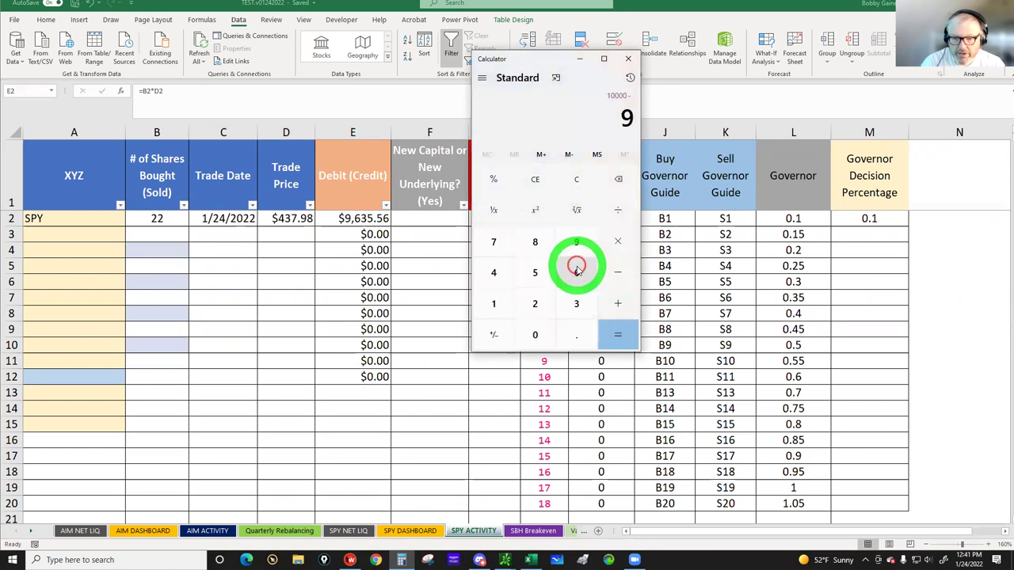
pyautogui.click(577, 273)
pyautogui.click(577, 304)
pyautogui.click(539, 274)
pyautogui.click(575, 333)
pyautogui.click(556, 273)
pyautogui.click(568, 275)
pyautogui.click(617, 335)
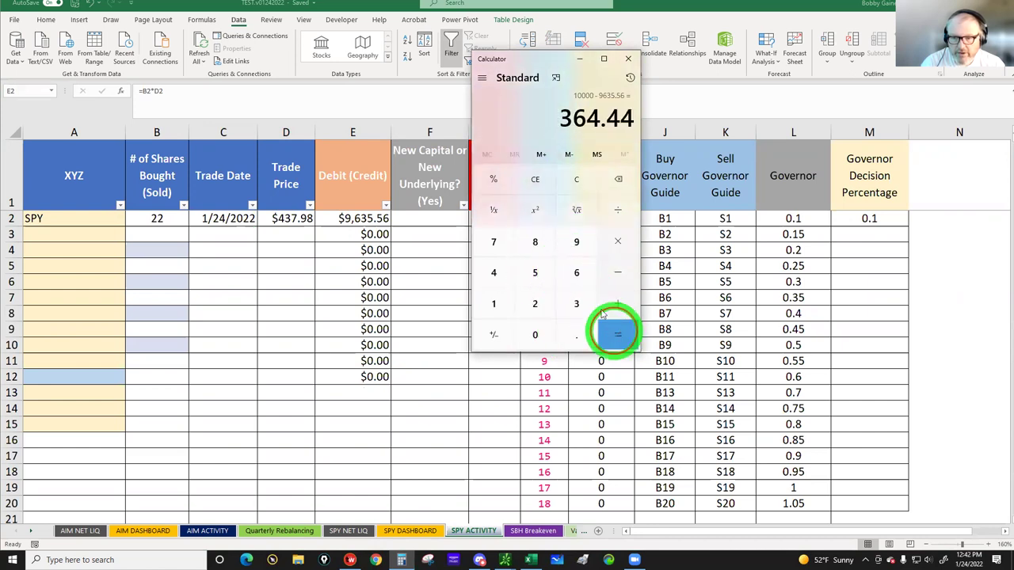
# - Minimize Calculator and return to the Excel workbook
pyautogui.click(594, 133)
pyautogui.click(584, 54)
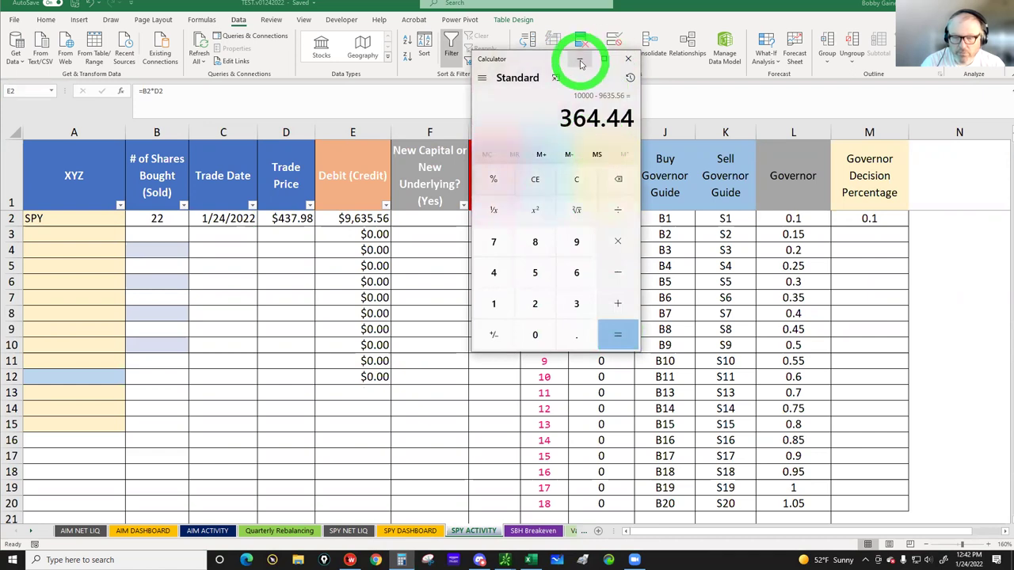
pyautogui.click(348, 531)
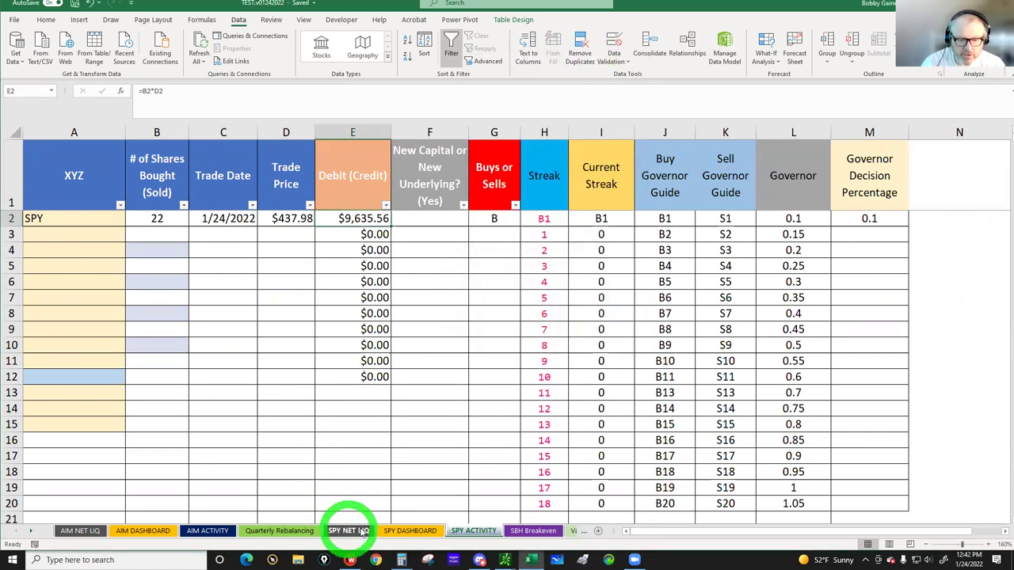
# - Set SPY's Current Cash in G2 on SPY DASHBOARD to 364.56
pyautogui.click(400, 533)
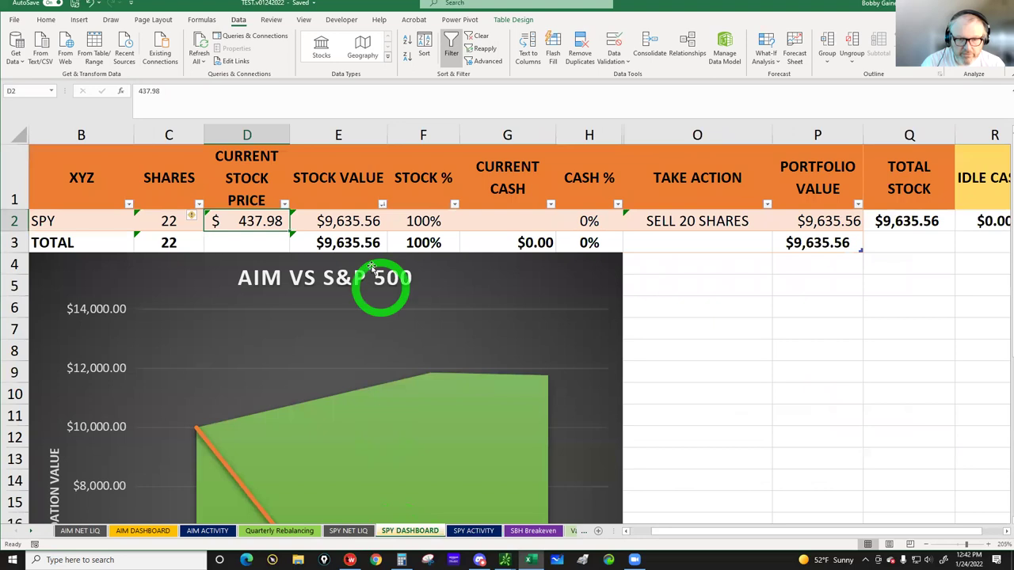
pyautogui.click(499, 224)
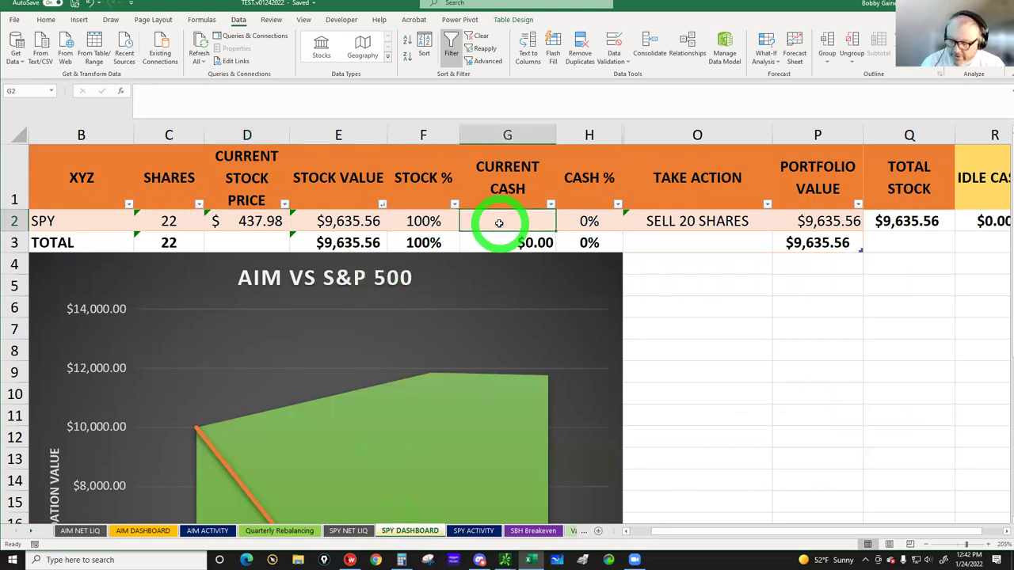
pyautogui.write('364.56')
pyautogui.click(668, 285)
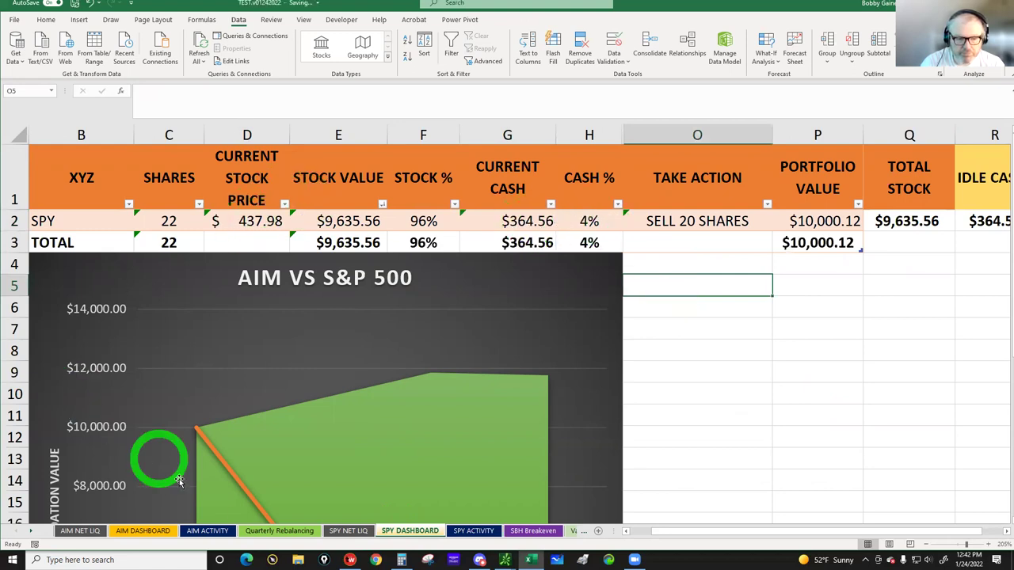
# - Mark the SPY trade as YES for New Capital in F2 on SPY ACTIVITY
pyautogui.click(472, 532)
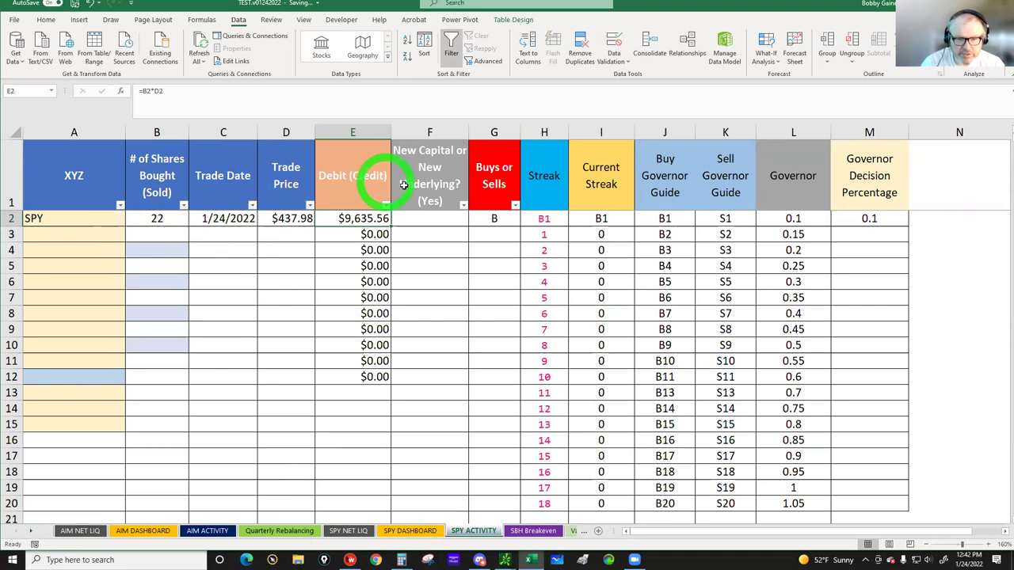
pyautogui.click(412, 220)
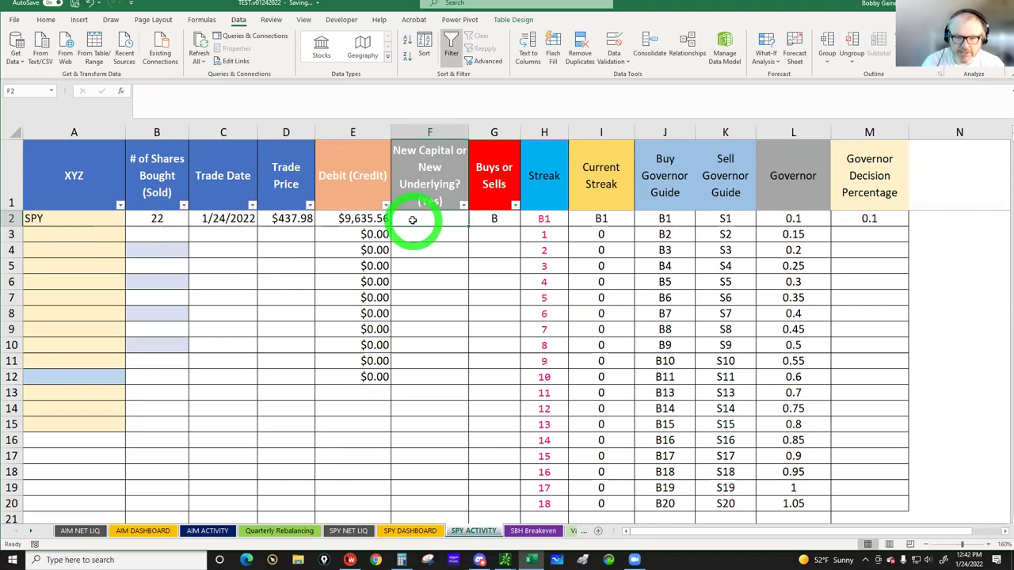
pyautogui.write('YES')
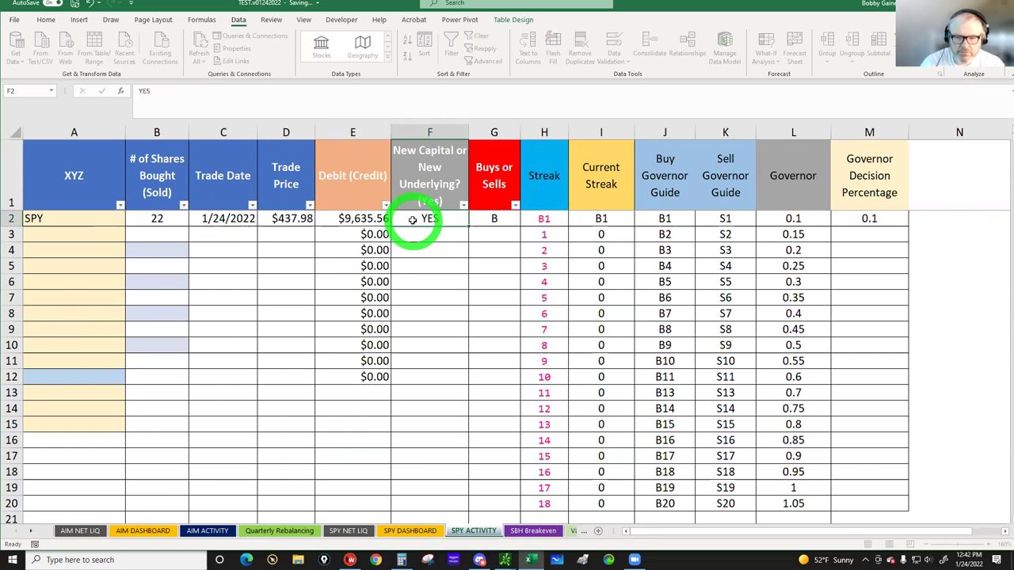
pyautogui.click(404, 532)
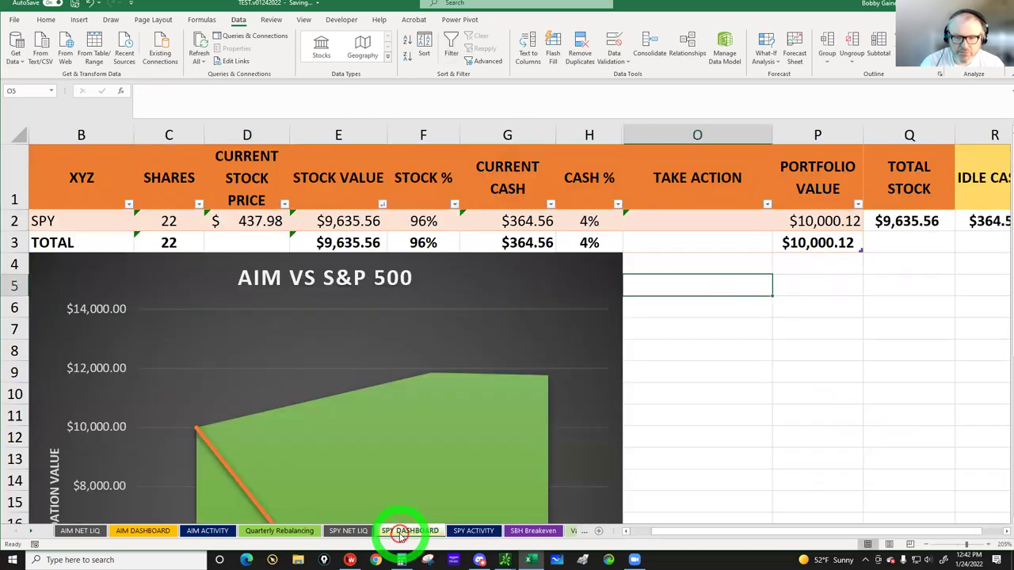
# - Update SPY's current stock price in D2 to 434
pyautogui.click(247, 222)
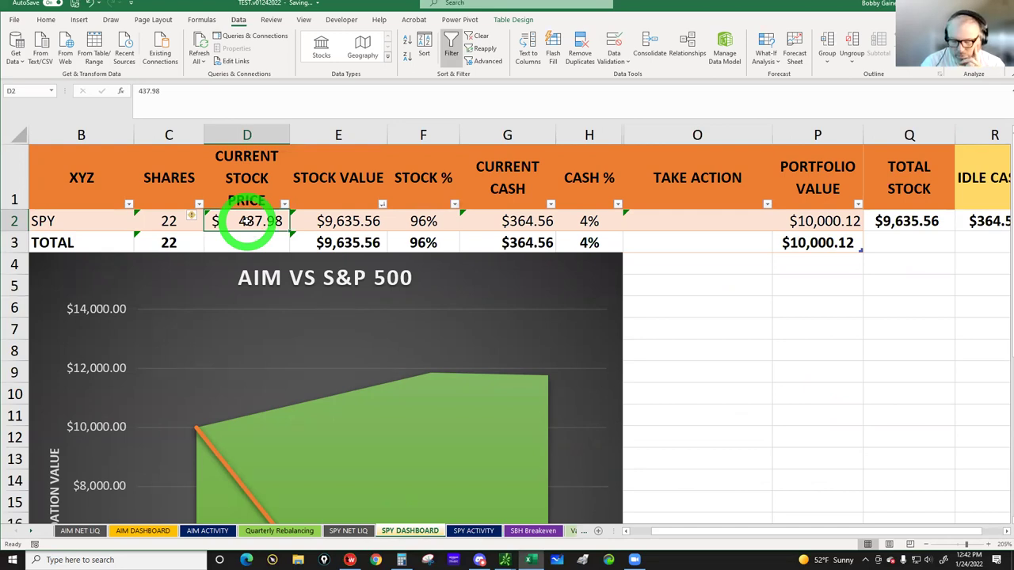
pyautogui.write('434')
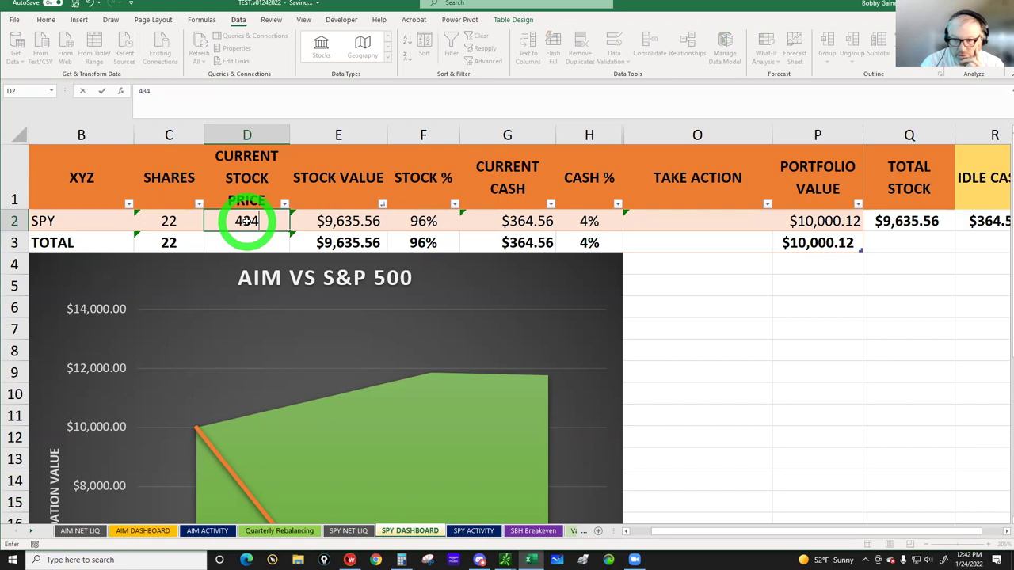
pyautogui.press('Return')
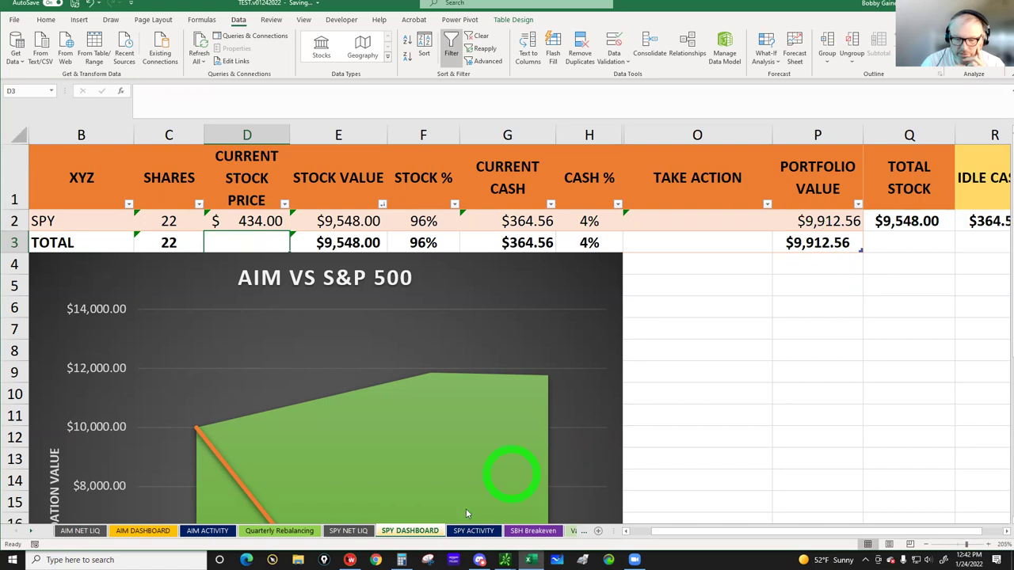
# - On SPY NET LIQ, log a net liquidation value of 9912.56 dated 3/1/2022 in row 3
pyautogui.click(349, 532)
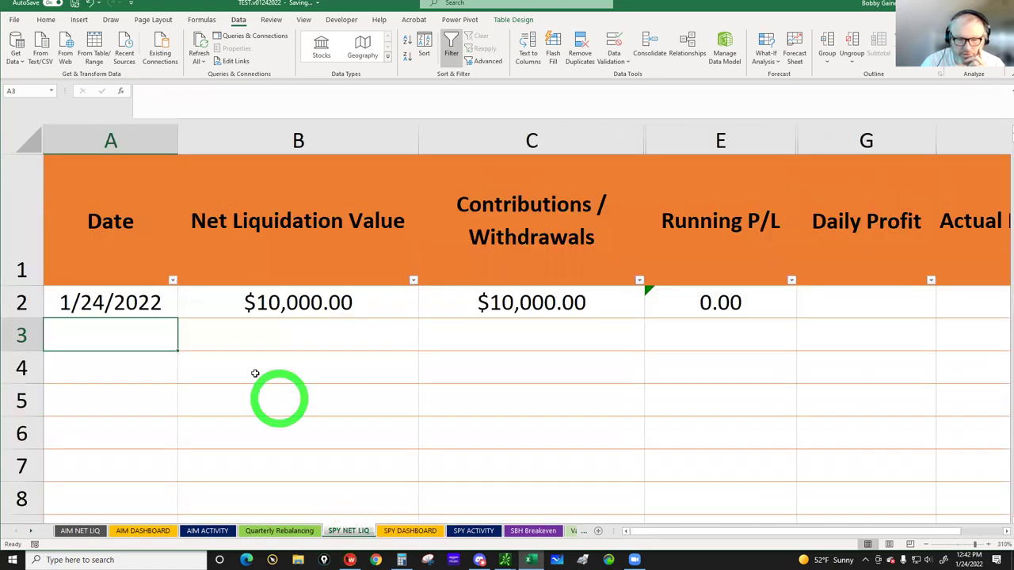
pyautogui.click(260, 333)
pyautogui.write('9912.56')
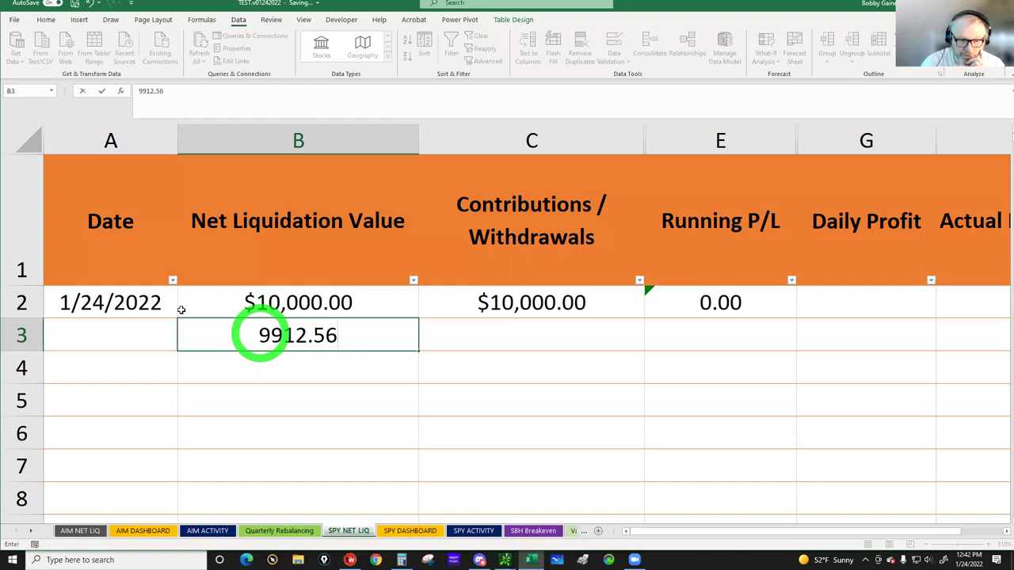
pyautogui.click(116, 331)
pyautogui.write('3/1/2022')
pyautogui.press('Return')
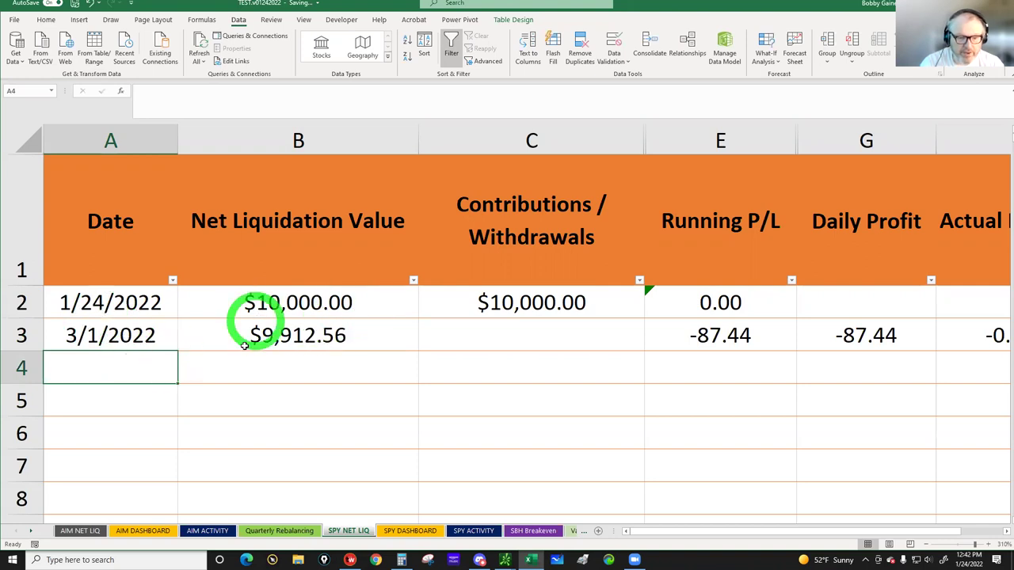
pyautogui.click(406, 530)
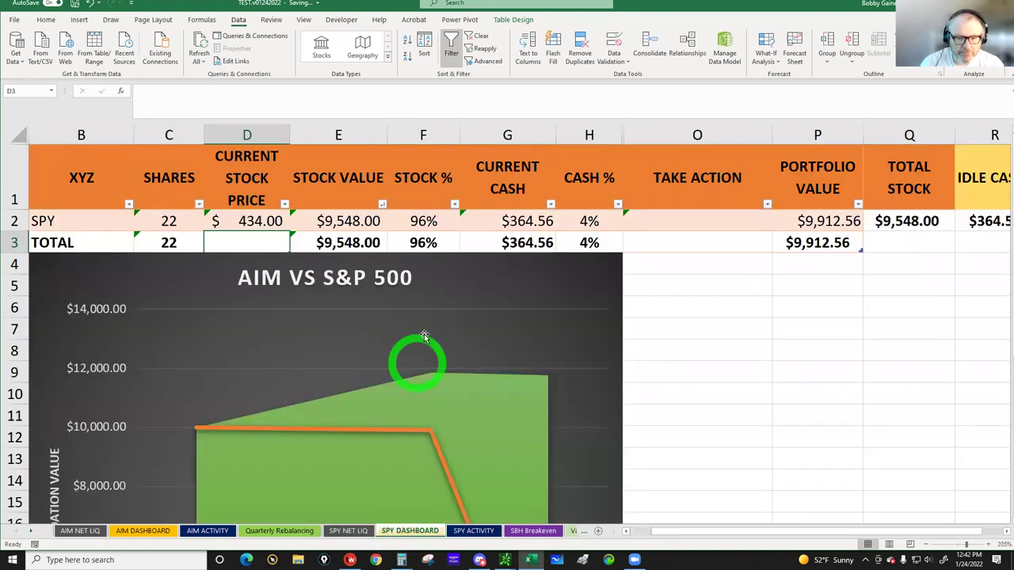
# - Move from SPY DASHBOARD via SPY ACTIVITY to the SBH Breakeven sheet's /ES row
pyautogui.scroll(-2, 440, 405)
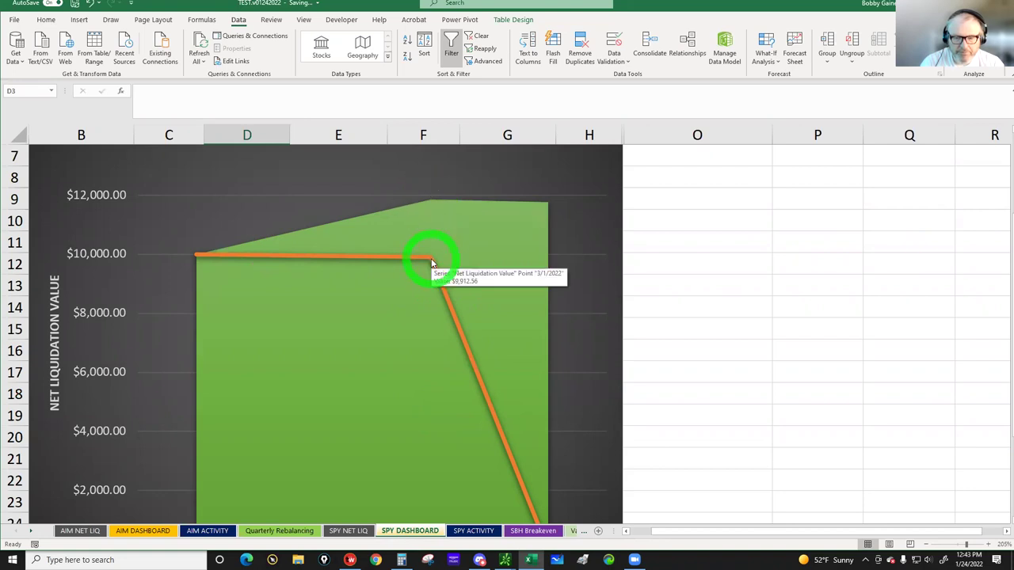
pyautogui.scroll(2, 761, 270)
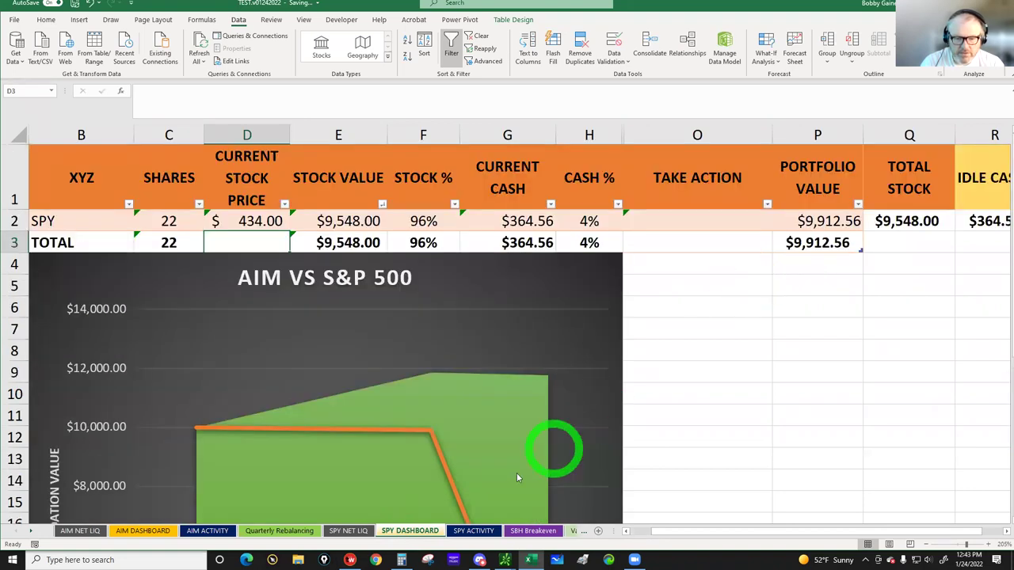
pyautogui.click(474, 531)
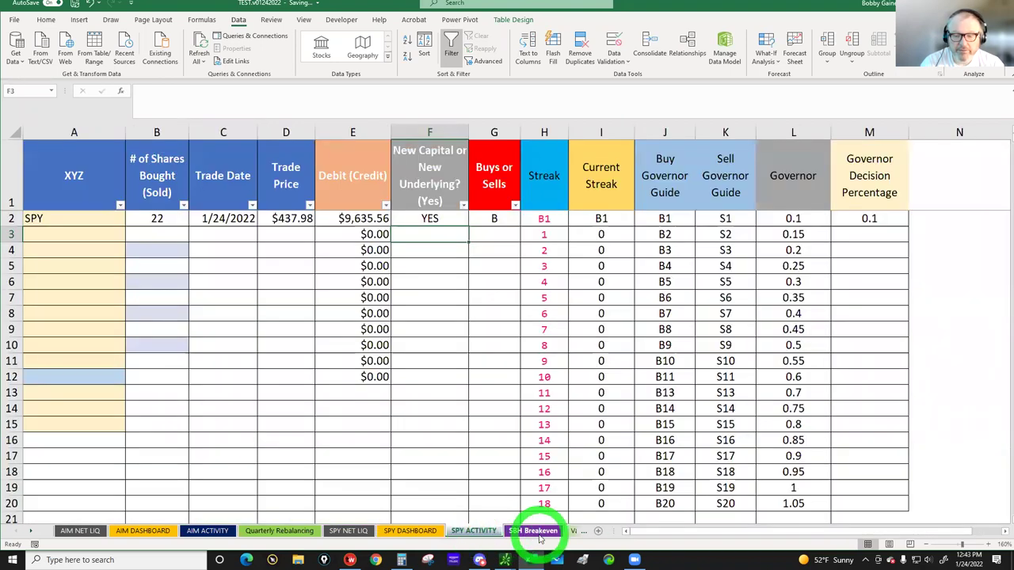
pyautogui.click(535, 531)
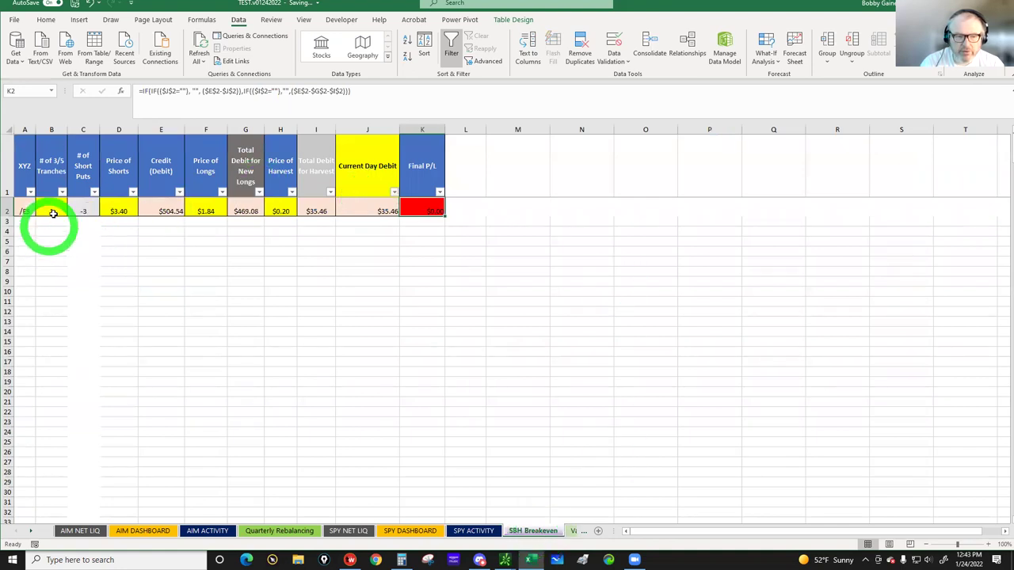
# - Set the /ES Price of Shorts to 3, then review Harvest, Longs and Final P/L values
pyautogui.click(280, 211)
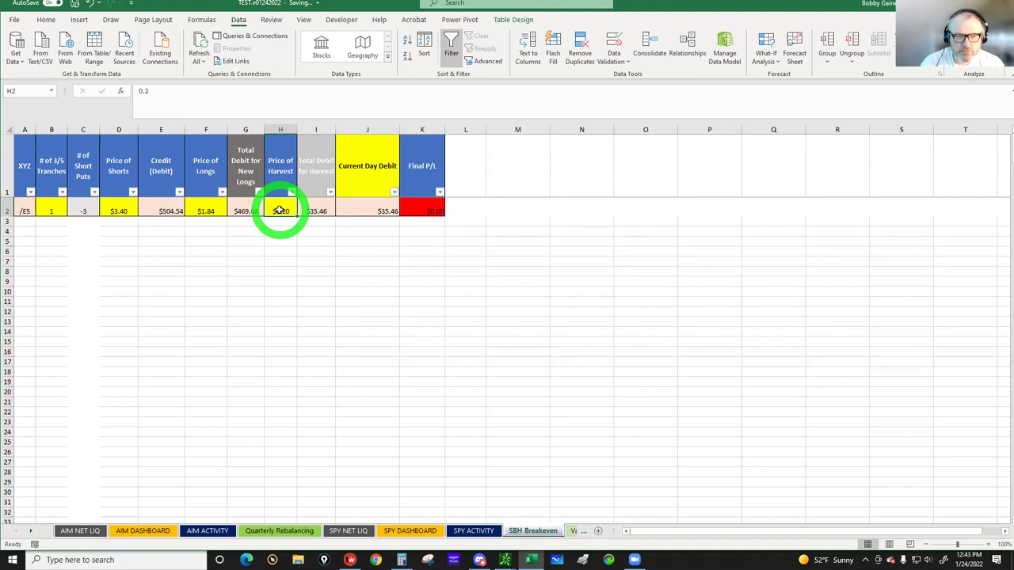
pyautogui.click(123, 210)
pyautogui.click(99, 211)
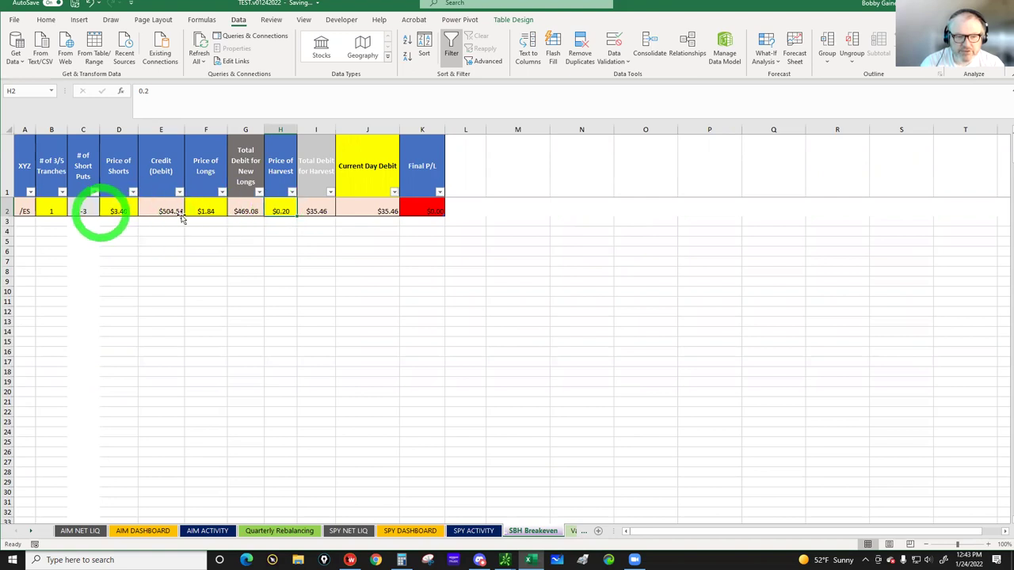
pyautogui.click(279, 208)
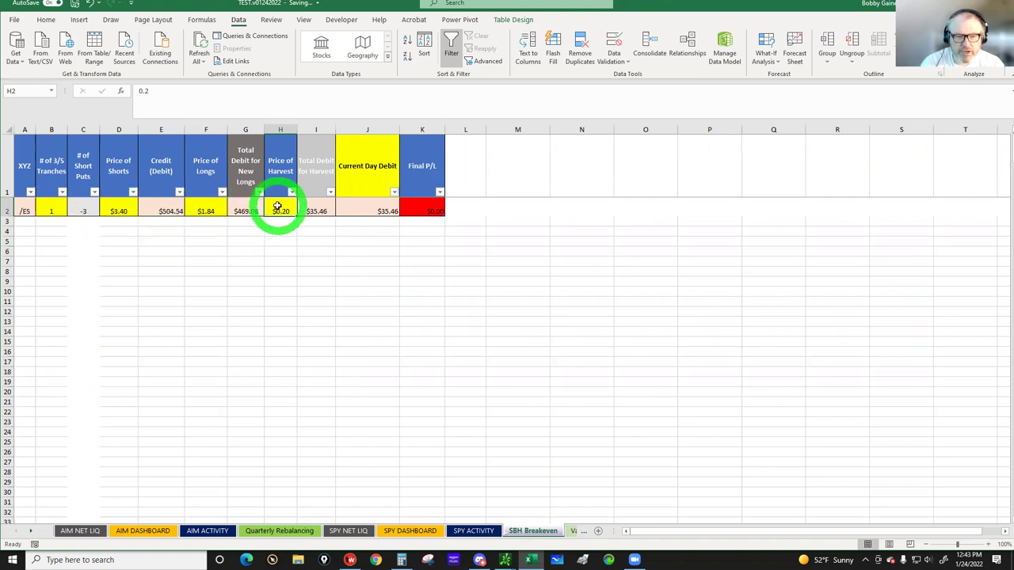
pyautogui.click(112, 209)
pyautogui.write('3')
pyautogui.press('Return')
pyautogui.click(290, 210)
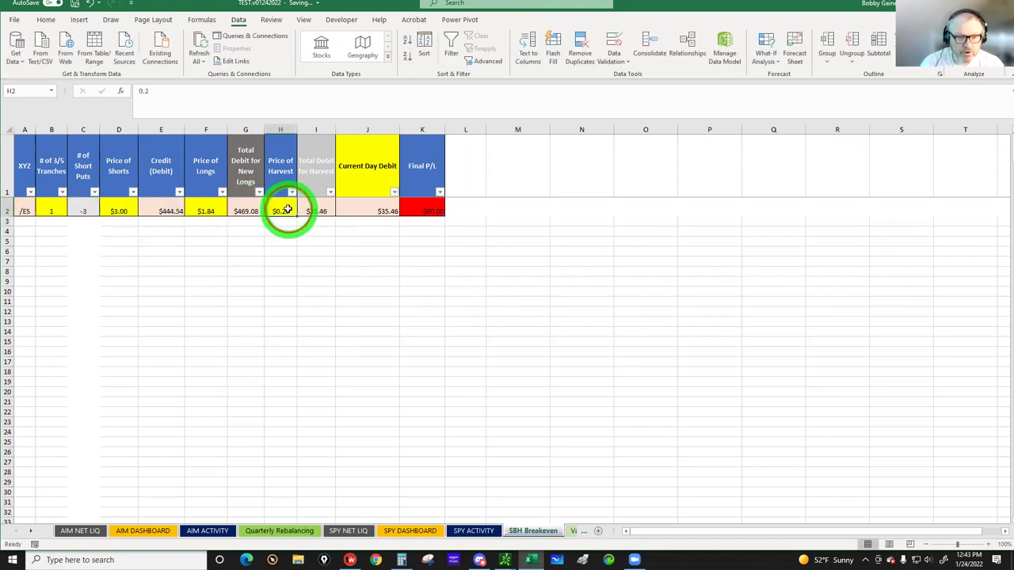
pyautogui.click(200, 208)
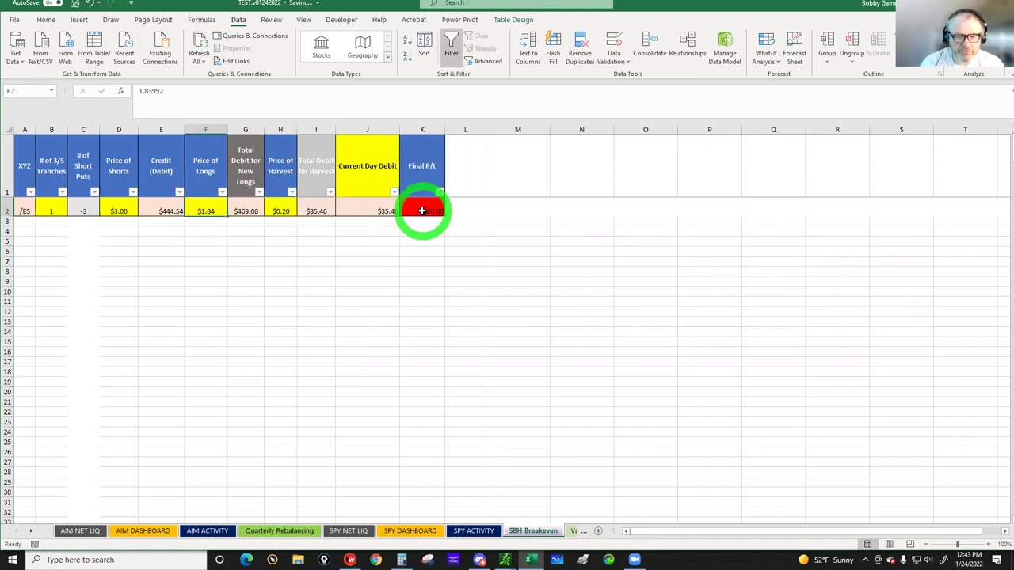
pyautogui.click(422, 211)
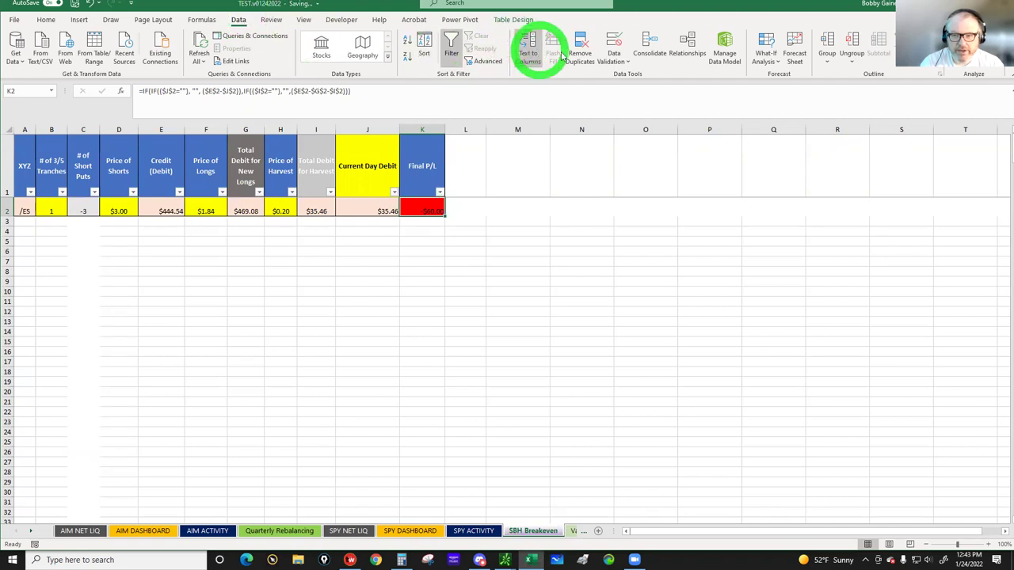
# - Goal Seek K2 (Final P/L) to 0 by changing F2, solving Price of Longs at $1.60
pyautogui.click(766, 63)
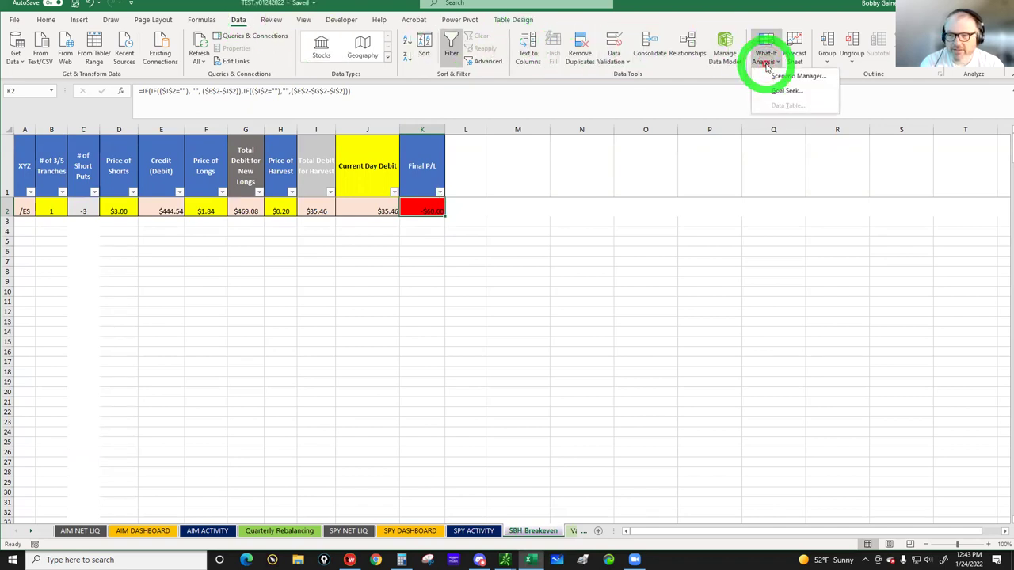
pyautogui.click(780, 91)
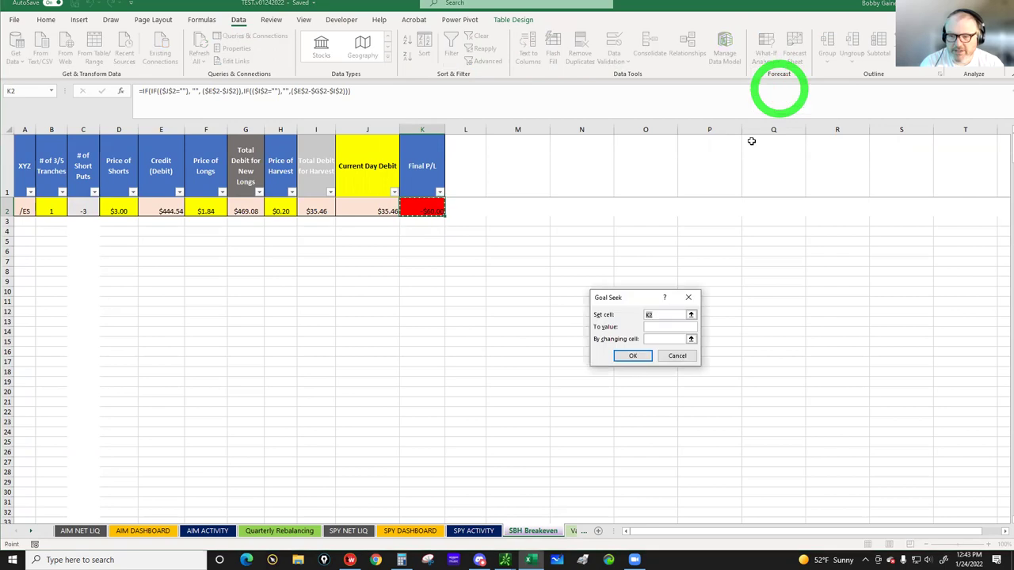
pyautogui.moveTo(646, 287); pyautogui.dragTo(665, 90)
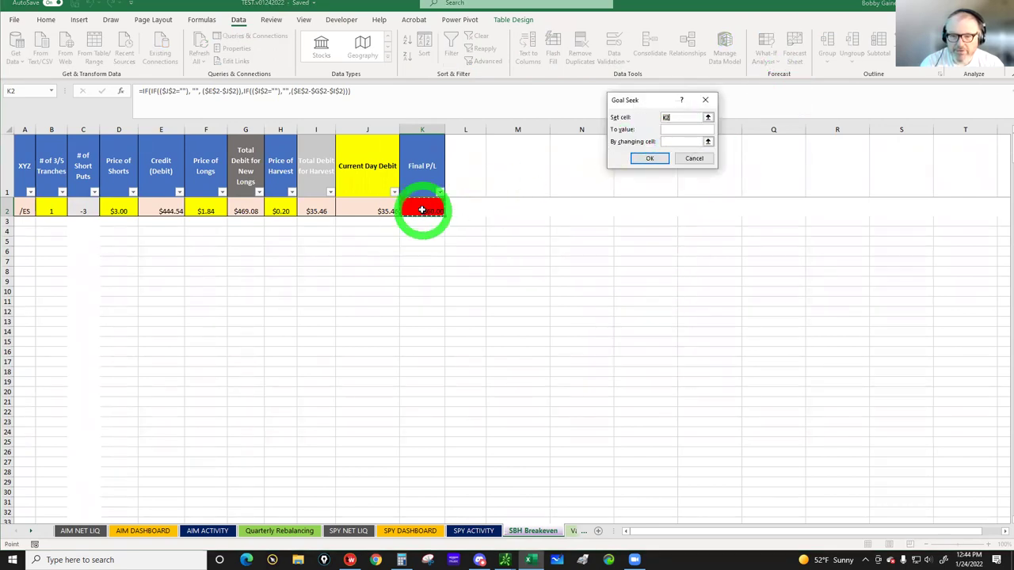
pyautogui.click(668, 129)
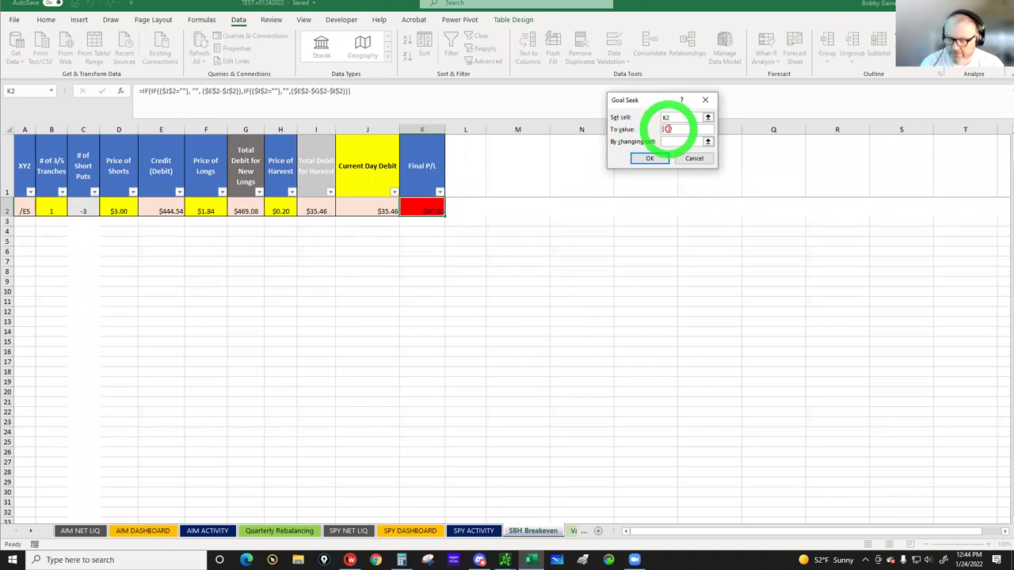
pyautogui.click(670, 142)
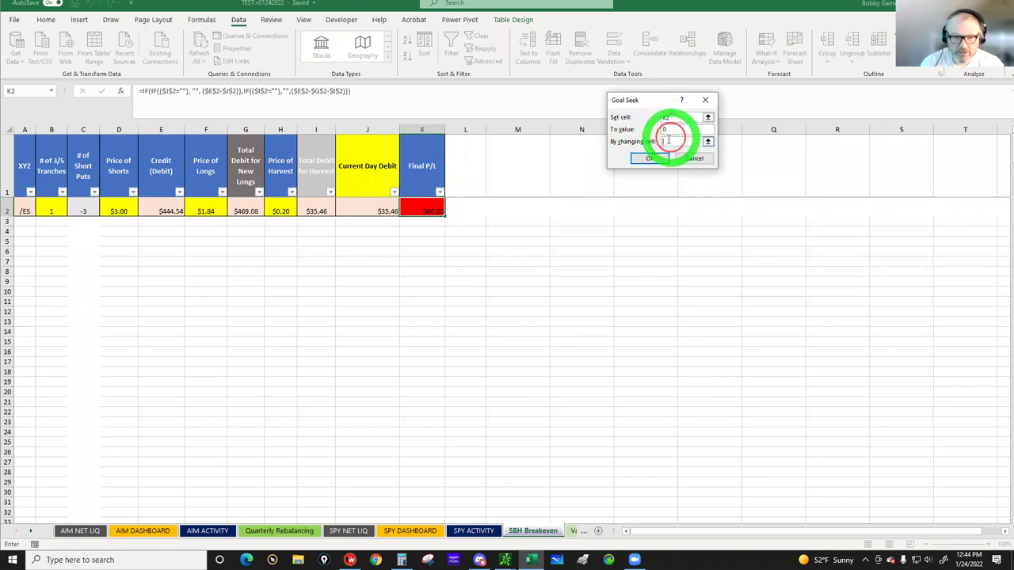
pyautogui.click(207, 205)
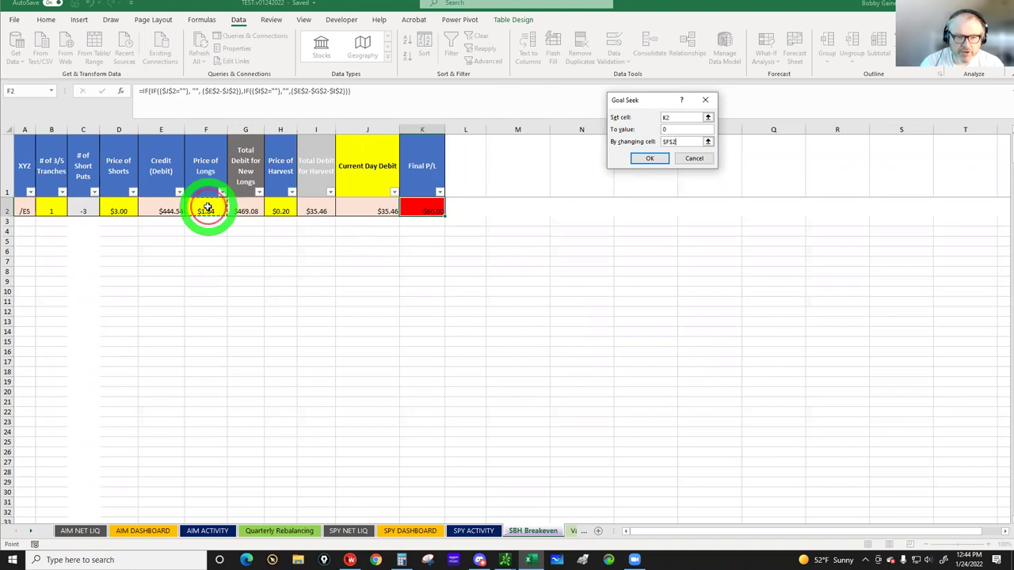
pyautogui.click(650, 158)
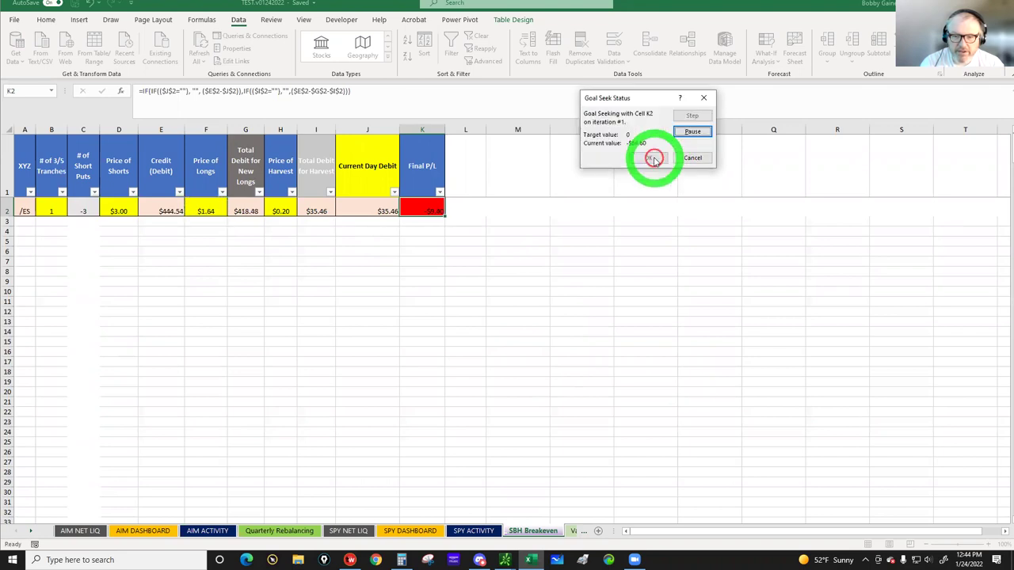
pyautogui.click(652, 159)
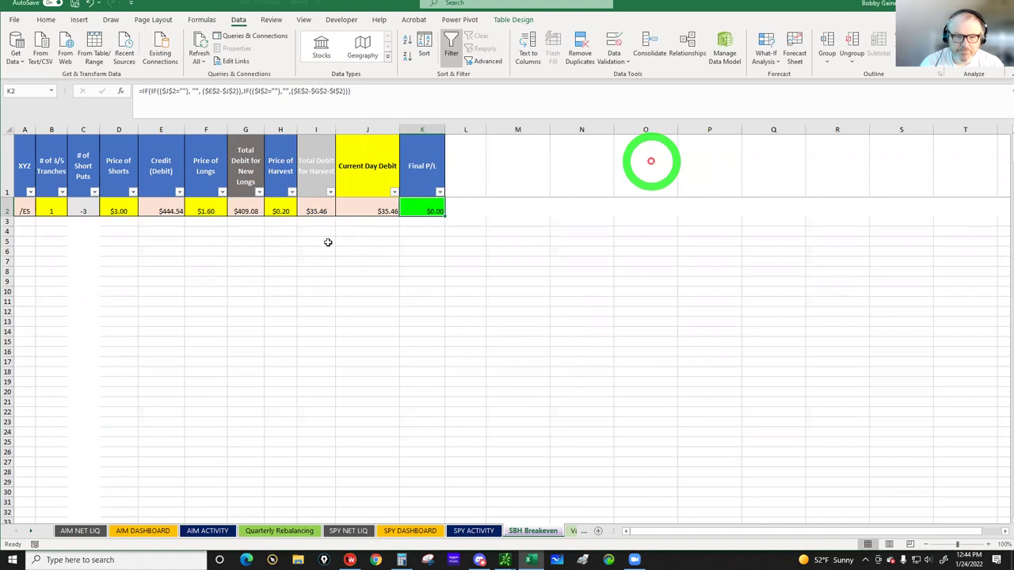
# - Review the Price of Shorts, solved Price of Longs, Price of Harvest and Final P/L values
pyautogui.click(116, 210)
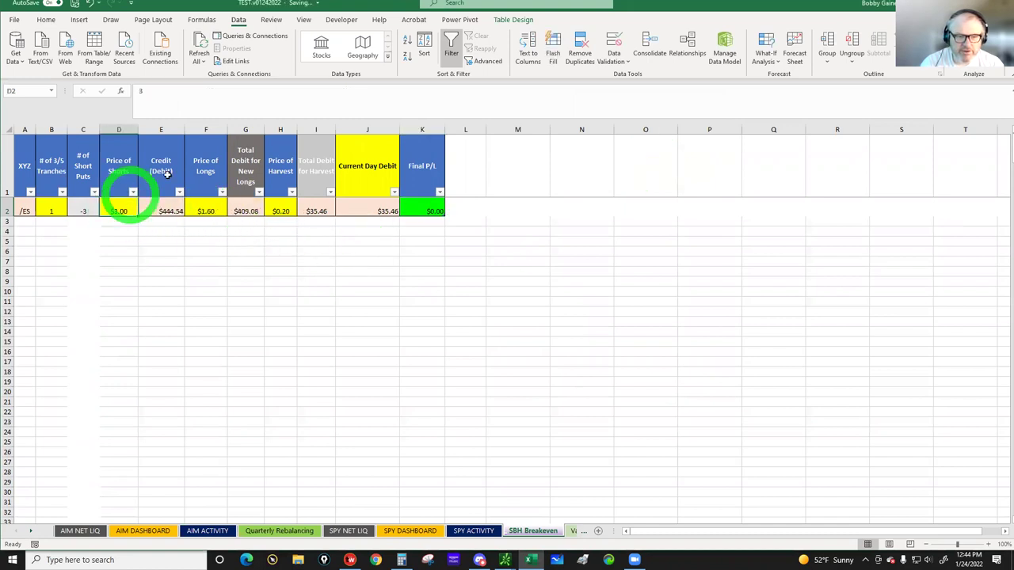
pyautogui.click(205, 208)
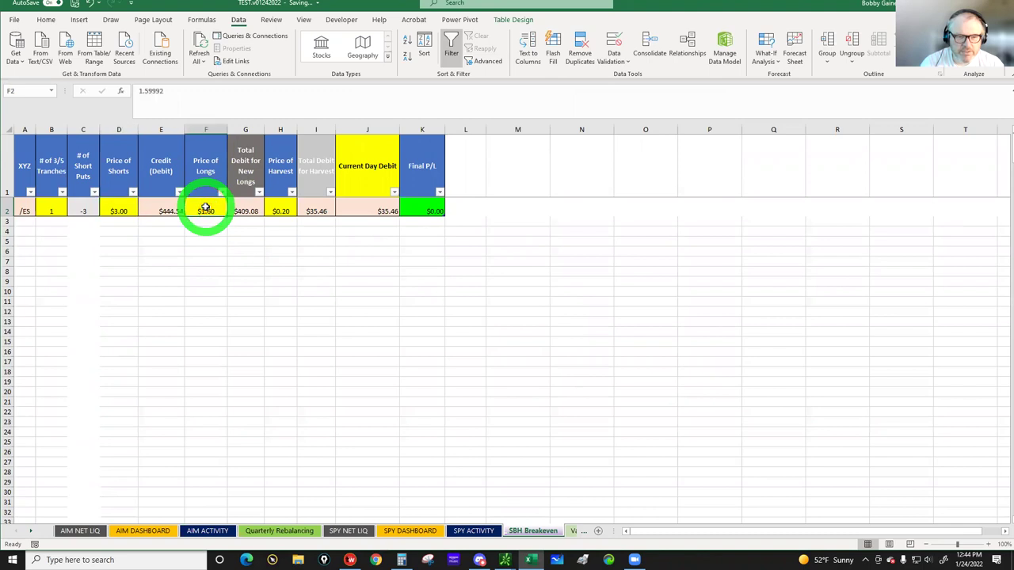
pyautogui.click(282, 210)
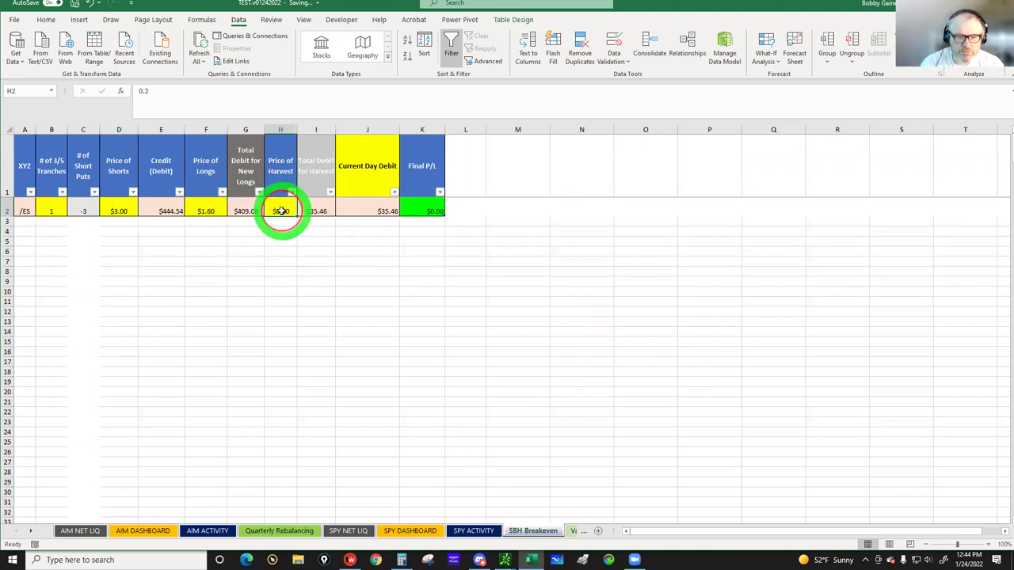
pyautogui.click(423, 209)
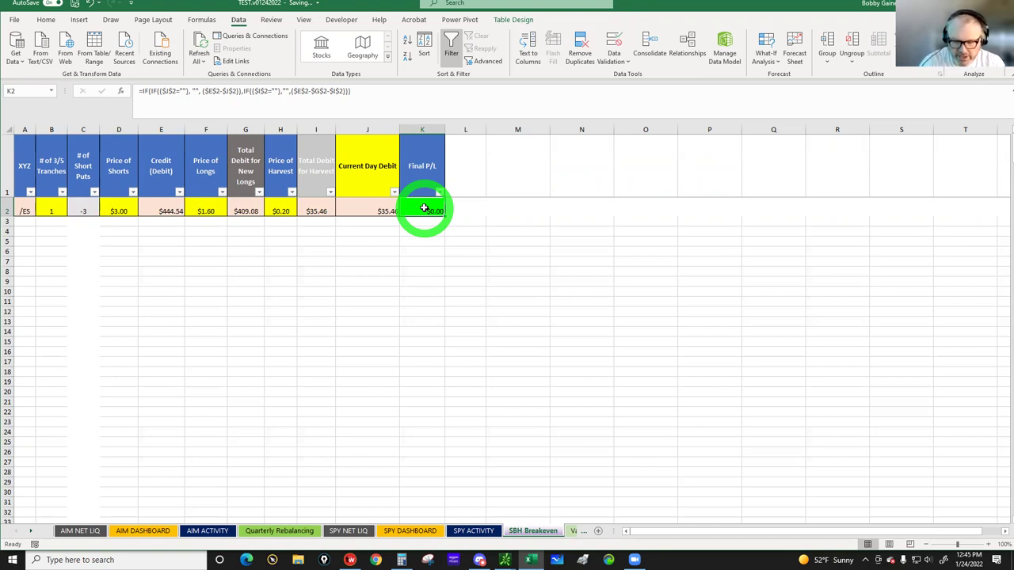
# - On the Variables sheet, review the /ES (original and new), SPX and /MES commission rates
pyautogui.click(573, 533)
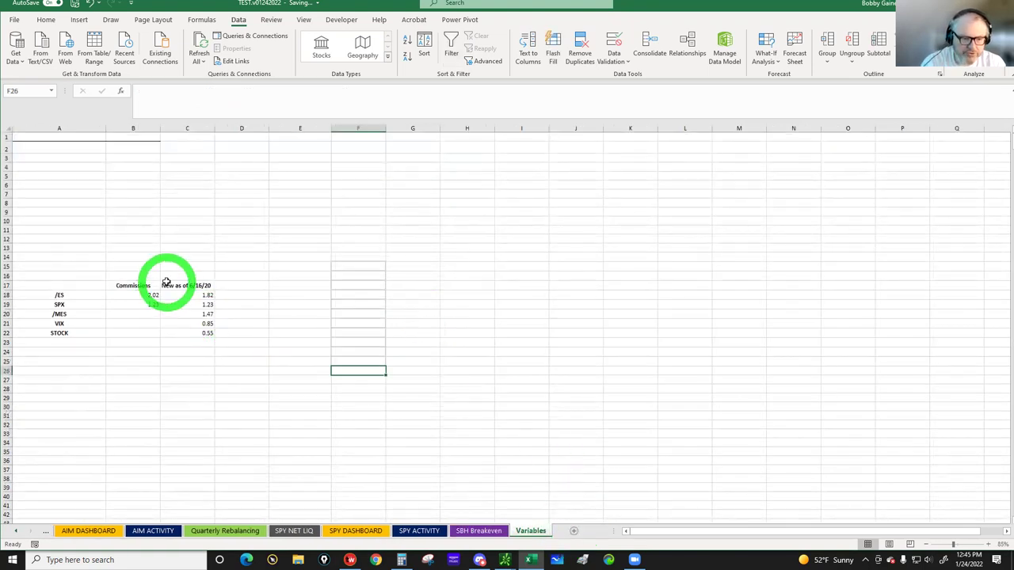
pyautogui.click(200, 295)
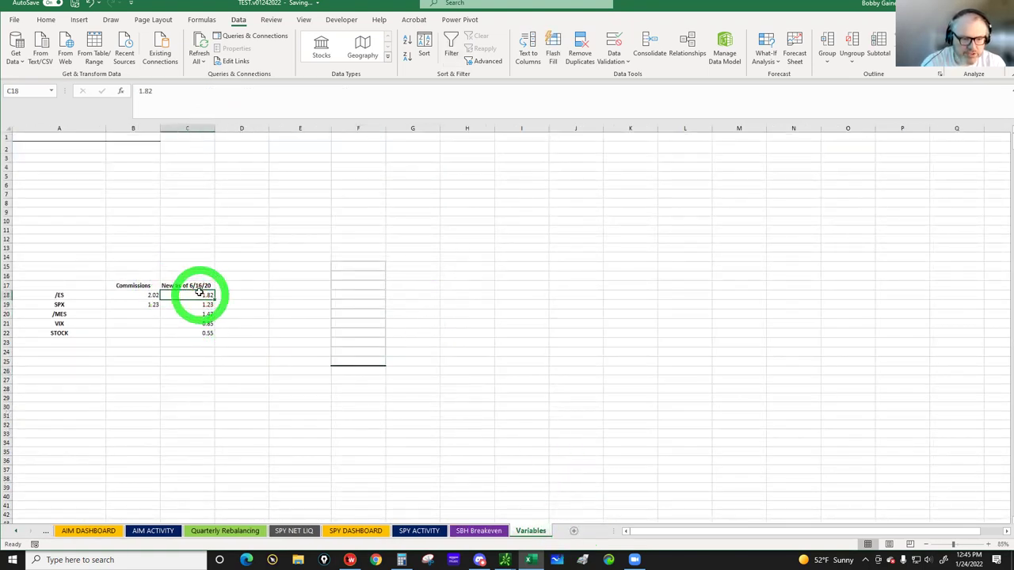
pyautogui.click(141, 294)
pyautogui.click(200, 294)
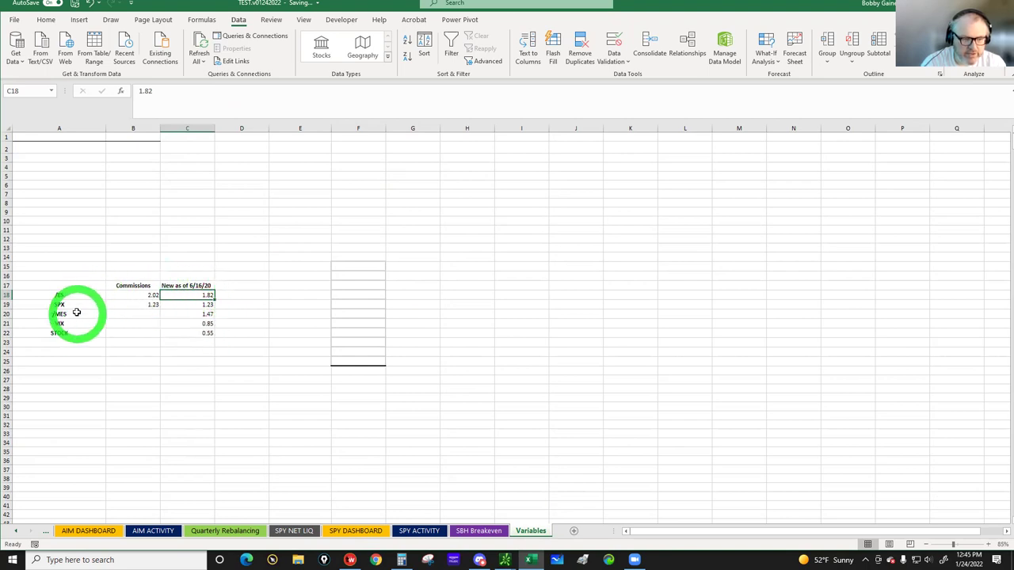
pyautogui.click(184, 304)
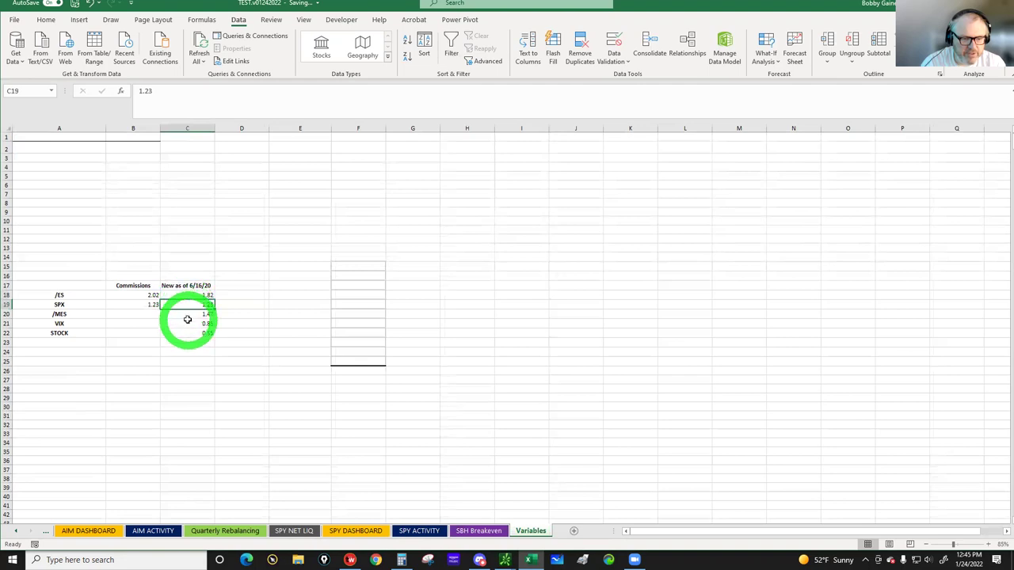
pyautogui.click(188, 315)
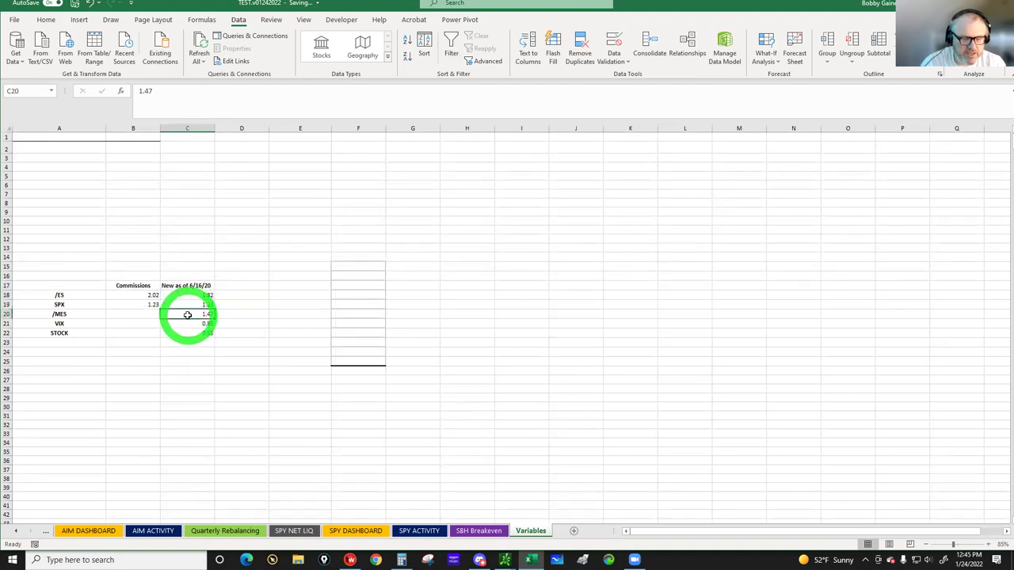
pyautogui.click(186, 296)
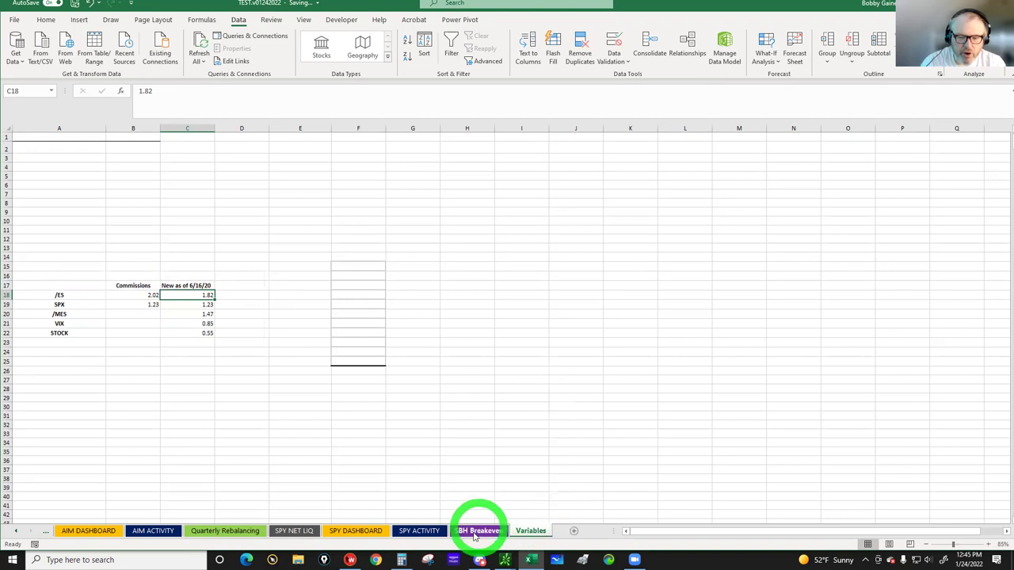
# - Glance at the AIM DASHBOARD, then go to the Quarterly Rebalancing sheet
pyautogui.click(79, 532)
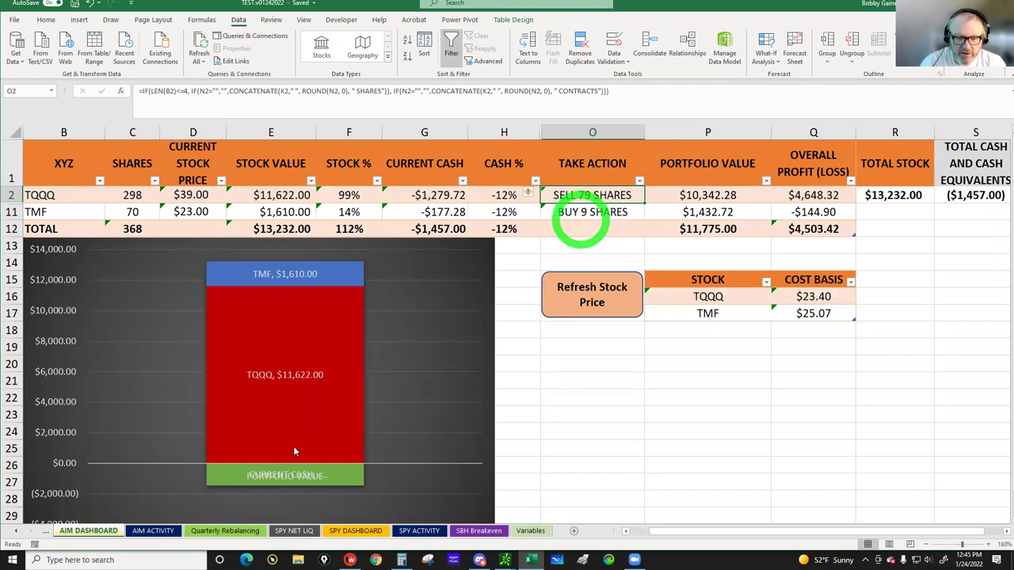
pyautogui.click(232, 530)
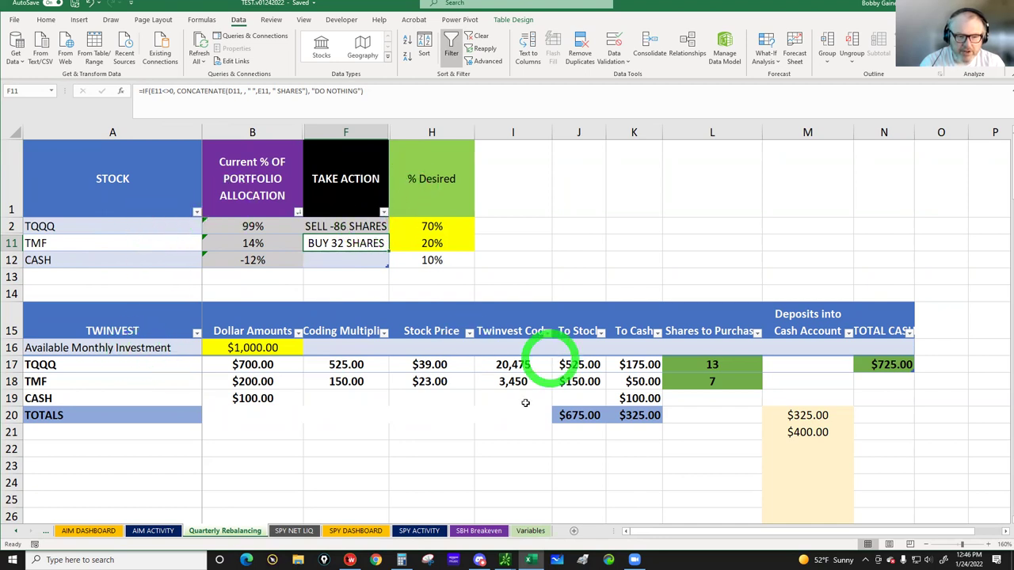
# - Inspect the TQQQ and TMF label formulas, then move via AIM ACTIVITY to AIM DASHBOARD
pyautogui.click(53, 364)
pyautogui.click(125, 381)
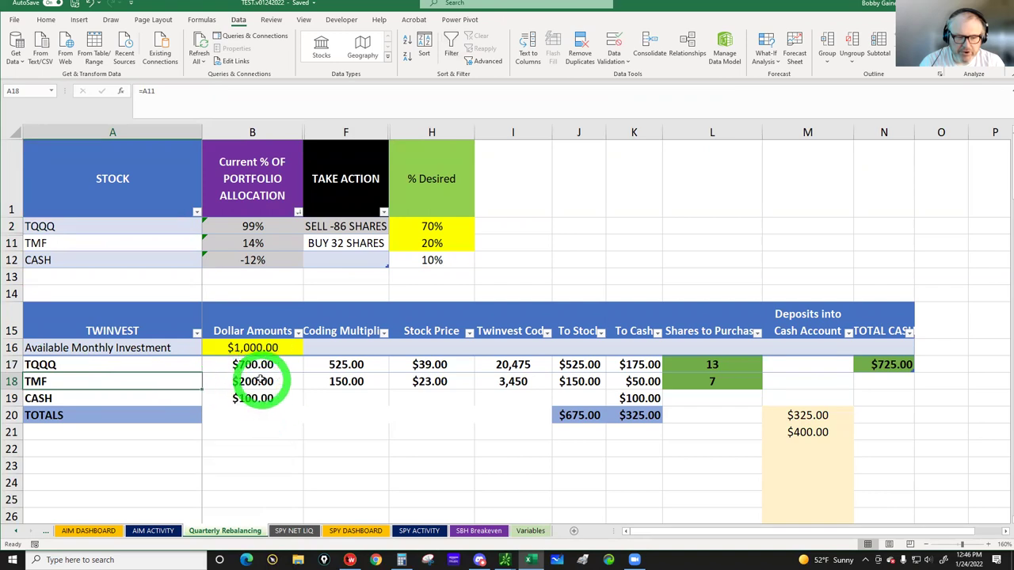
pyautogui.click(56, 366)
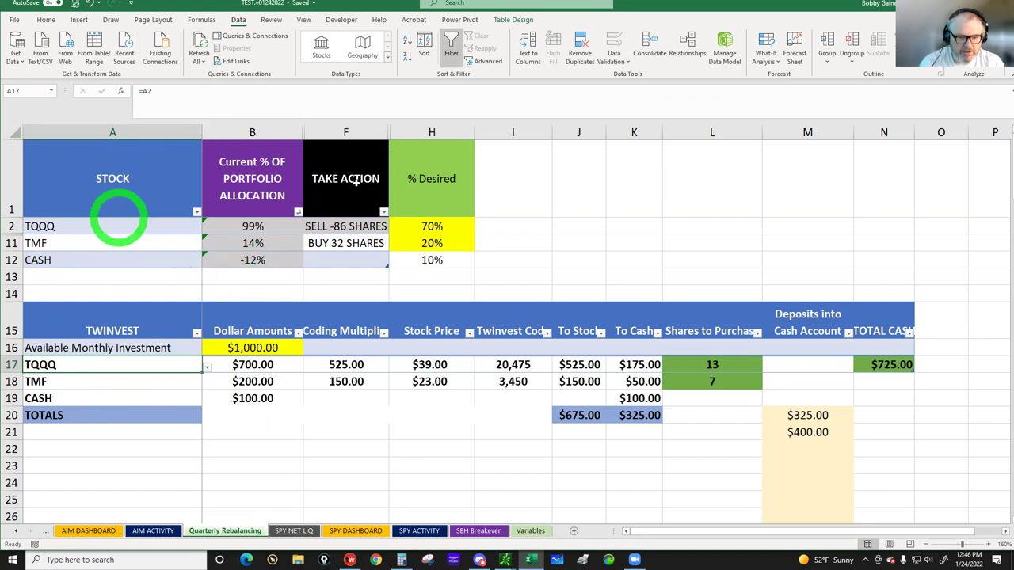
pyautogui.click(150, 531)
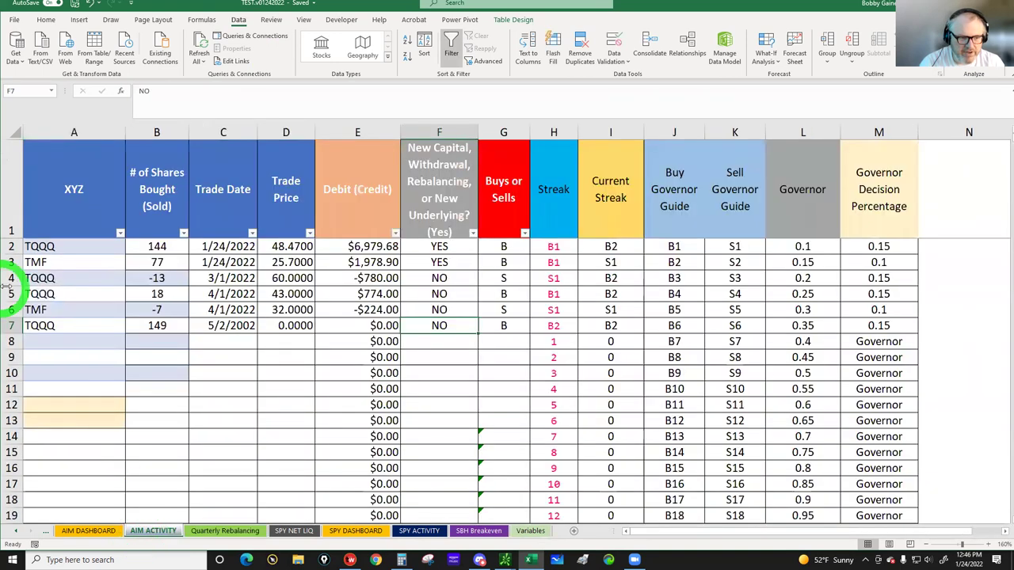
pyautogui.click(88, 531)
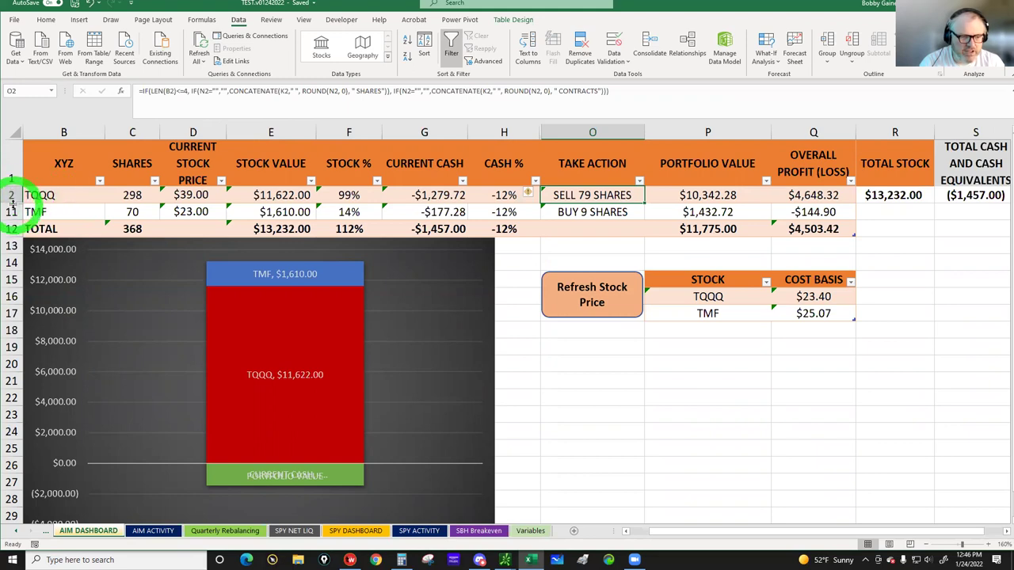
# - Unhide rows 7–10 below row 2 and select columns A:B to expose hidden column A
pyautogui.doubleClick(13, 203)
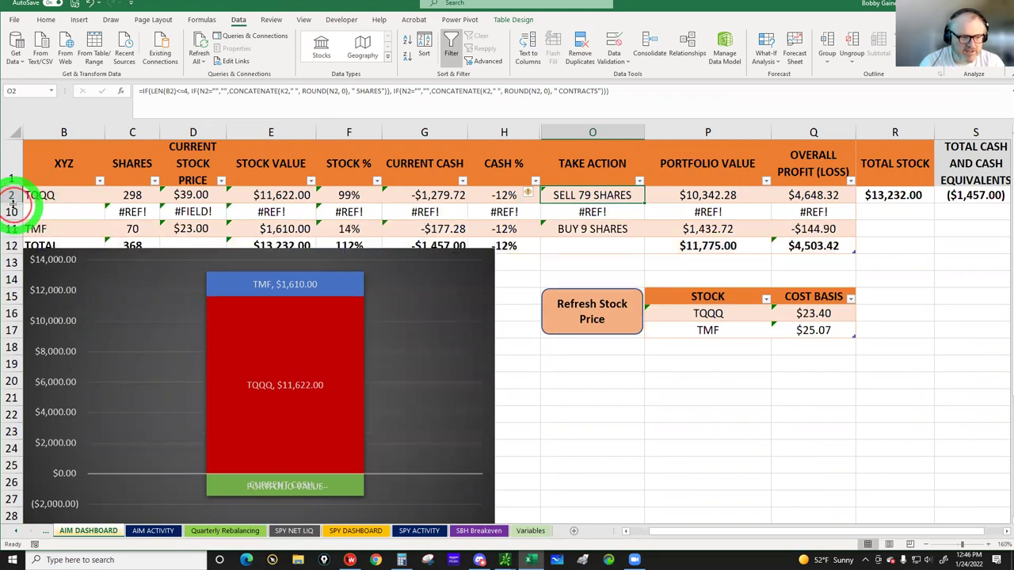
pyautogui.doubleClick(12, 203)
pyautogui.doubleClick(12, 204)
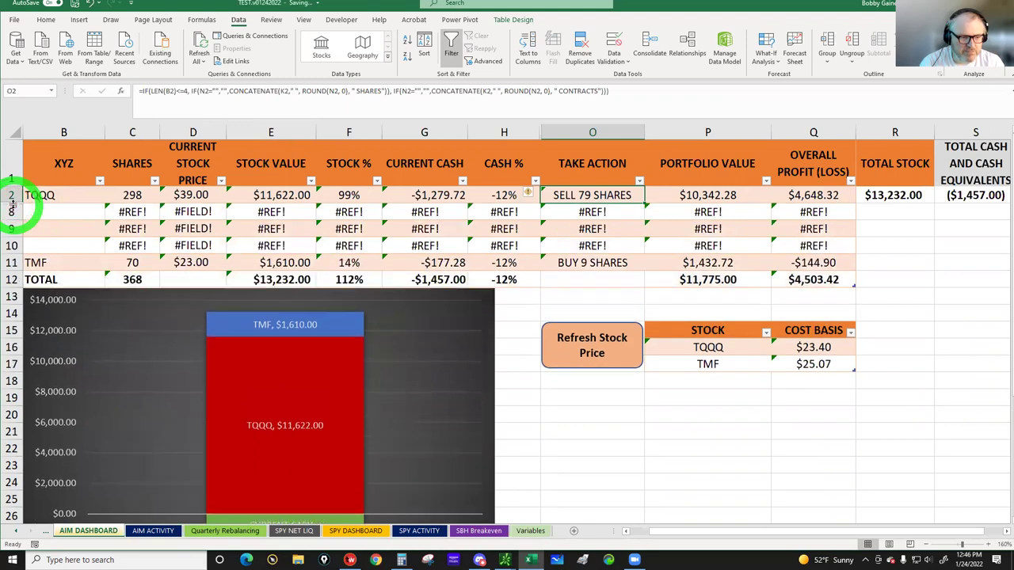
pyautogui.doubleClick(13, 203)
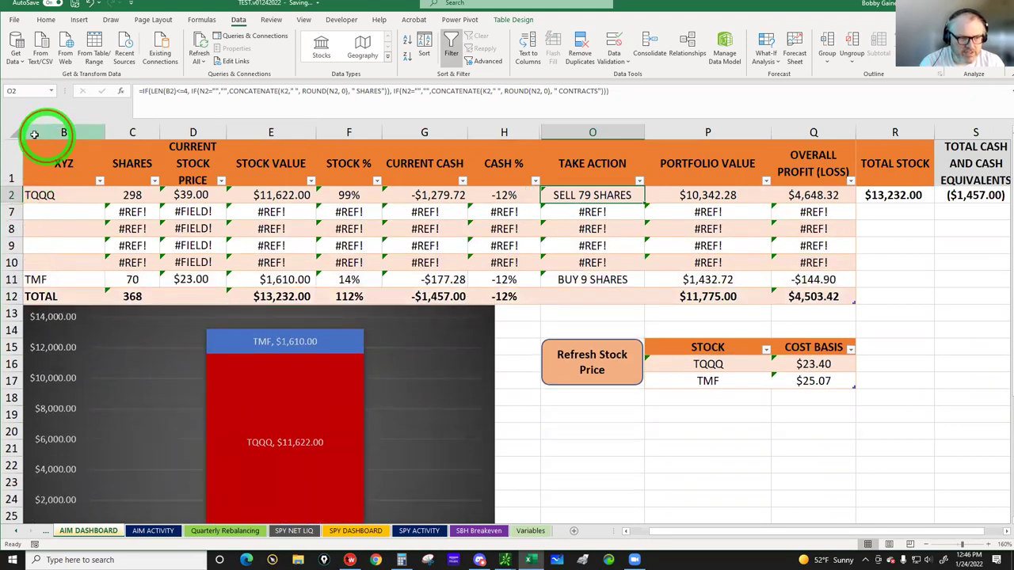
pyautogui.click(31, 132)
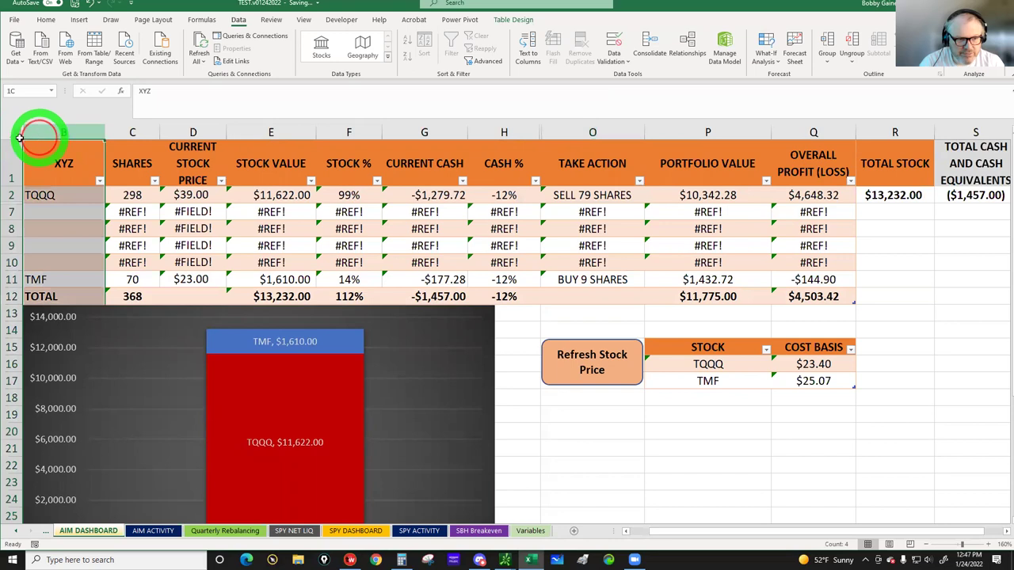
pyautogui.moveTo(32, 132); pyautogui.dragTo(74, 132)
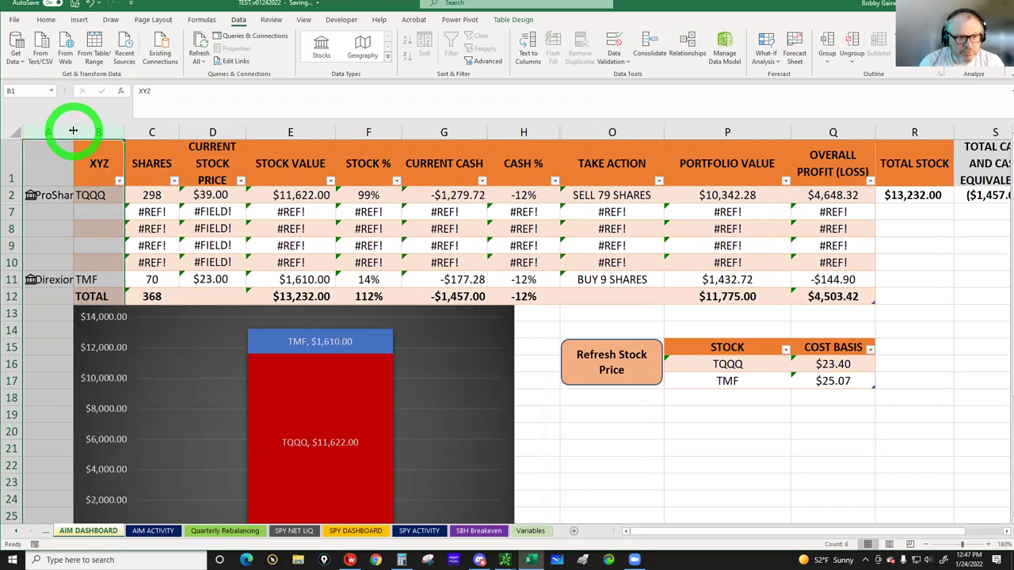
# - Widen column A to fit the stock names and enter AAPL in cell A7
pyautogui.click(72, 131)
pyautogui.moveTo(74, 132); pyautogui.dragTo(266, 141)
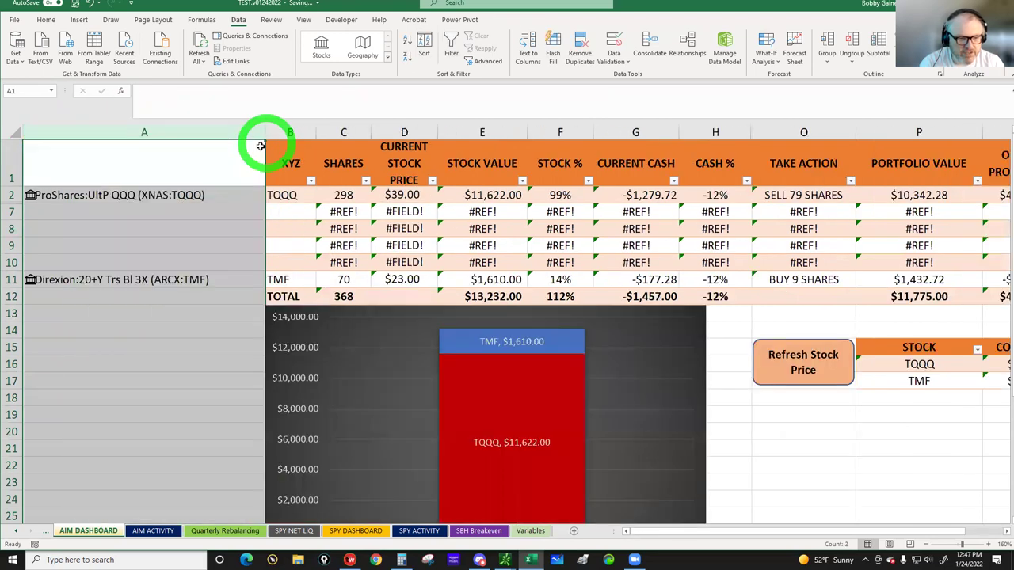
pyautogui.click(82, 213)
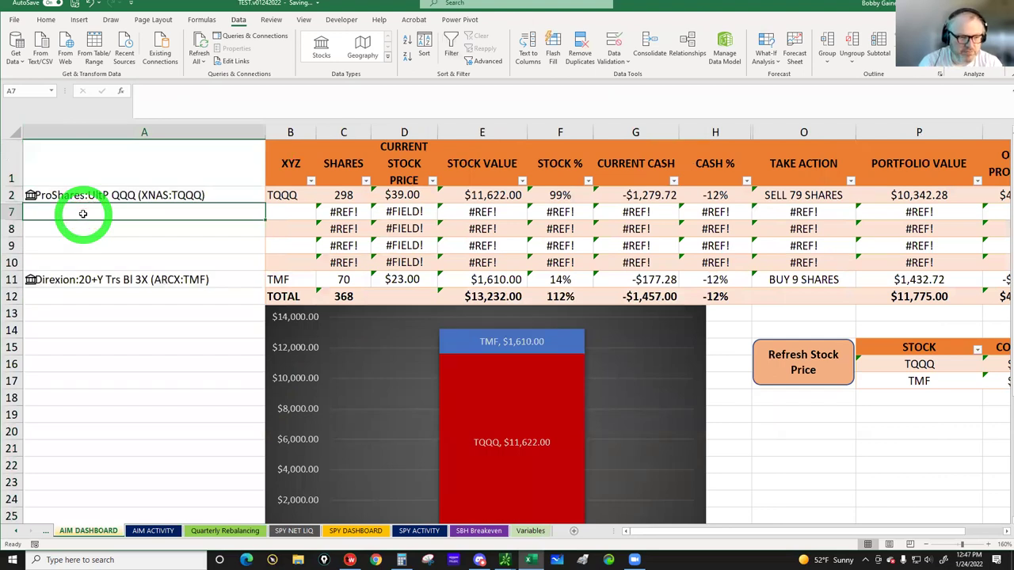
pyautogui.write('AAPL')
pyautogui.press('Return')
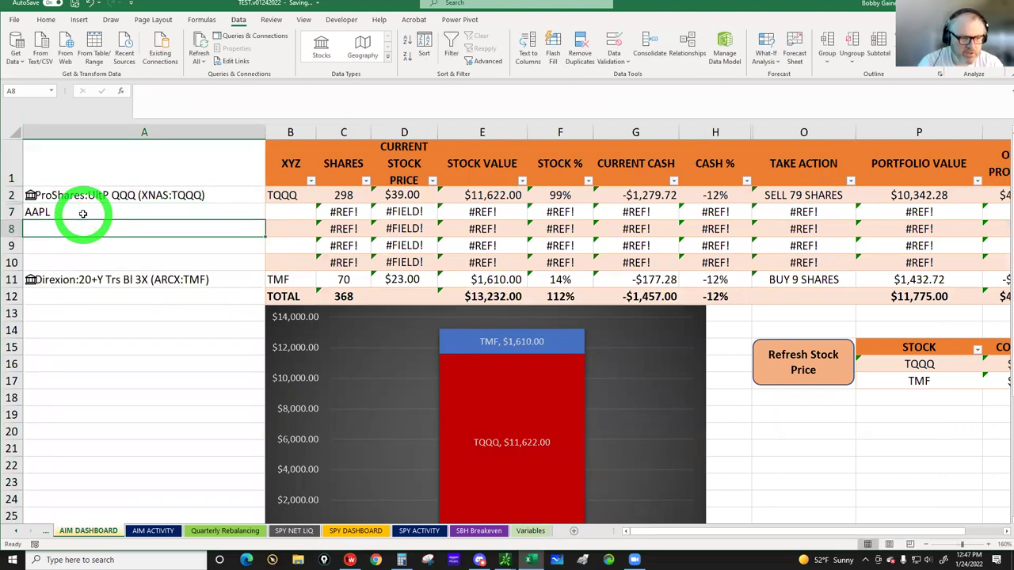
# - Convert AAPL to a Stocks data type linked to Apple Inc. (Nasdaq) and check D7's price
pyautogui.click(83, 214)
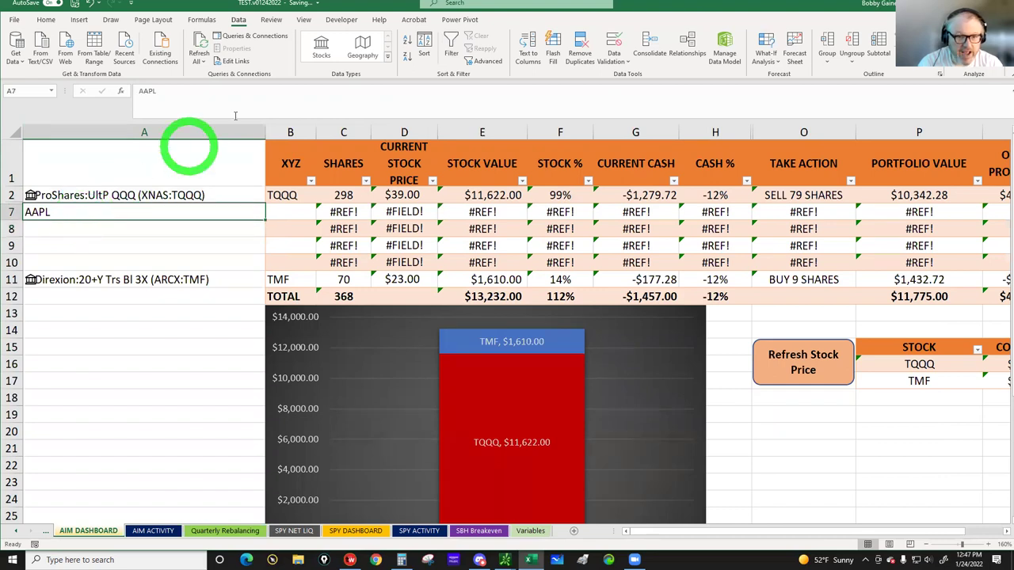
pyautogui.click(321, 46)
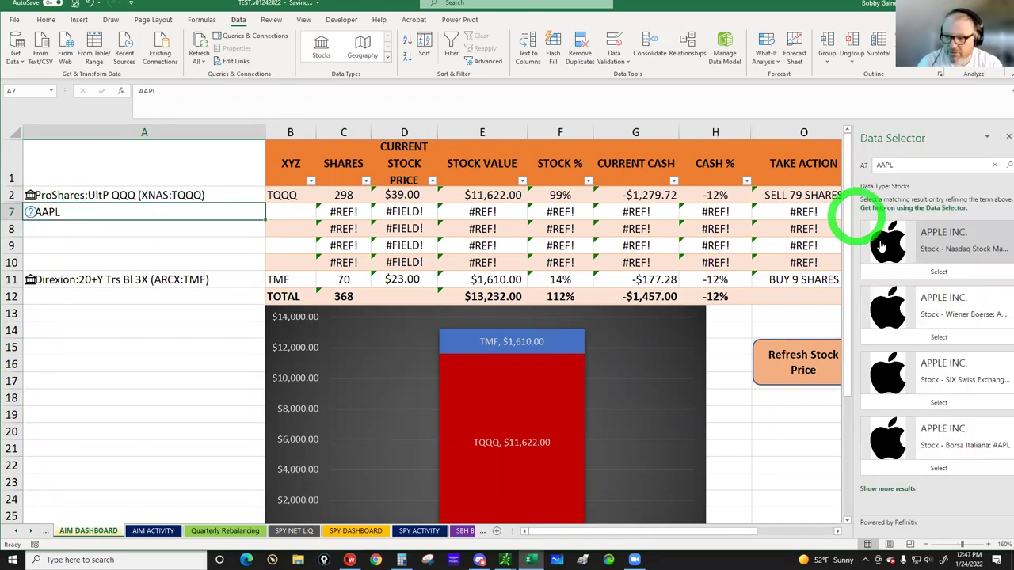
pyautogui.click(902, 242)
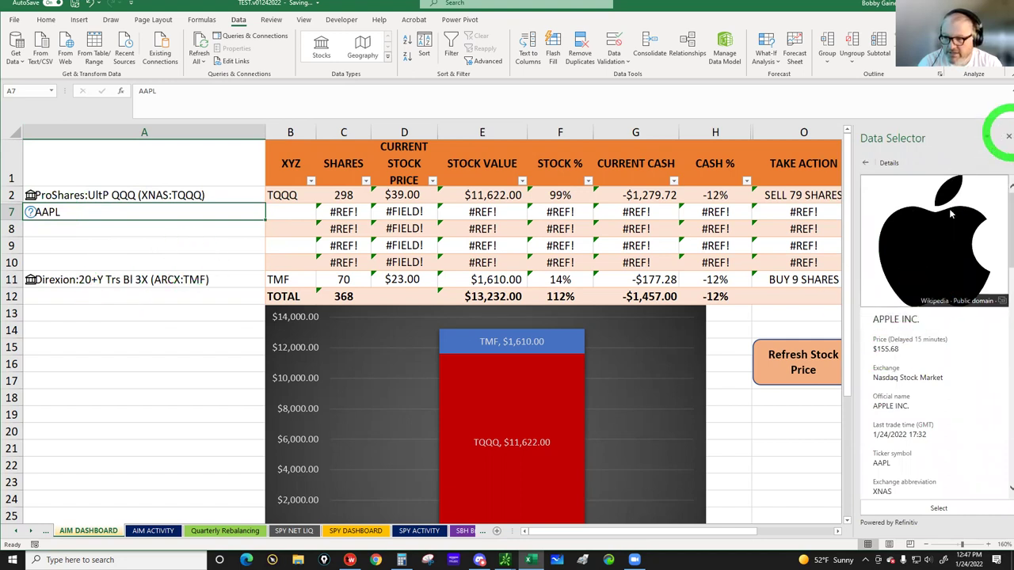
pyautogui.click(939, 508)
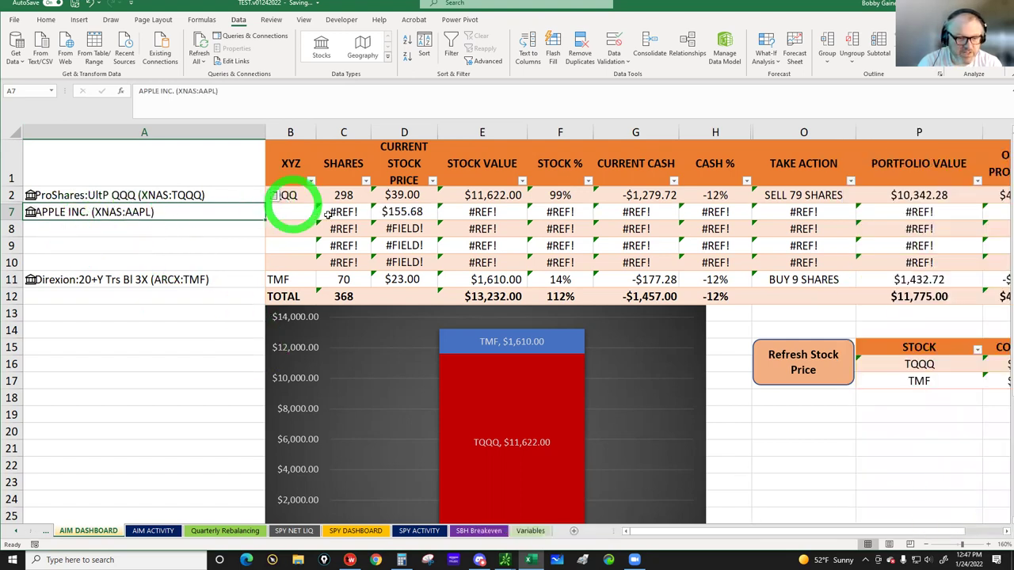
pyautogui.click(401, 212)
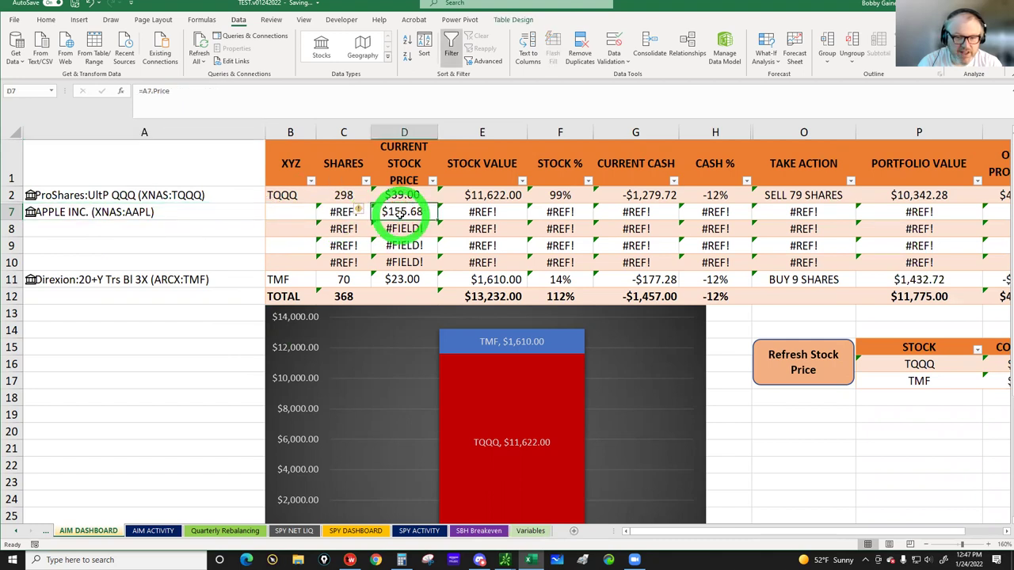
# - Enter TSLA in A8, convert it to a Stocks data type, then return to empty row 9
pyautogui.click(45, 228)
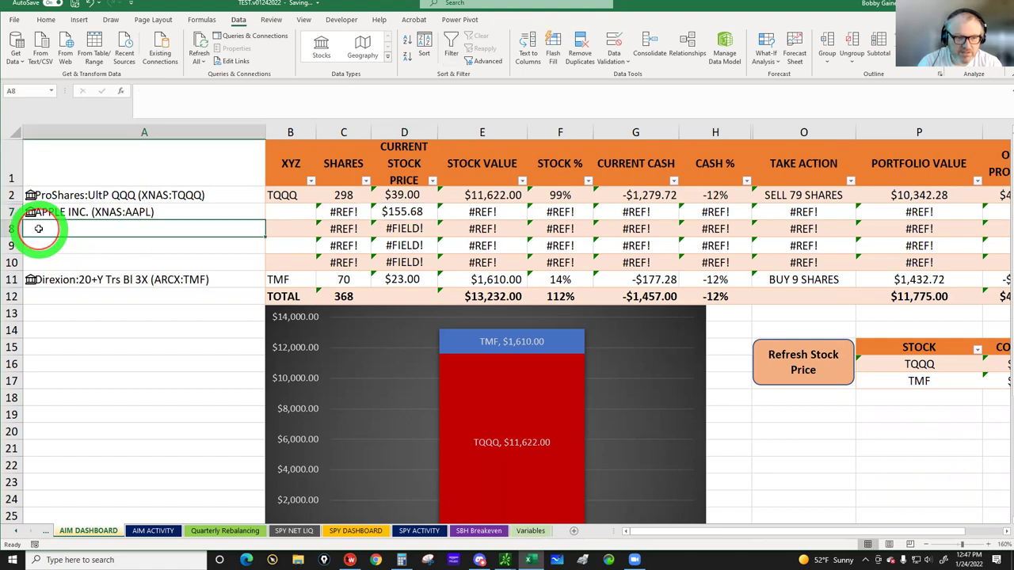
pyautogui.write('TS')
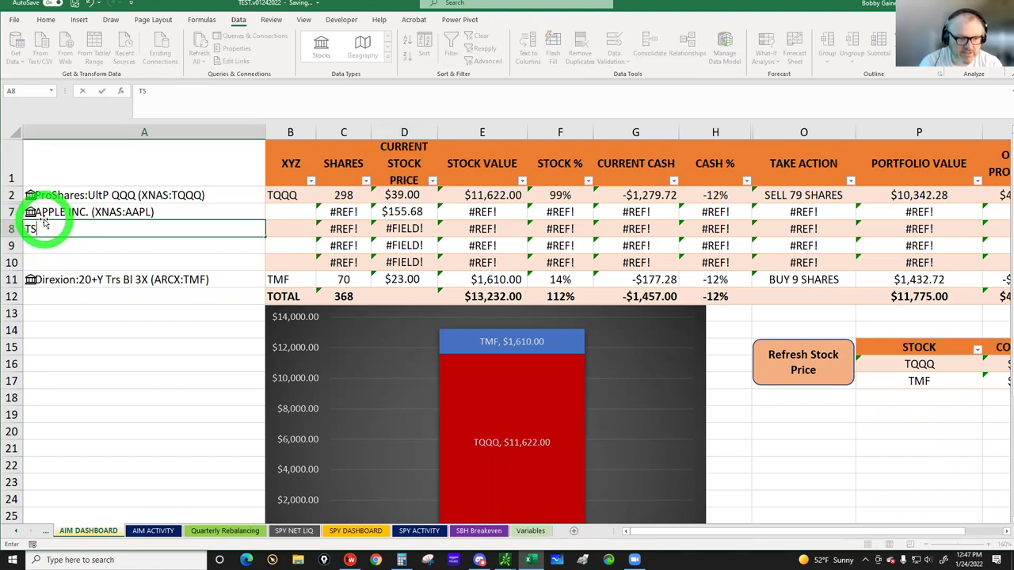
pyautogui.write('LA')
pyautogui.hotkey('ctrl', 'Return')
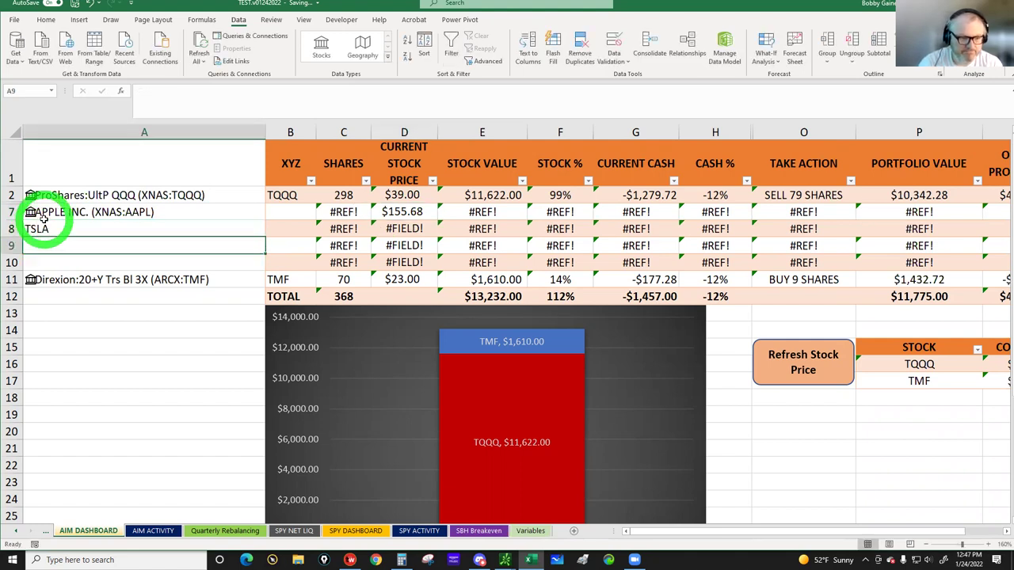
pyautogui.click(315, 45)
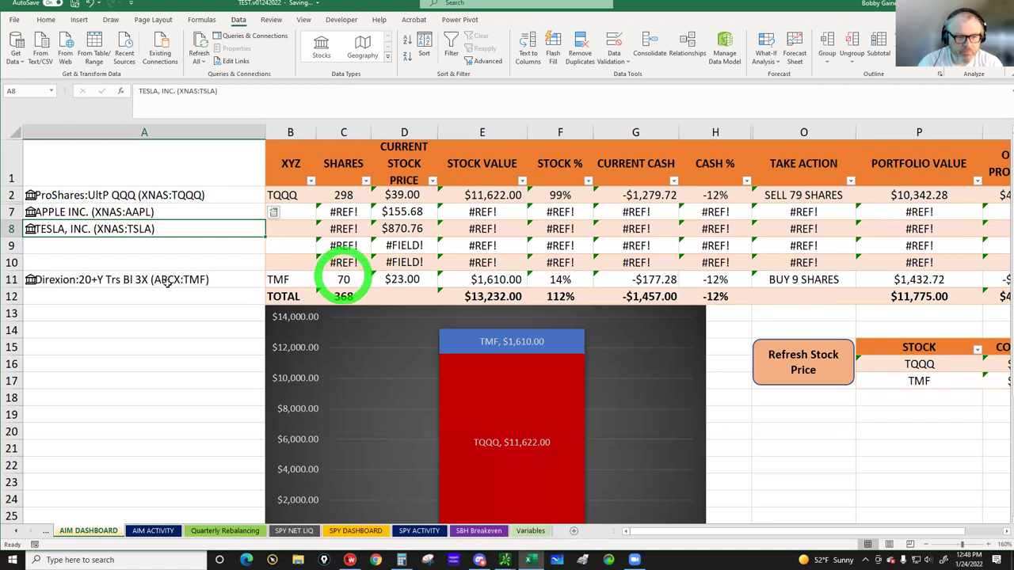
pyautogui.click(116, 247)
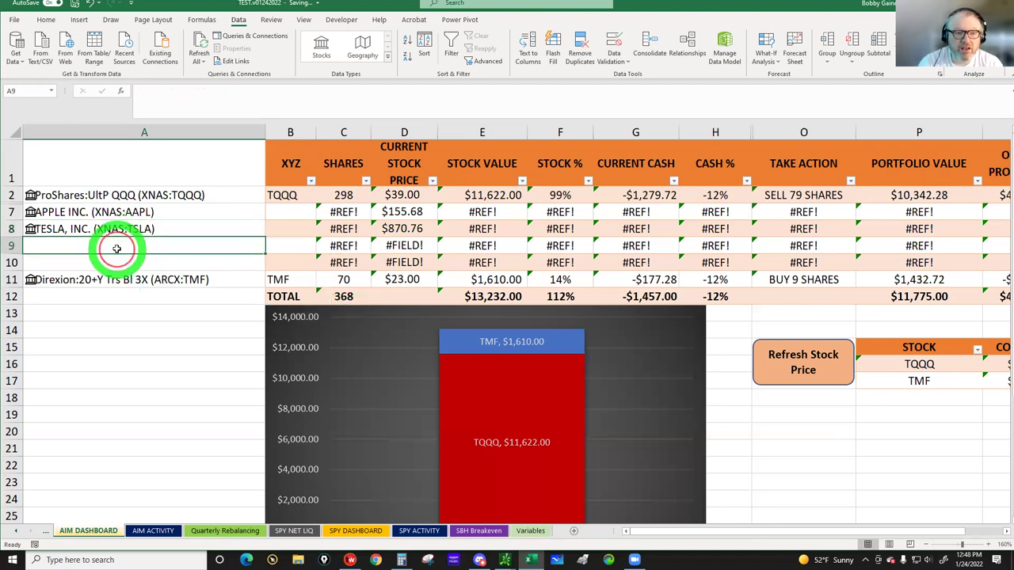
pyautogui.click(108, 259)
pyautogui.click(99, 248)
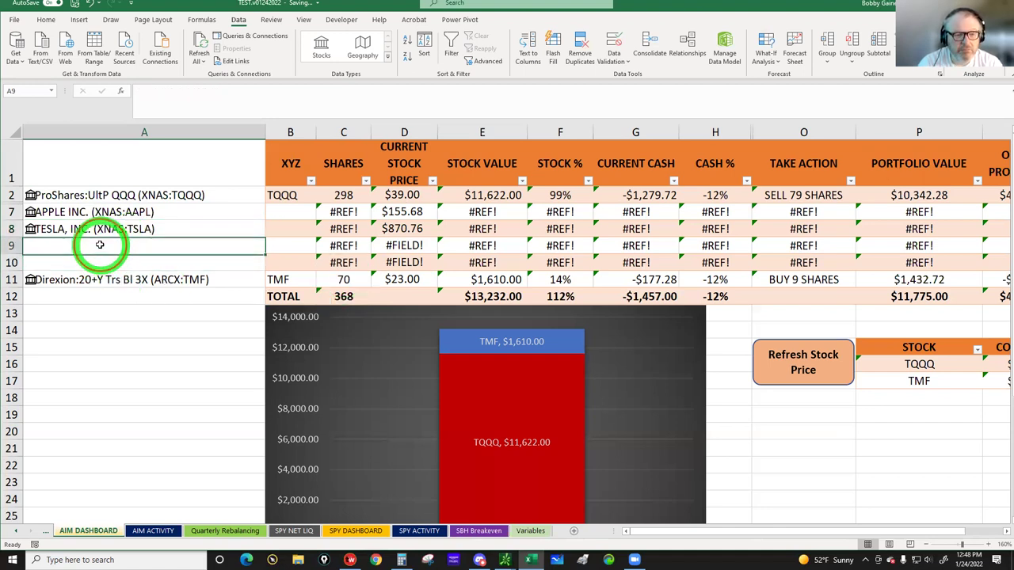
pyautogui.click(87, 263)
pyautogui.click(80, 248)
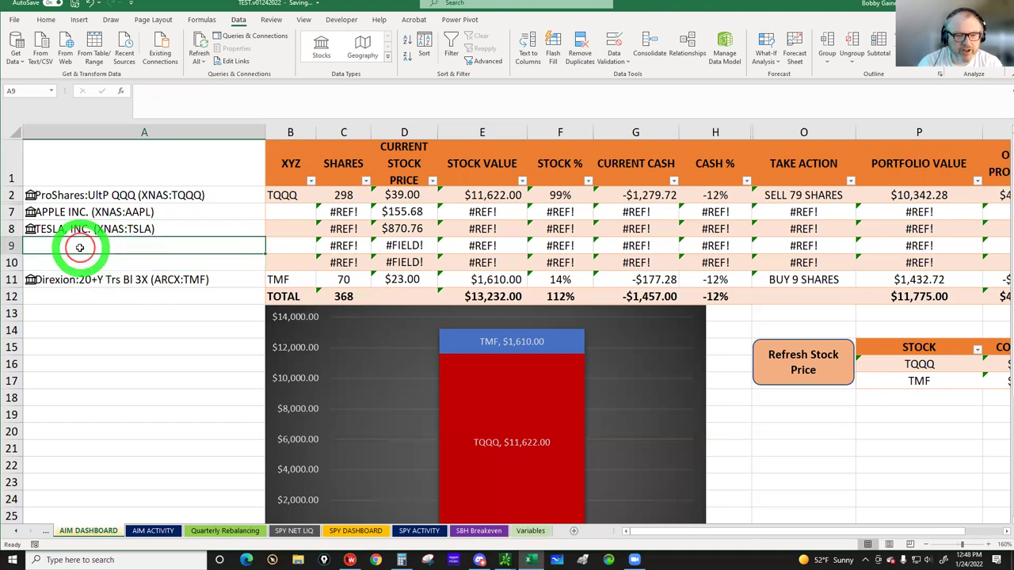
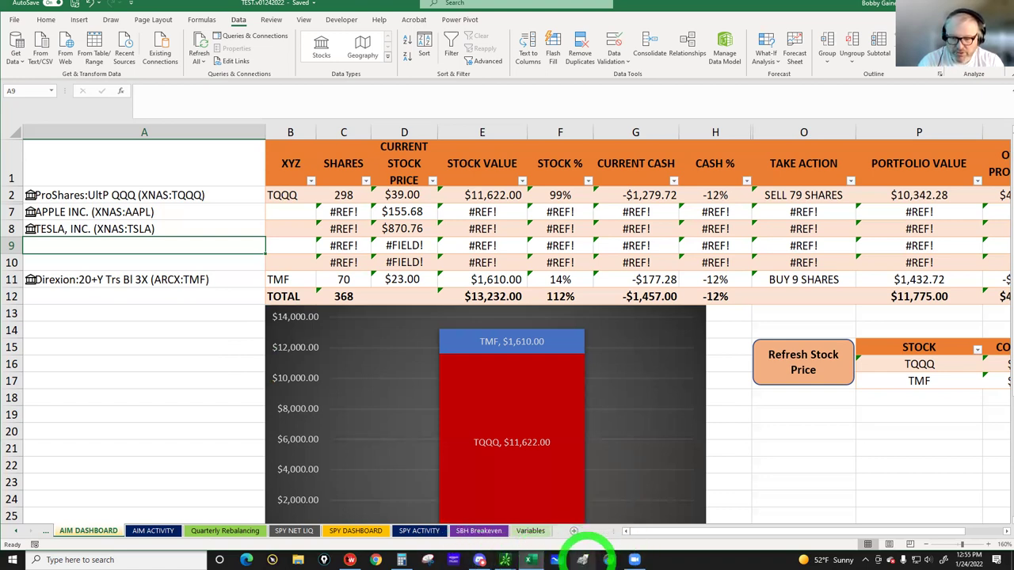
# - Unhide columns I–N after CASH %, from the calculation columns through SAFE
pyautogui.moveTo(505, 559)
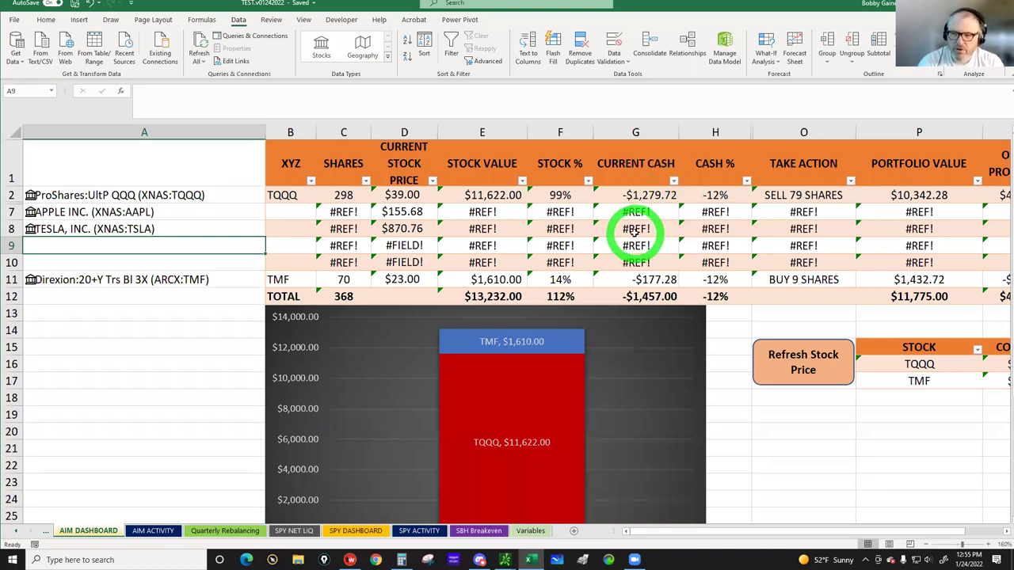
pyautogui.scroll(-1, 634, 231)
pyautogui.scroll(1, 633, 231)
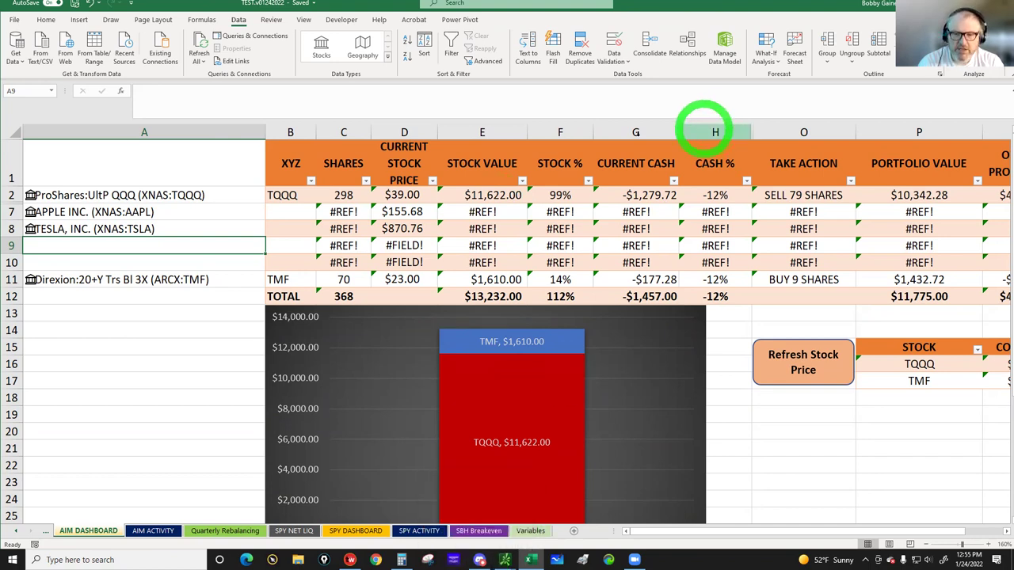
pyautogui.doubleClick(753, 133)
pyautogui.doubleClick(752, 133)
pyautogui.doubleClick(753, 133)
pyautogui.doubleClick(752, 133)
pyautogui.doubleClick(752, 133)
pyautogui.doubleClick(753, 133)
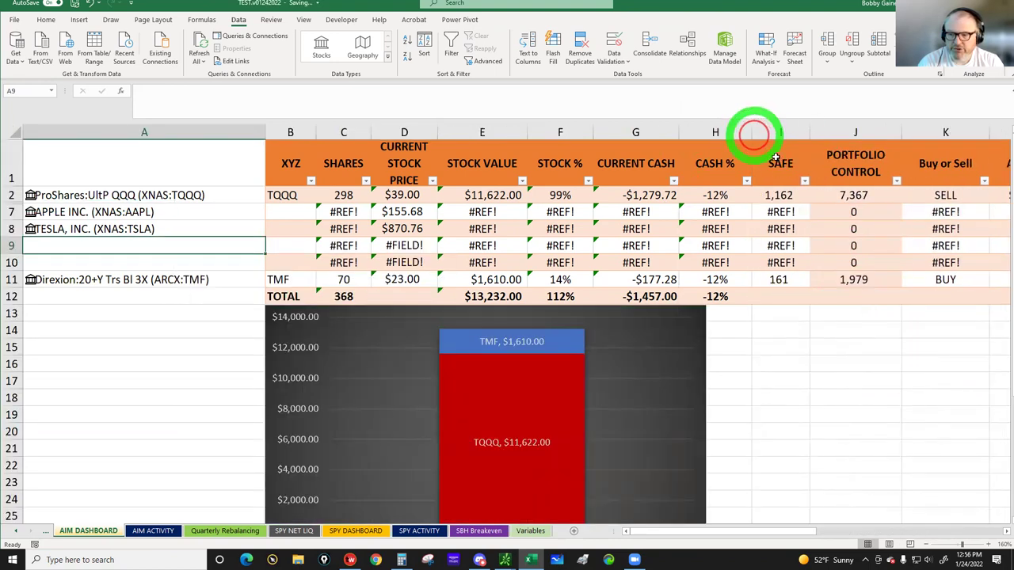
# - Inspect the TQQQ SAFE, STOCK VALUE and PORTFOLIO CONTROL formulas
pyautogui.click(784, 195)
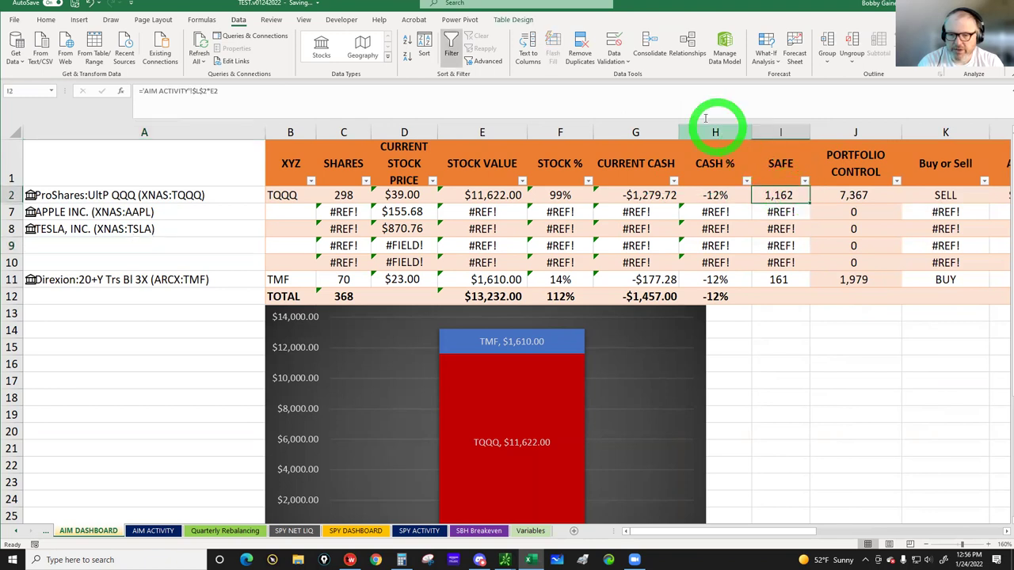
pyautogui.click(494, 193)
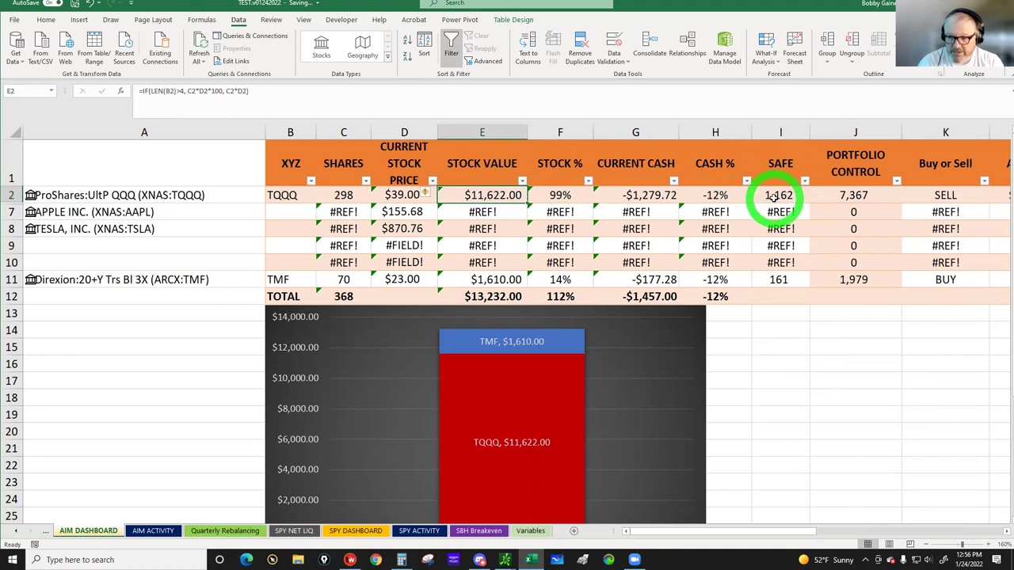
pyautogui.click(855, 196)
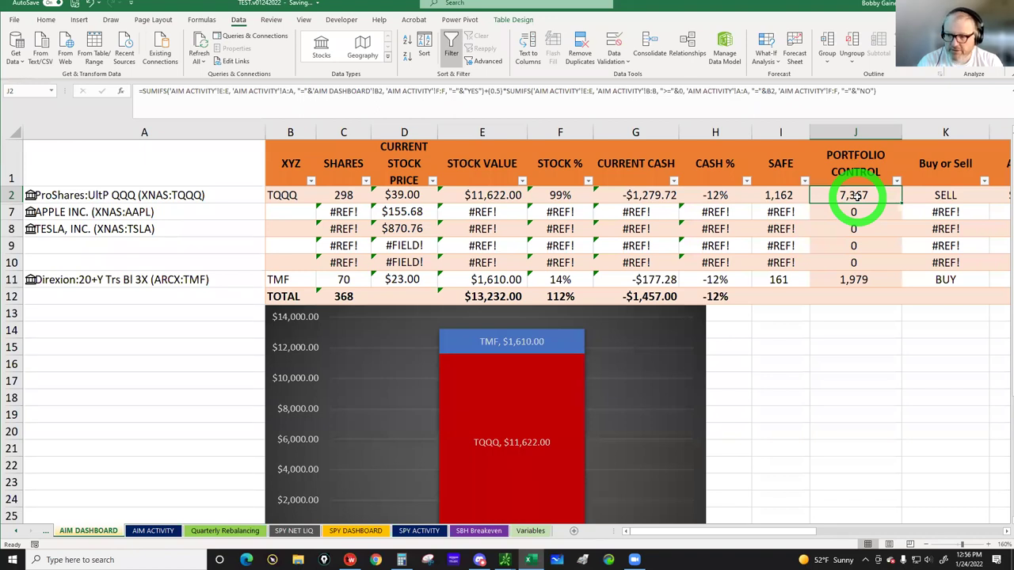
pyautogui.scroll(-1, 855, 196)
pyautogui.scroll(-1, 857, 197)
pyautogui.scroll(2, 857, 196)
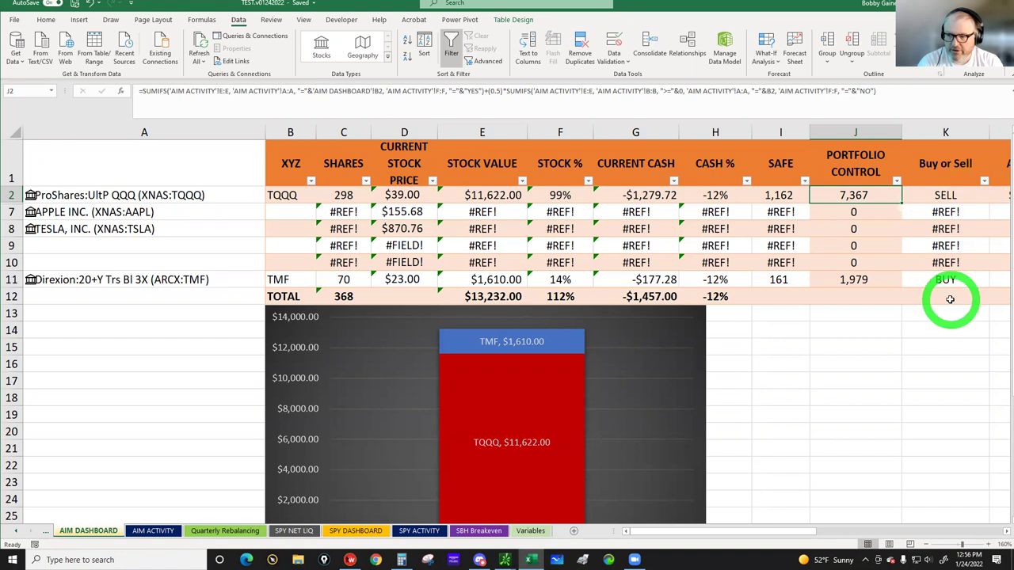
pyautogui.click(1005, 532)
pyautogui.click(1005, 531)
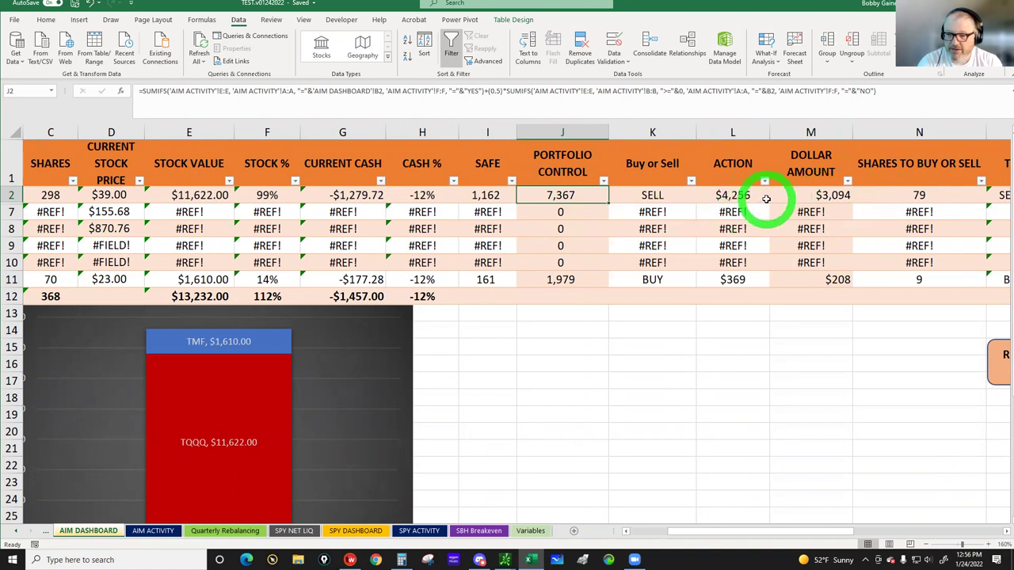
pyautogui.click(736, 195)
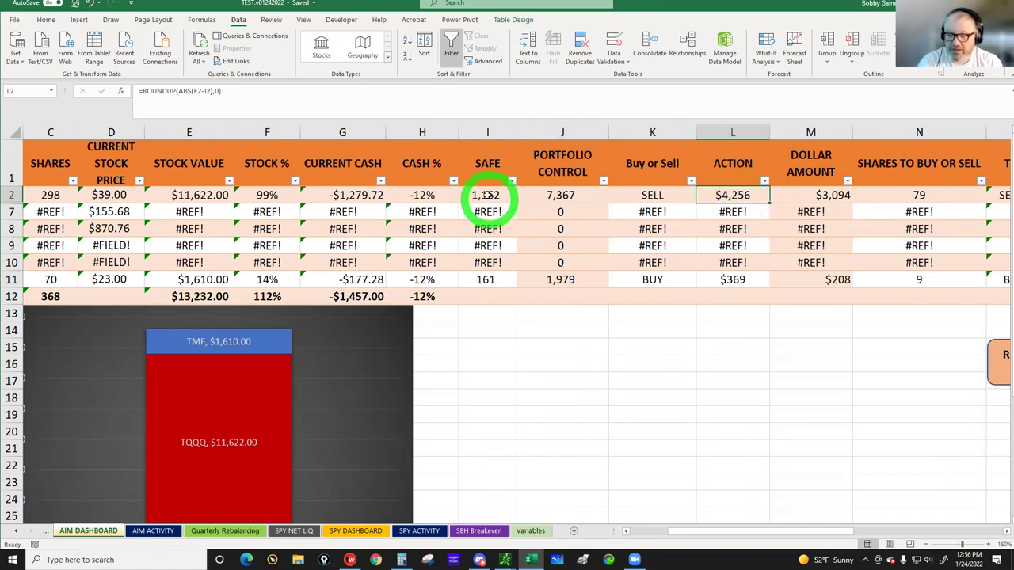
pyautogui.click(489, 195)
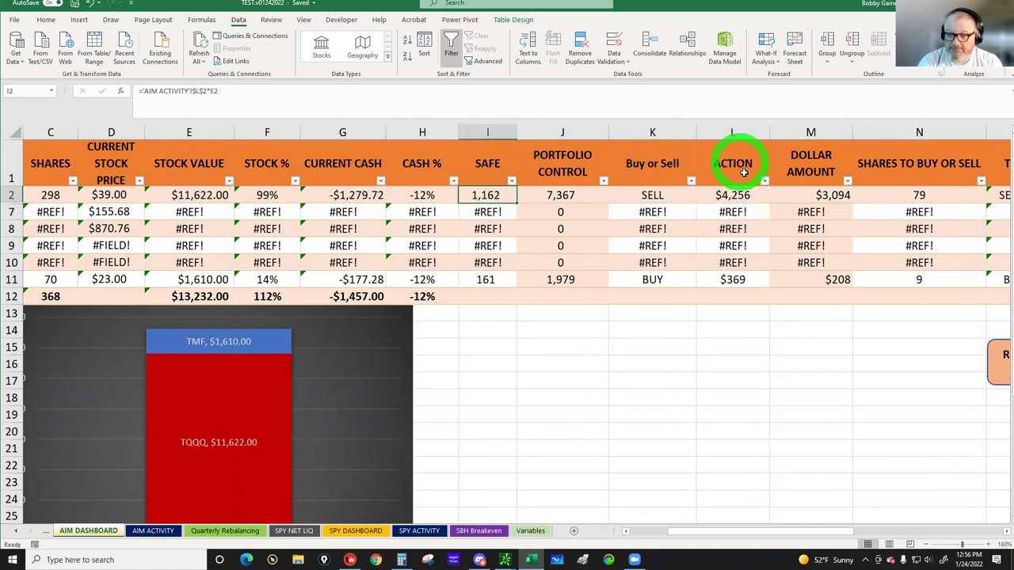
pyautogui.click(816, 196)
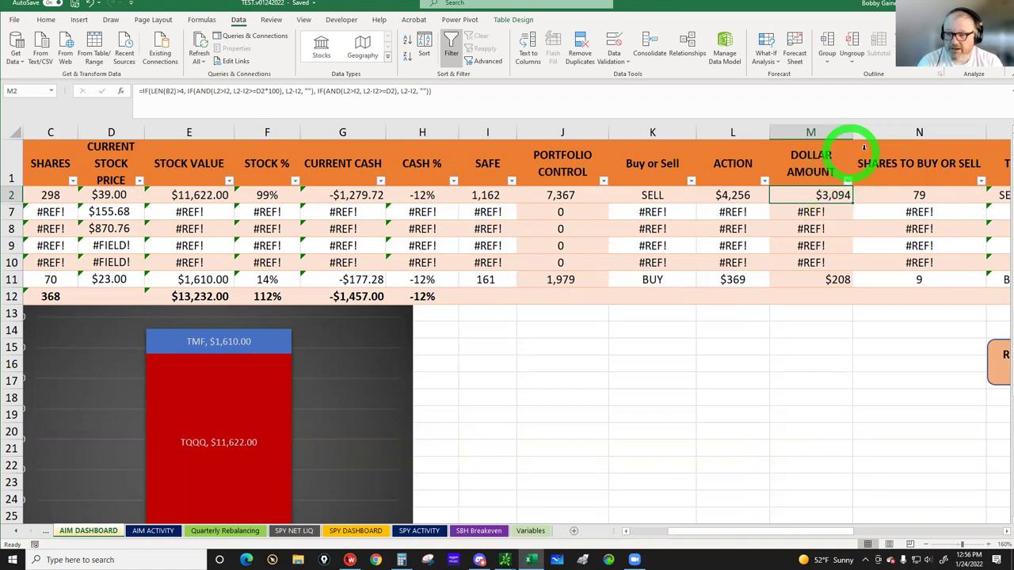
pyautogui.click(893, 195)
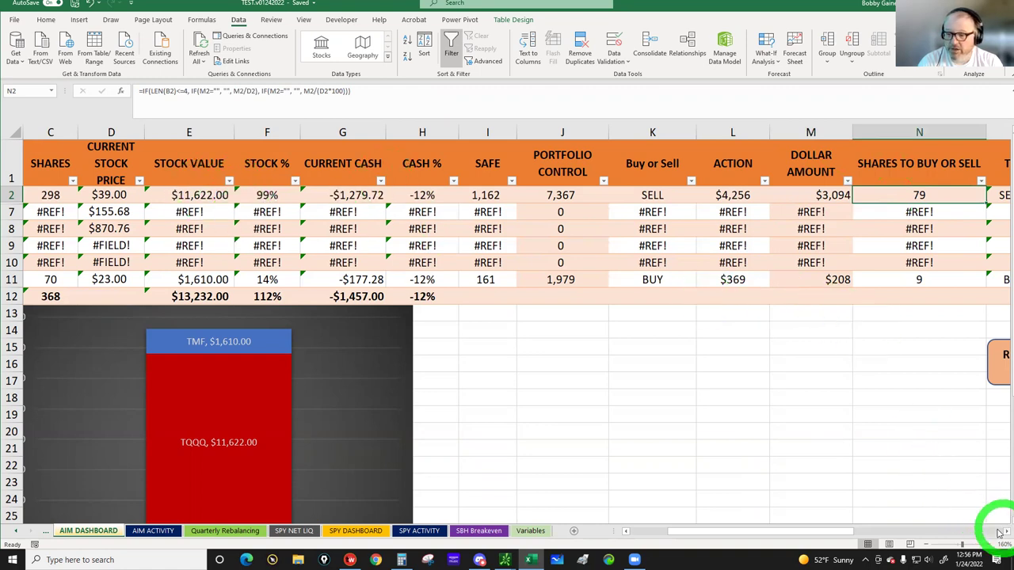
pyautogui.hscroll(3, 991, 531)
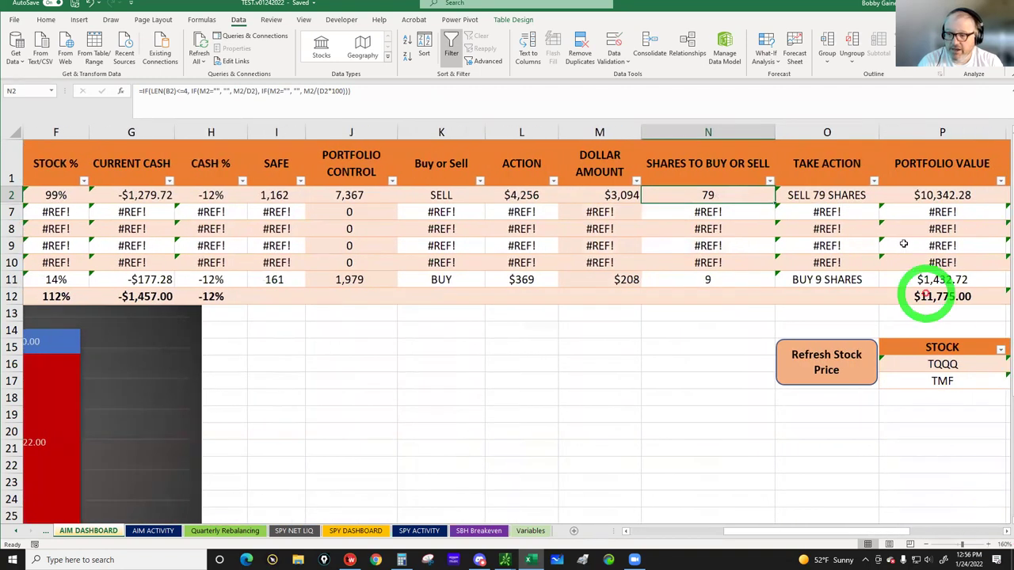
pyautogui.click(824, 194)
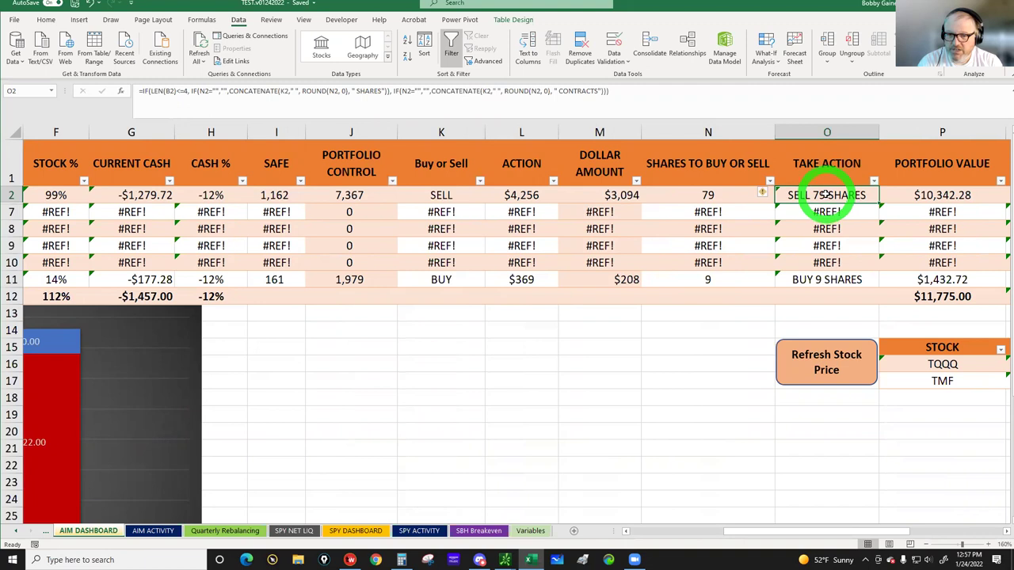
pyautogui.click(692, 195)
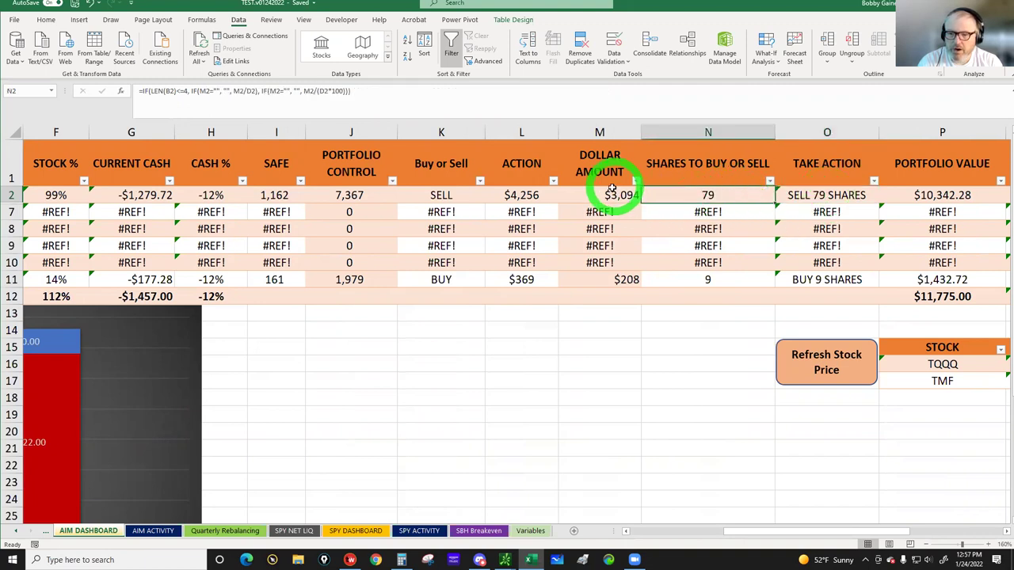
pyautogui.click(608, 197)
pyautogui.click(521, 197)
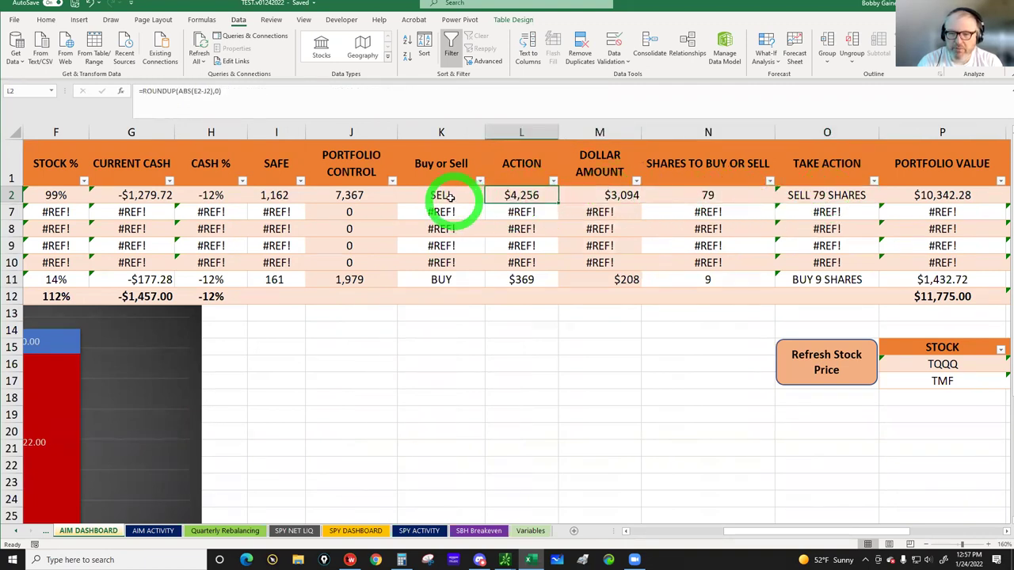
pyautogui.click(441, 197)
pyautogui.click(361, 194)
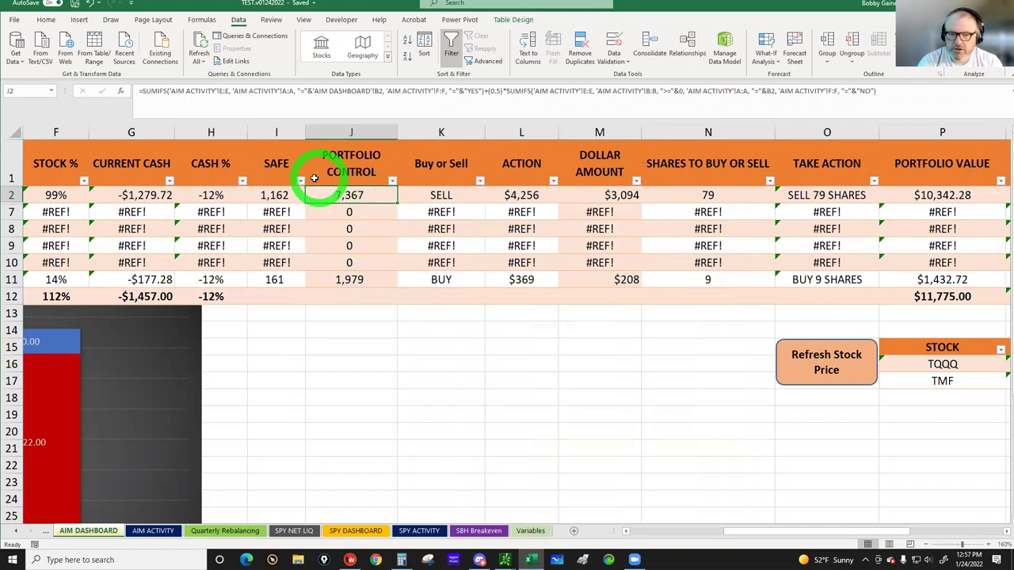
pyautogui.click(274, 196)
pyautogui.click(214, 195)
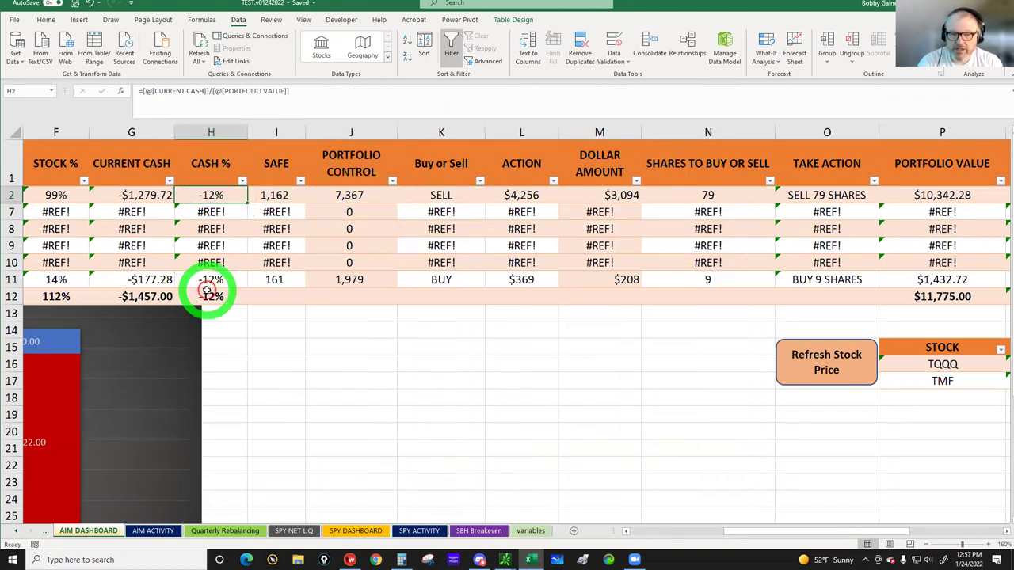
pyautogui.click(135, 196)
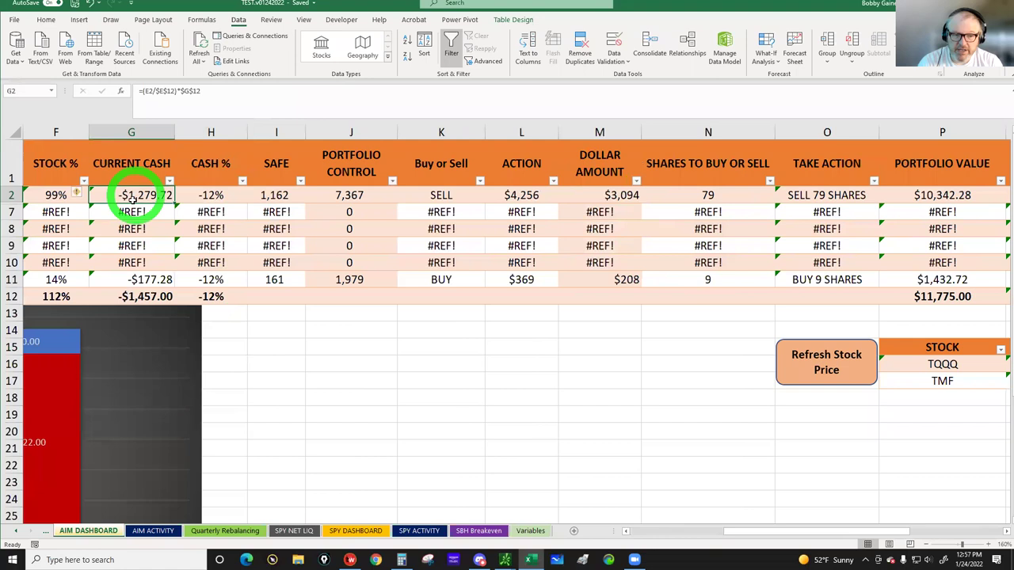
pyautogui.click(132, 212)
pyautogui.click(57, 196)
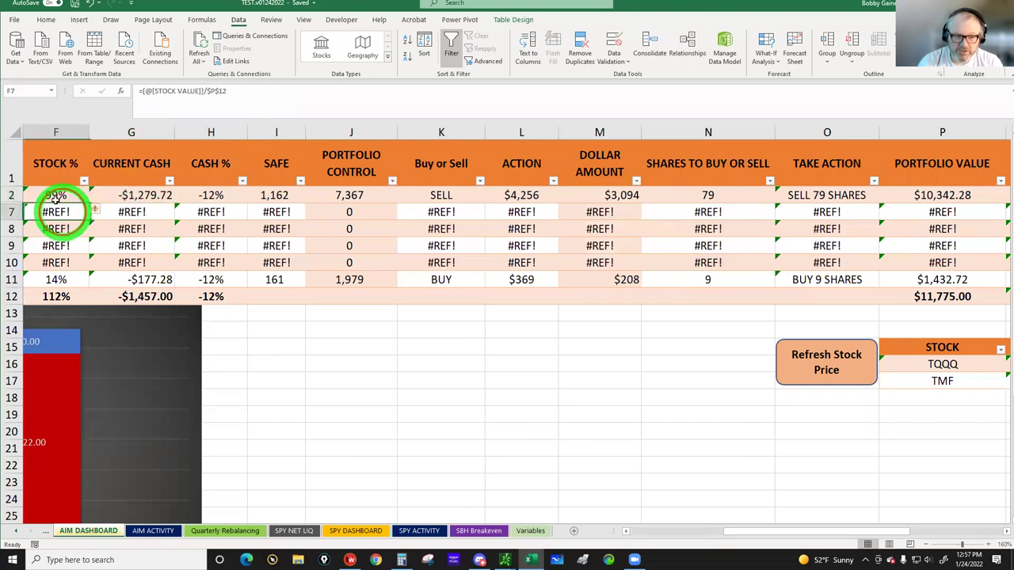
pyautogui.moveTo(818, 533); pyautogui.dragTo(659, 539)
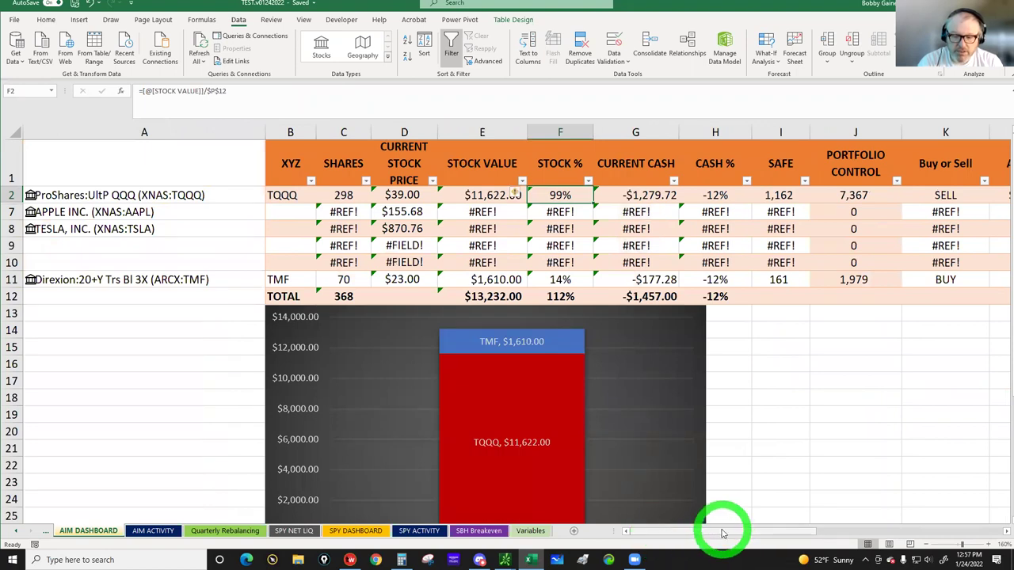
pyautogui.moveTo(721, 533)
pyautogui.mouseDown()
pyautogui.moveTo(686, 539)
pyautogui.moveTo(709, 540)
pyautogui.mouseUp()
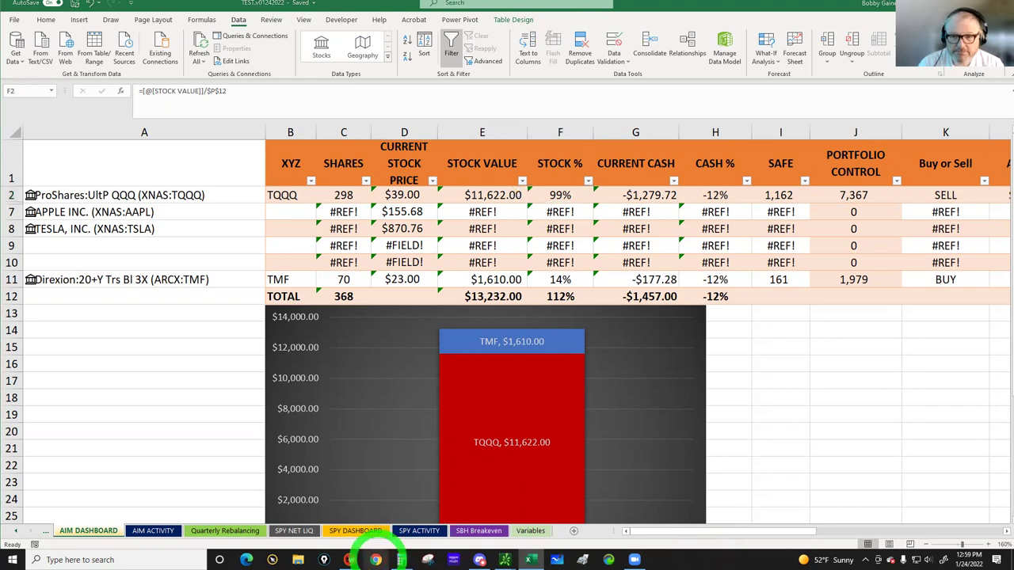
# - In Chrome, search Google for 'AMAON' and open the Amazon.com official site
pyautogui.click(376, 559)
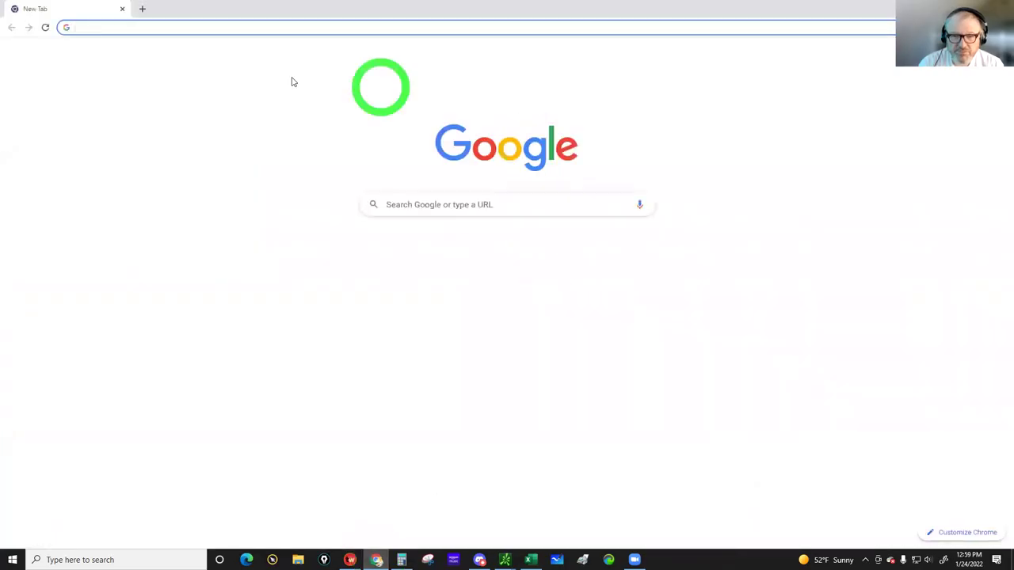
pyautogui.click(238, 32)
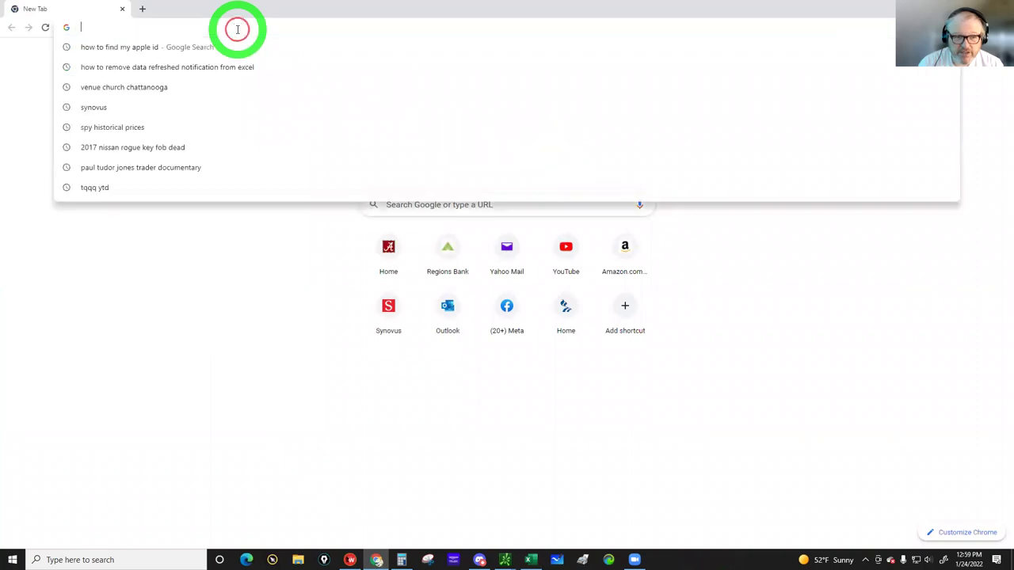
pyautogui.write('AMAON')
pyautogui.press('Return')
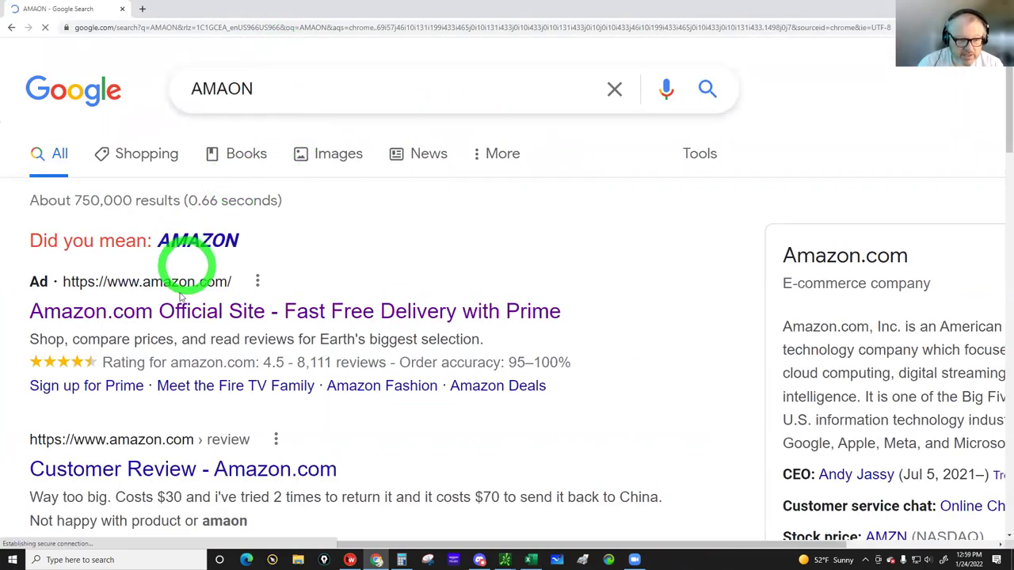
pyautogui.click(178, 311)
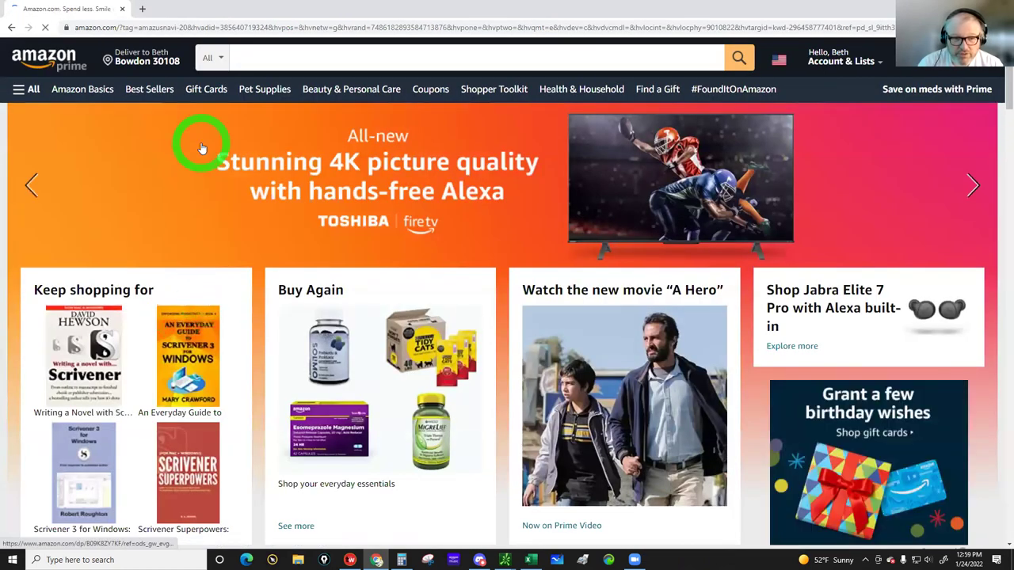
# - Search Amazon for 'HOW TO MAKE $1,0' and open the book's paperback product page
pyautogui.click(252, 55)
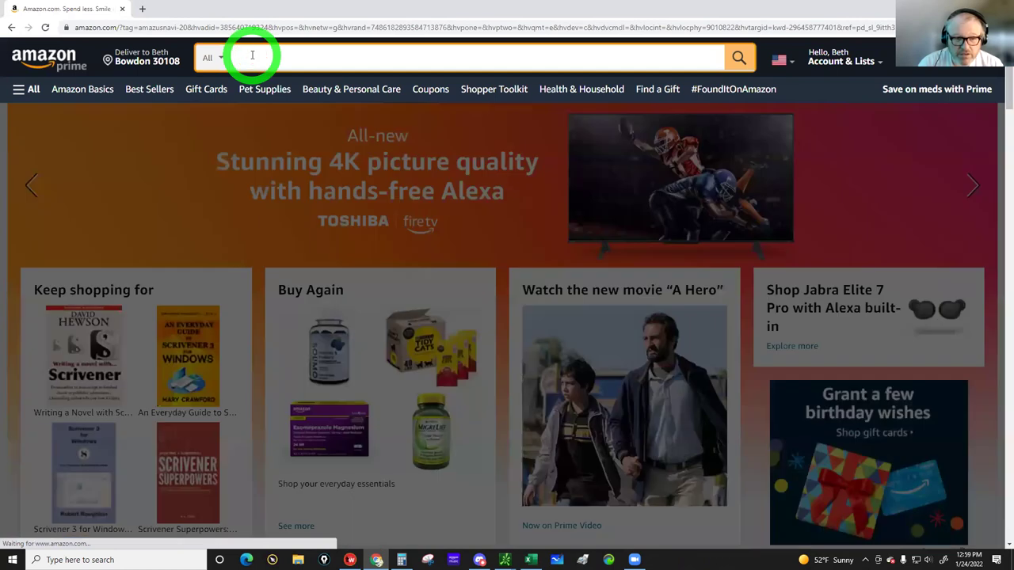
pyautogui.write('HOW ')
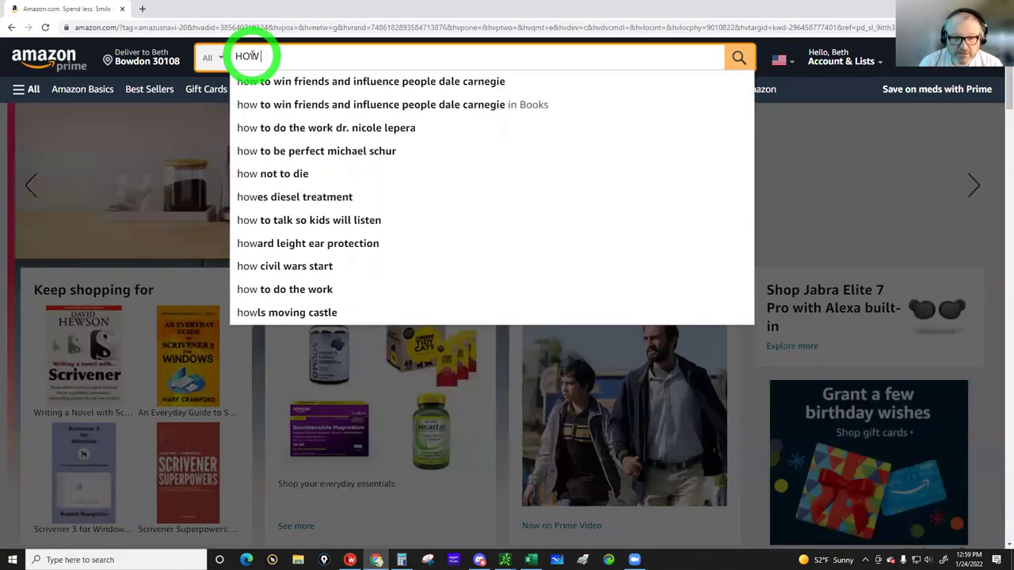
pyautogui.write('TO MAKE $1,0')
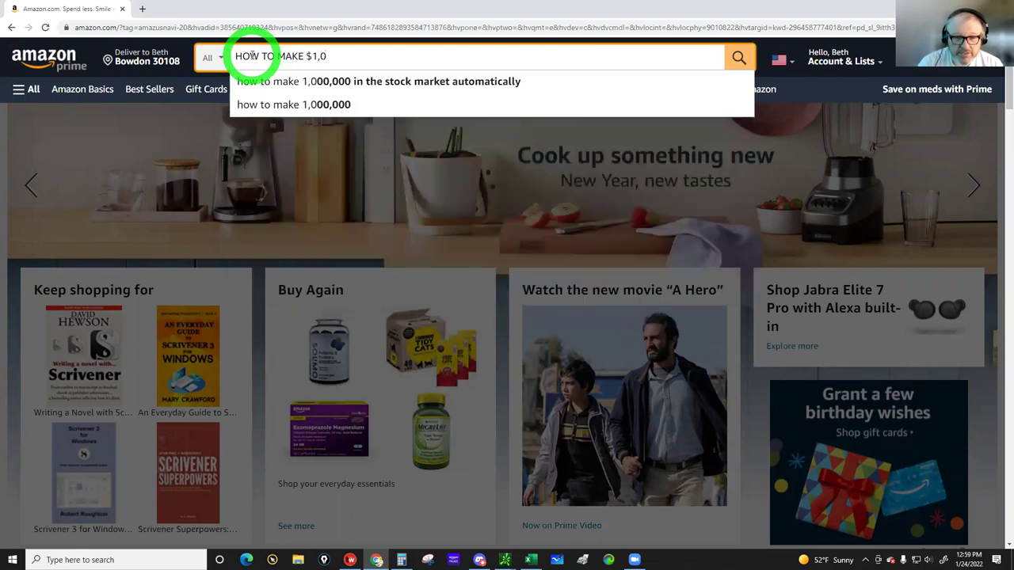
pyautogui.click(269, 84)
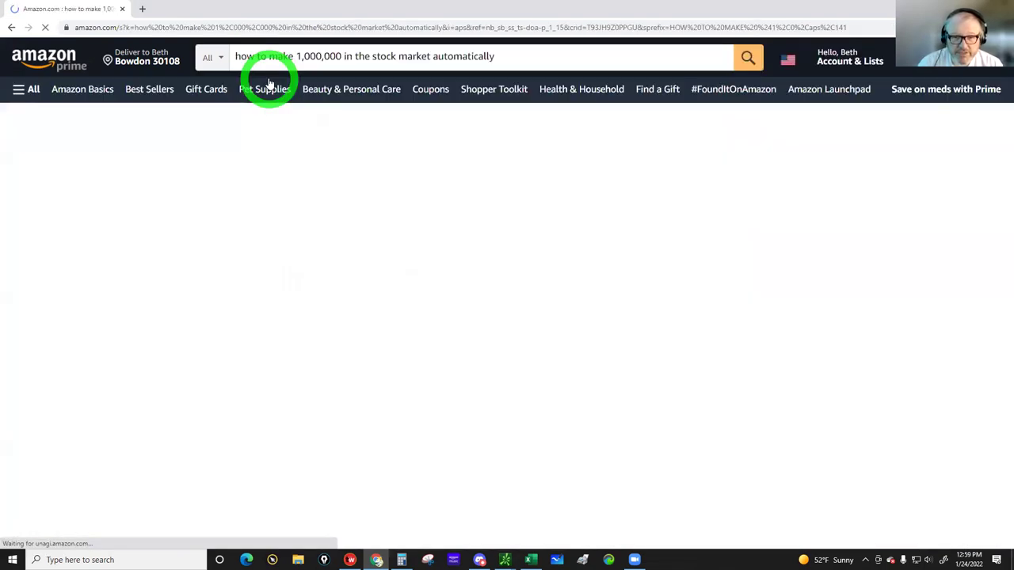
pyautogui.scroll(-6, 485, 405)
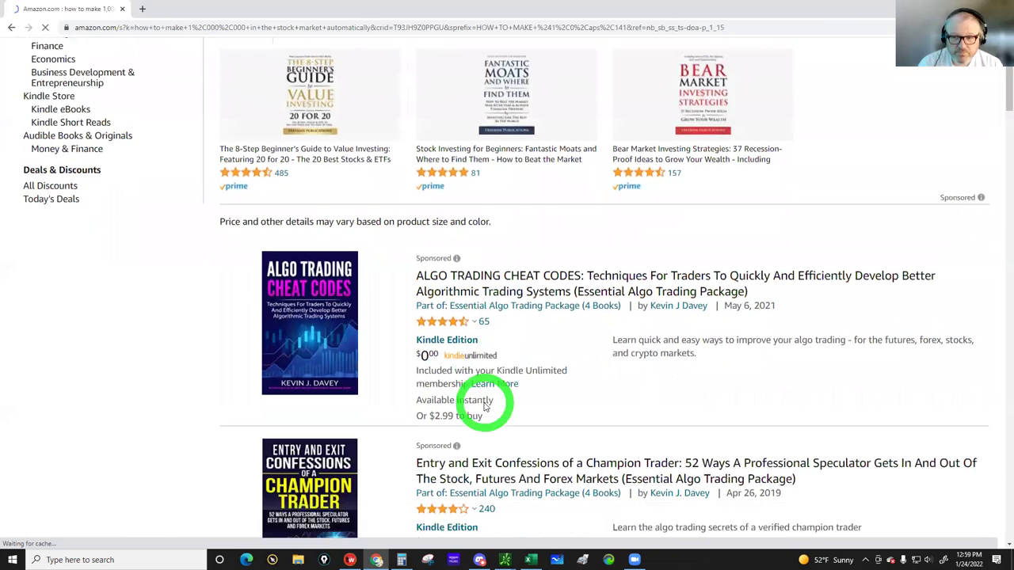
pyautogui.scroll(-2, 485, 406)
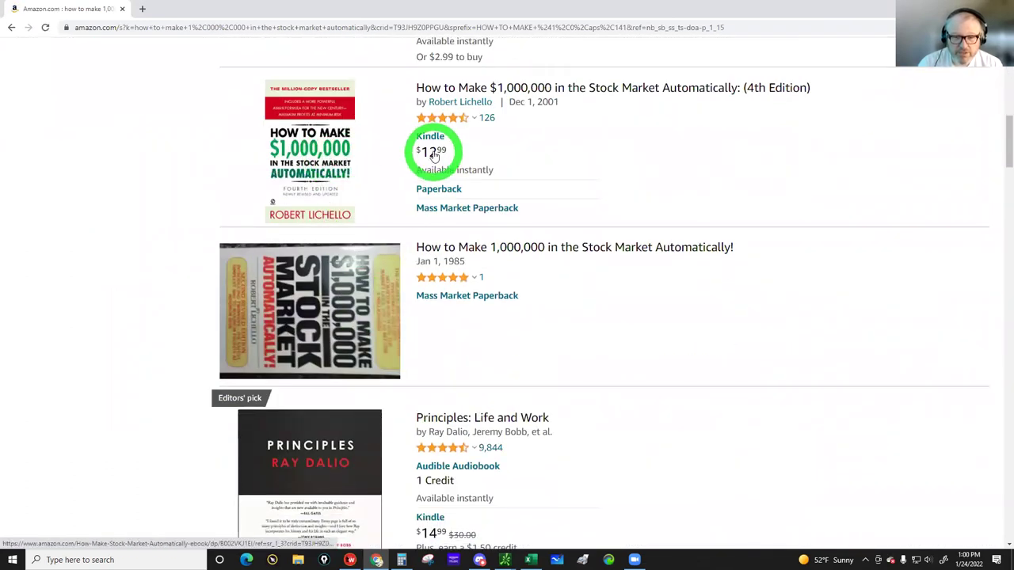
pyautogui.click(428, 190)
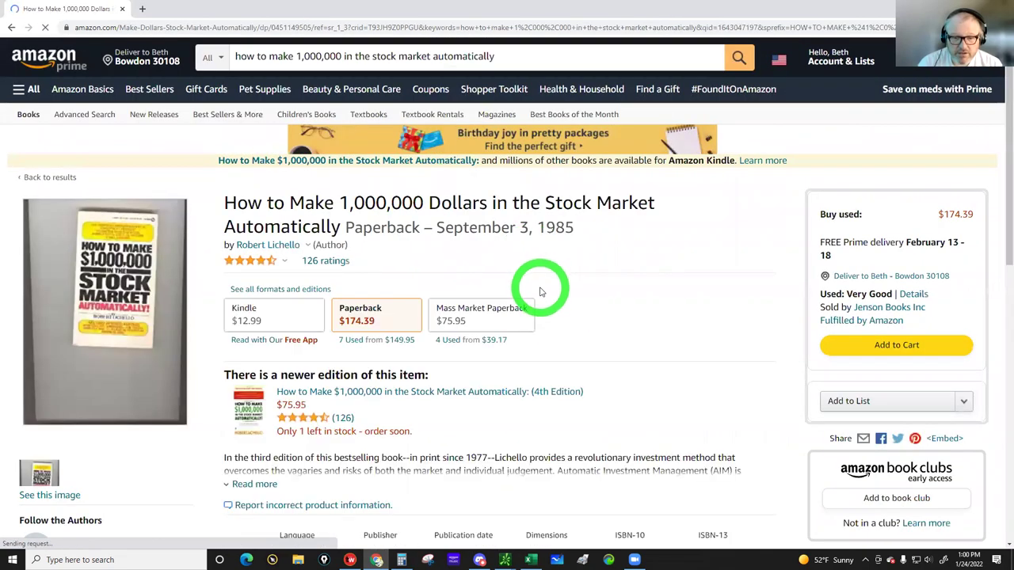
# - Open the book's newer 4th Edition page and highlight 'Stock' in its title
pyautogui.scroll(-1, 540, 293)
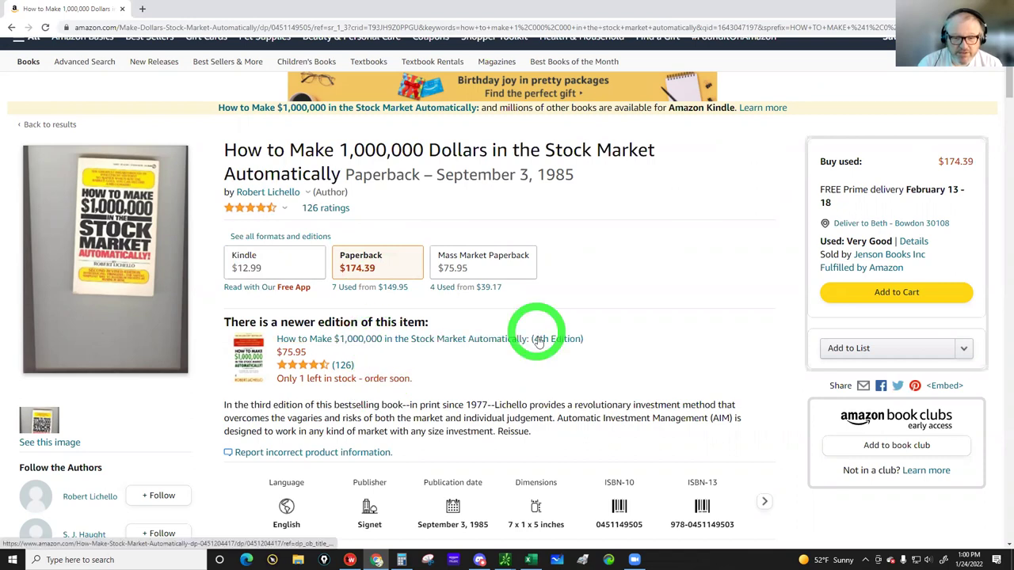
pyautogui.click(480, 339)
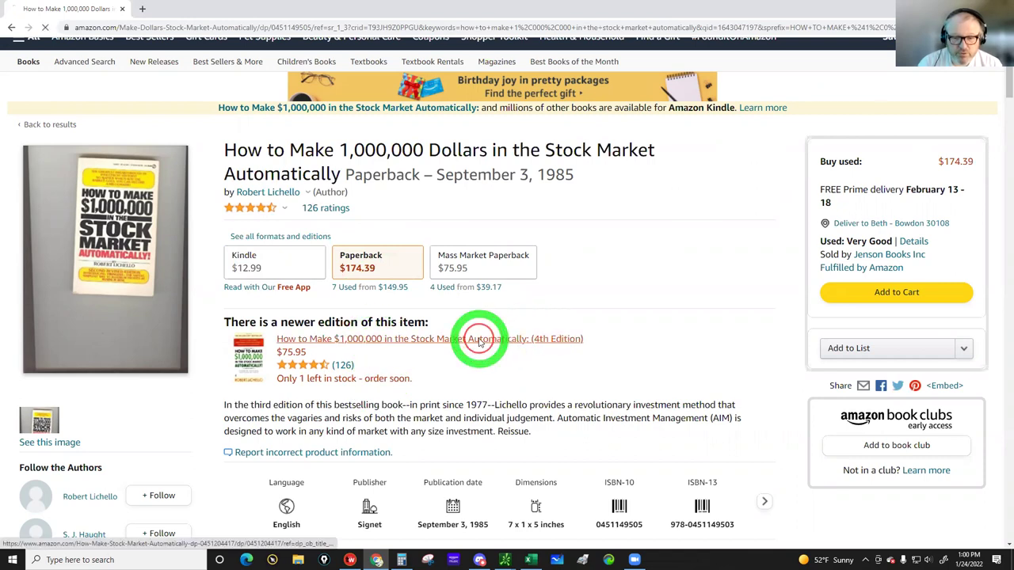
pyautogui.scroll(-3, 479, 343)
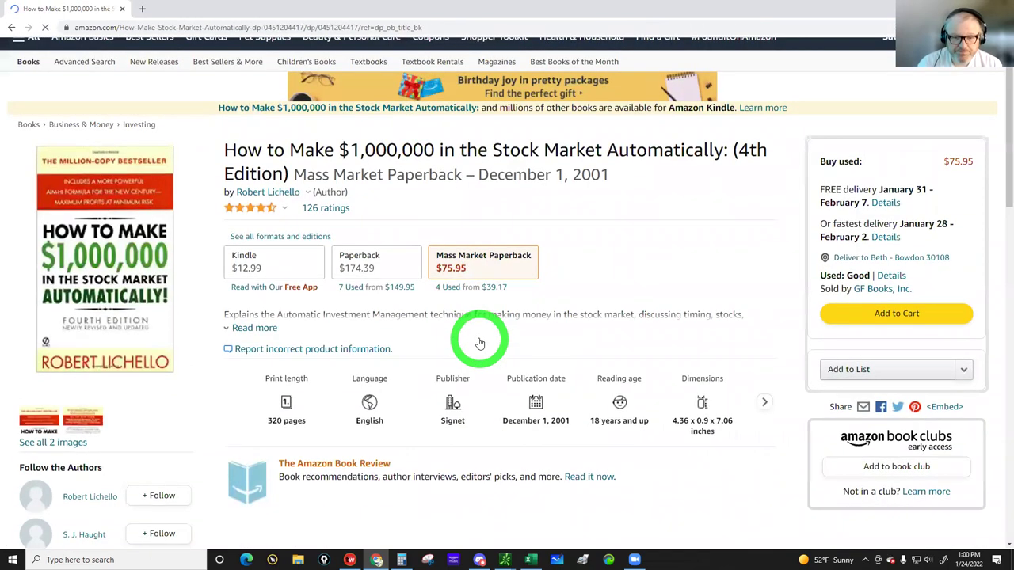
pyautogui.scroll(-5, 479, 342)
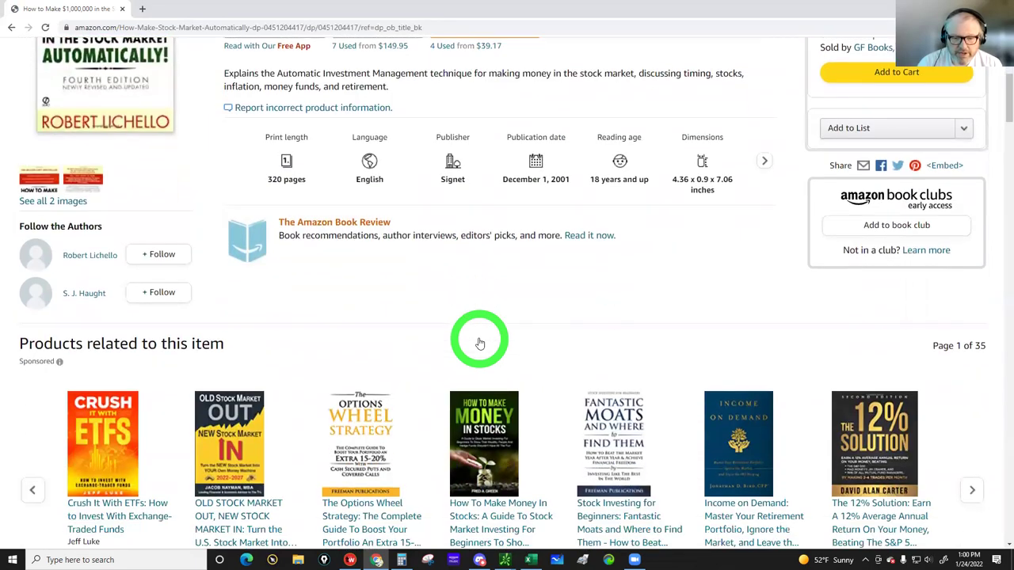
pyautogui.scroll(-2, 479, 342)
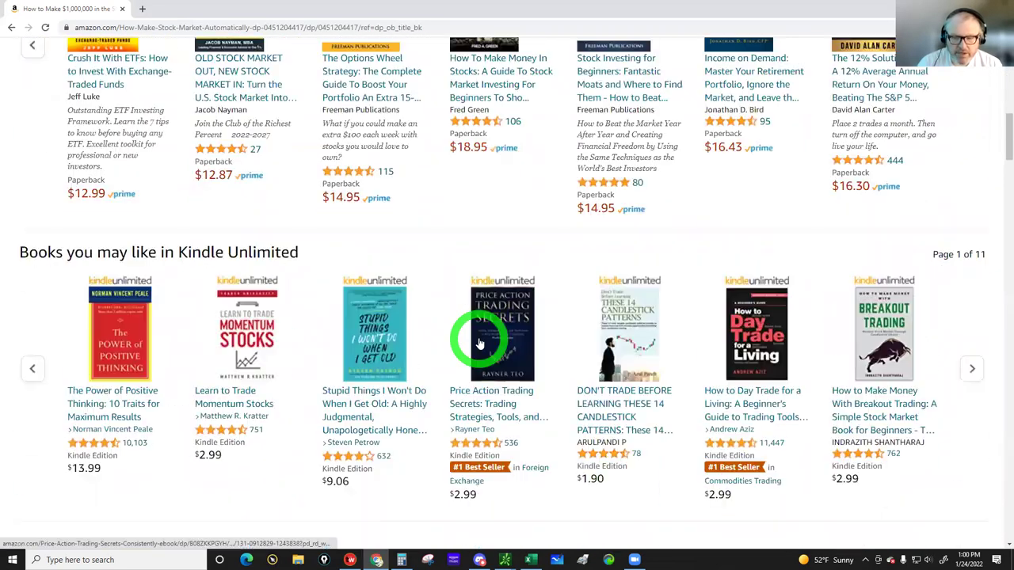
pyautogui.scroll(10, 479, 342)
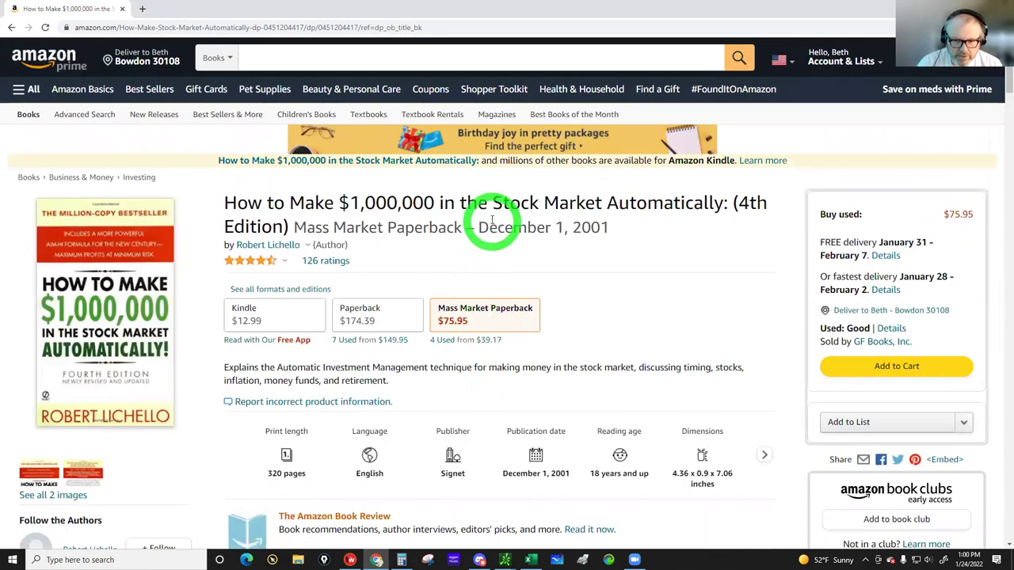
pyautogui.moveTo(491, 205)
pyautogui.mouseDown()
pyautogui.moveTo(641, 215)
pyautogui.moveTo(729, 209)
pyautogui.moveTo(578, 181)
pyautogui.moveTo(492, 200)
pyautogui.mouseUp()
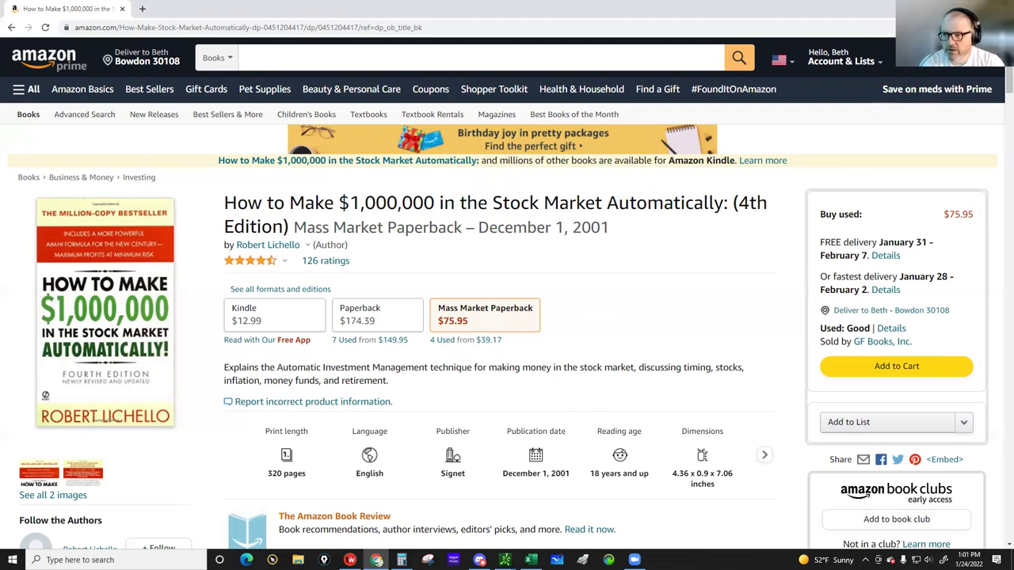
pyautogui.hotkey('alt', 'Tab')
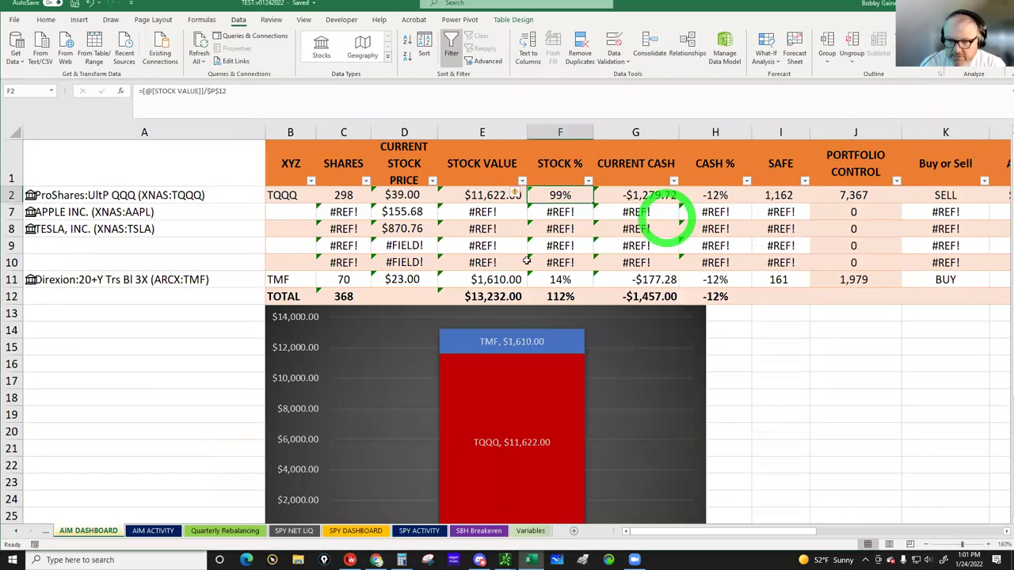
pyautogui.click(466, 195)
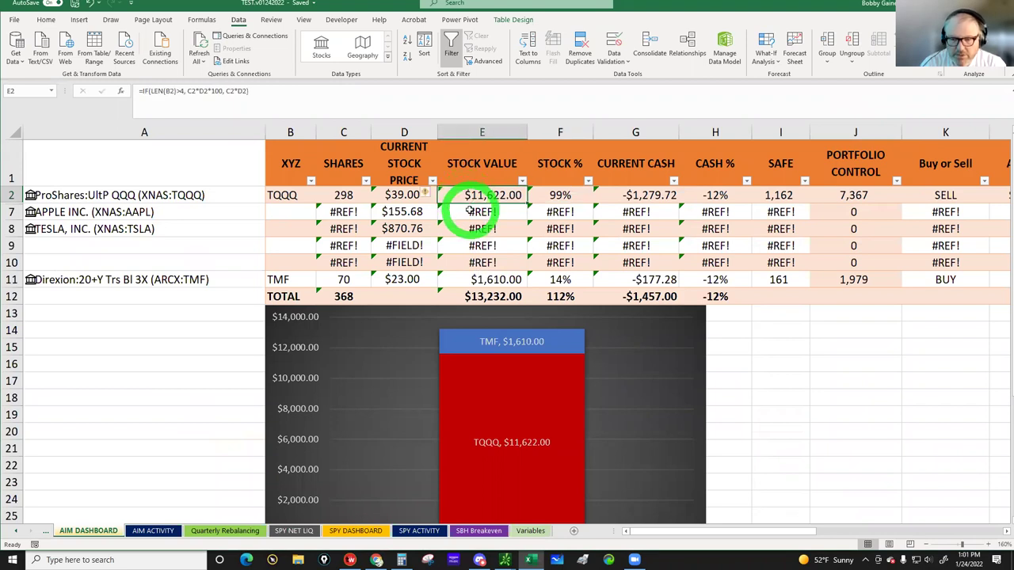
pyautogui.click(467, 212)
pyautogui.click(467, 228)
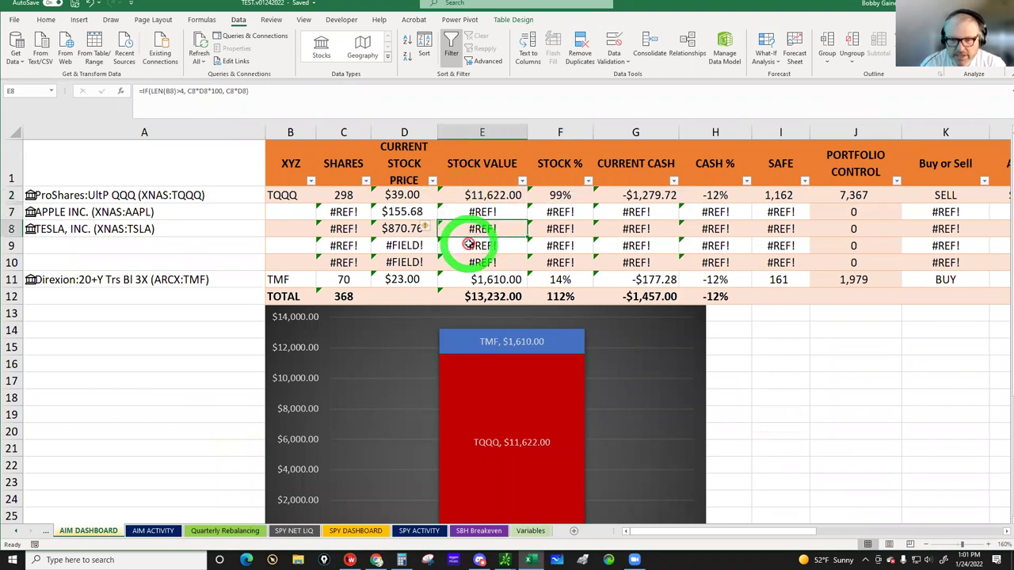
pyautogui.click(467, 246)
pyautogui.click(469, 263)
pyautogui.click(467, 280)
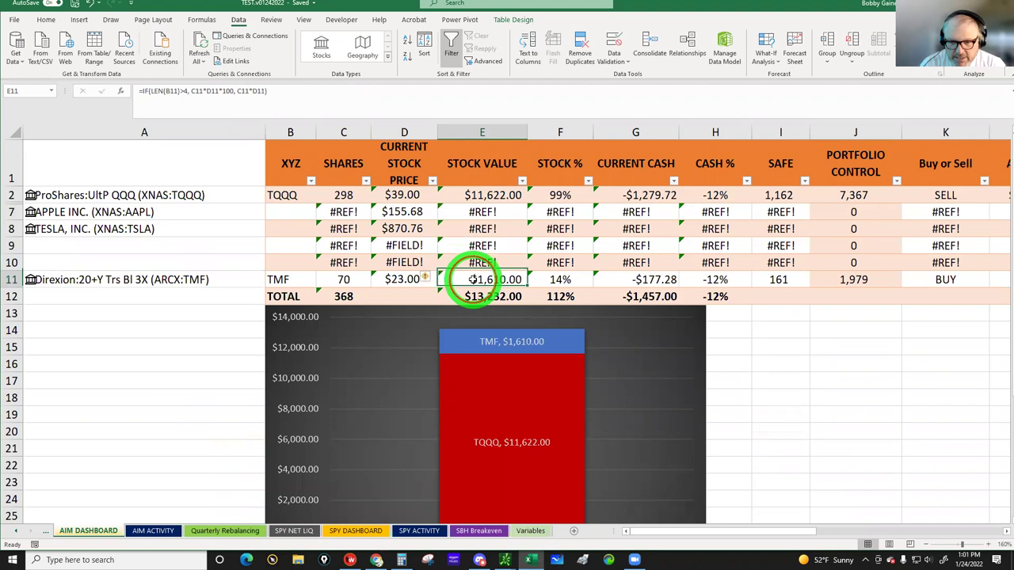
pyautogui.click(350, 195)
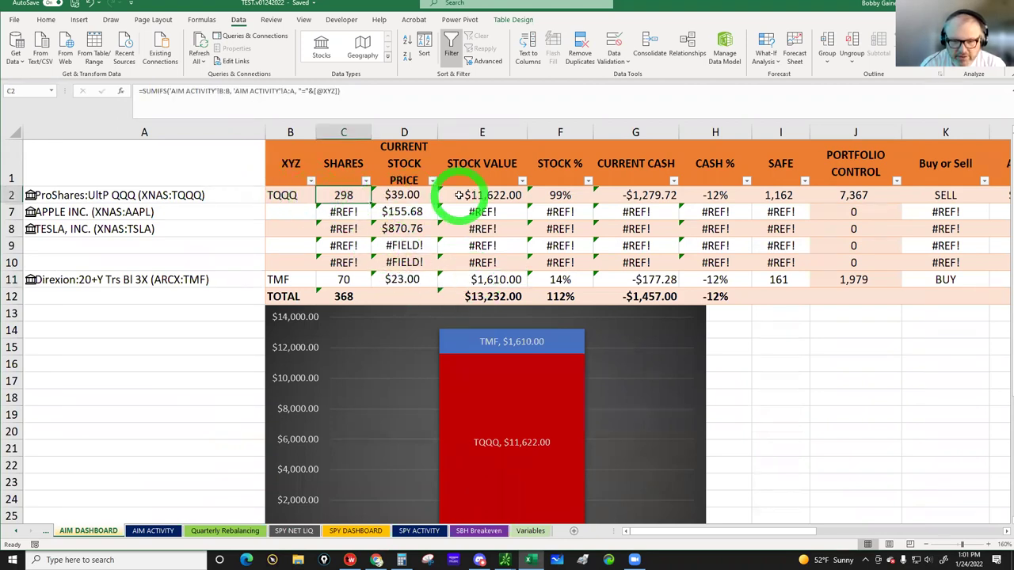
pyautogui.click(489, 198)
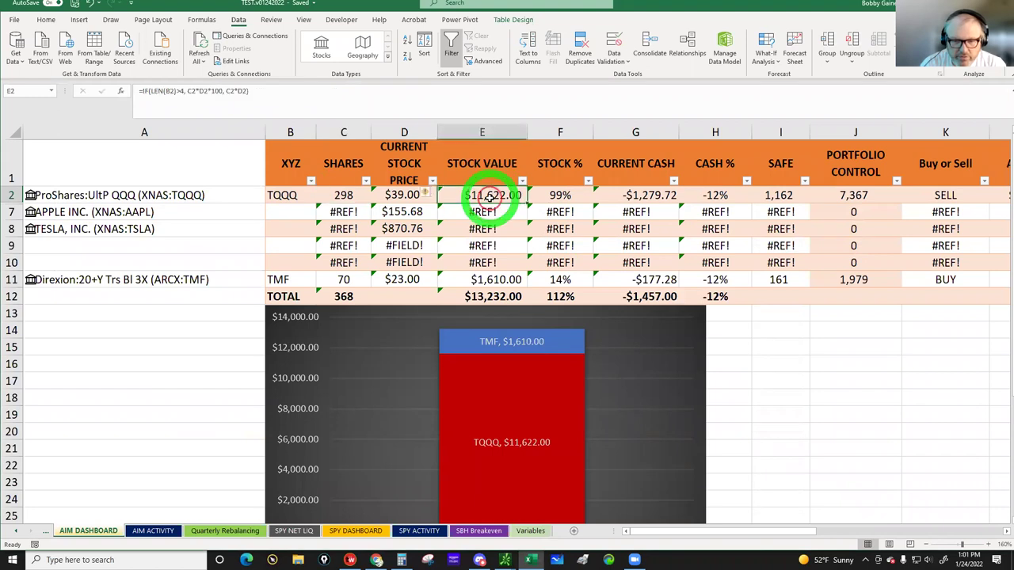
pyautogui.click(486, 280)
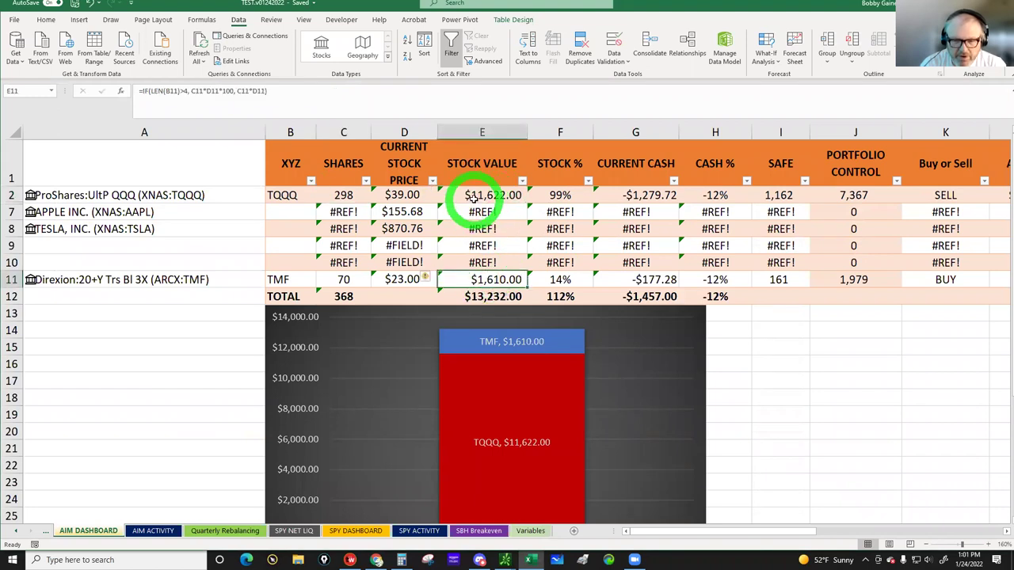
pyautogui.click(478, 197)
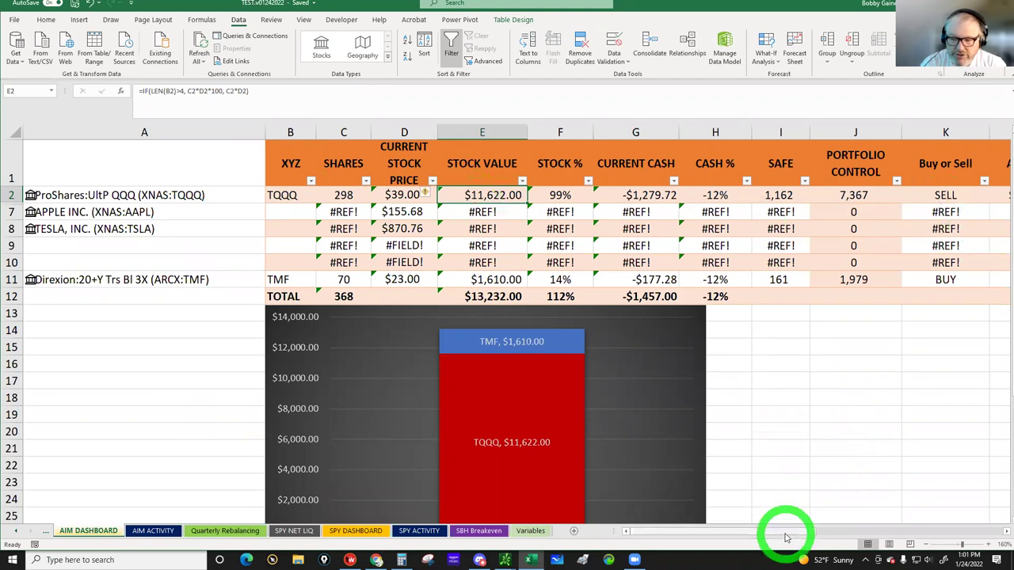
pyautogui.moveTo(779, 533); pyautogui.dragTo(976, 533)
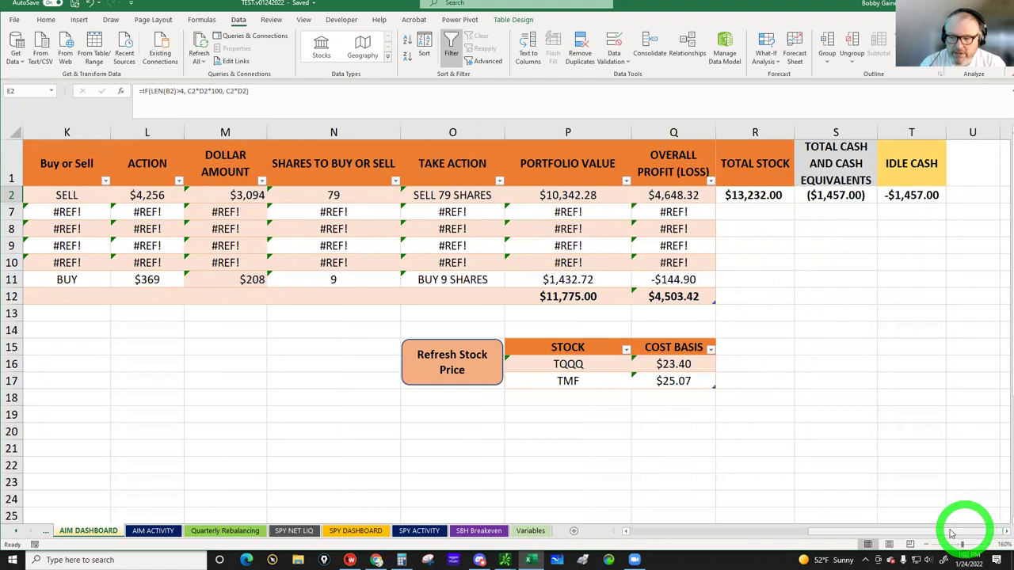
pyautogui.moveTo(934, 534); pyautogui.dragTo(660, 530)
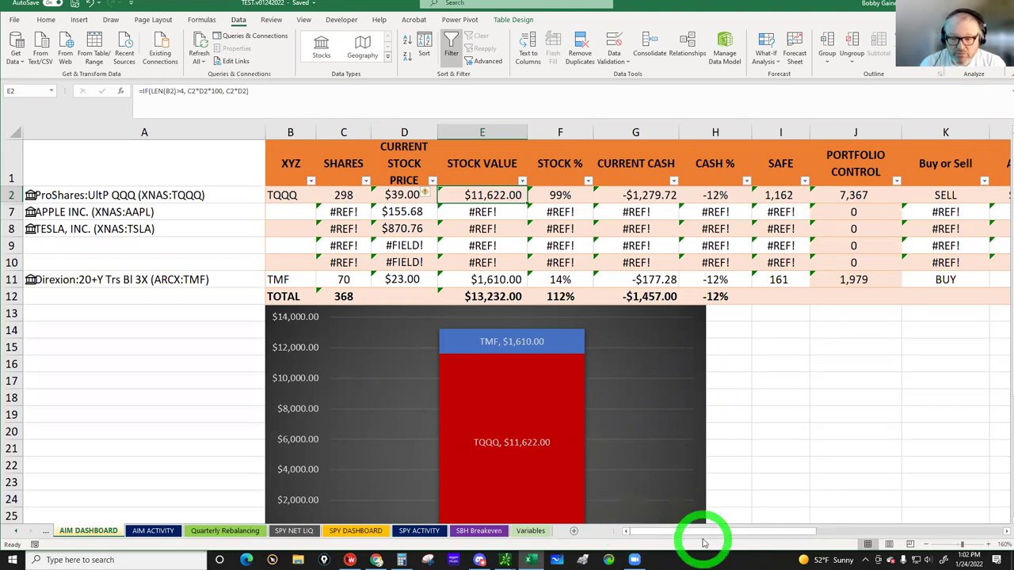
pyautogui.moveTo(703, 542); pyautogui.dragTo(702, 532)
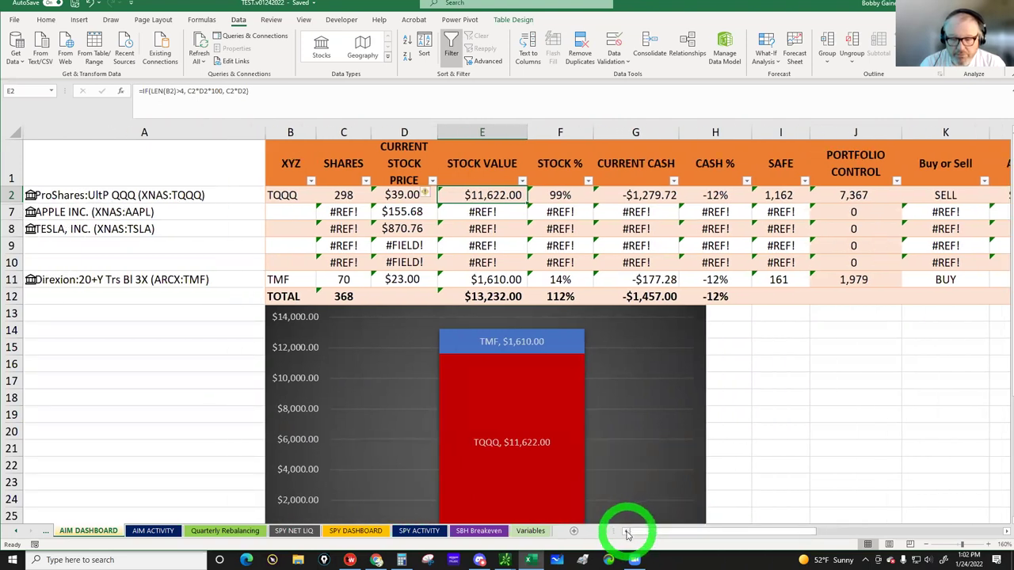
pyautogui.moveTo(631, 533); pyautogui.dragTo(719, 537)
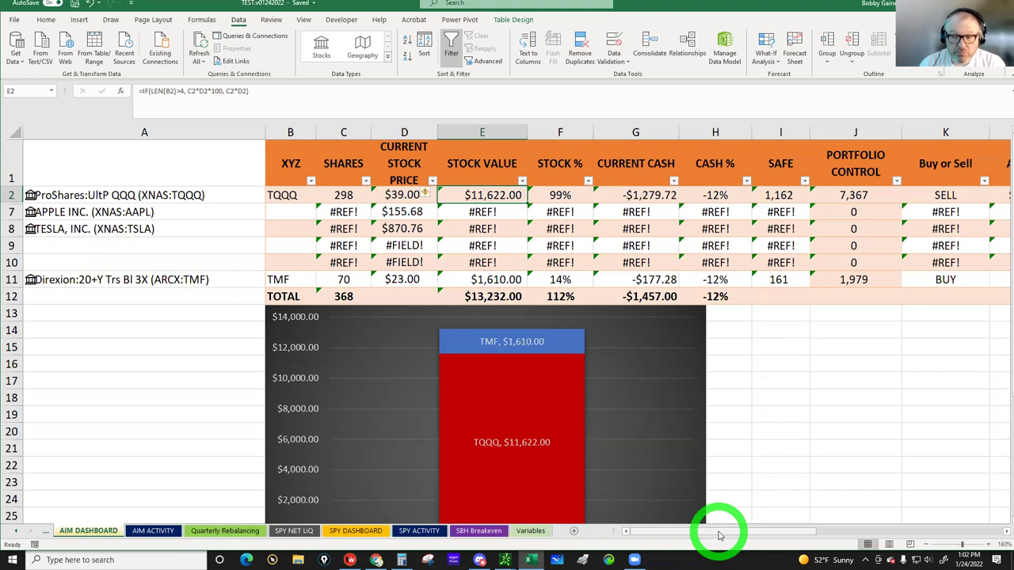
pyautogui.click(628, 534)
pyautogui.moveTo(716, 536); pyautogui.dragTo(697, 534)
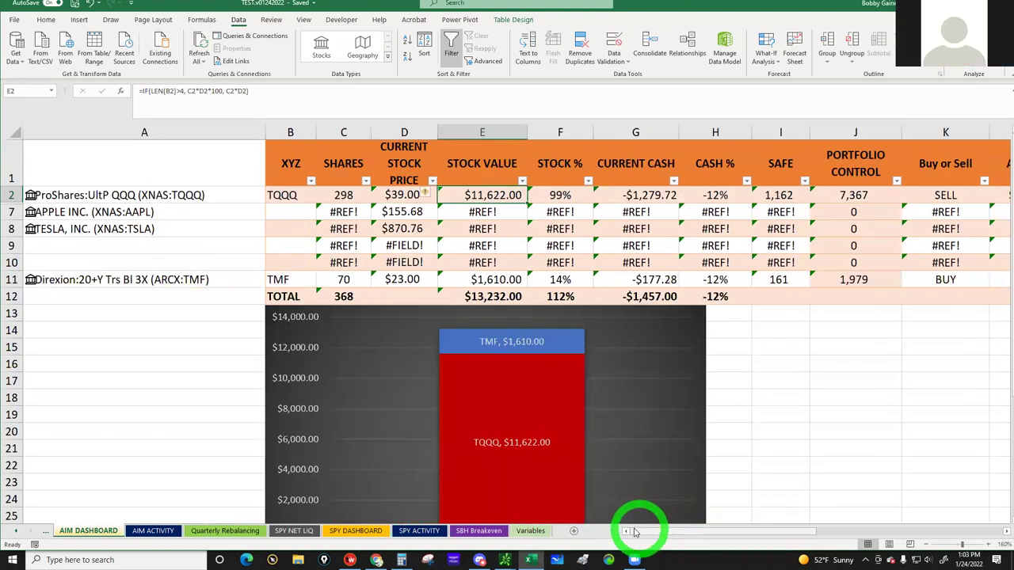
pyautogui.click(674, 536)
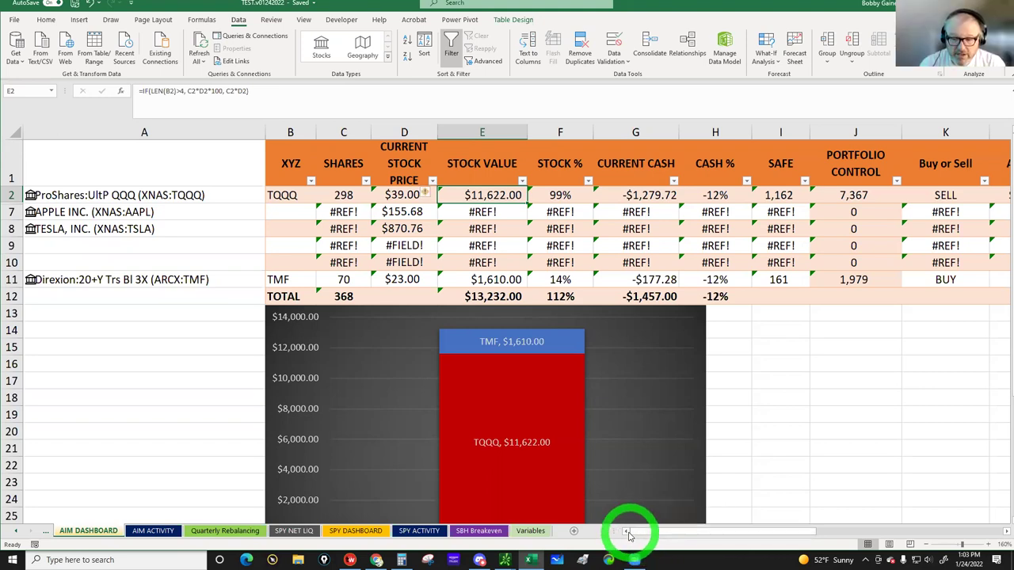
pyautogui.click(679, 537)
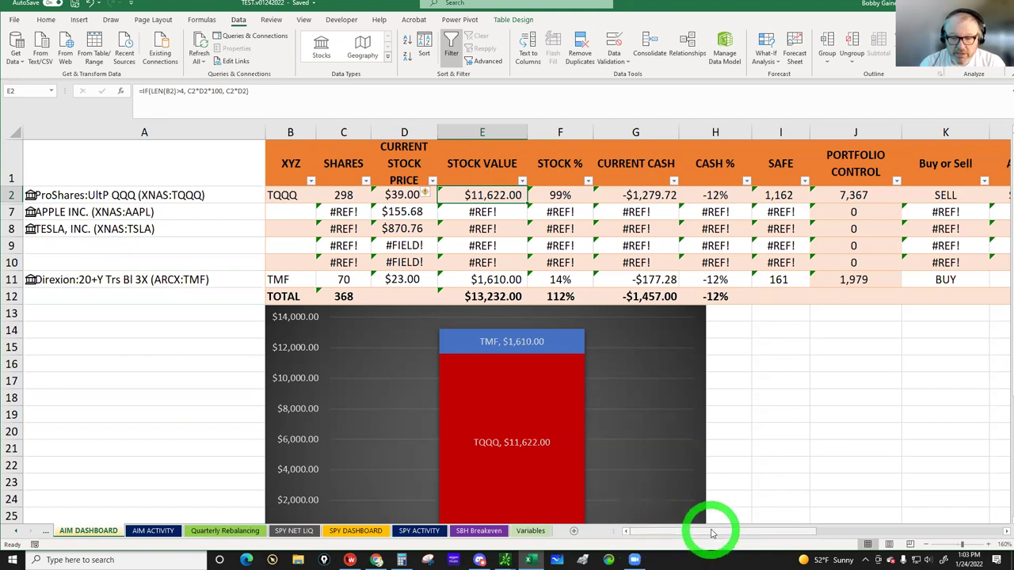
pyautogui.moveTo(718, 534); pyautogui.dragTo(721, 535)
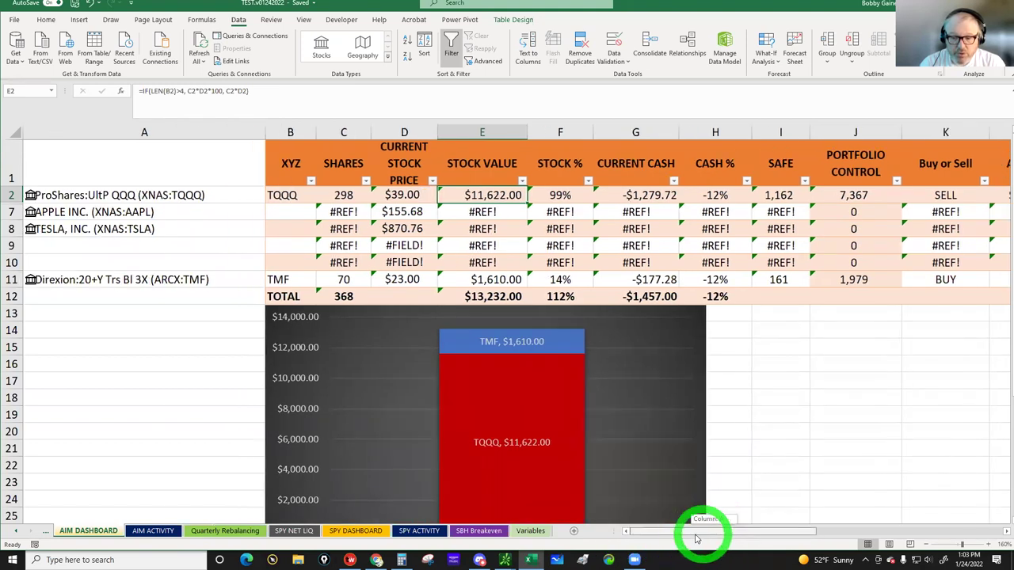
pyautogui.click(675, 534)
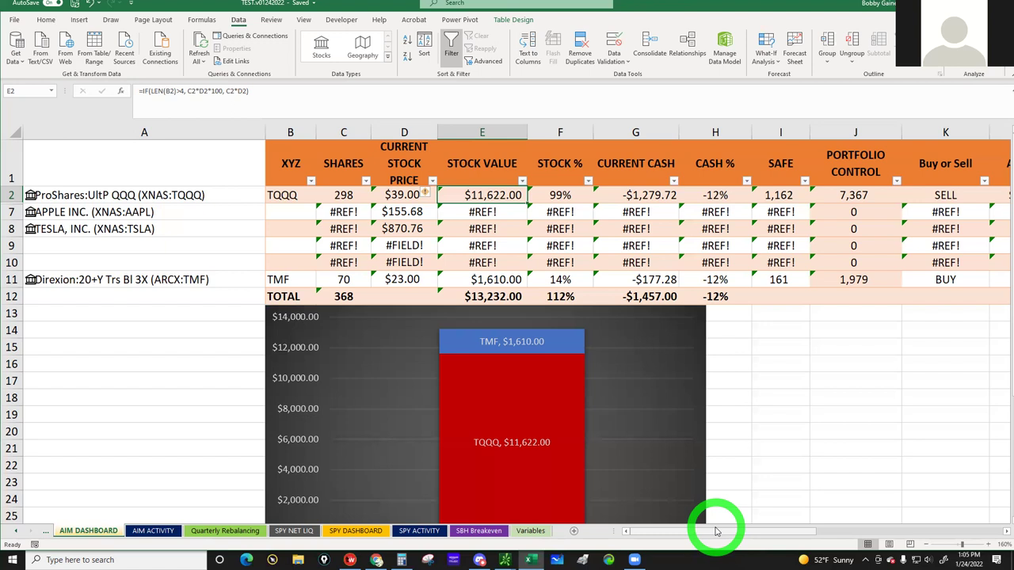
# - Open the recent workbook Skewdriver_2.0 (1) (1) from the File menu
pyautogui.click(15, 20)
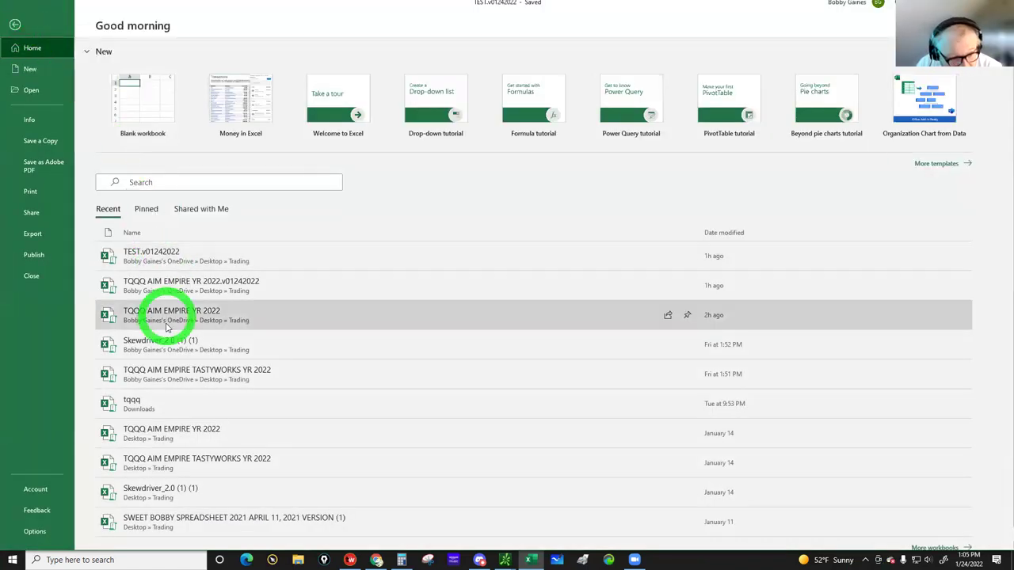
pyautogui.click(161, 342)
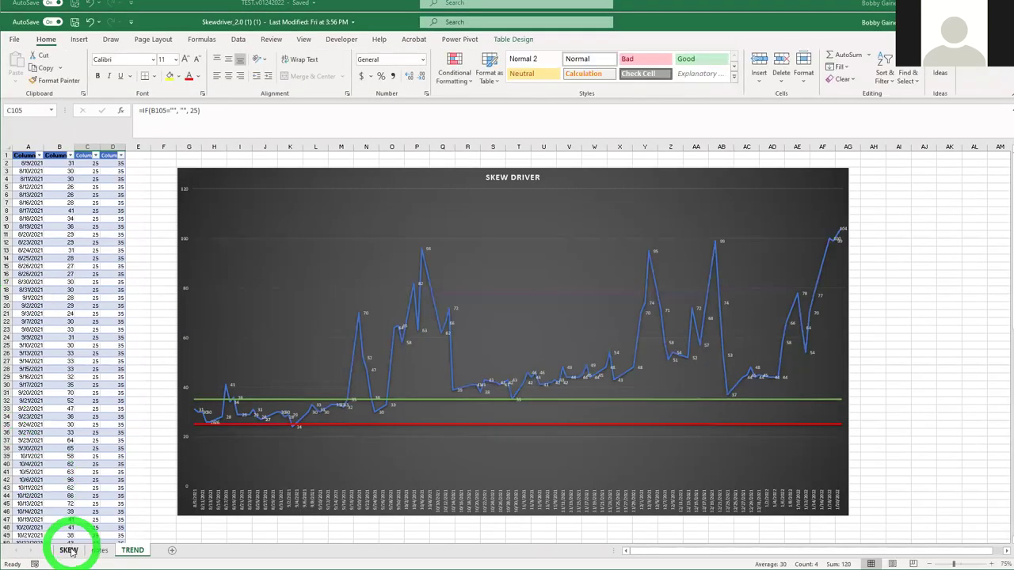
# - On the SKEW sheet, assign the 02/22/22 expiration
pyautogui.click(69, 550)
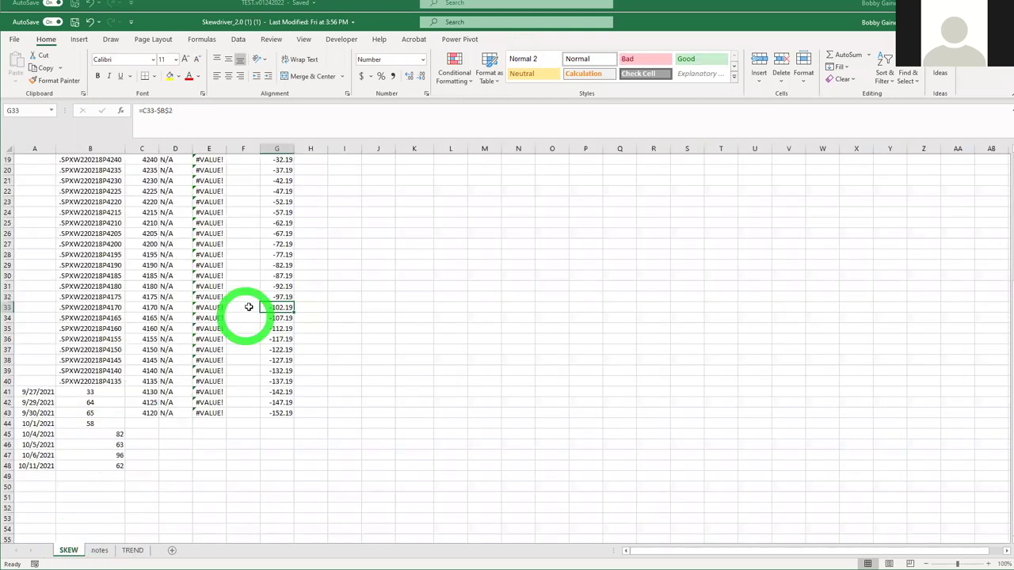
pyautogui.scroll(6, 235, 231)
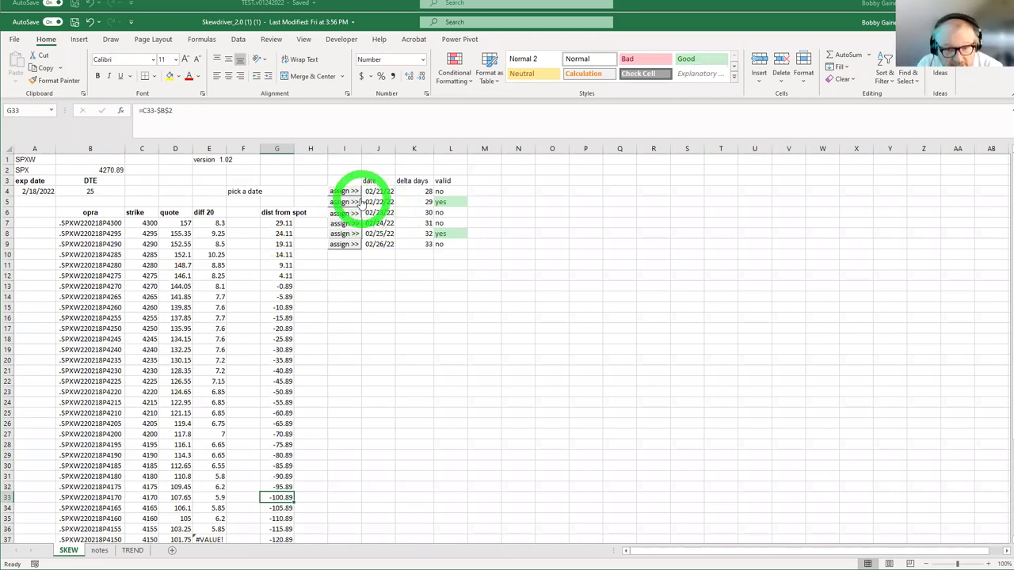
pyautogui.click(348, 202)
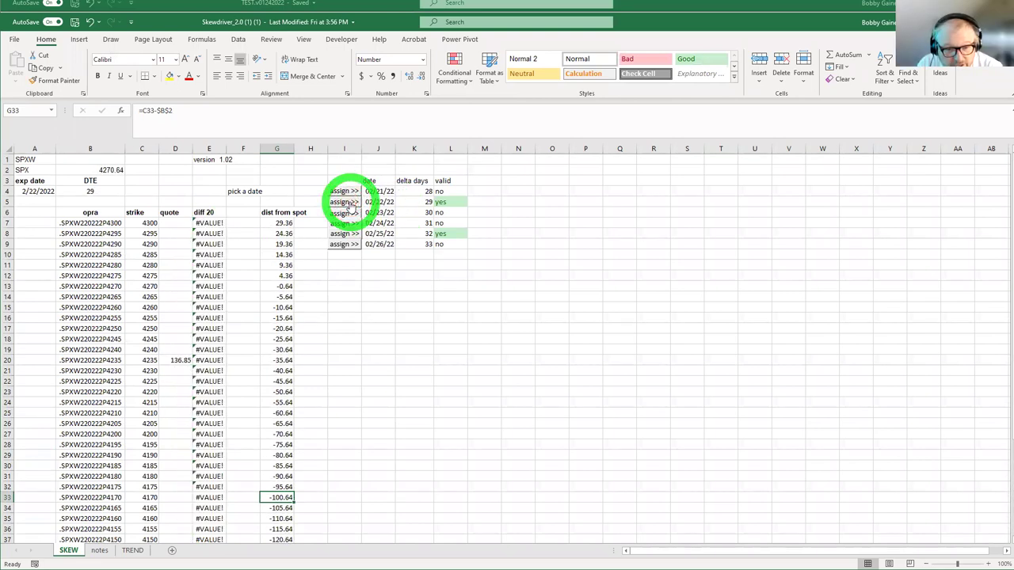
pyautogui.scroll(-3, 328, 325)
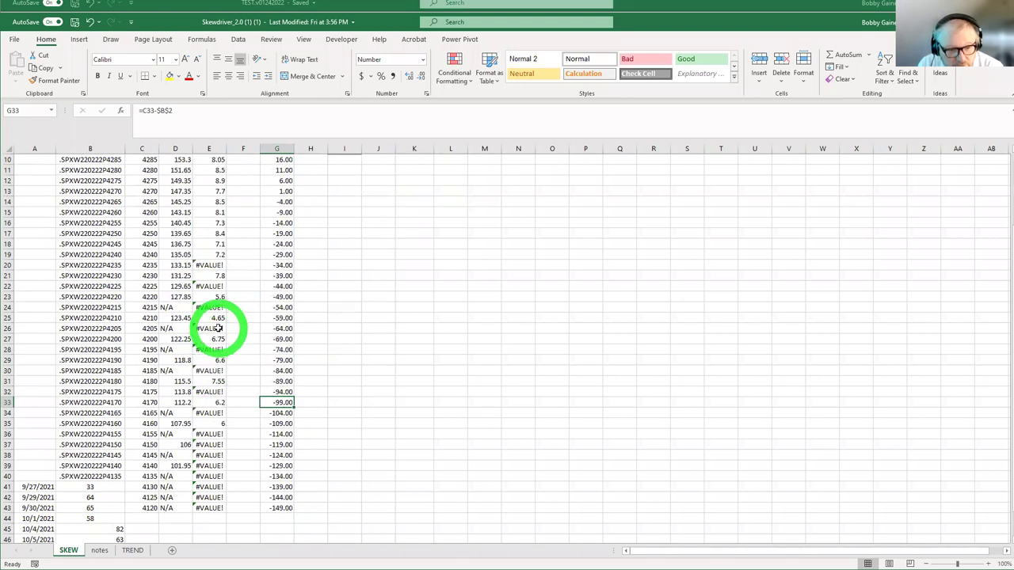
pyautogui.scroll(3, 218, 328)
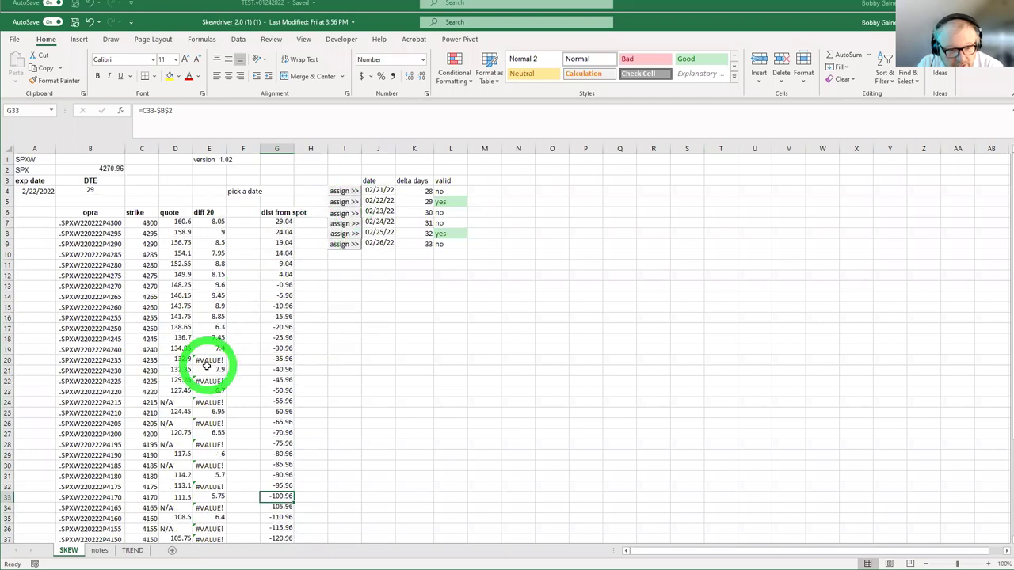
pyautogui.scroll(-3, 212, 364)
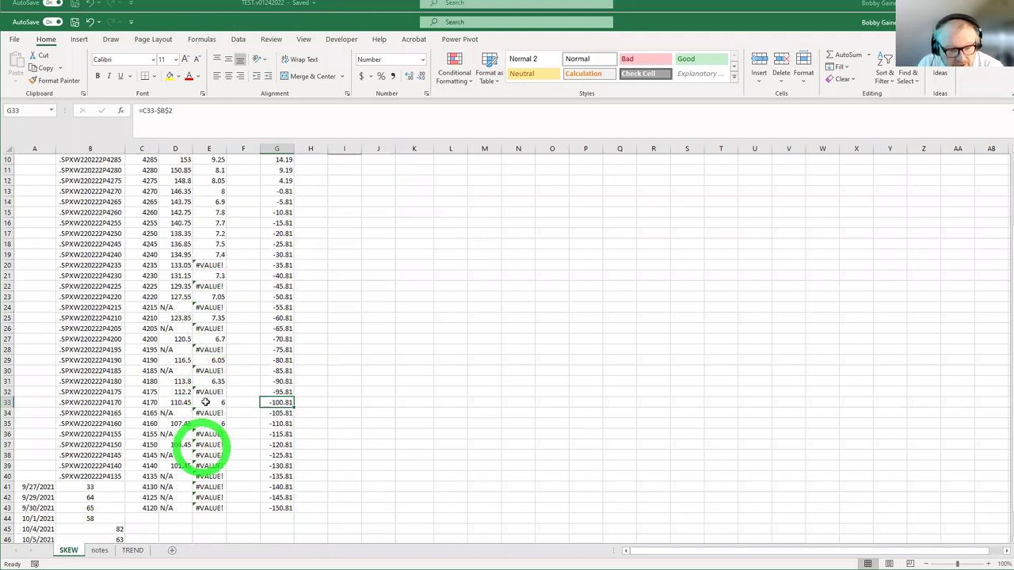
pyautogui.scroll(3, 208, 386)
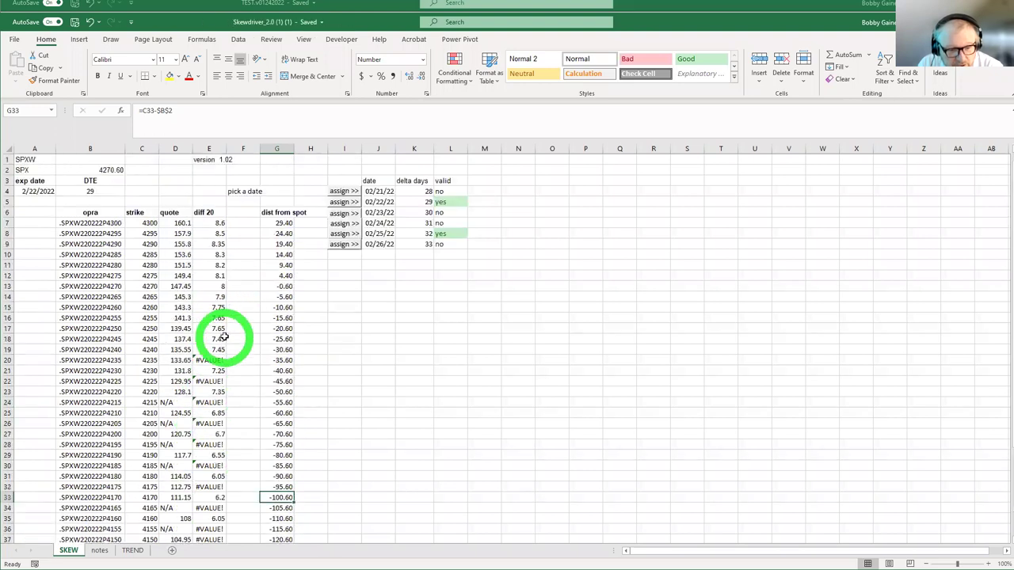
# - Try the 02/25/22 expiration, then switch back to 02/22/22
pyautogui.click(346, 235)
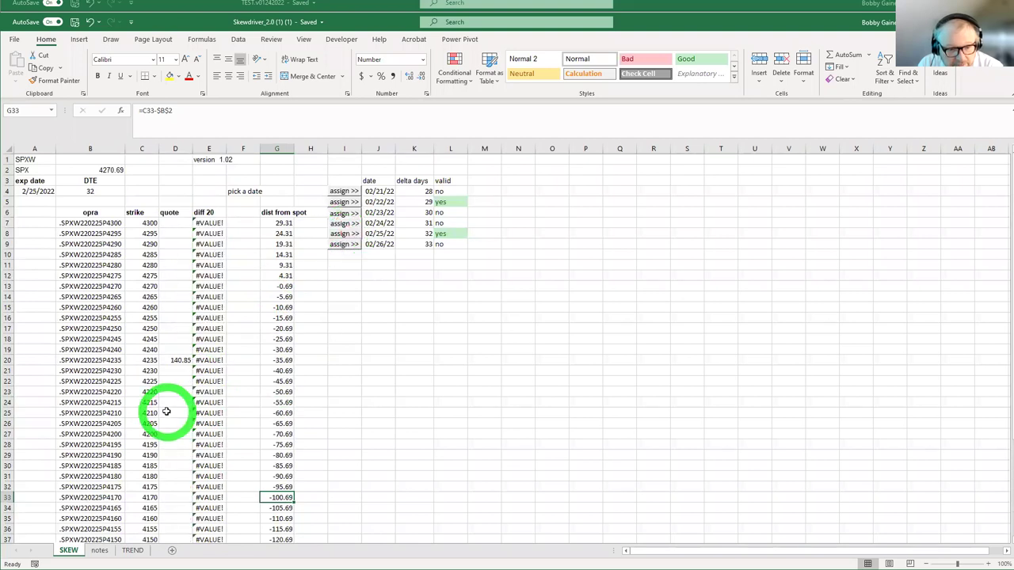
pyautogui.scroll(-2, 166, 412)
pyautogui.scroll(-1, 166, 412)
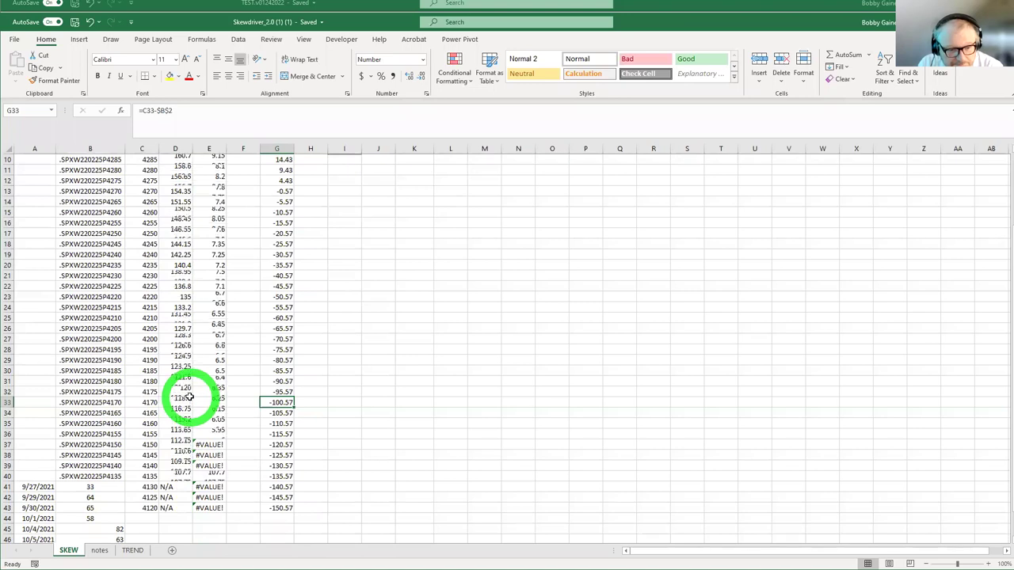
pyautogui.scroll(1, 188, 396)
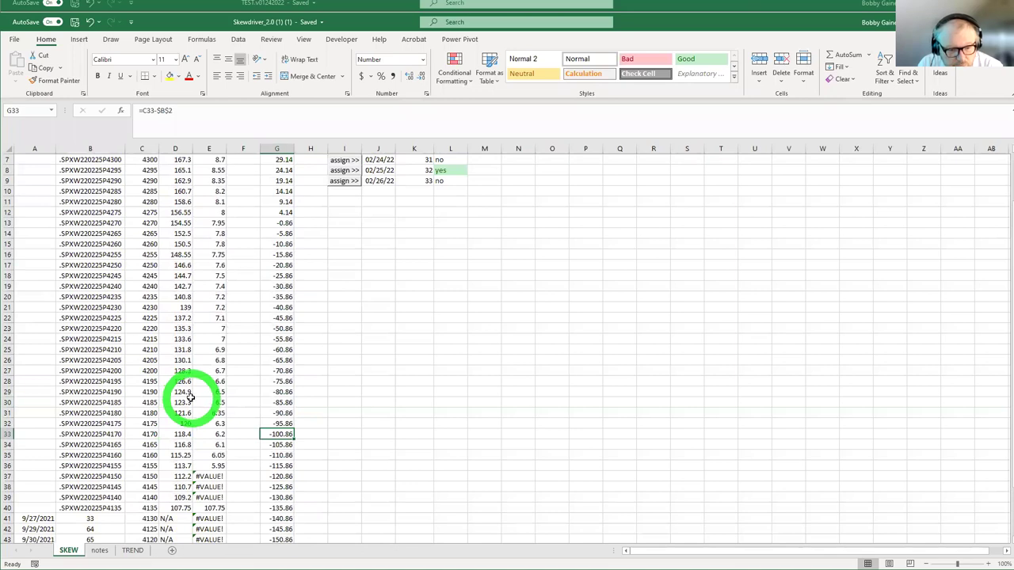
pyautogui.scroll(-1, 193, 400)
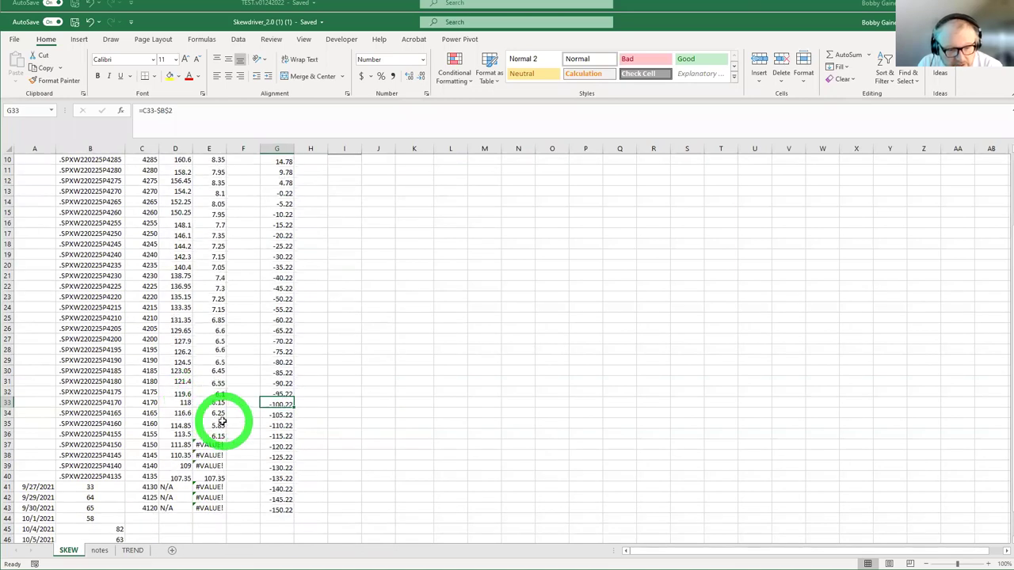
pyautogui.scroll(3, 220, 420)
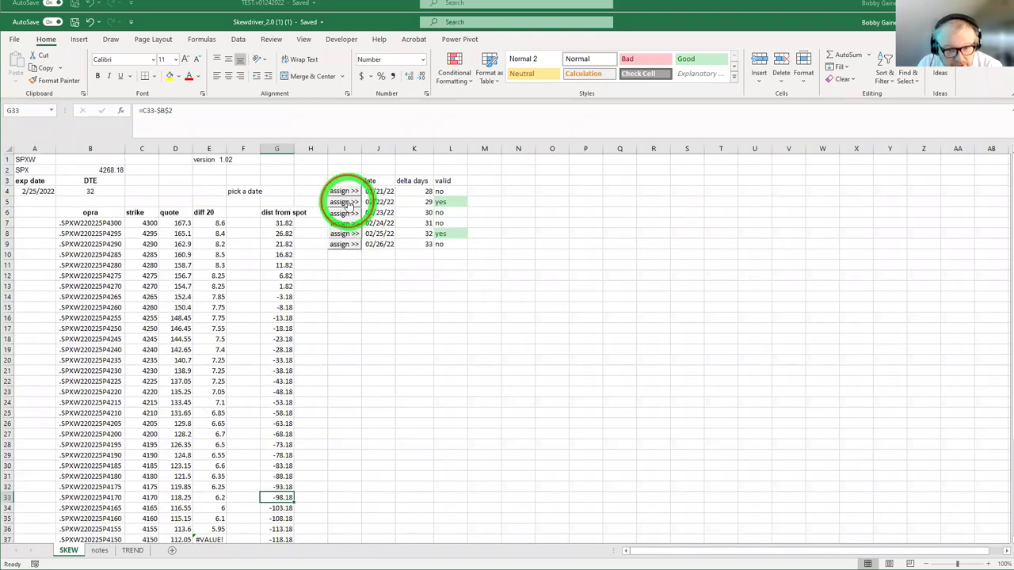
pyautogui.click(346, 203)
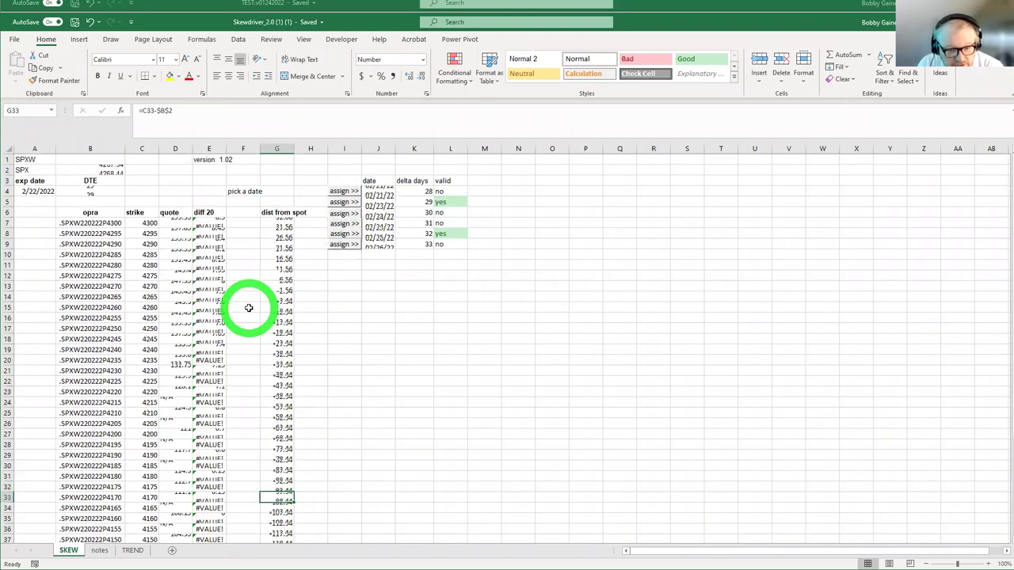
# - Check the E35 formula, then view the TREND sheet's chart
pyautogui.scroll(-4, 248, 307)
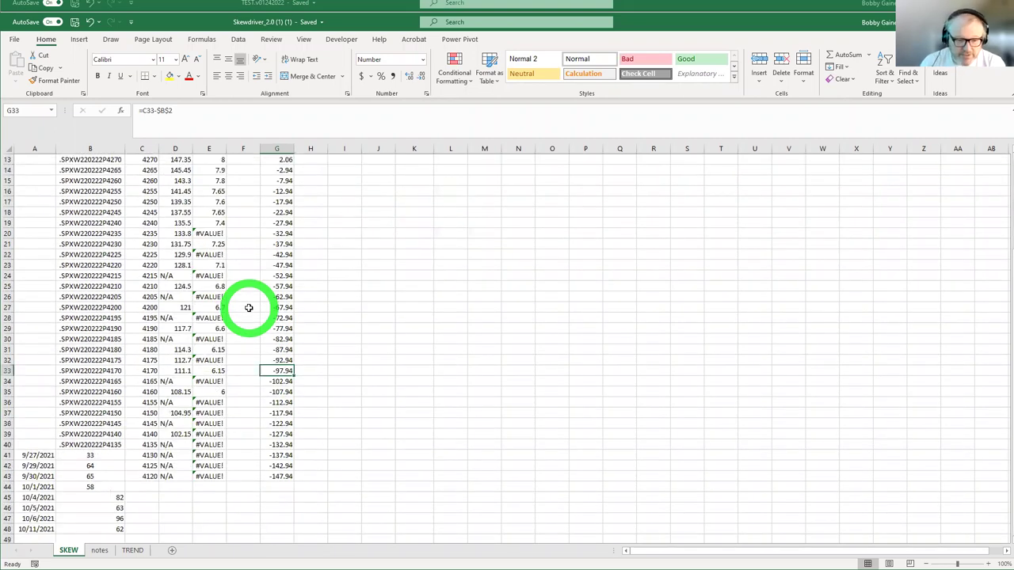
pyautogui.scroll(-1, 265, 296)
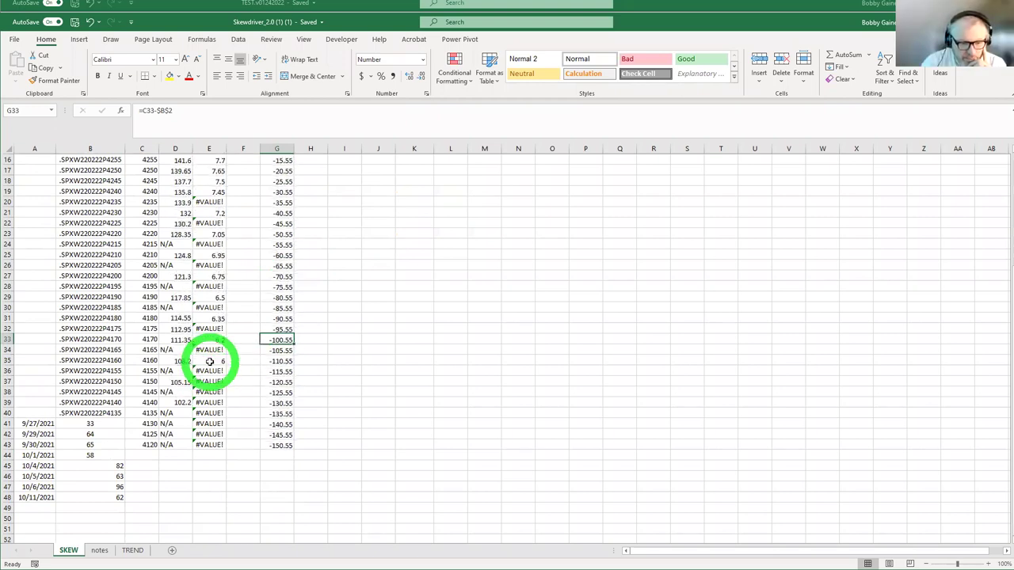
pyautogui.click(210, 361)
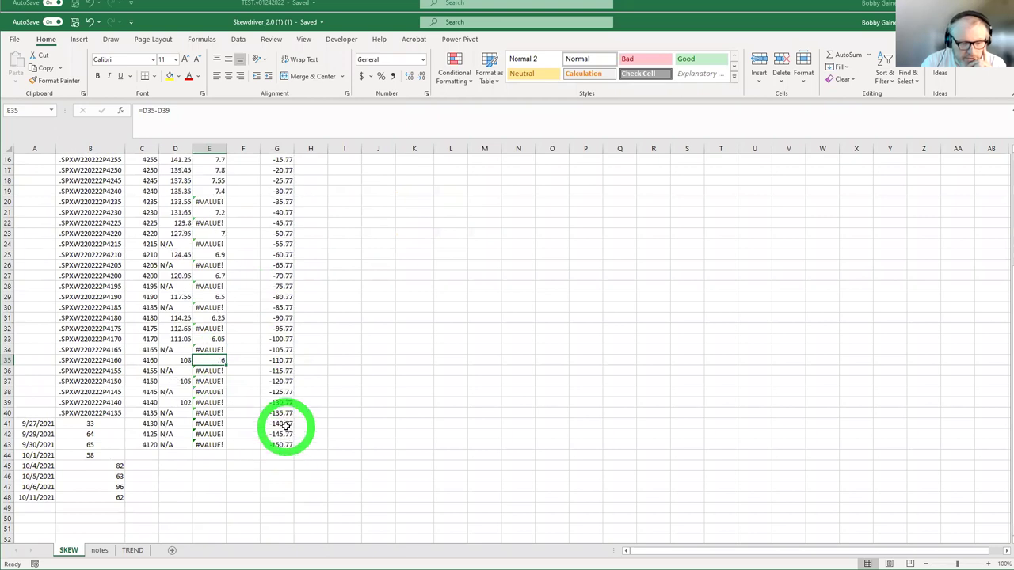
pyautogui.click(135, 549)
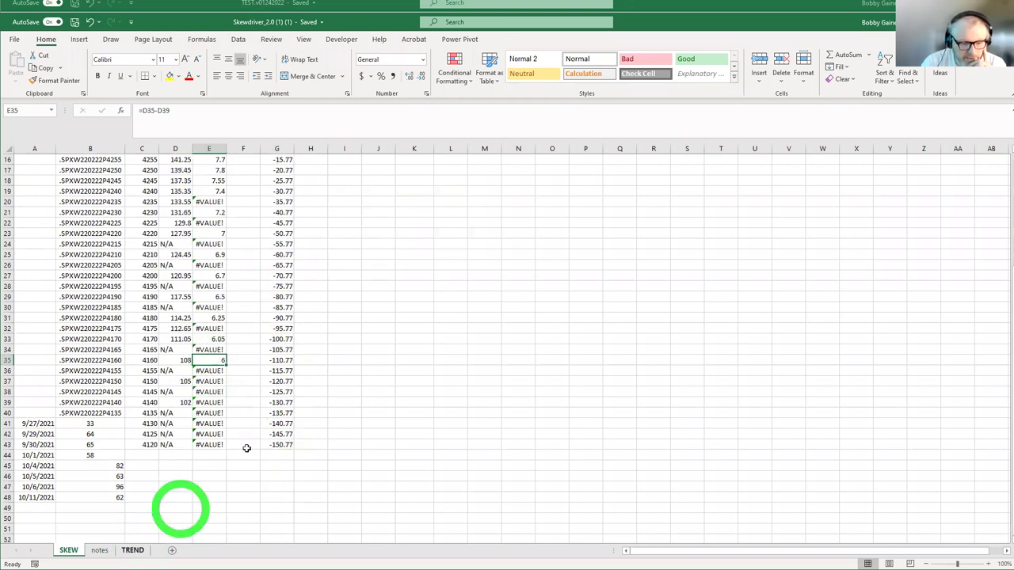
pyautogui.click(282, 364)
pyautogui.click(171, 443)
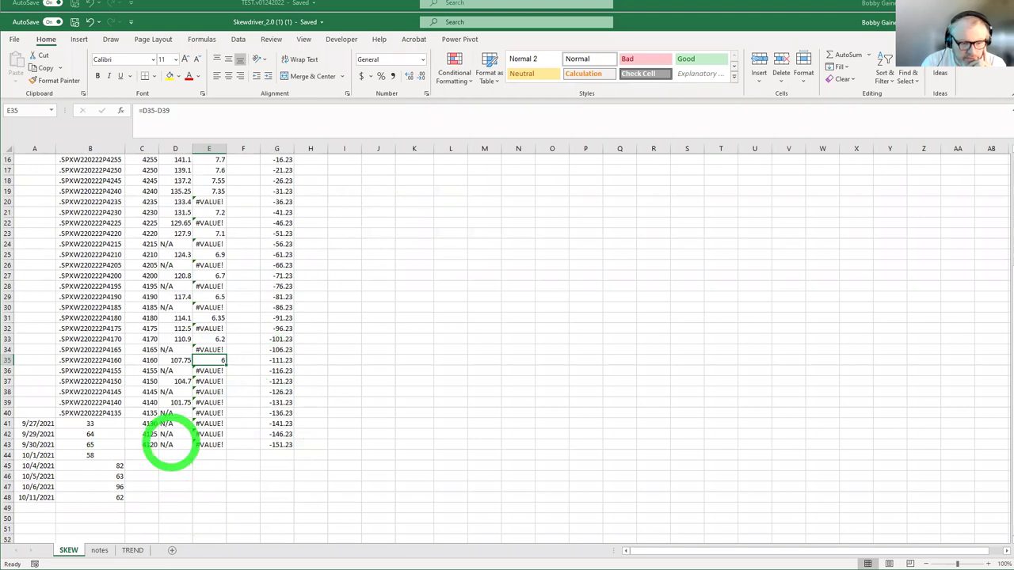
pyautogui.click(132, 550)
# - Add a new TREND row dated 1/24/22 with value 160 in A107:B107
pyautogui.click(231, 406)
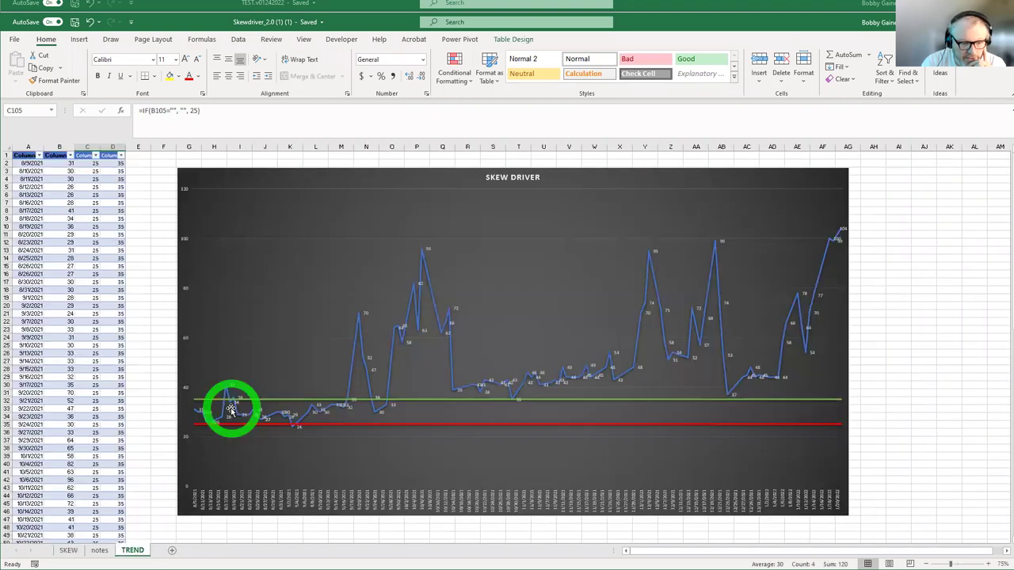
pyautogui.scroll(-10, 230, 390)
pyautogui.scroll(-13, 230, 391)
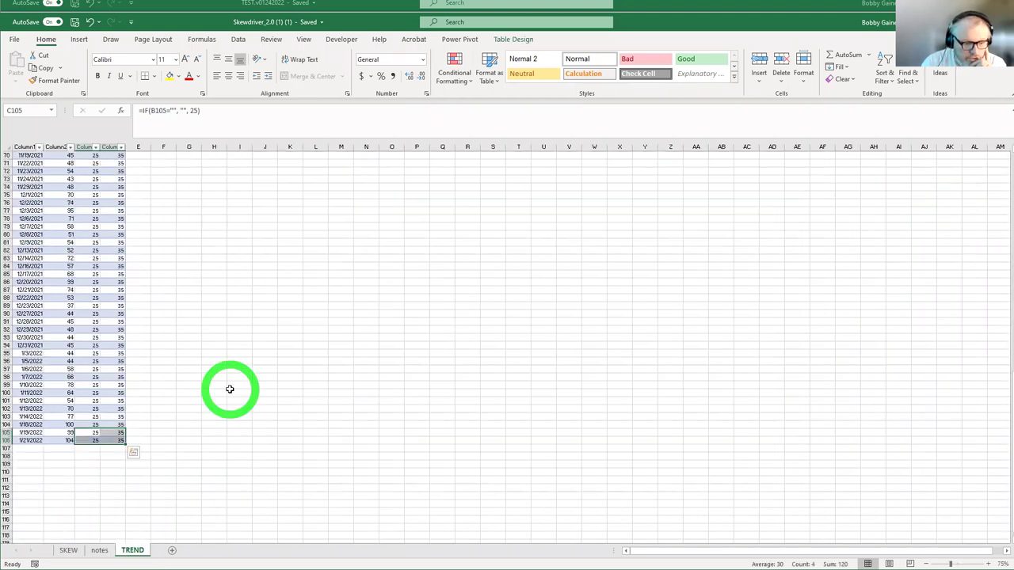
pyautogui.scroll(-4, 34, 362)
pyautogui.click(28, 356)
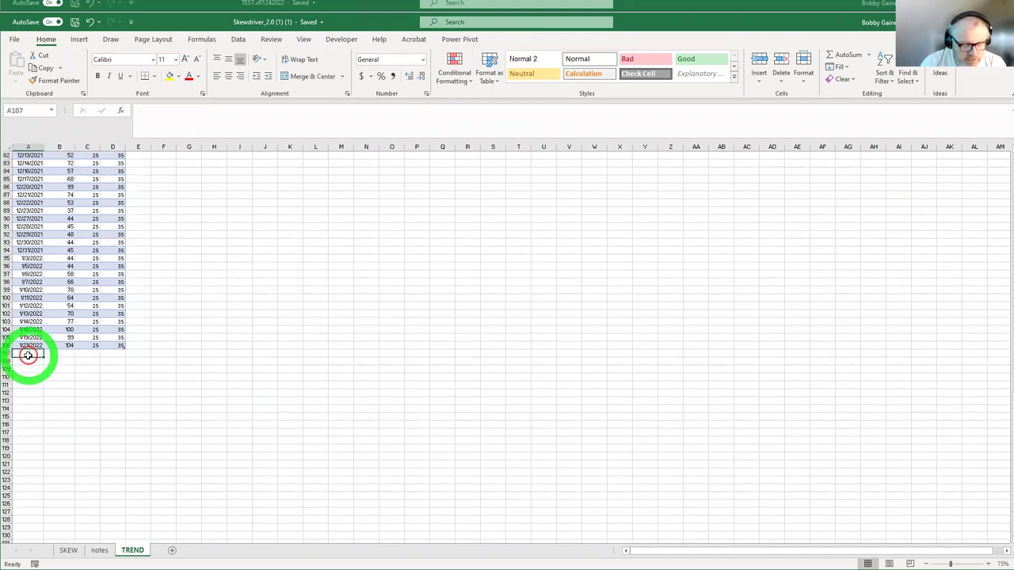
pyautogui.write('1/24/22')
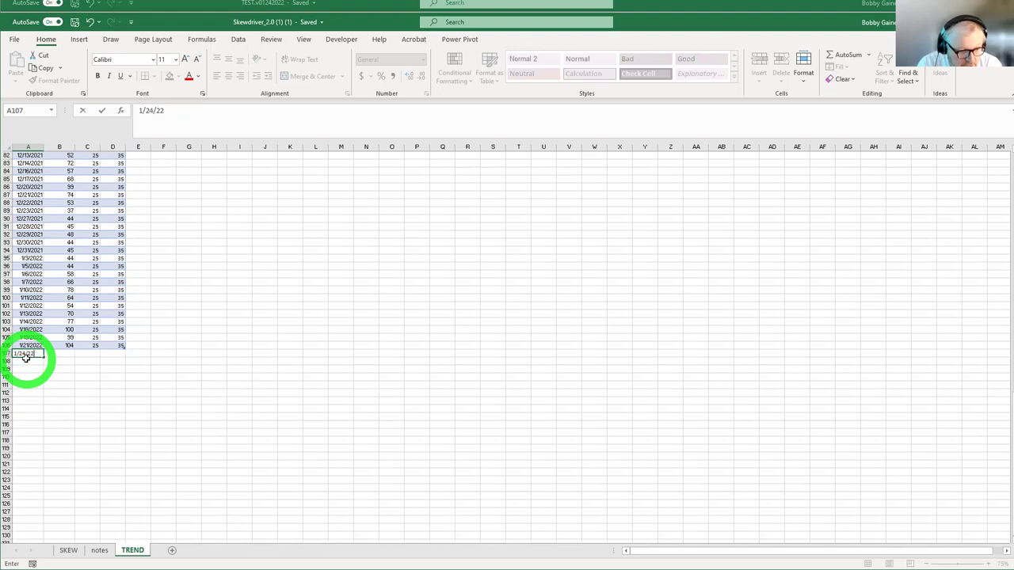
pyautogui.press('Tab')
pyautogui.write('1')
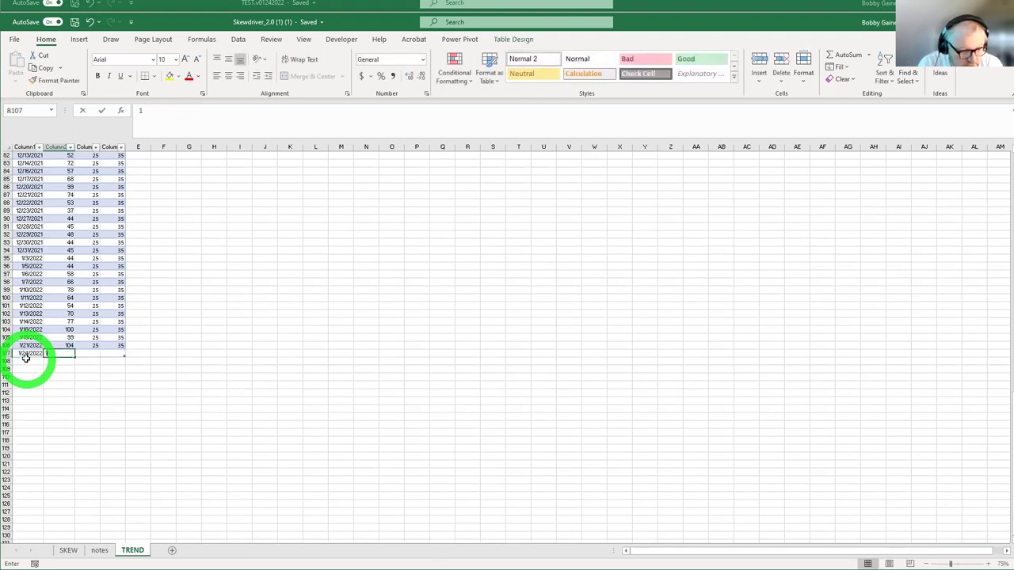
pyautogui.write('60')
pyautogui.click(84, 356)
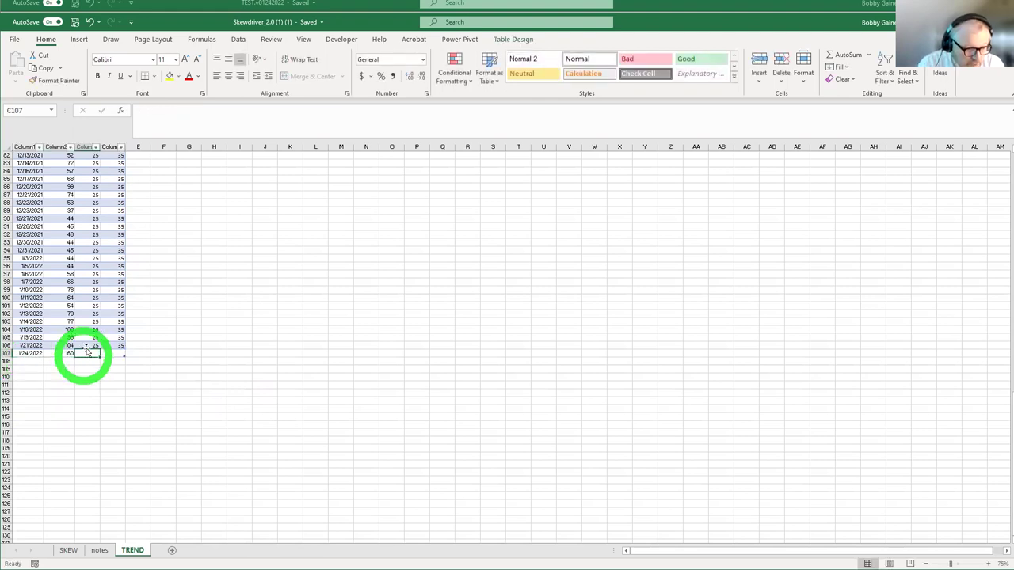
# - Fill the 25 and 35 reference values from C106:D106 down into C107:D107
pyautogui.click(94, 345)
pyautogui.keyDown('shift'); pyautogui.click(124, 348); pyautogui.keyUp('shift')
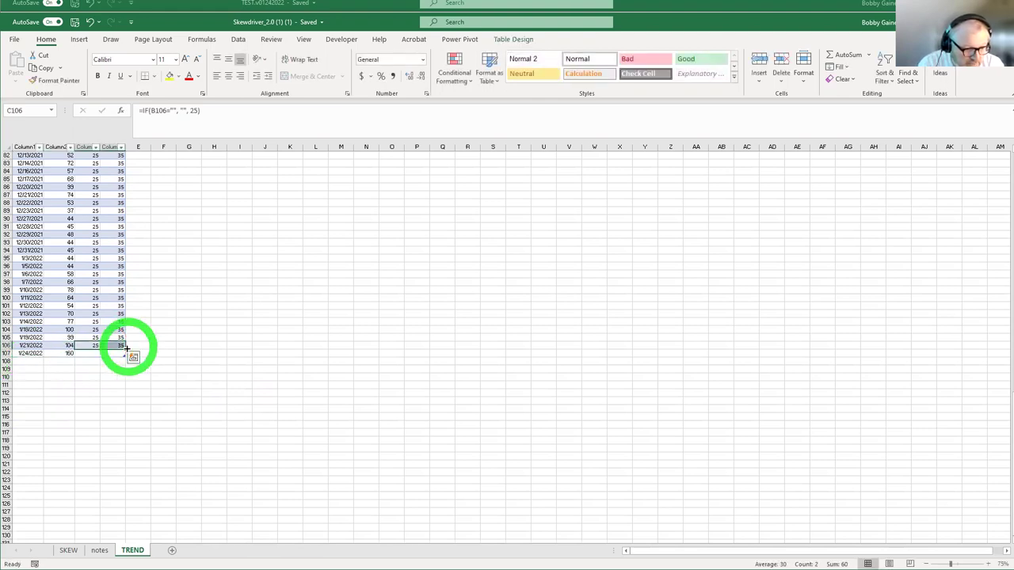
pyautogui.moveTo(125, 353); pyautogui.dragTo(125, 362)
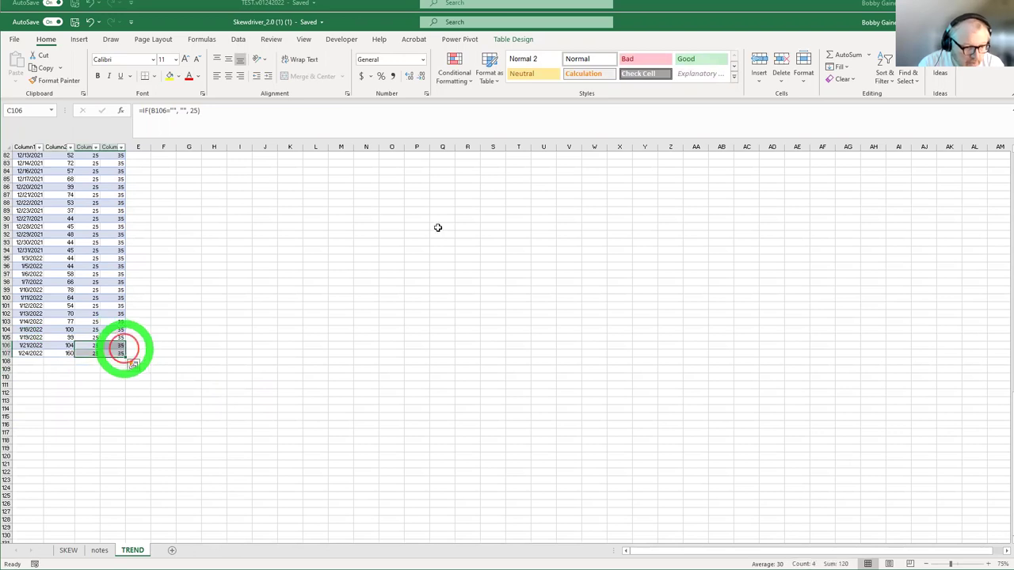
pyautogui.scroll(20, 434, 234)
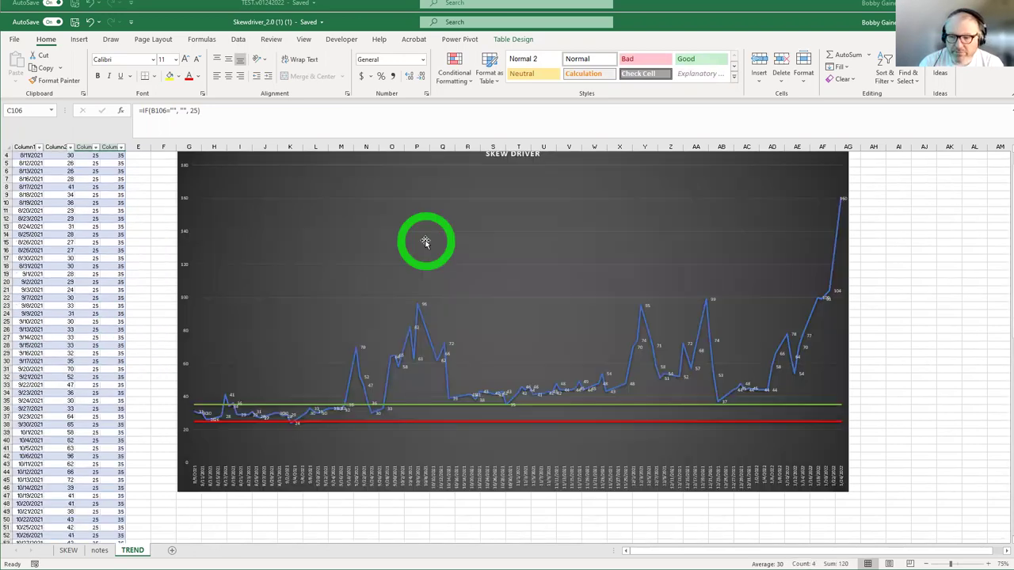
# - Inspect the Skew Driver chart's new 160 data label, then return to TEST's AIM DASHBOARD
pyautogui.scroll(1, 842, 182)
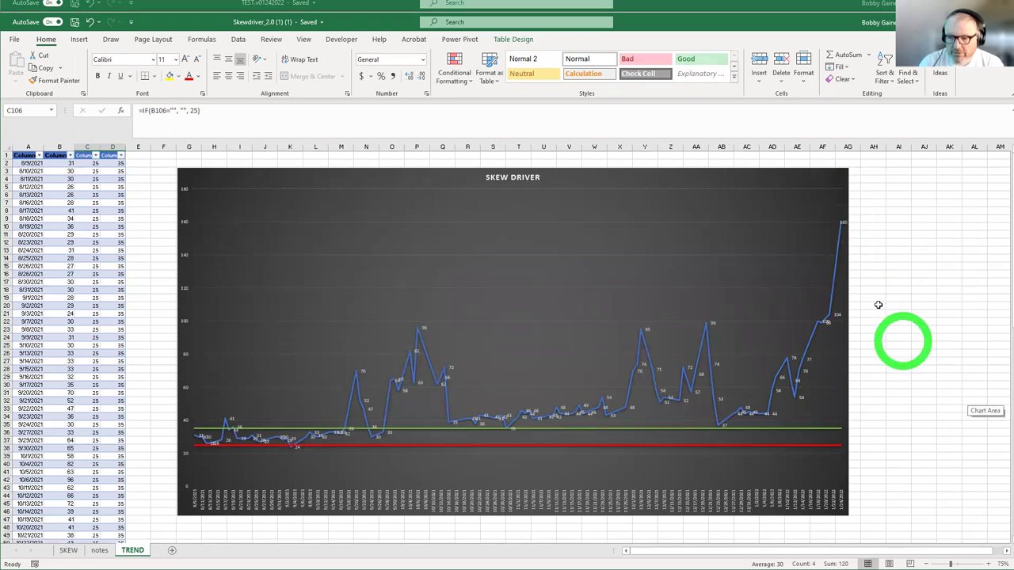
pyautogui.click(841, 223)
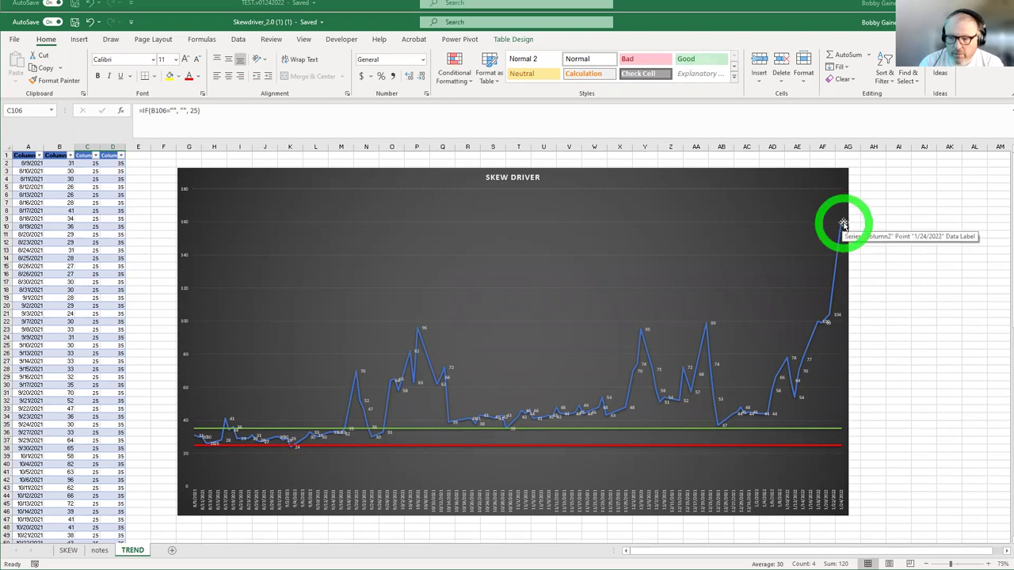
pyautogui.click(842, 225)
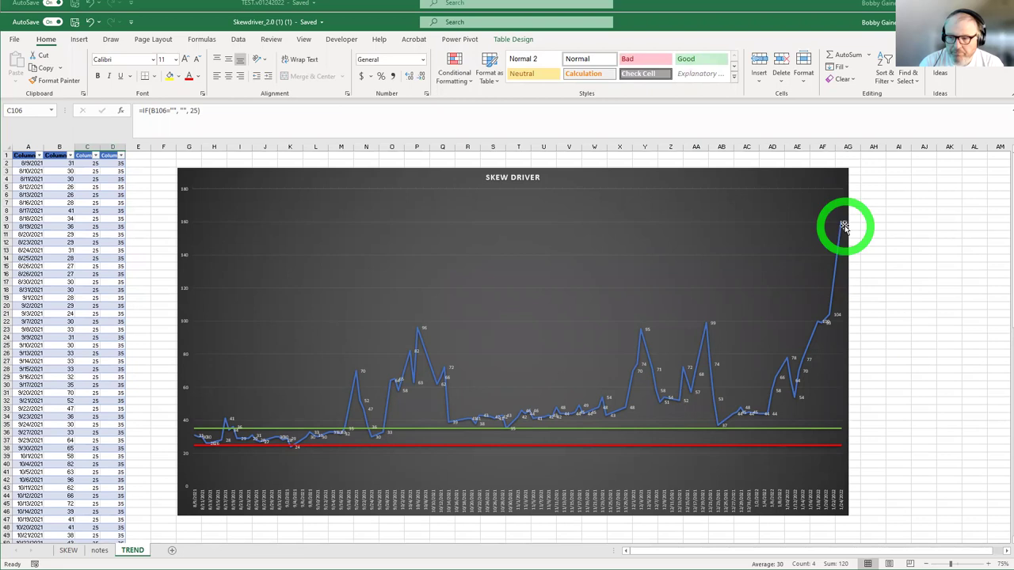
pyautogui.moveTo(842, 225); pyautogui.dragTo(804, 250)
pyautogui.scroll(-2, 775, 270)
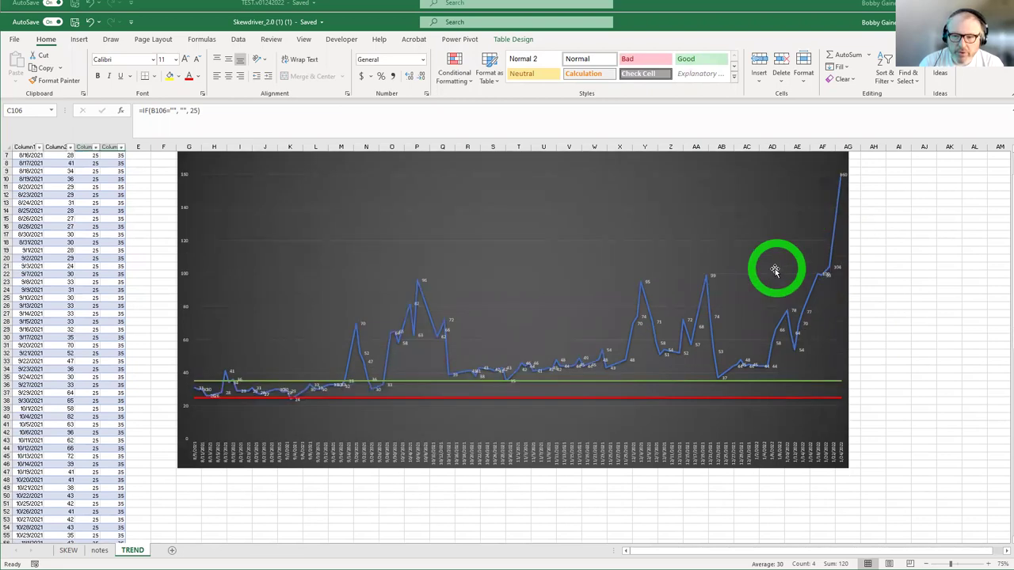
pyautogui.scroll(2, 775, 271)
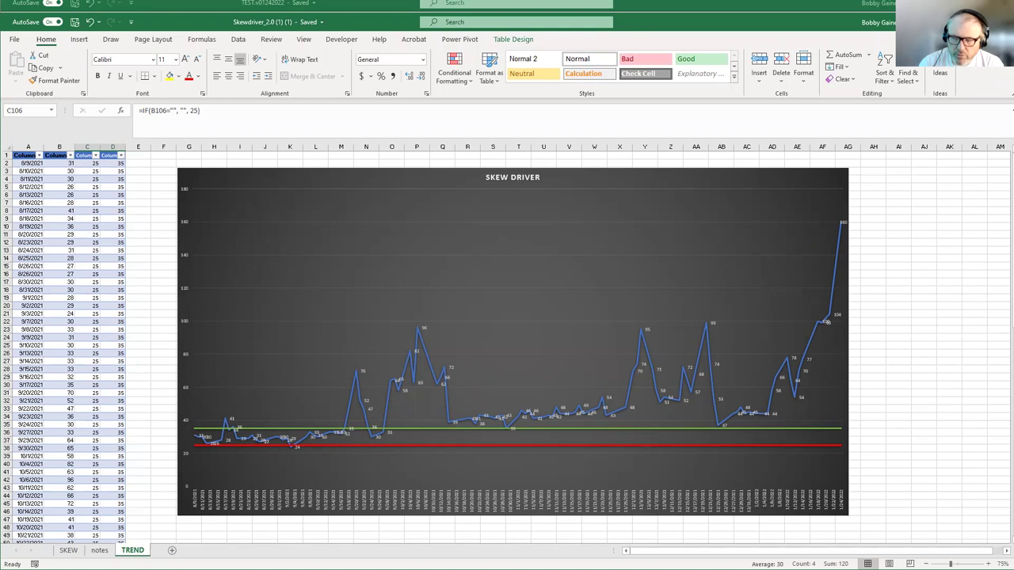
pyautogui.hotkey('alt', 'Tab')
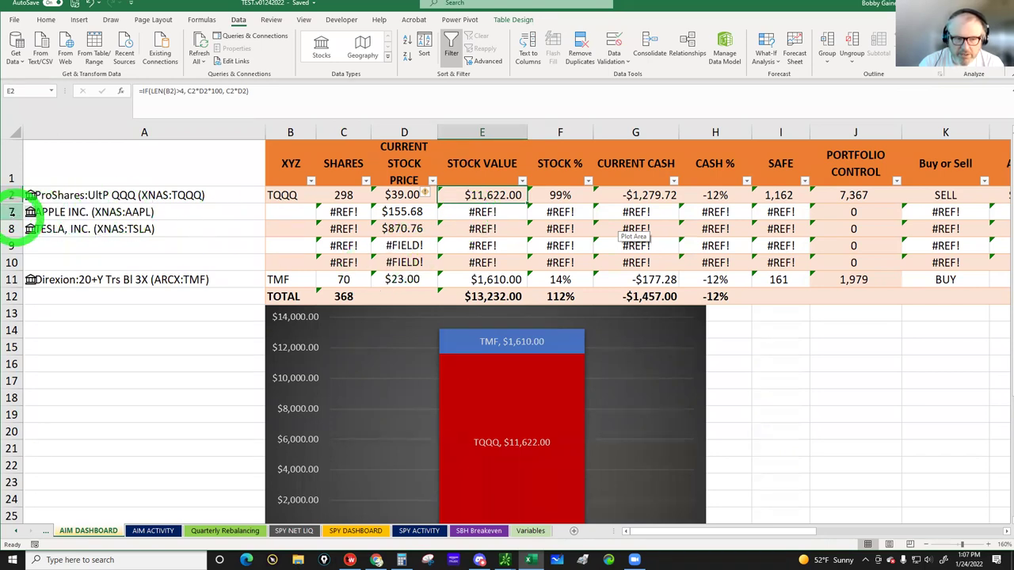
# - Hide rows 7–10 (Apple, Tesla, error rows) and check the E12 total stock value formula
pyautogui.moveTo(14, 217); pyautogui.dragTo(12, 260)
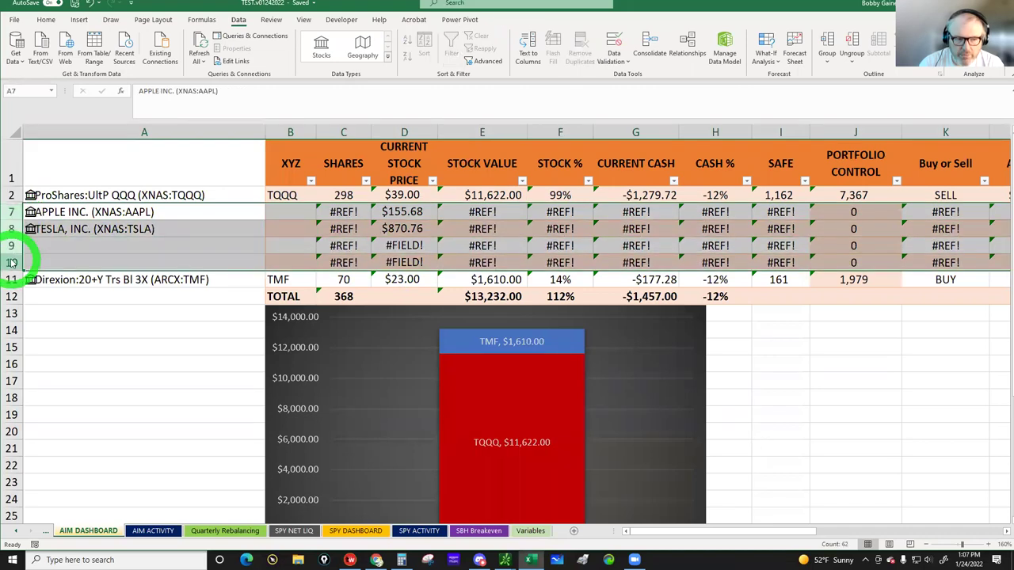
pyautogui.rightClick(10, 261)
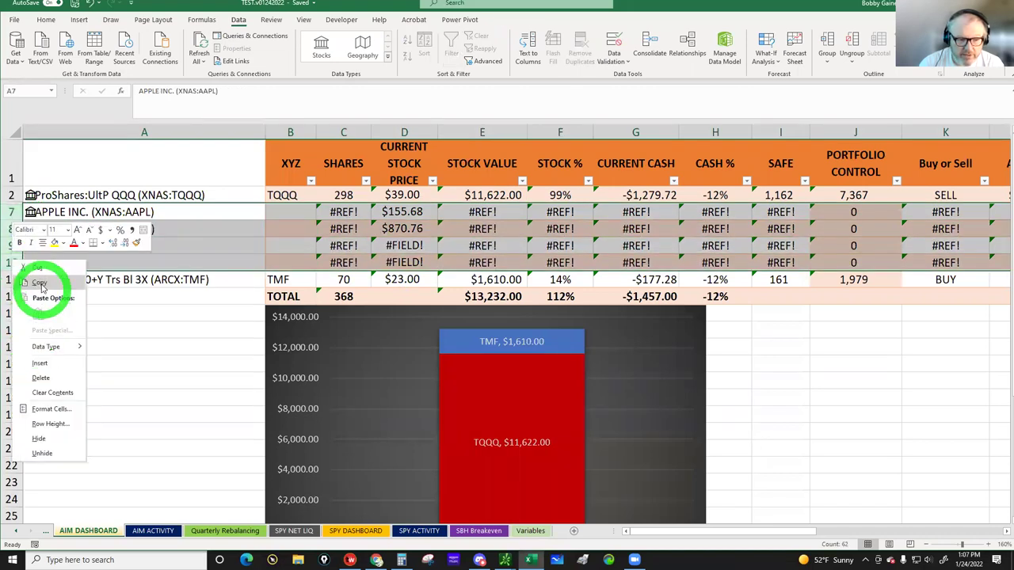
pyautogui.click(39, 438)
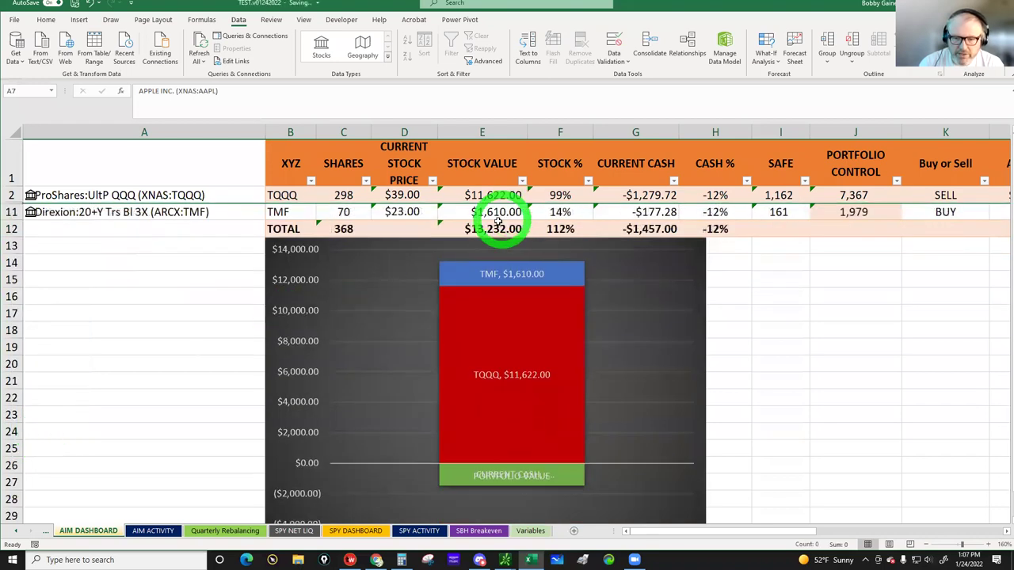
pyautogui.click(492, 228)
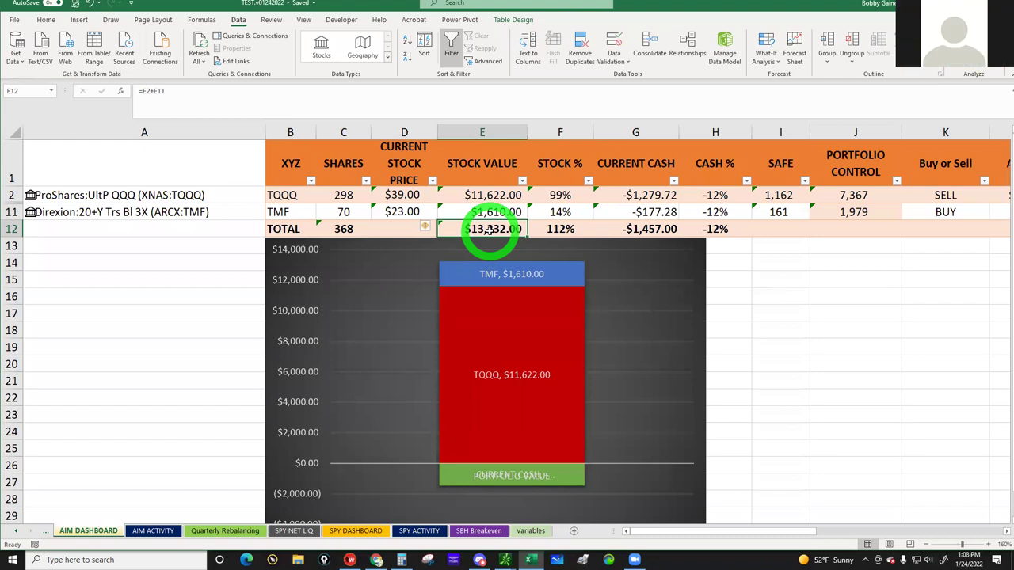
# - Enter desired targets of 50 for TQQQ (H2) and 40 for TMF (H11), then check the H12 cash formula
pyautogui.click(224, 530)
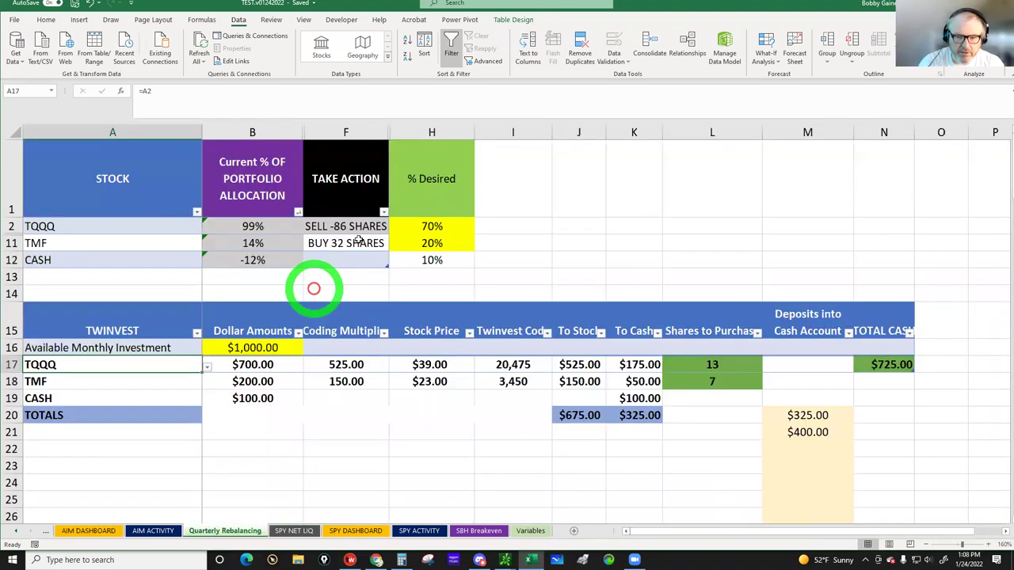
pyautogui.click(410, 226)
pyautogui.write('50')
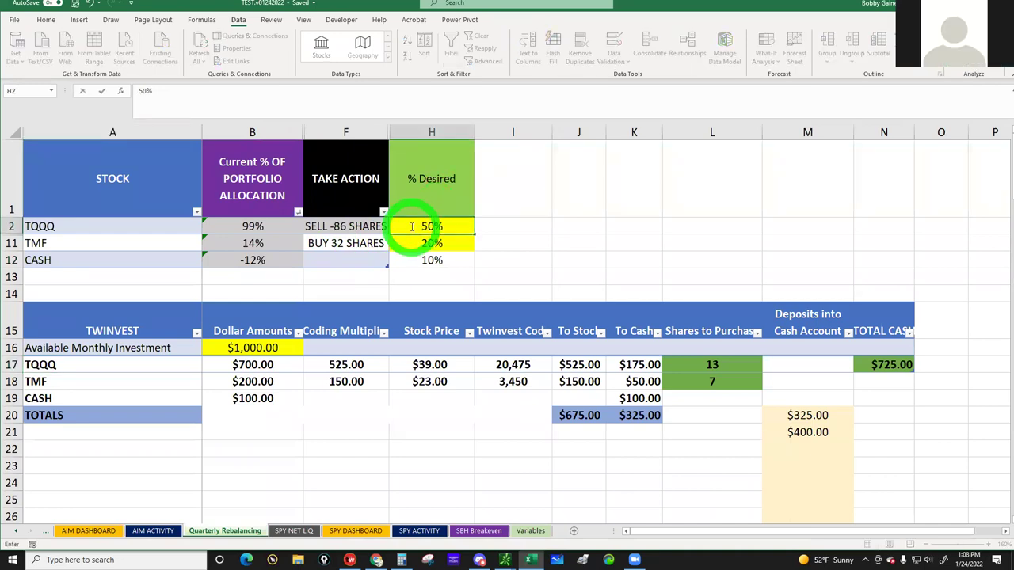
pyautogui.click(411, 238)
pyautogui.write('40')
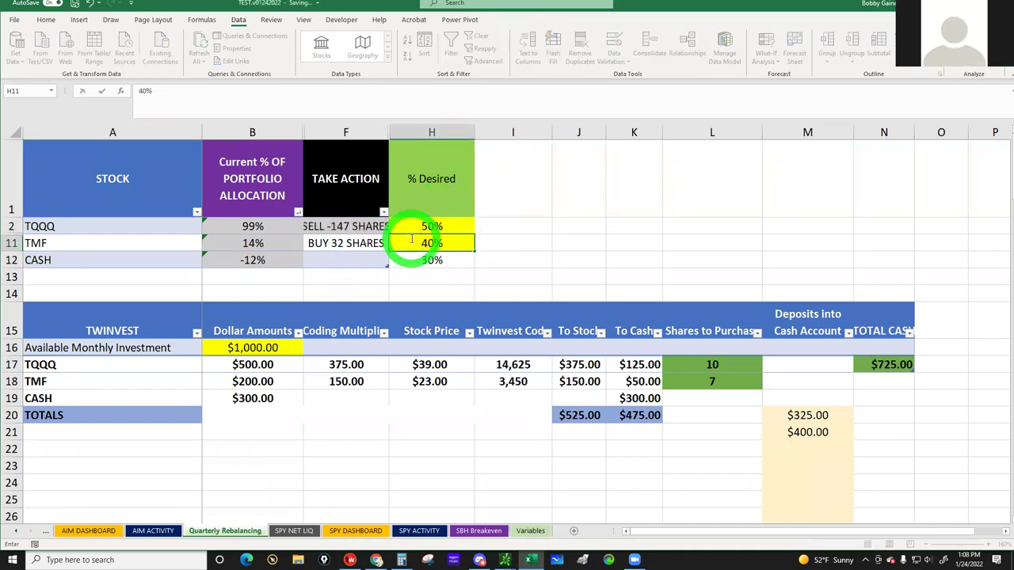
pyautogui.click(511, 235)
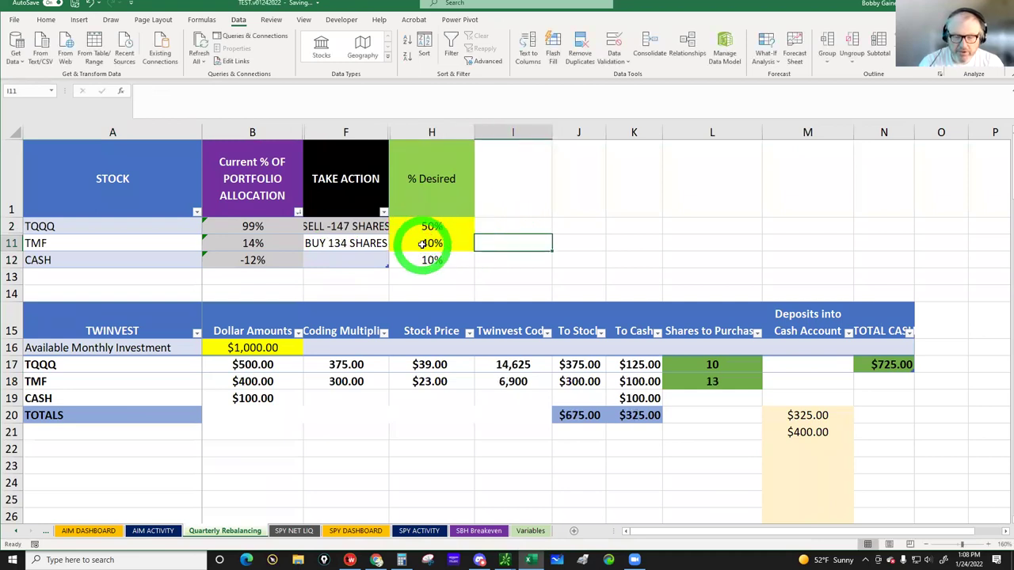
pyautogui.click(422, 244)
pyautogui.click(422, 261)
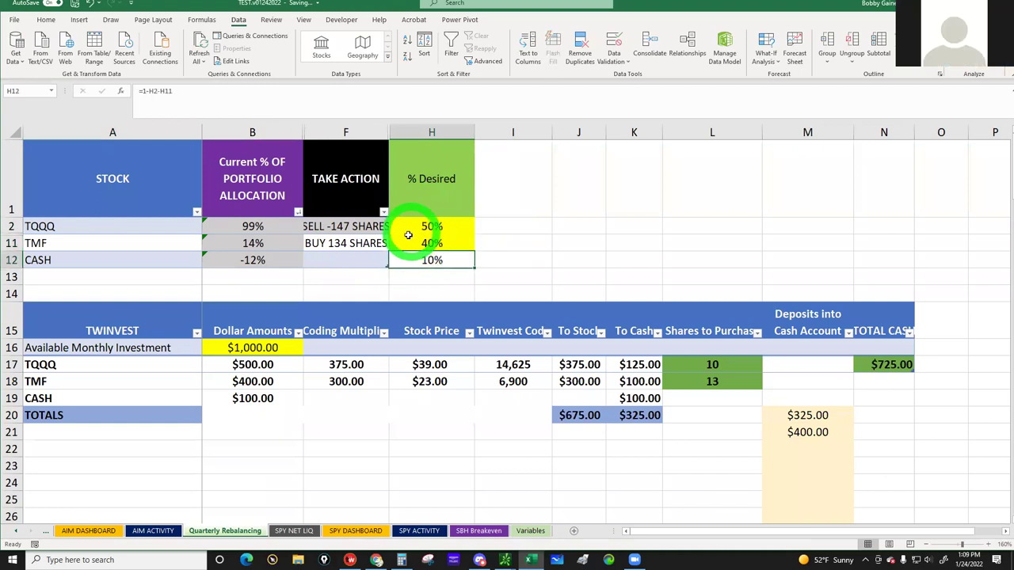
pyautogui.click(247, 347)
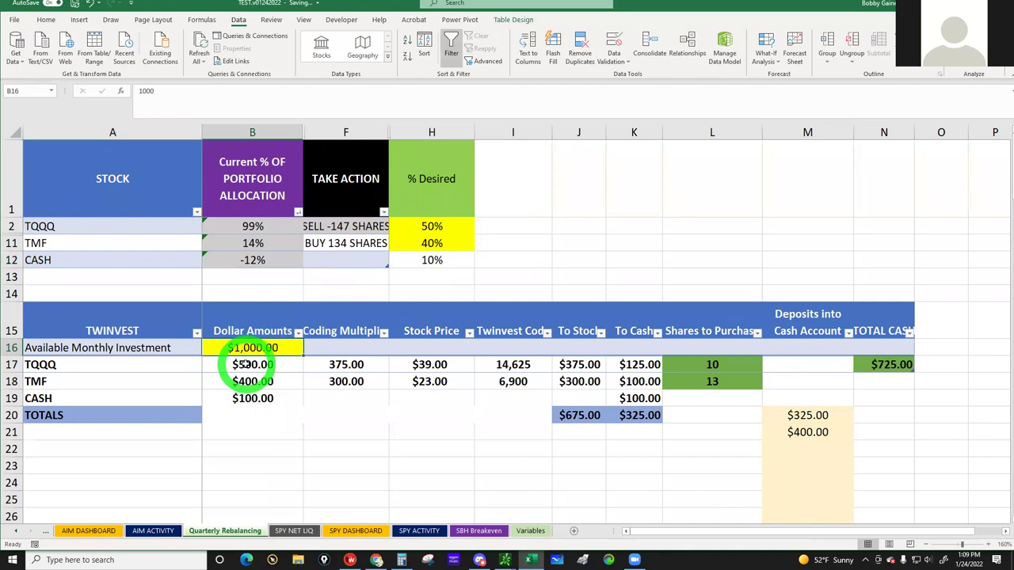
pyautogui.click(712, 366)
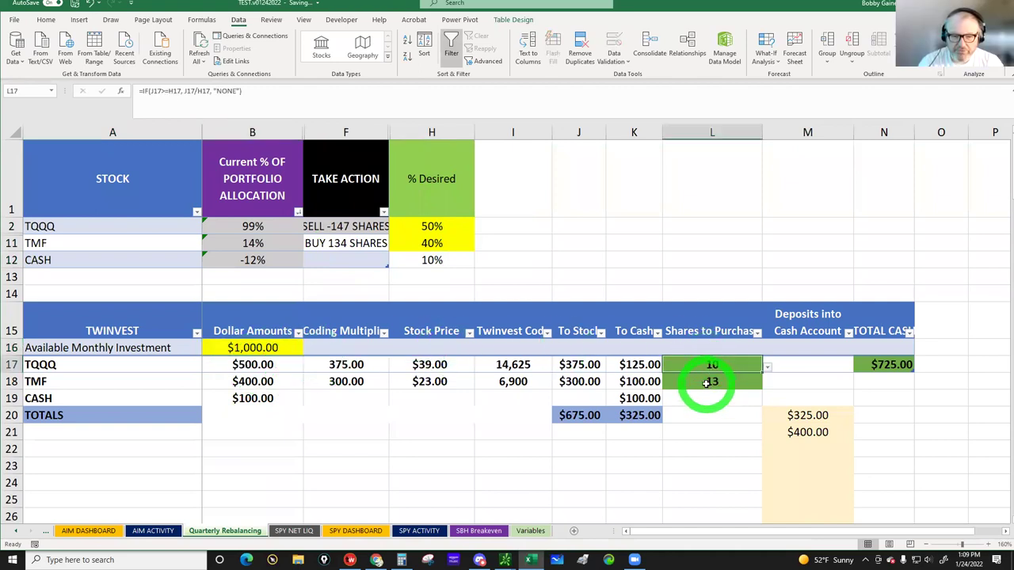
pyautogui.click(706, 382)
pyautogui.click(639, 415)
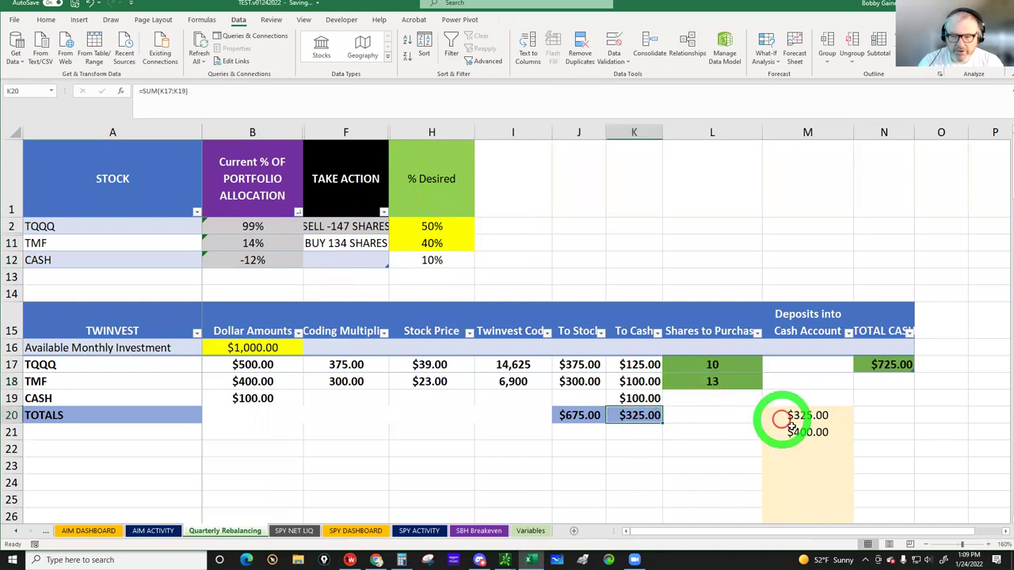
pyautogui.click(810, 415)
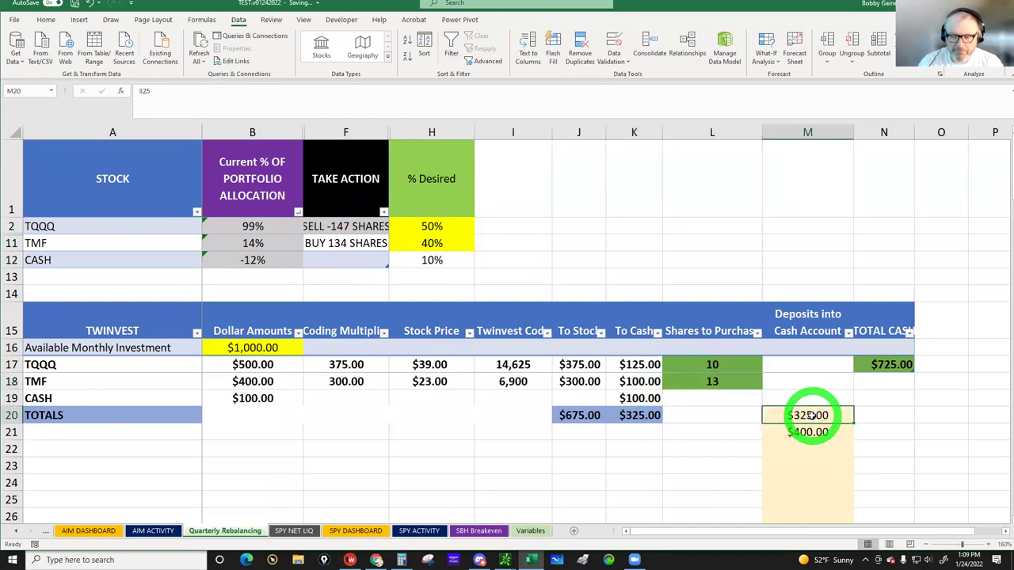
pyautogui.click(575, 415)
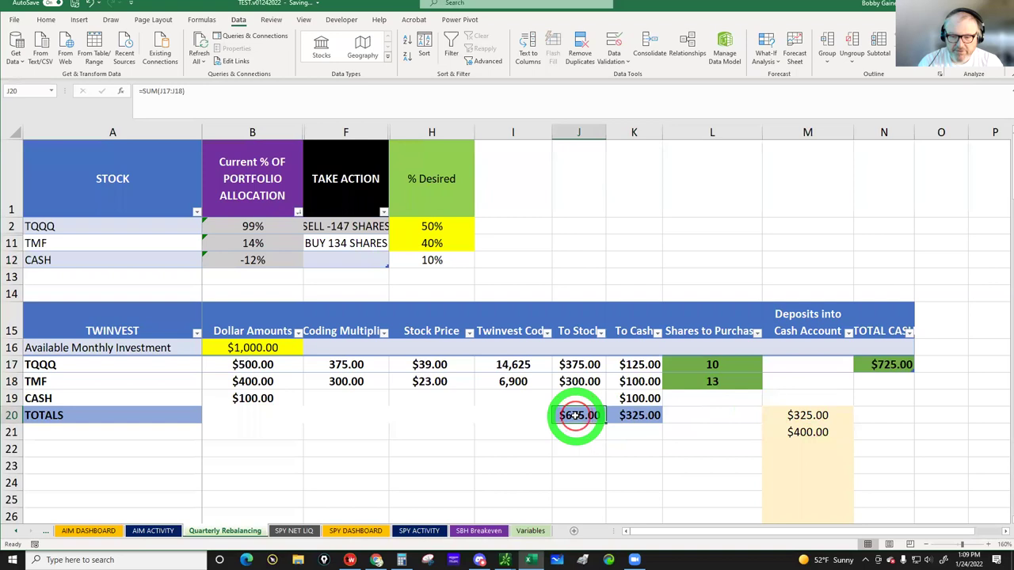
pyautogui.click(638, 415)
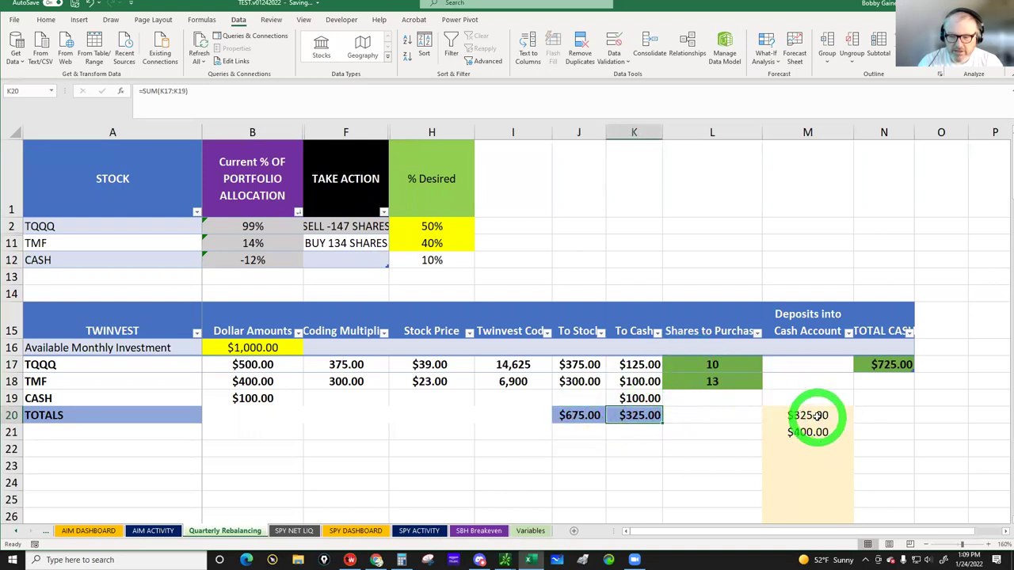
pyautogui.click(816, 415)
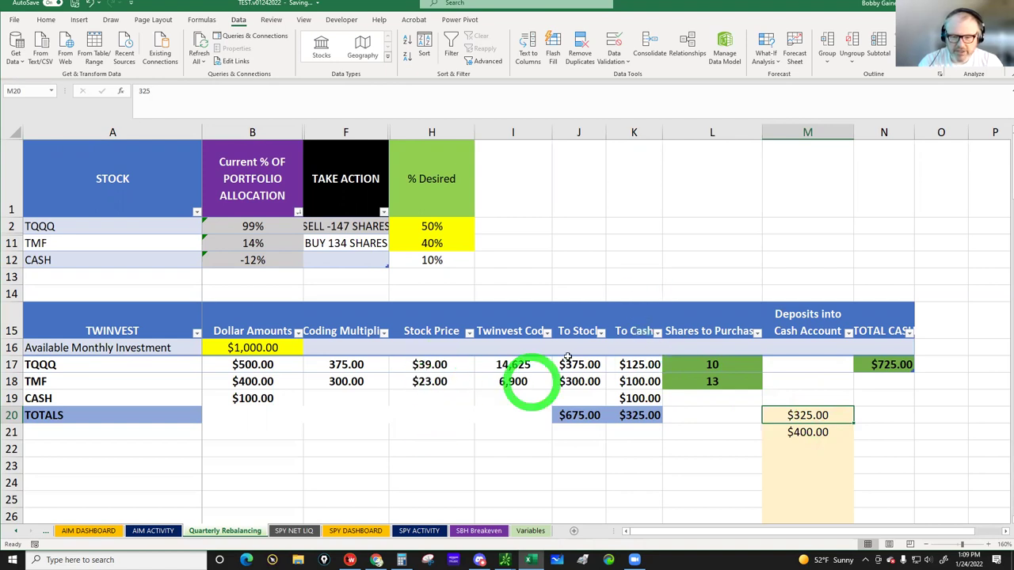
pyautogui.click(434, 364)
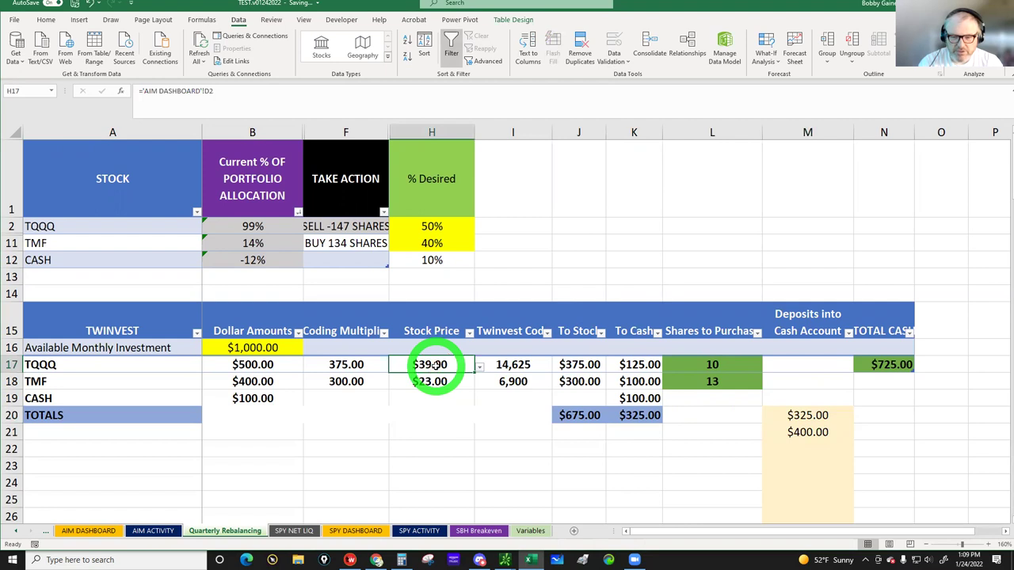